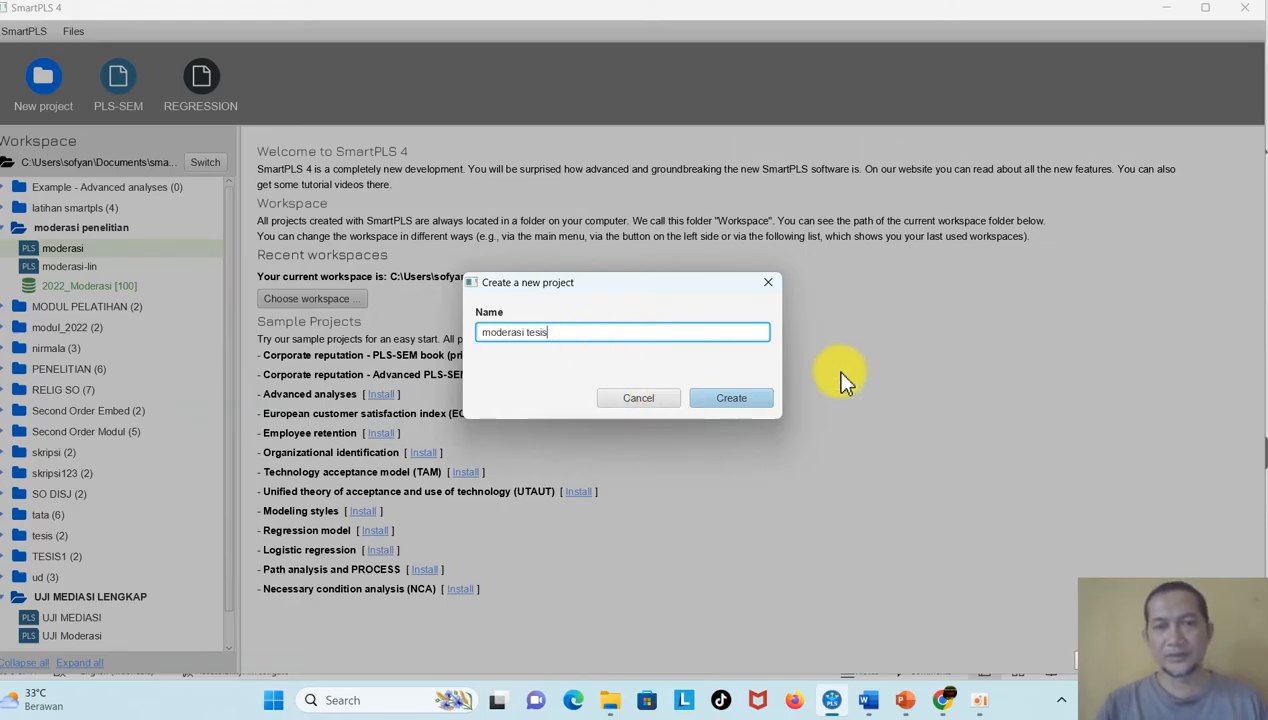
Step: Create the project "moderasi tesis" and choose the 2022_Moderasi data file to import into it
click(732, 404)
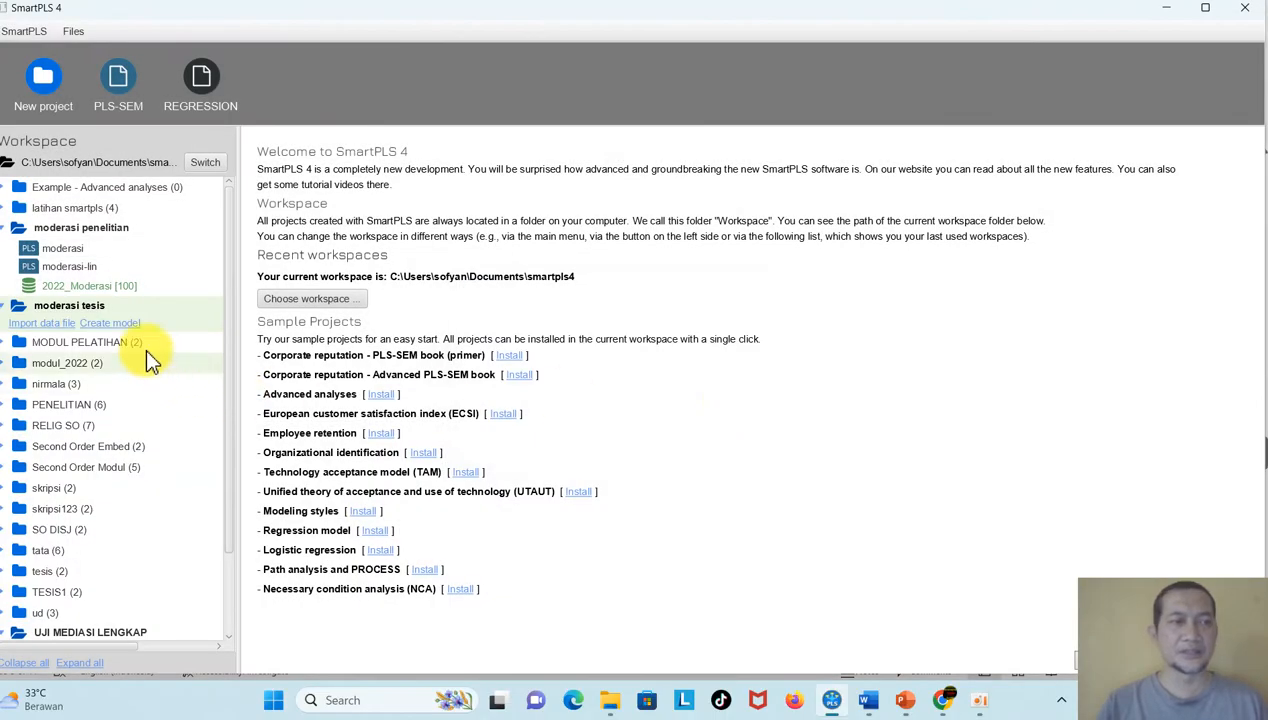
click(60, 326)
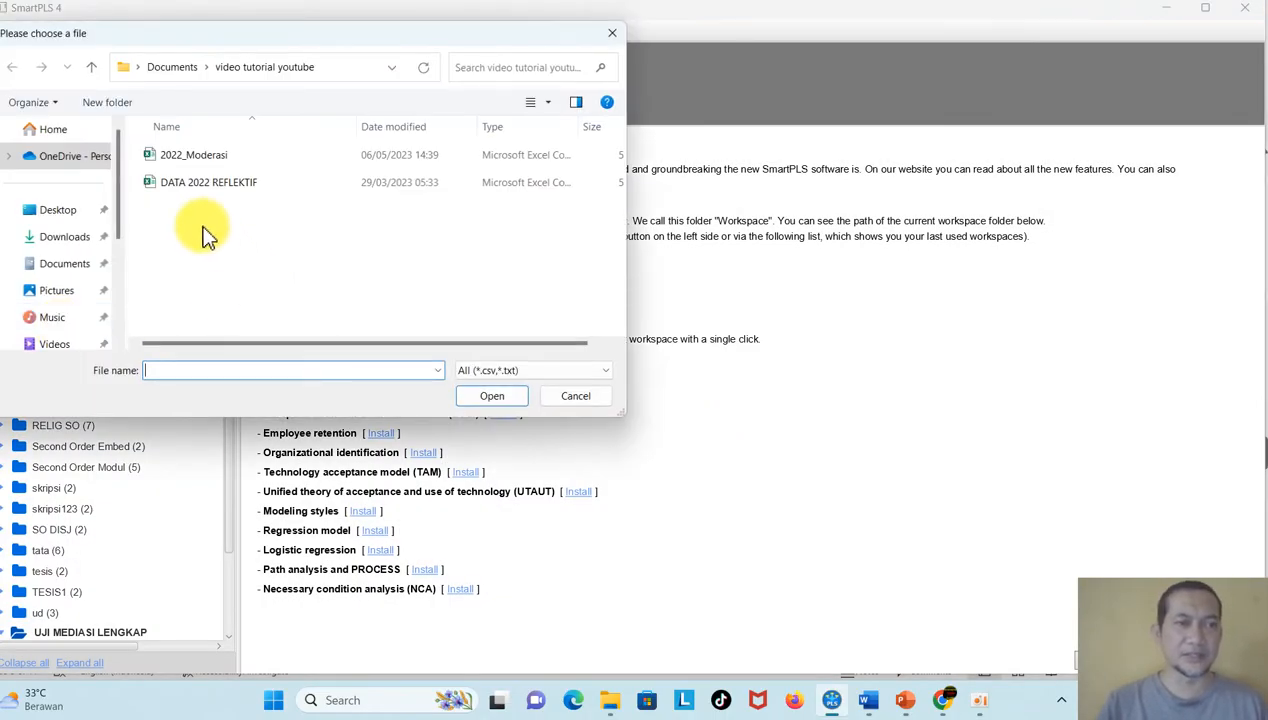
click(195, 157)
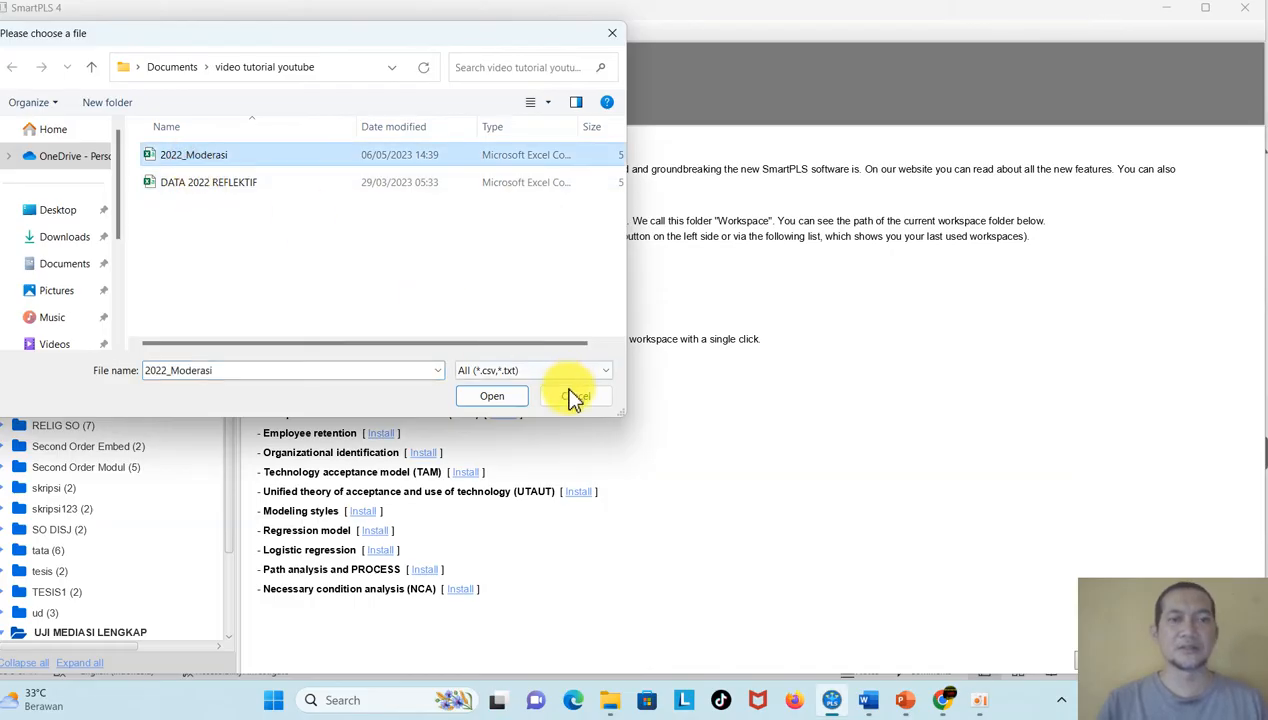
click(489, 402)
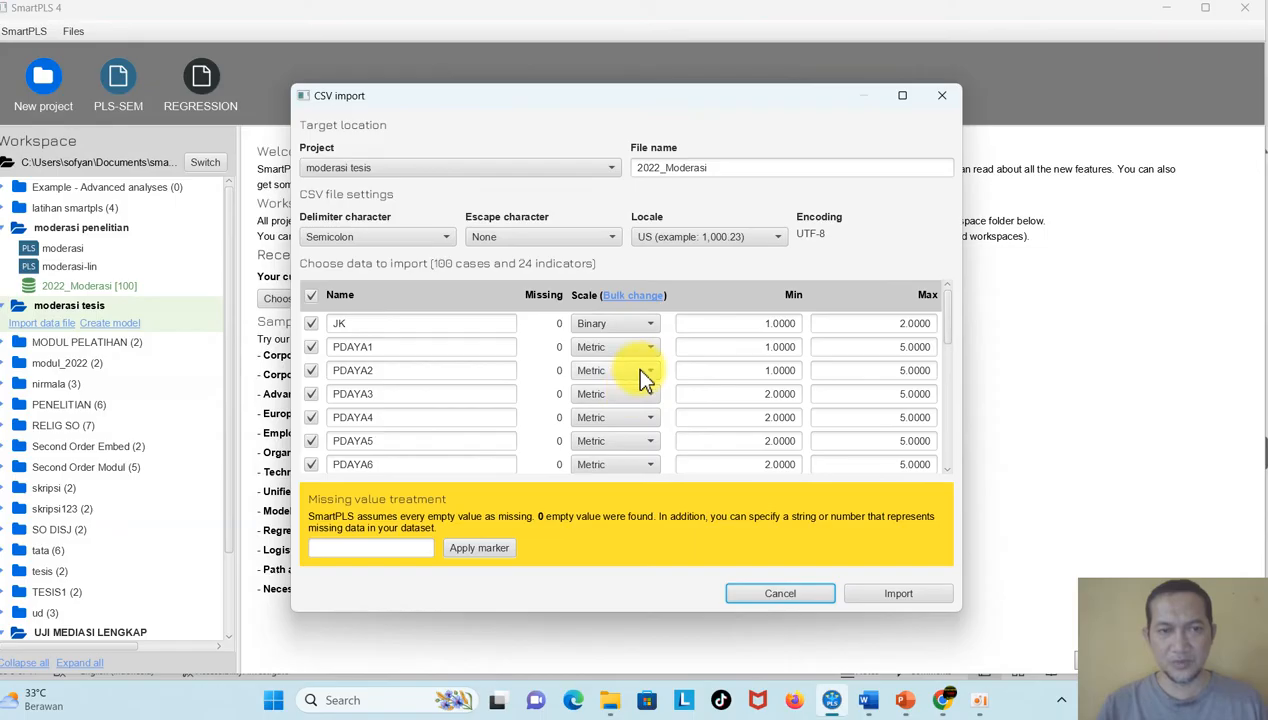
Step: Set the scale of the JK indicator to Metric and import the data with all indicators included
click(646, 325)
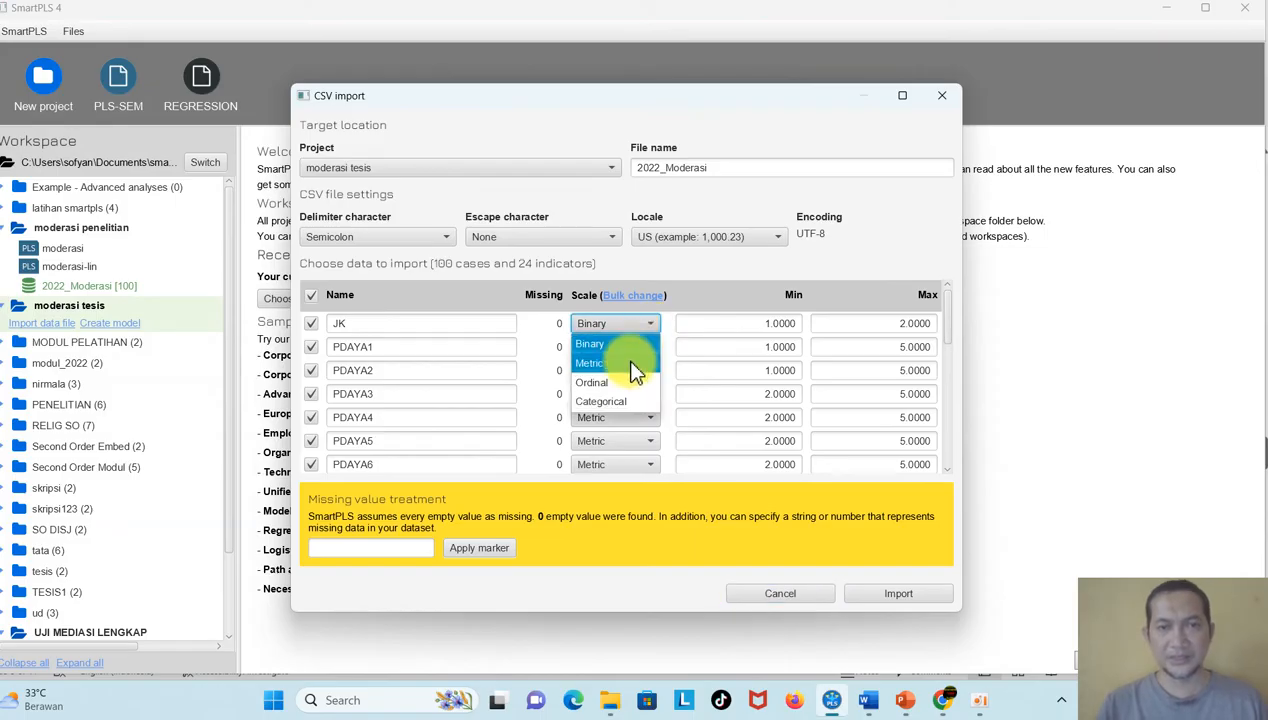
click(633, 364)
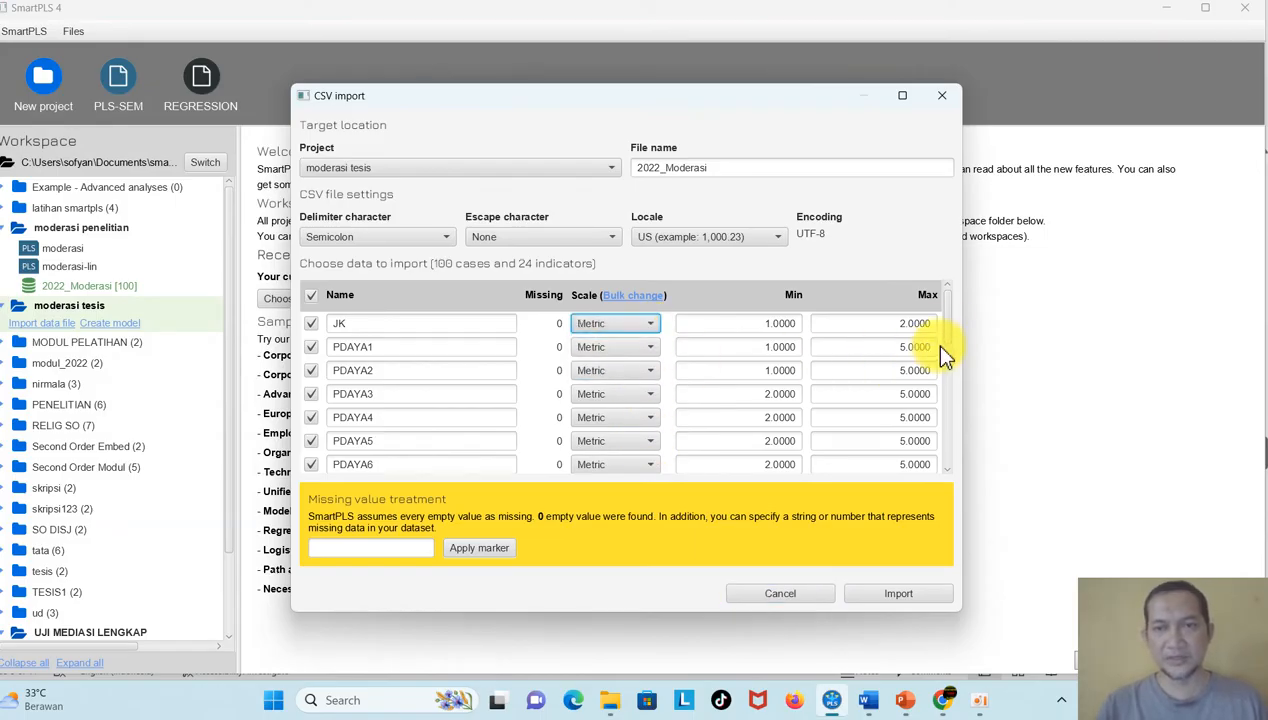
drag(950, 330, 965, 467)
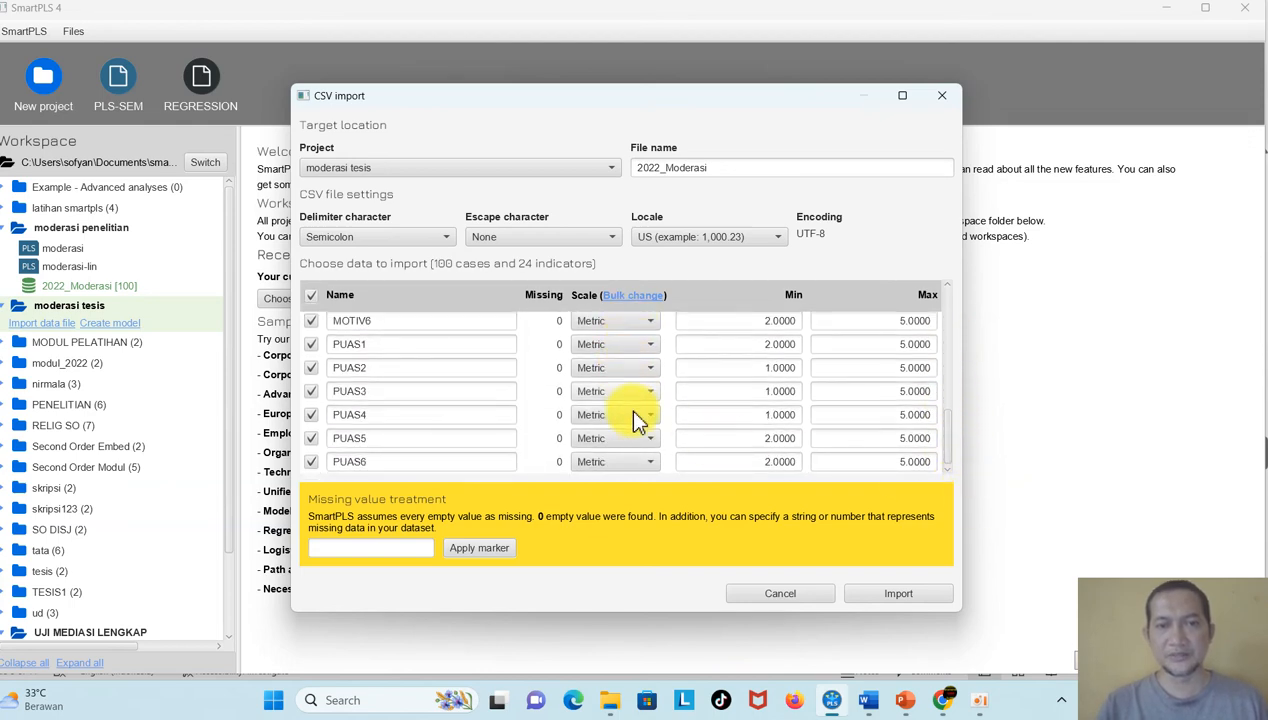
click(916, 596)
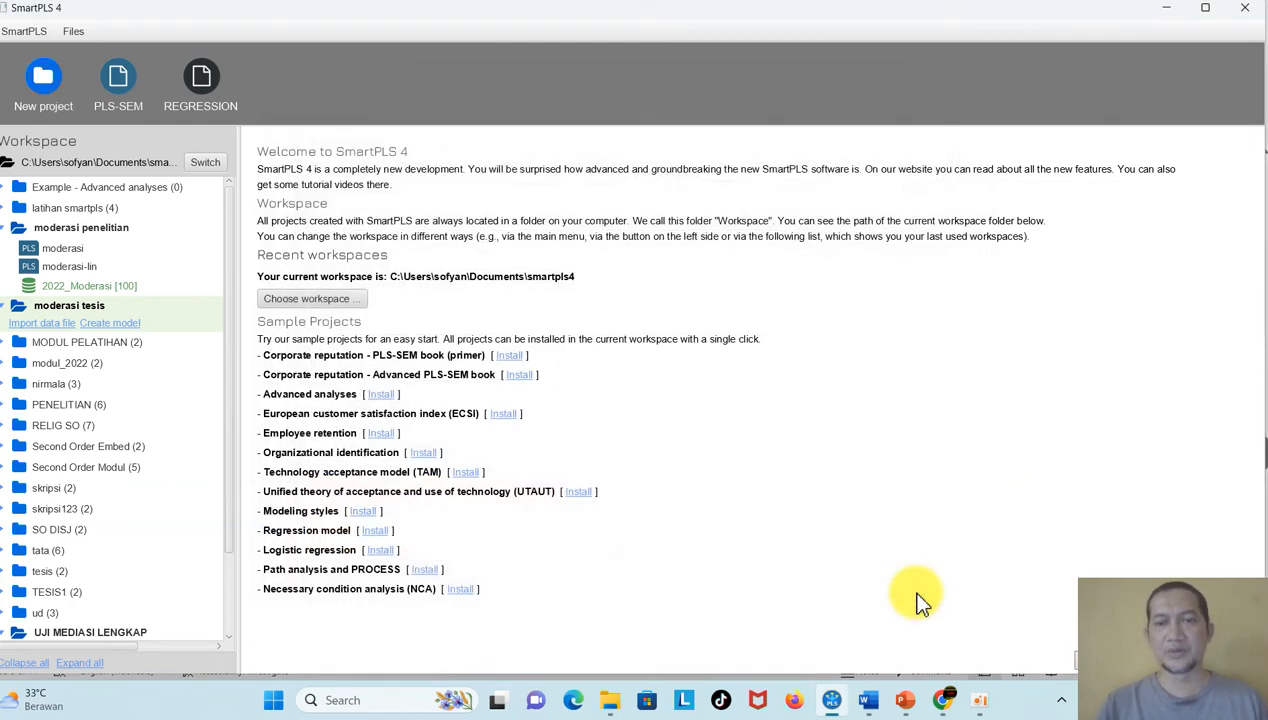
Step: Create a PLS-SEM model named "moderasi tesis" in the moderasi tesis project
click(35, 88)
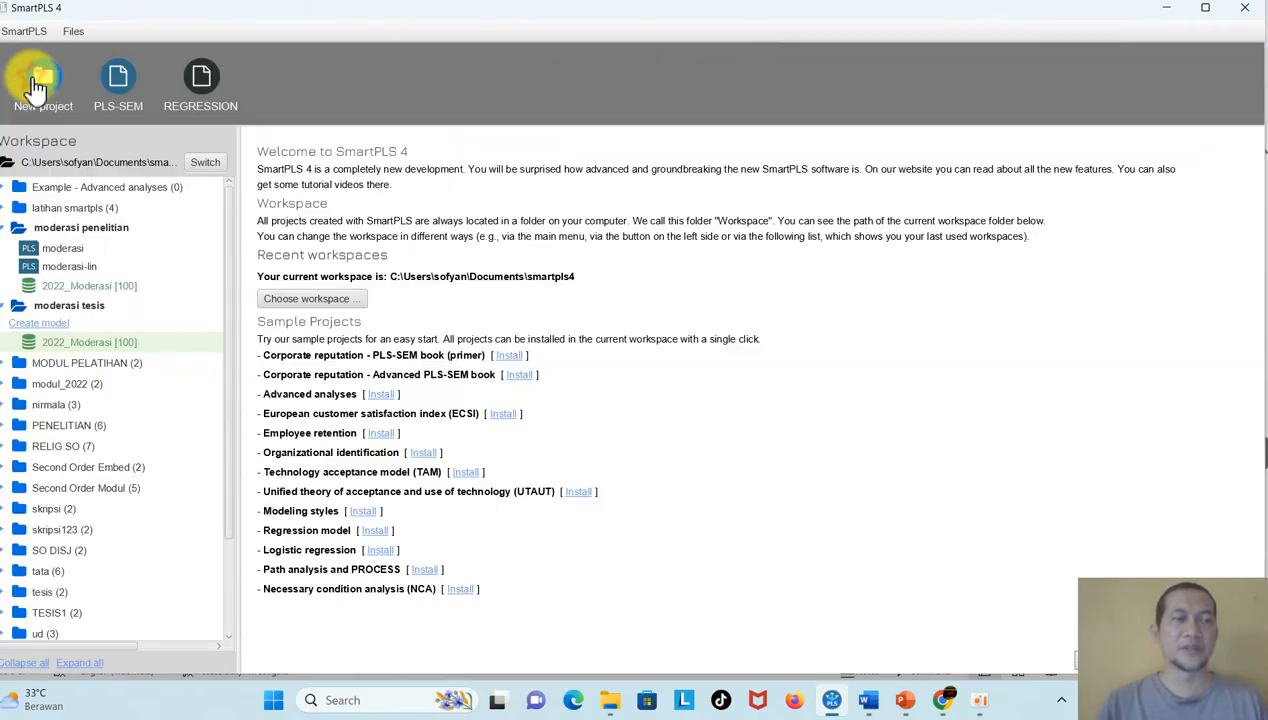
click(45, 323)
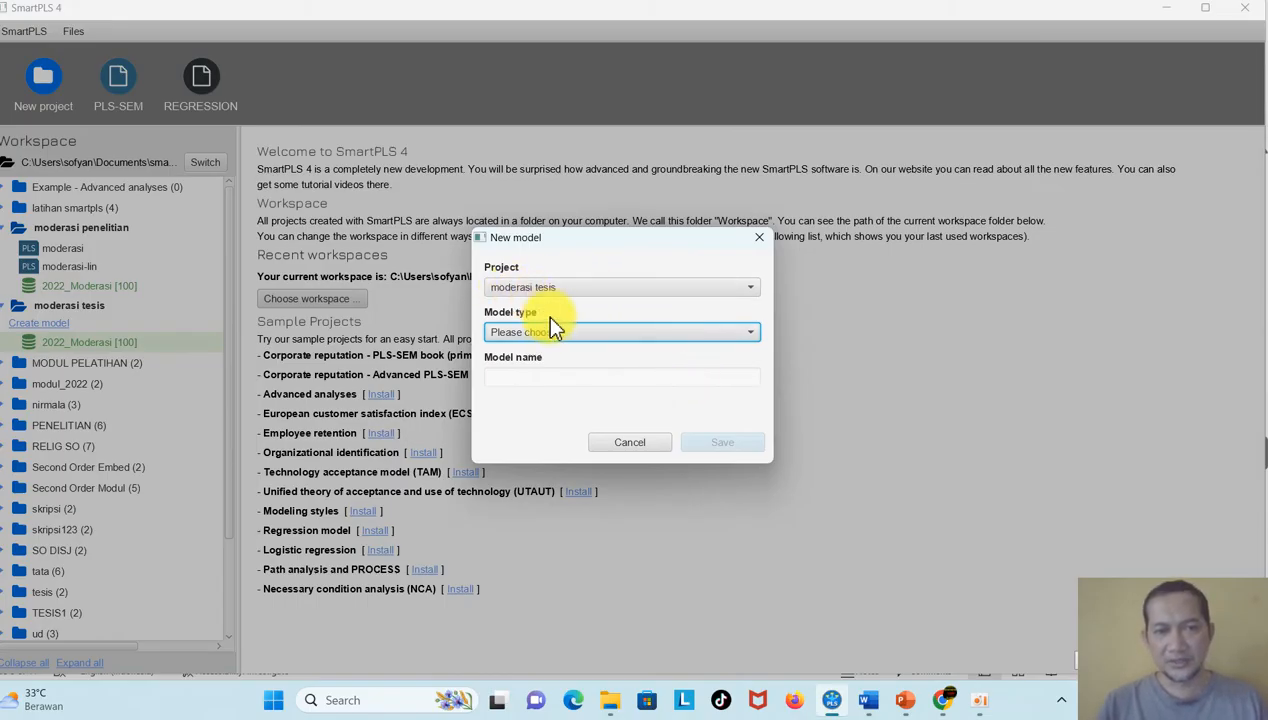
click(530, 341)
click(554, 354)
click(583, 378)
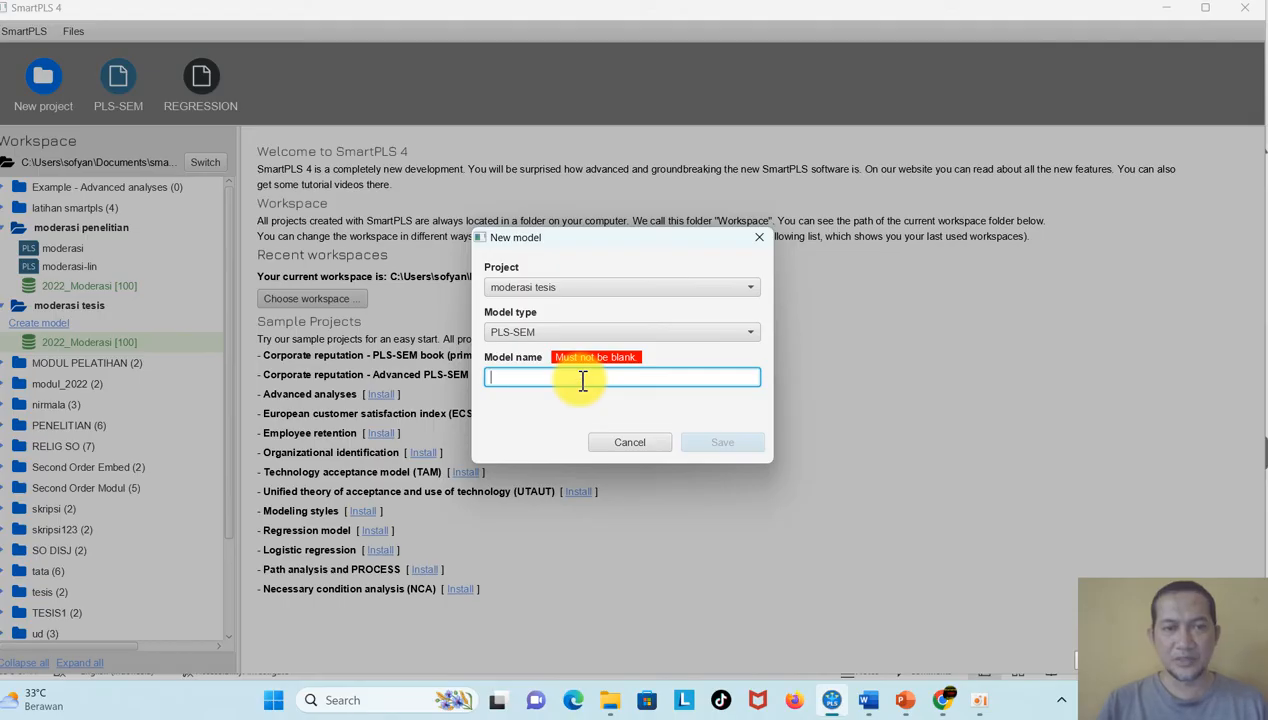
text(moderasi)
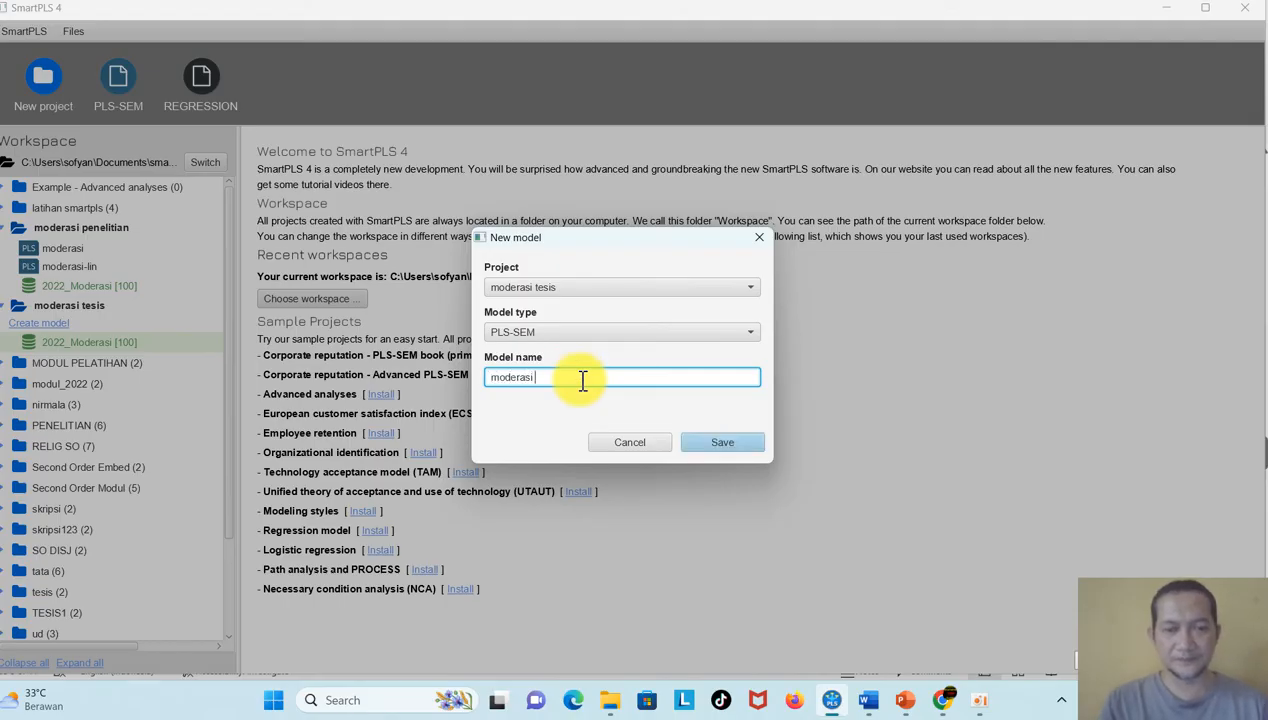
text( tesis)
click(748, 443)
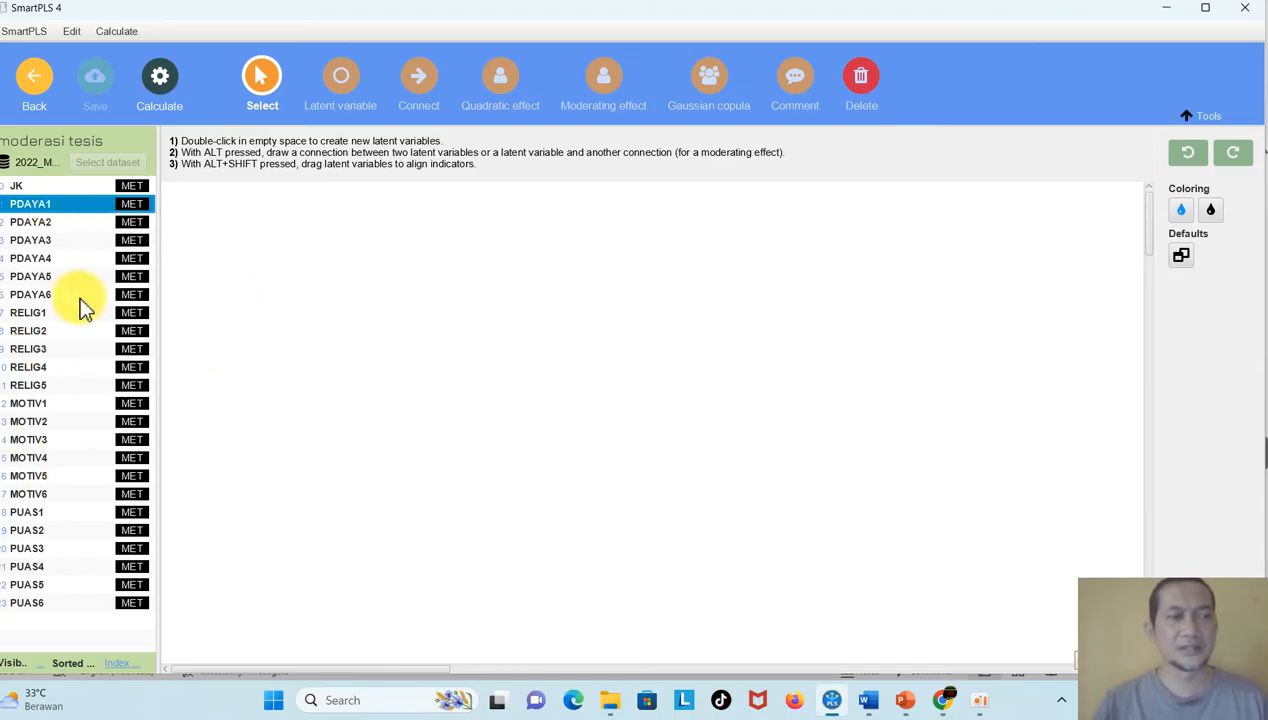
Step: Add latent variable PDAYA with indicators PDAYA1 to PDAYA6 low on the canvas, and RELIG with RELIG1 to RELIG5 at the upper middle
shift+click(58, 295)
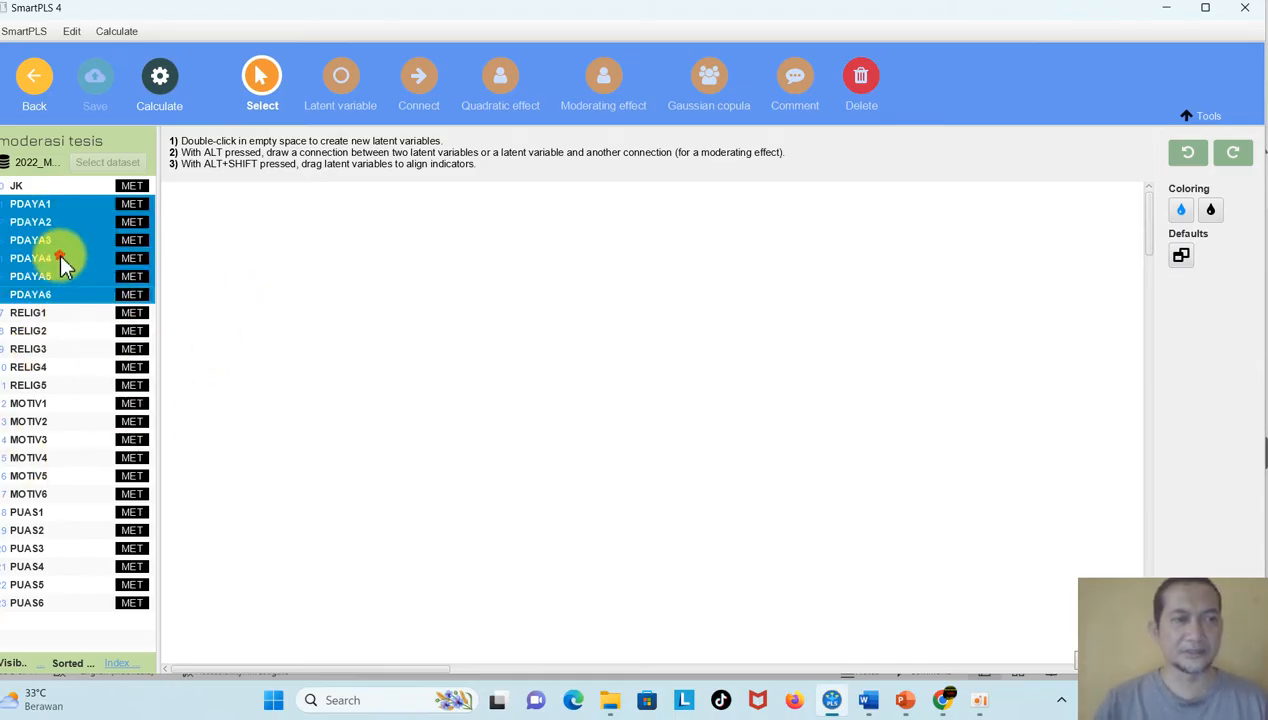
double_click(337, 531)
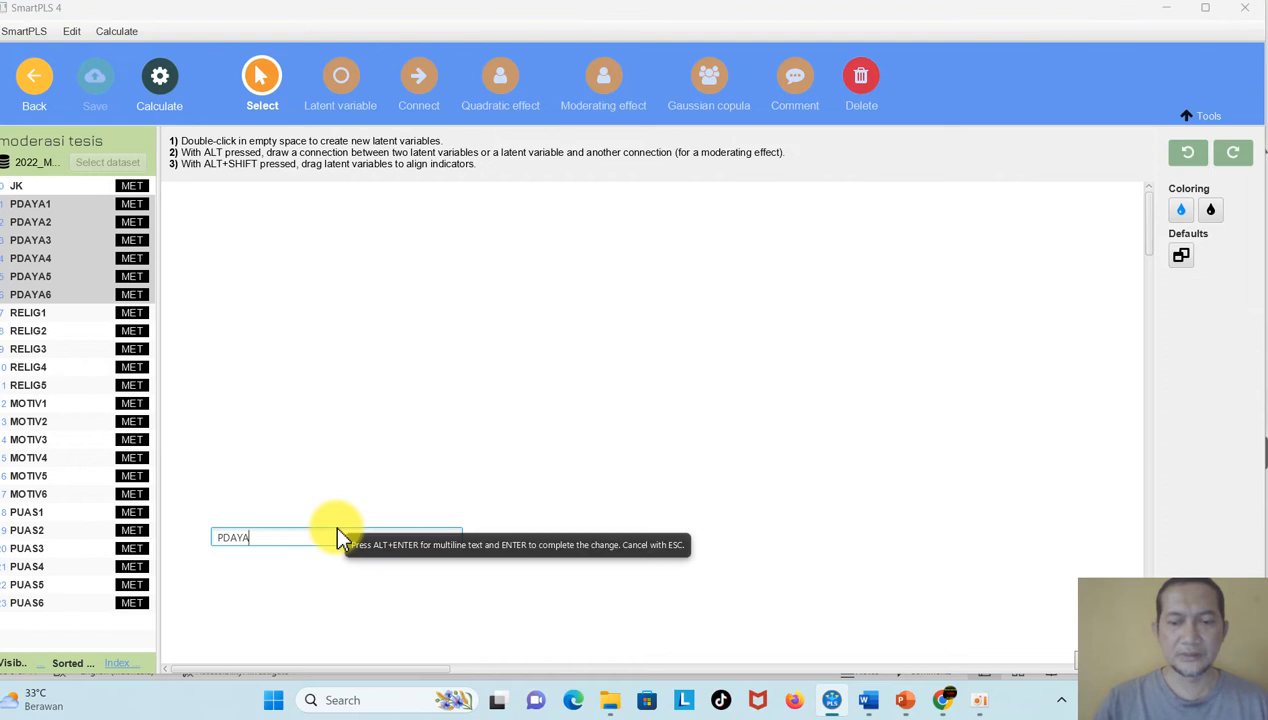
key(Return)
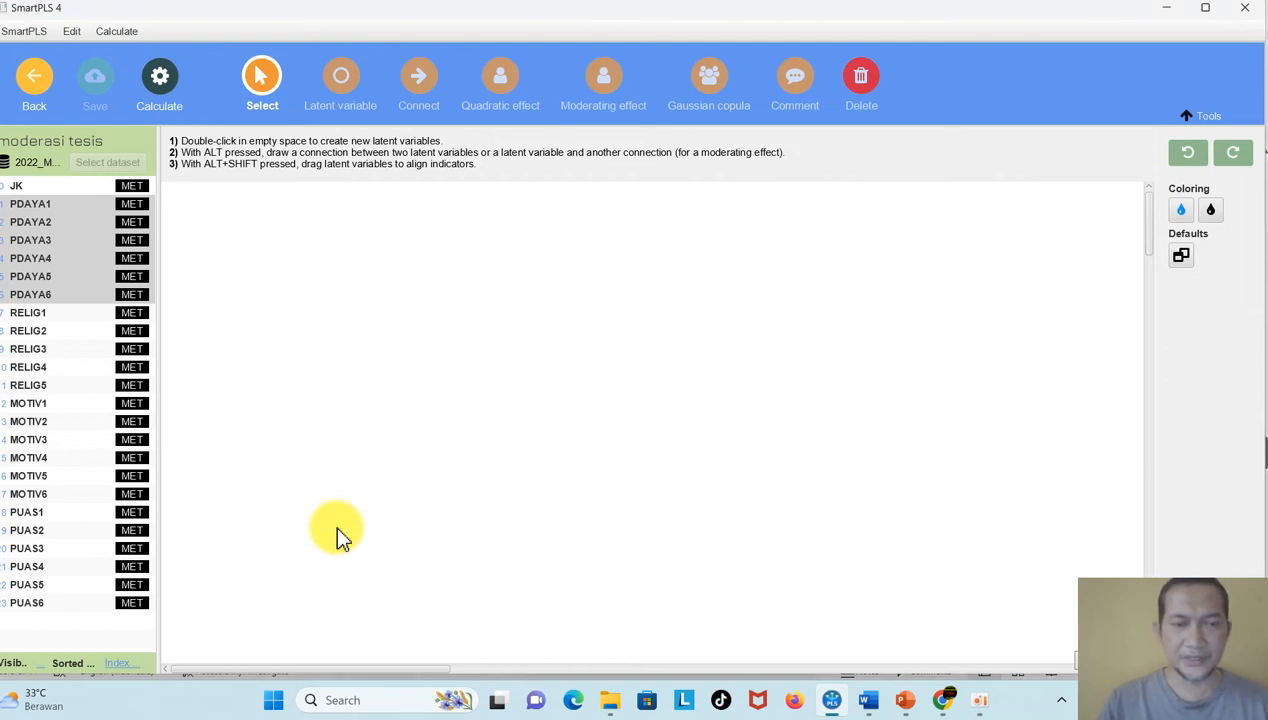
click(32, 313)
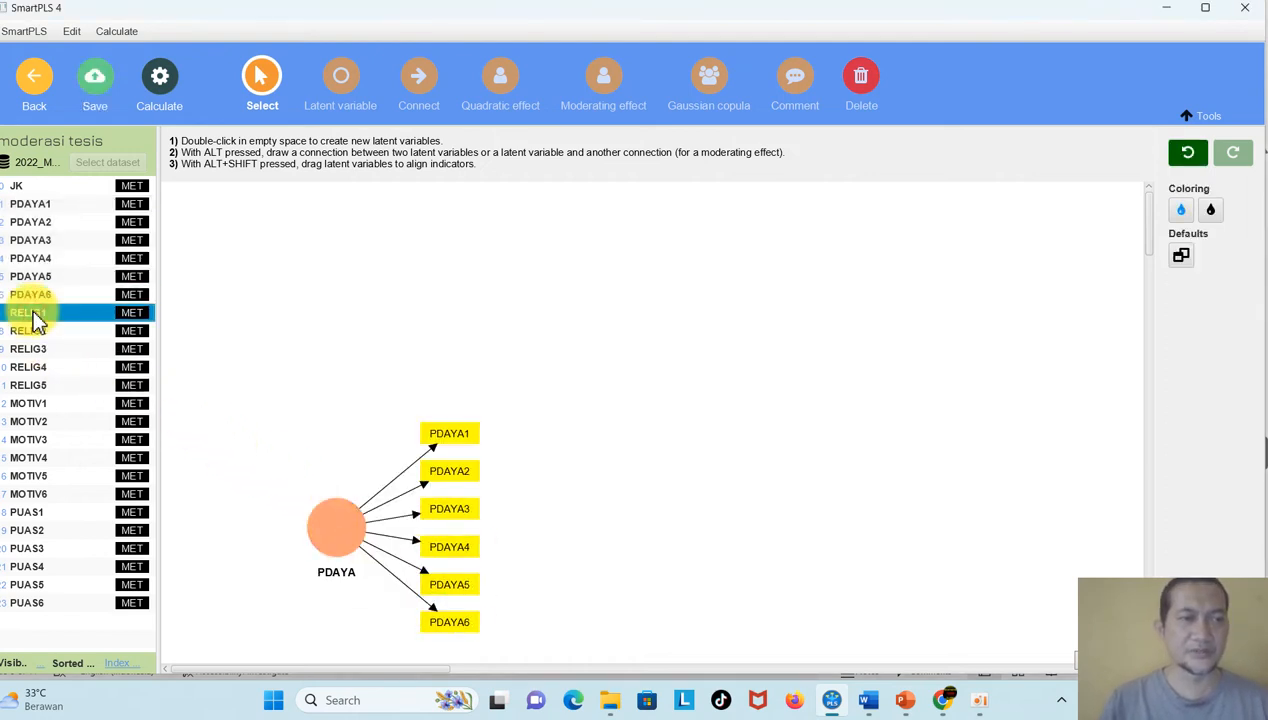
shift+click(61, 386)
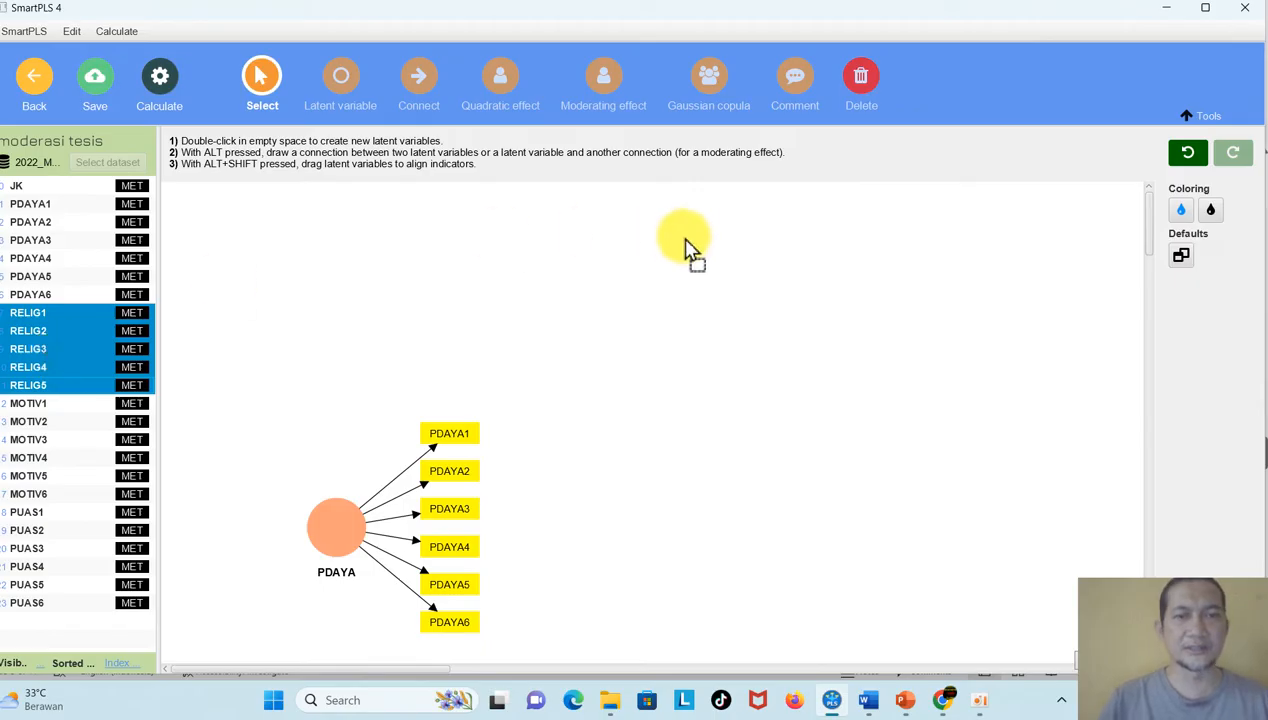
double_click(730, 252)
key(Return)
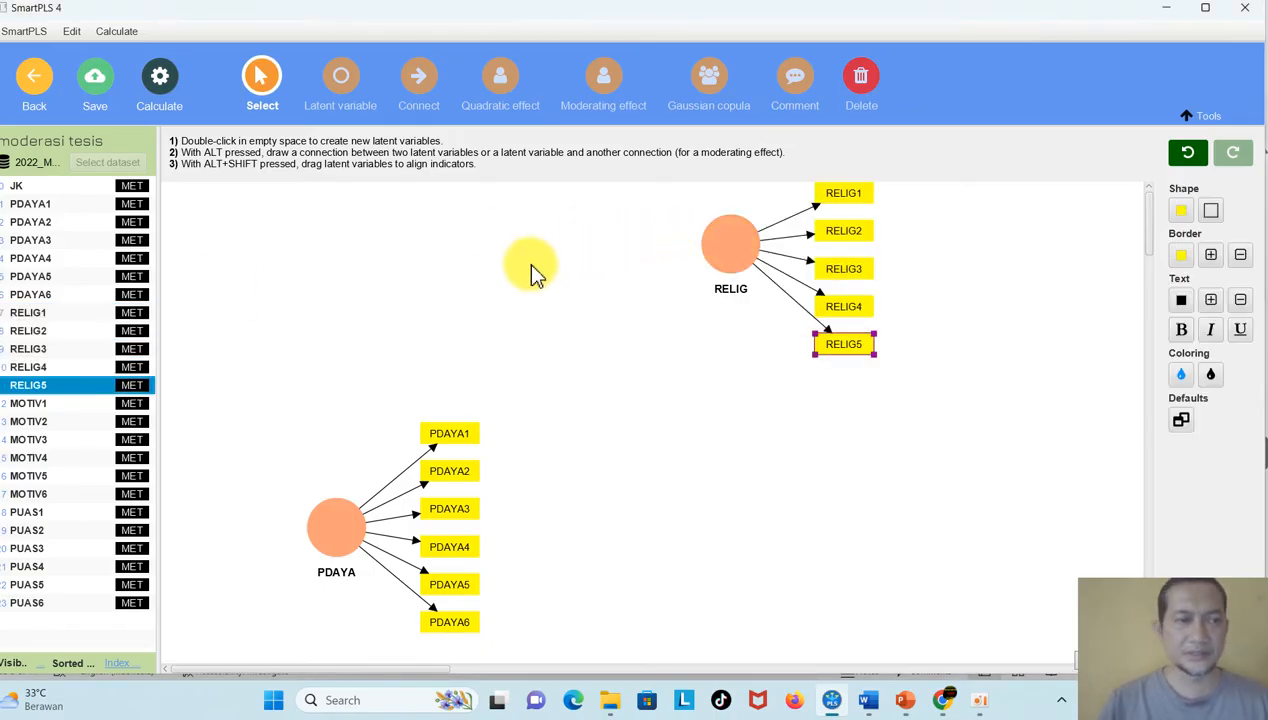
Step: Add latent variable MOTIV with indicators MOTIV1 to MOTIV6 above PDAYA, and PUAS with PUAS1 to PUAS6 on the opposite side of the canvas
click(66, 404)
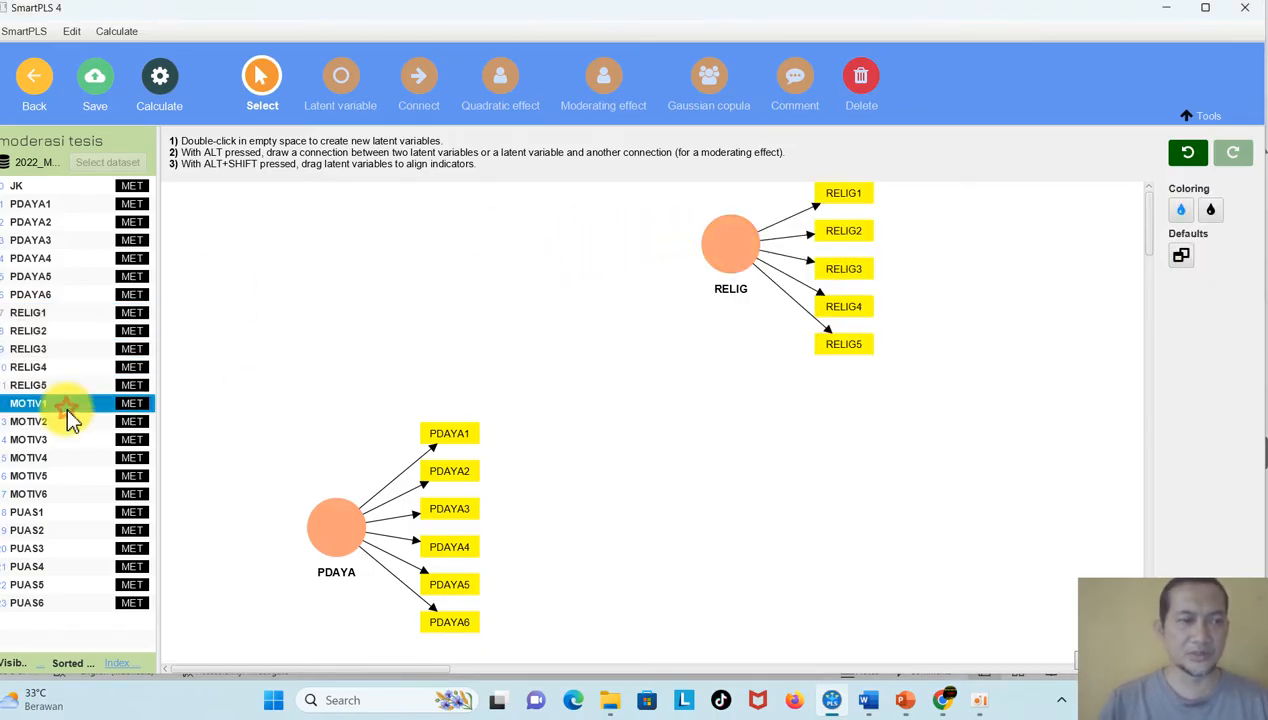
shift+click(64, 494)
double_click(360, 282)
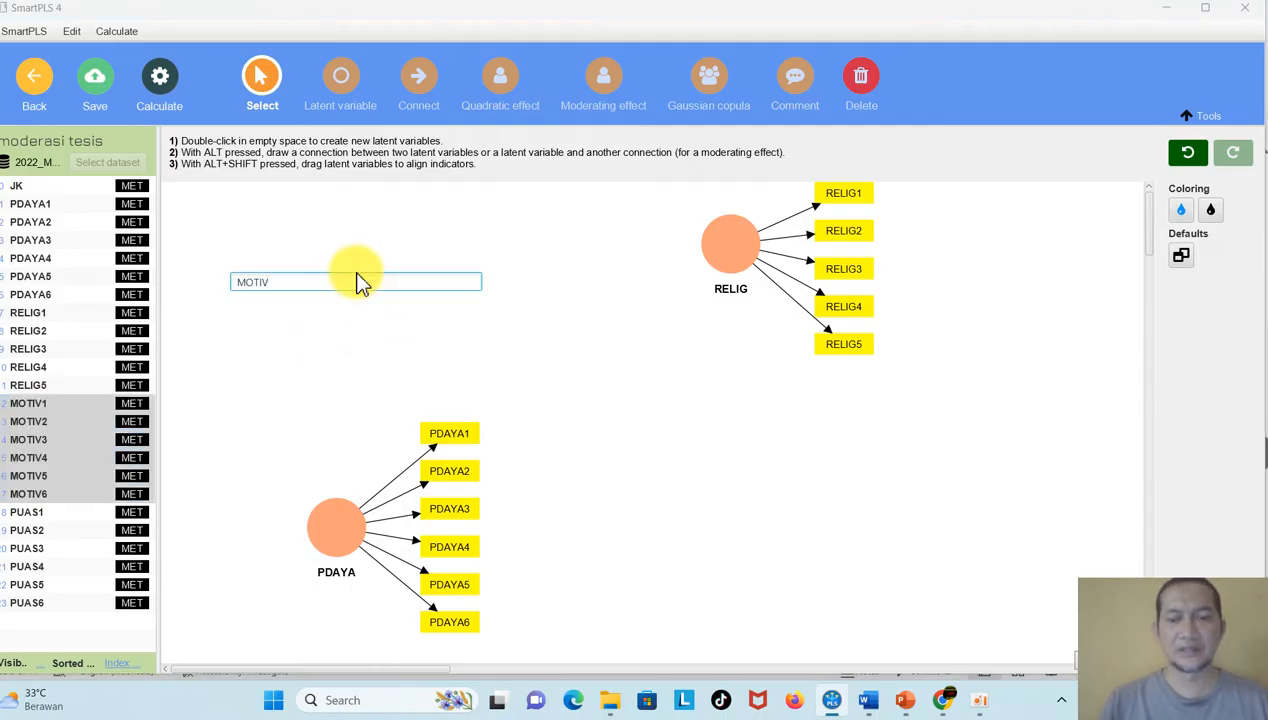
key(Return)
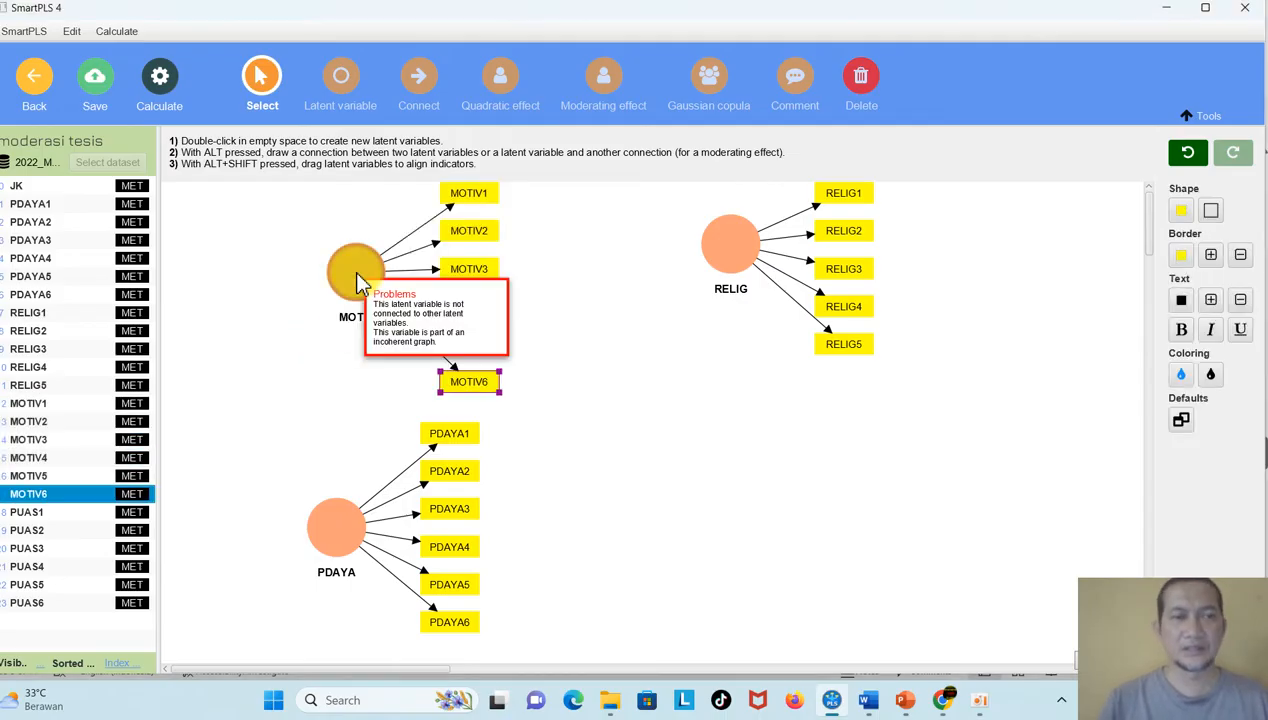
click(36, 518)
shift+click(57, 603)
drag(58, 568, 928, 503)
key(Return)
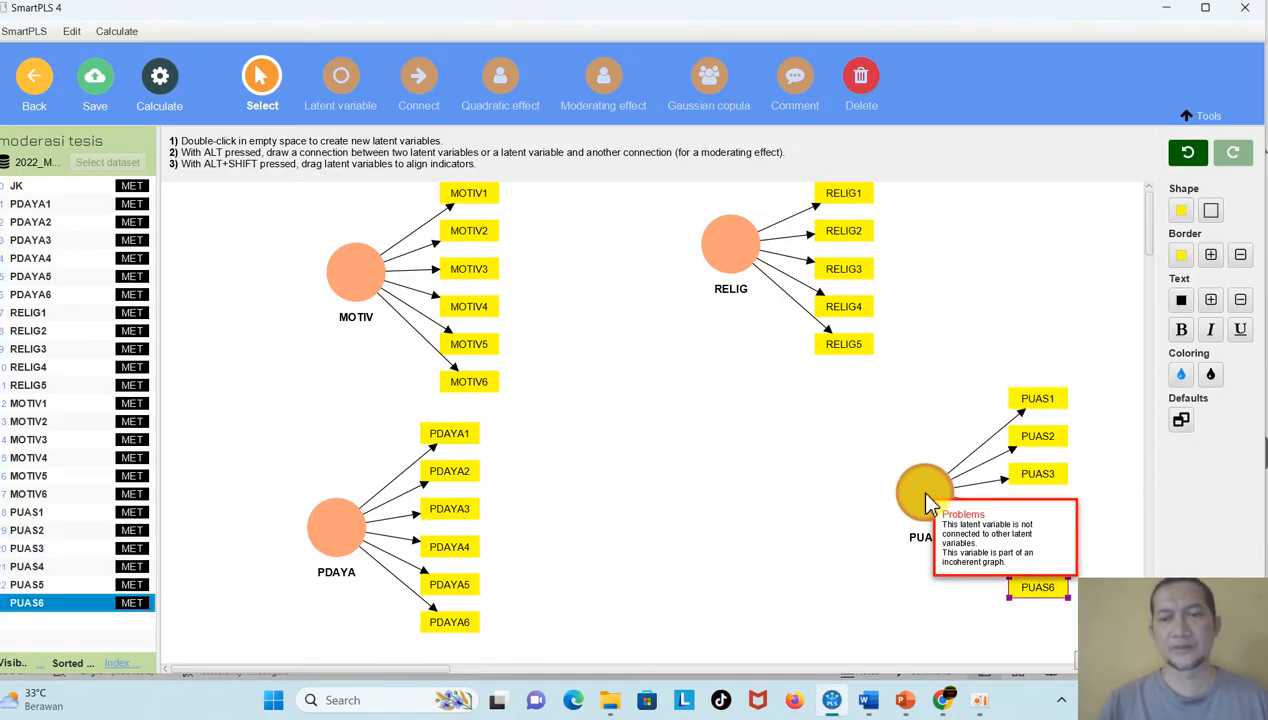
Step: Add latent variable JK with its single JK indicator above PUAS
click(22, 186)
drag(1010, 335, 978, 332)
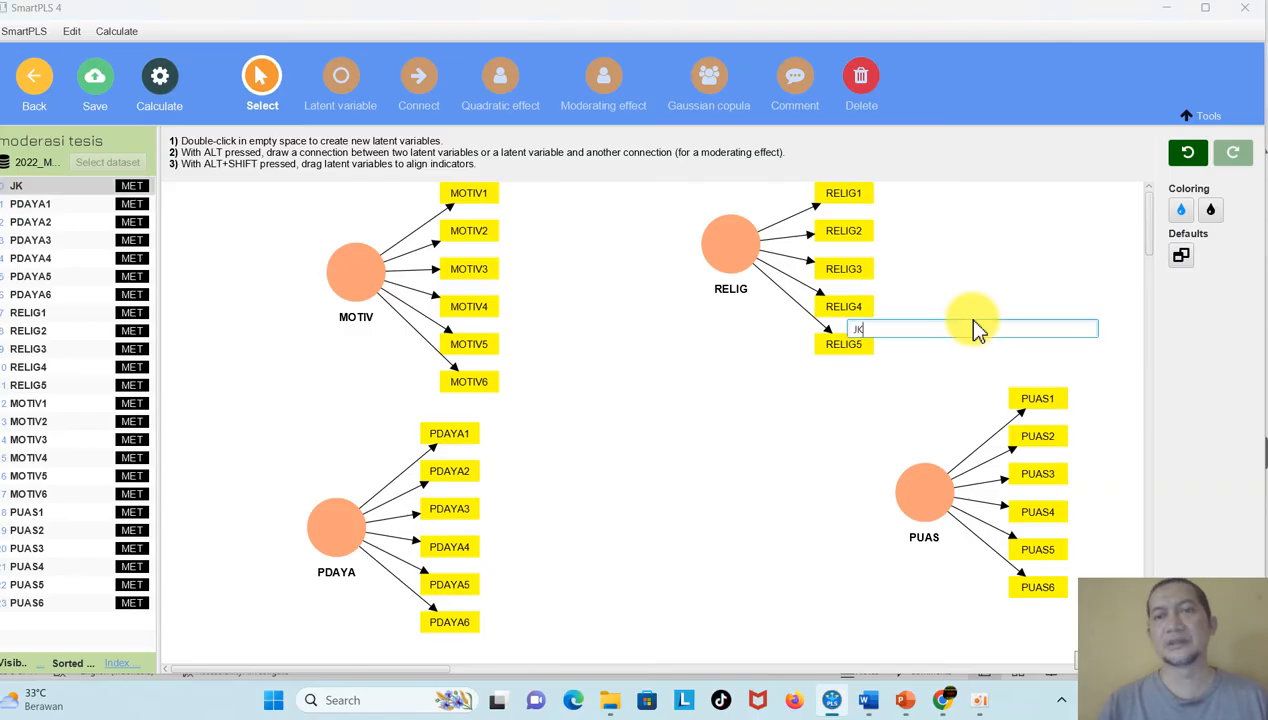
key(Return)
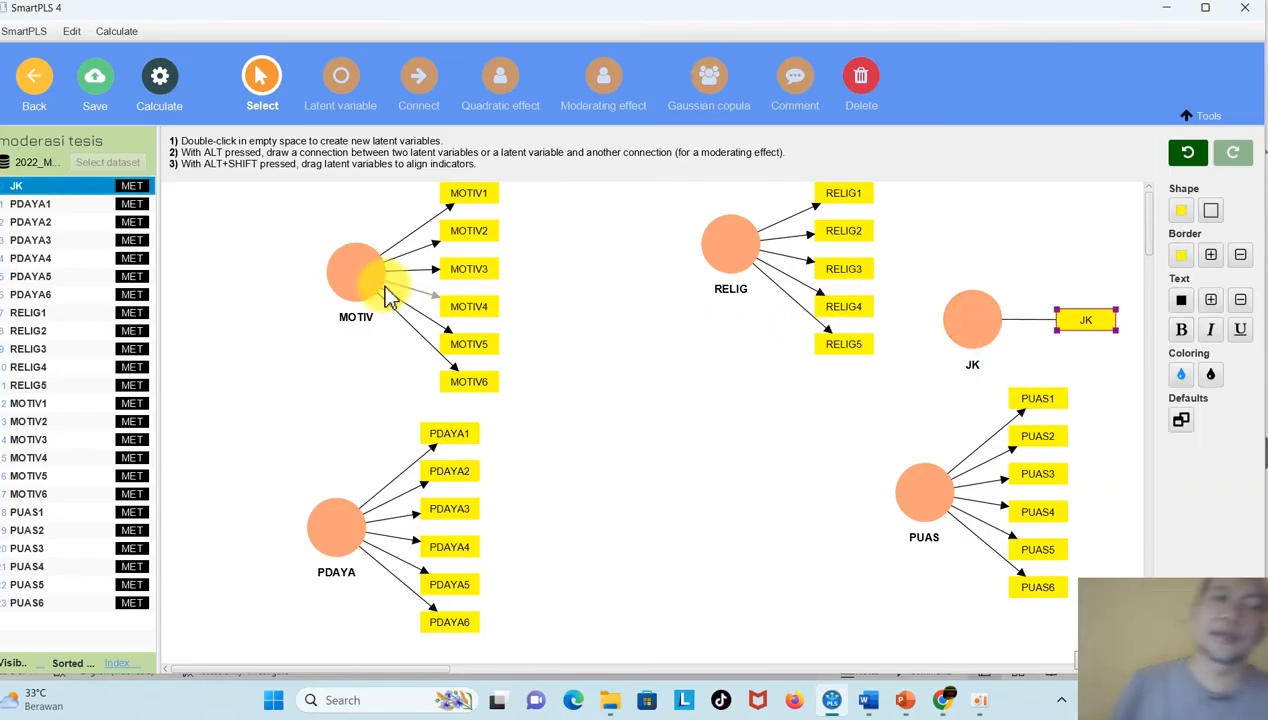
Step: Place the indicators of MOTIV and PDAYA on the left side of their latent variables
click(352, 282)
ctrl+click(343, 518)
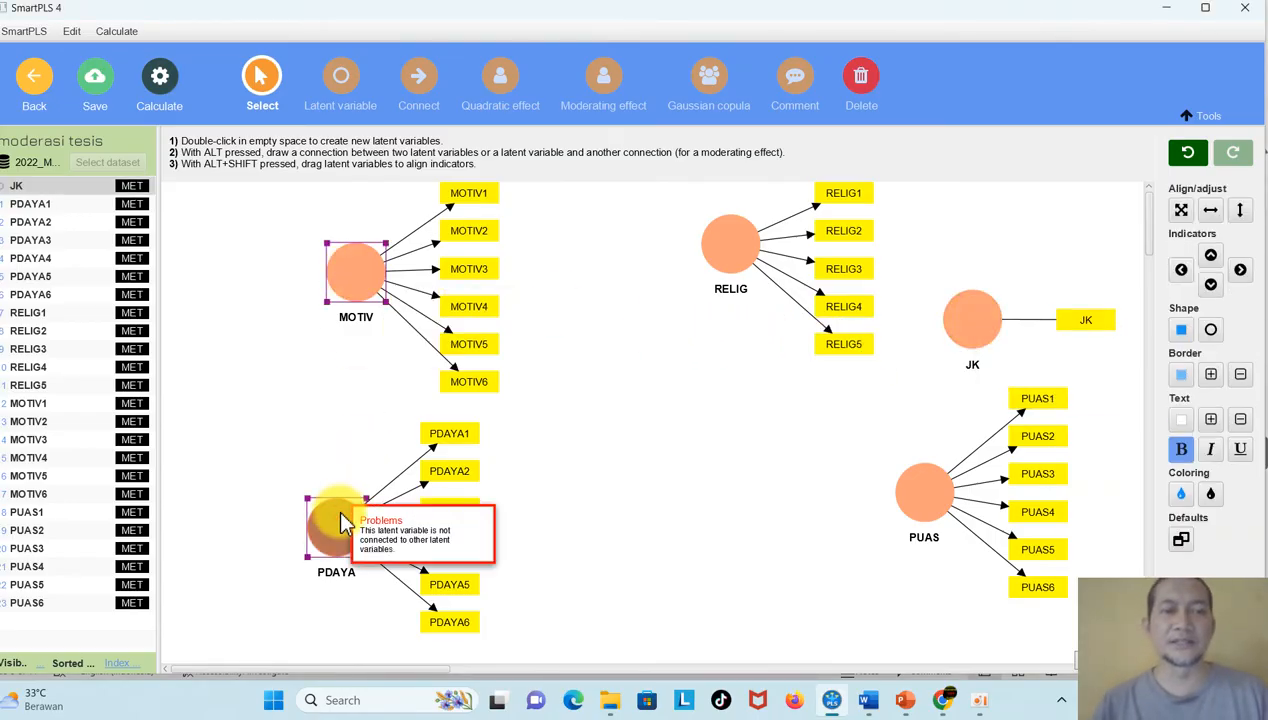
click(1181, 270)
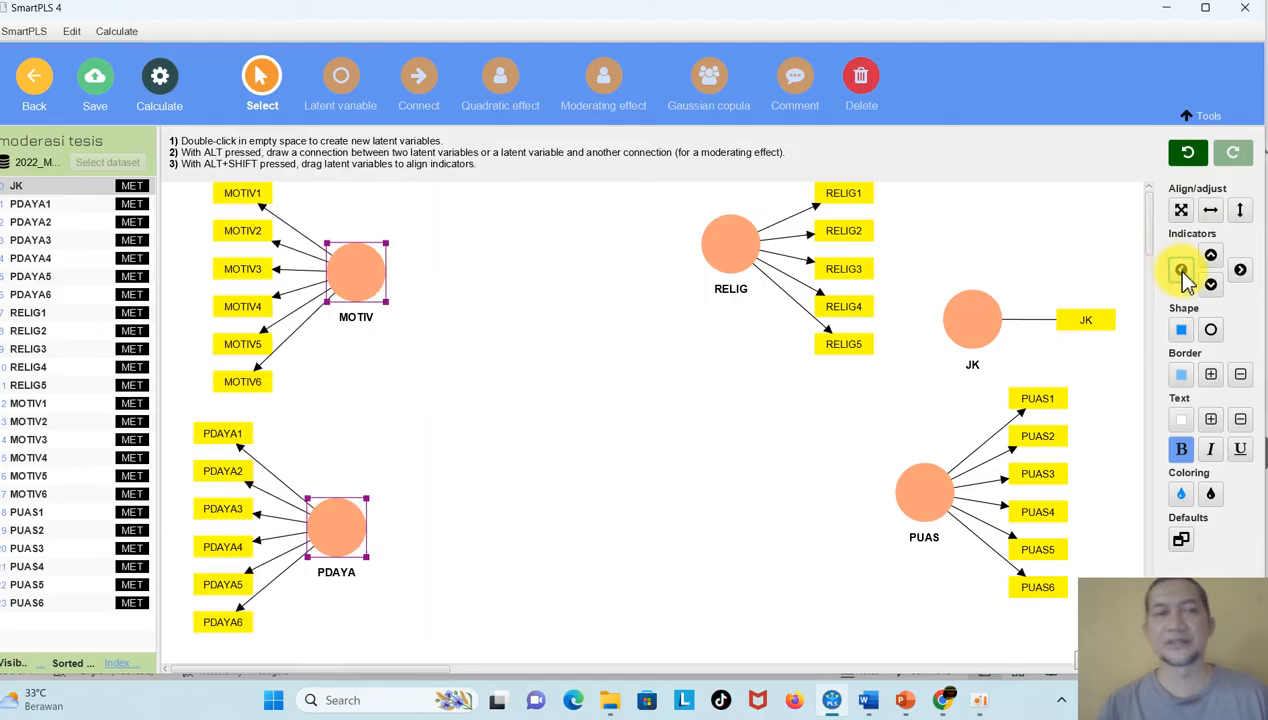
Step: Connect PDAYA to MOTIV and PUAS, and MOTIV to PUAS, with RELIG and JK as moderators of the MOTIV–PUAS path
click(415, 90)
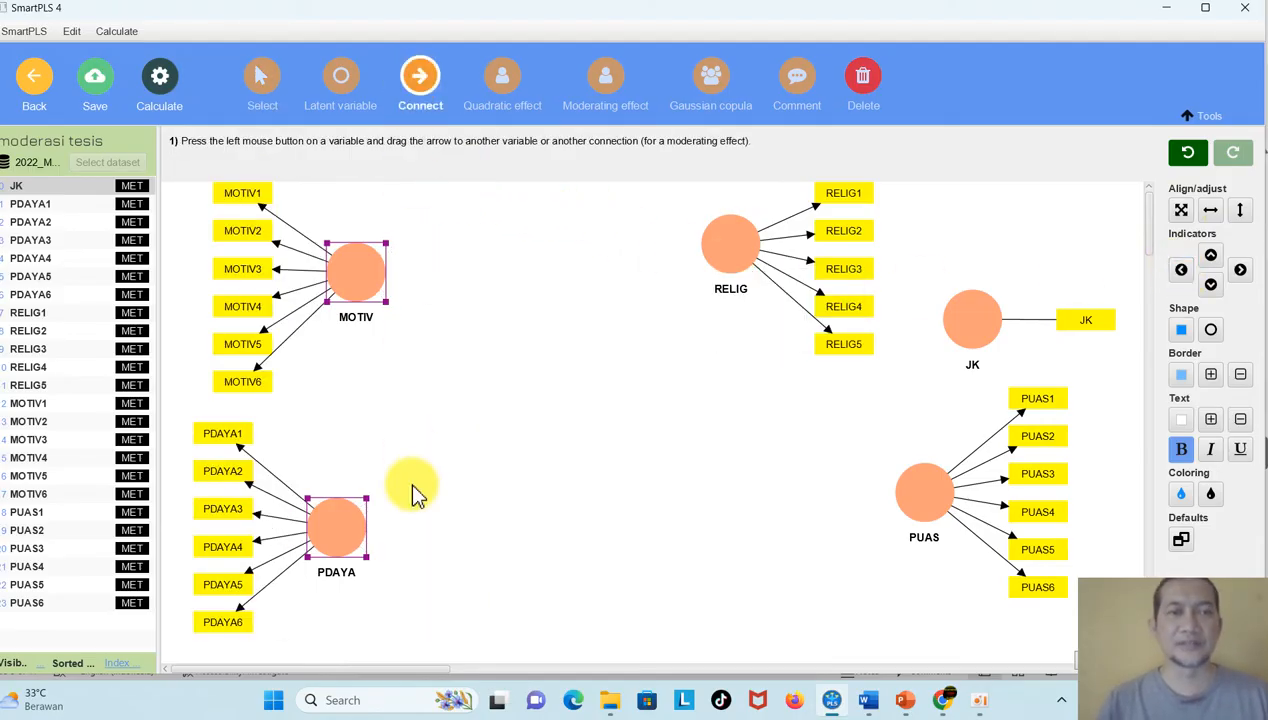
drag(343, 515, 350, 270)
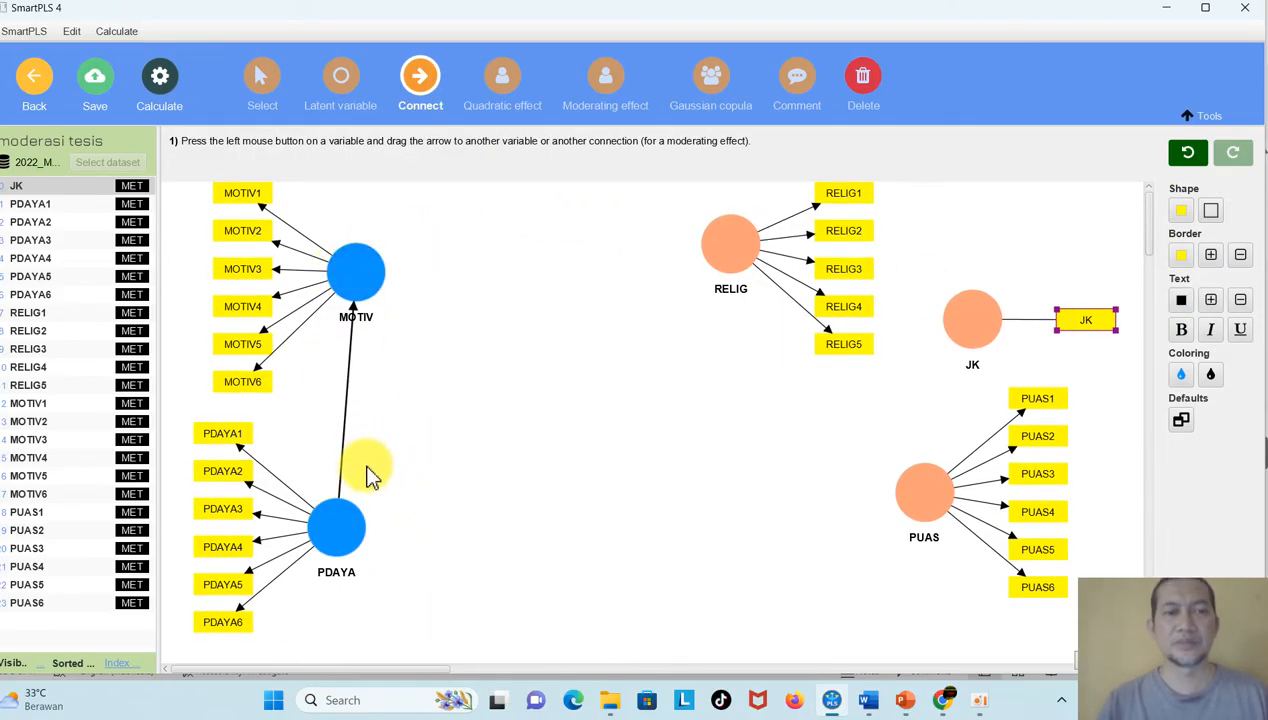
drag(340, 520, 925, 523)
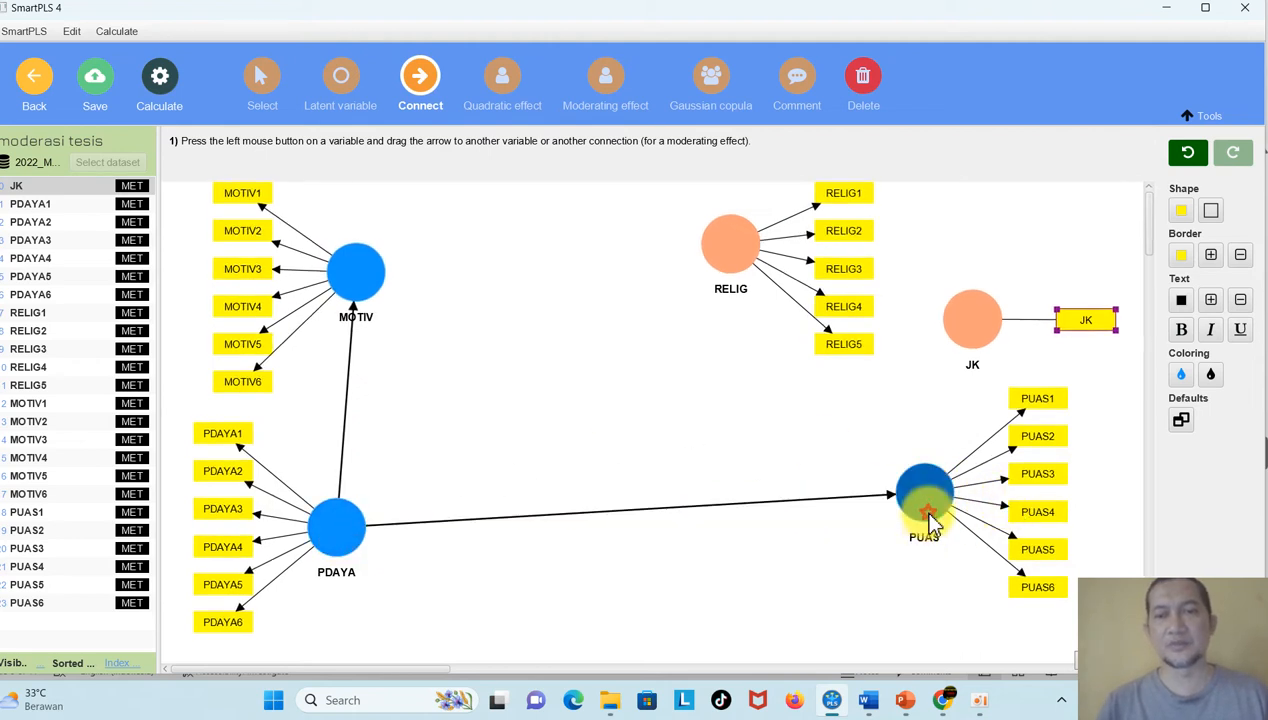
drag(357, 275, 928, 487)
drag(730, 266, 582, 370)
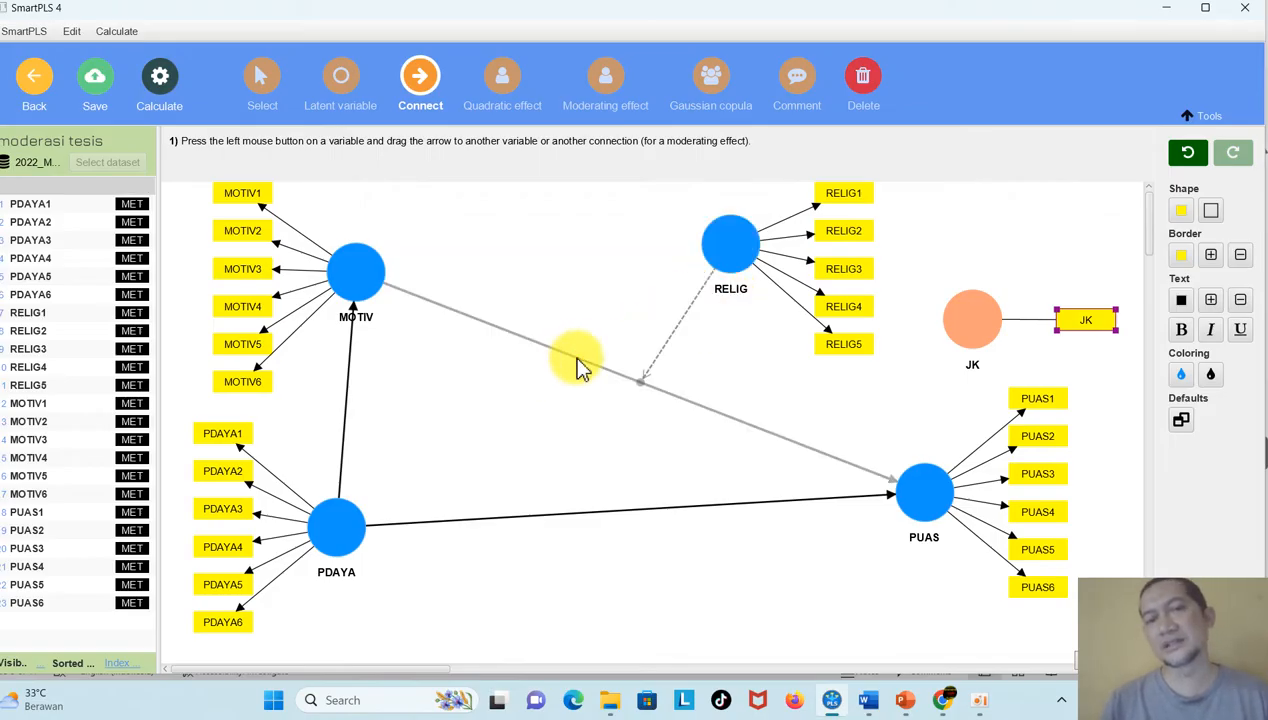
drag(741, 420, 672, 403)
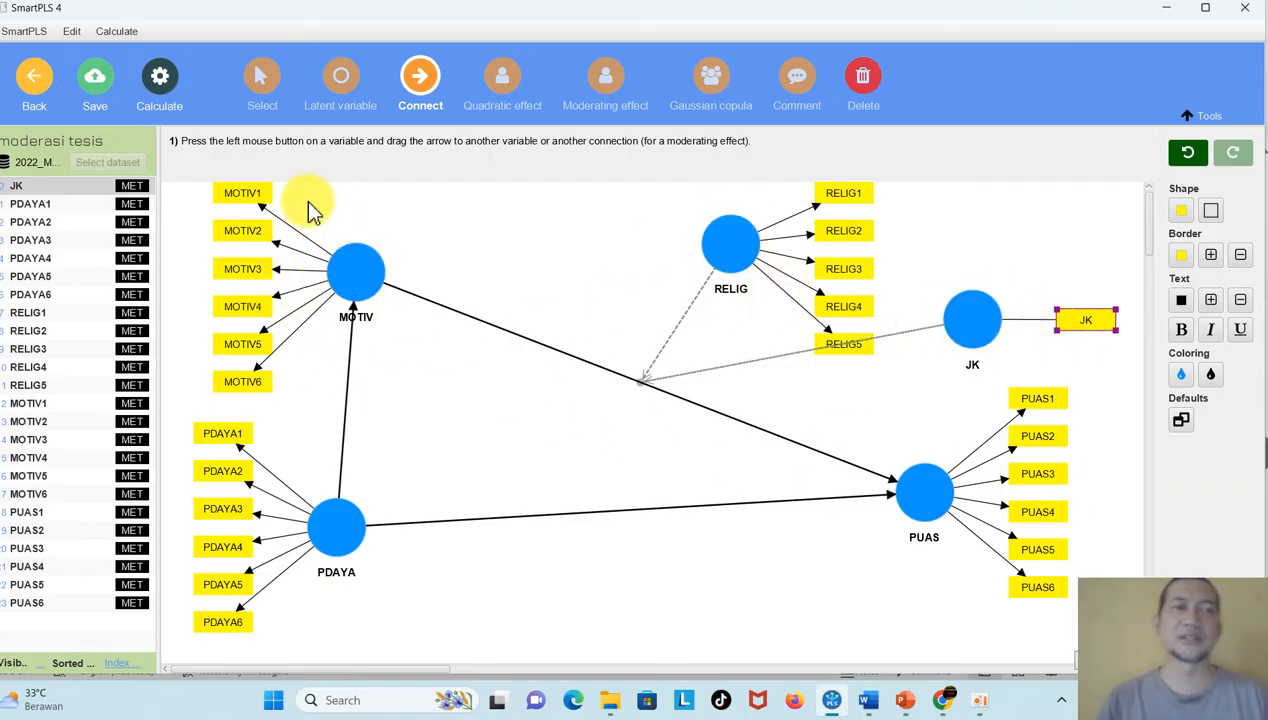
Step: Tidy the diagram by aligning PDAYA directly below MOTIV and moving PUAS, RELIG and JK closer to them
click(260, 88)
click(345, 535)
drag(345, 535, 365, 537)
drag(936, 512, 837, 541)
drag(741, 283, 629, 259)
drag(985, 325, 909, 357)
click(952, 328)
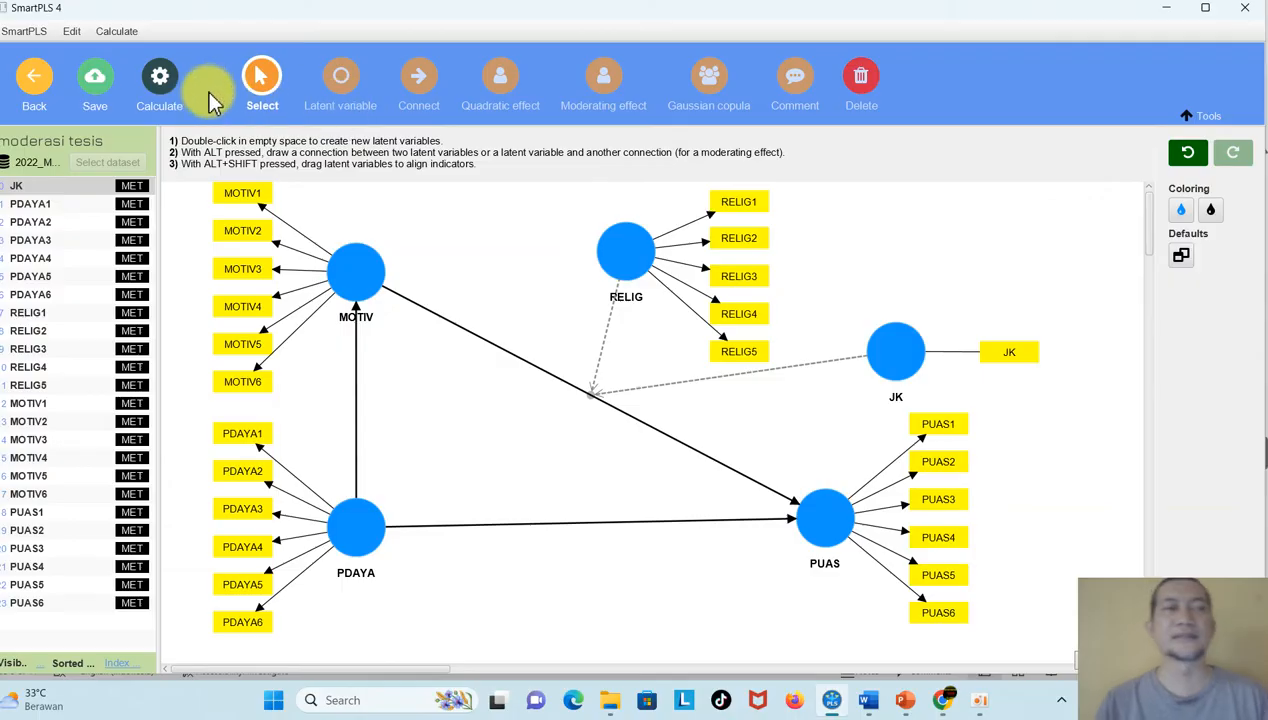
Step: Calculate the model with the PLS-SEM algorithm and open the graphical results
click(160, 77)
click(283, 128)
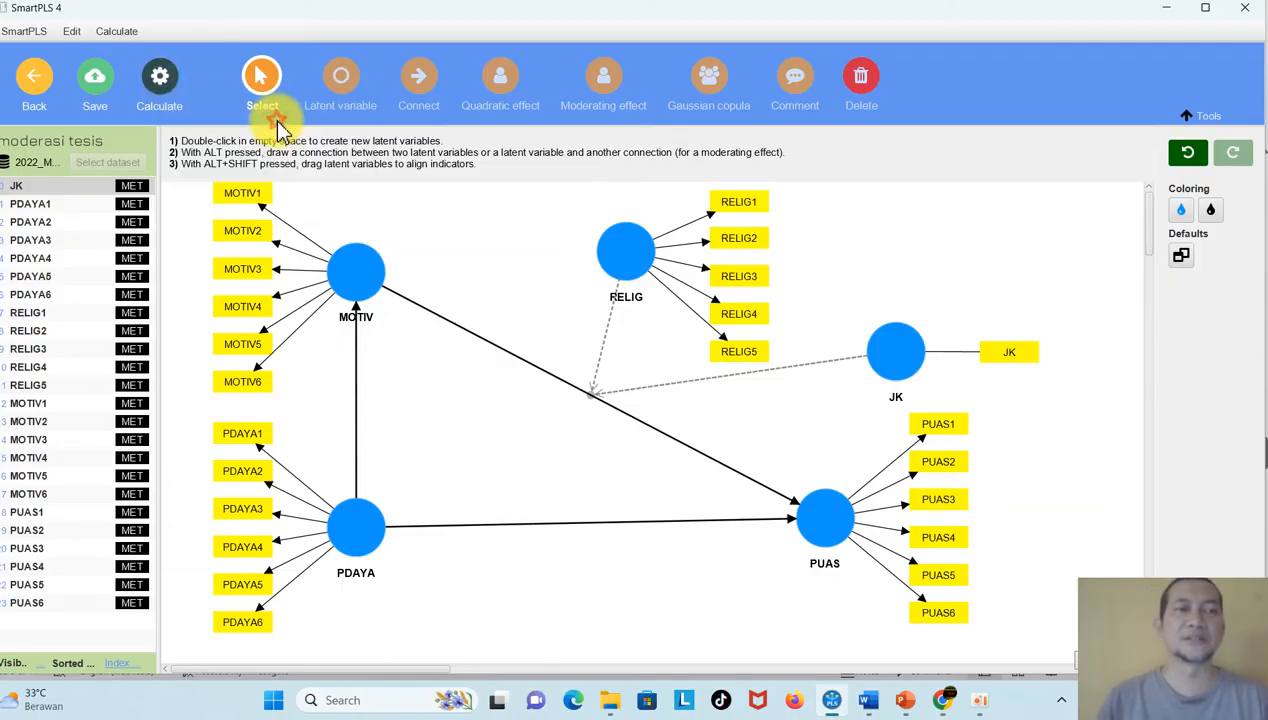
click(785, 612)
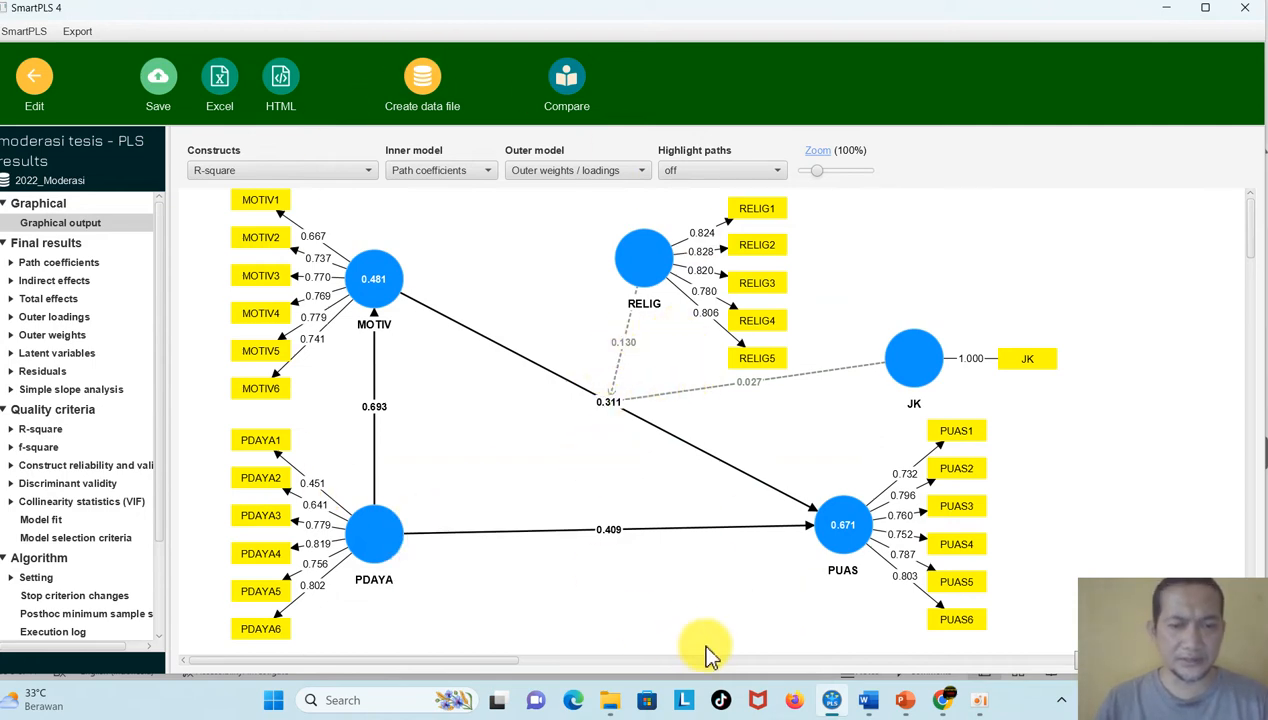
Step: Switch to the PowerPoint slides and colour "Loading Factor (LF) > 0,70" red on the Evaluasi Model Pengukuran slide
click(906, 703)
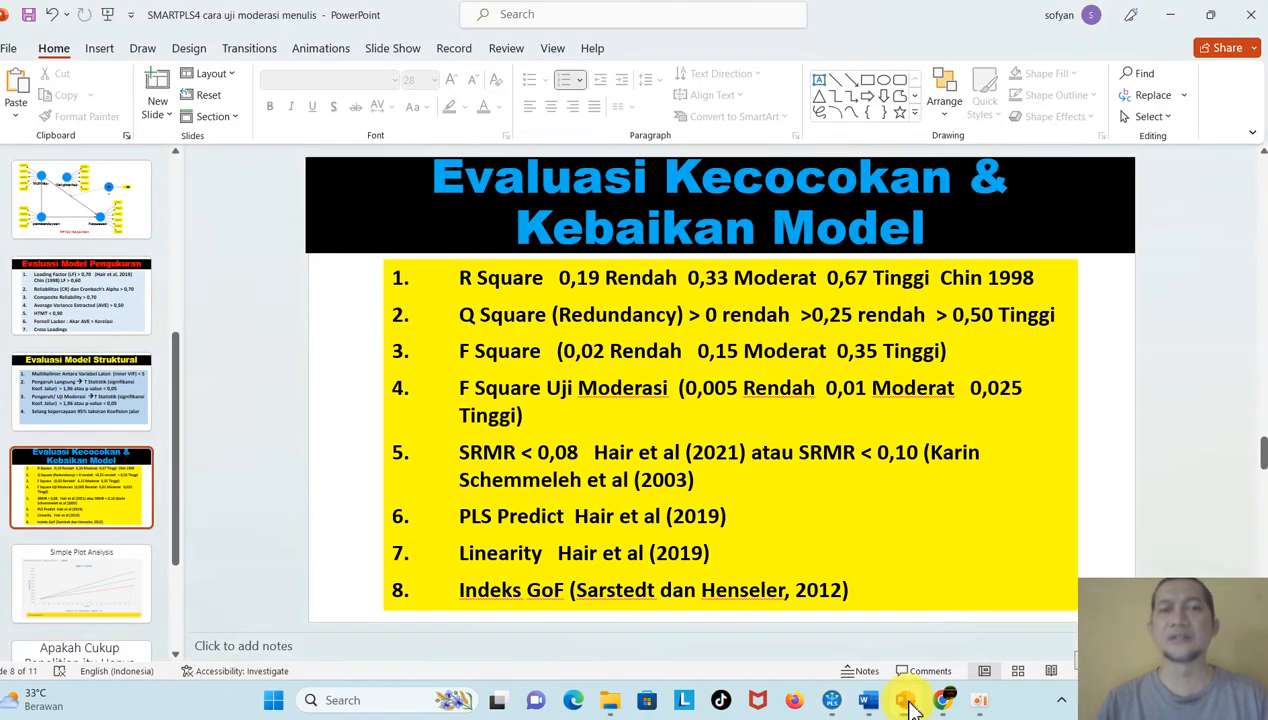
click(104, 290)
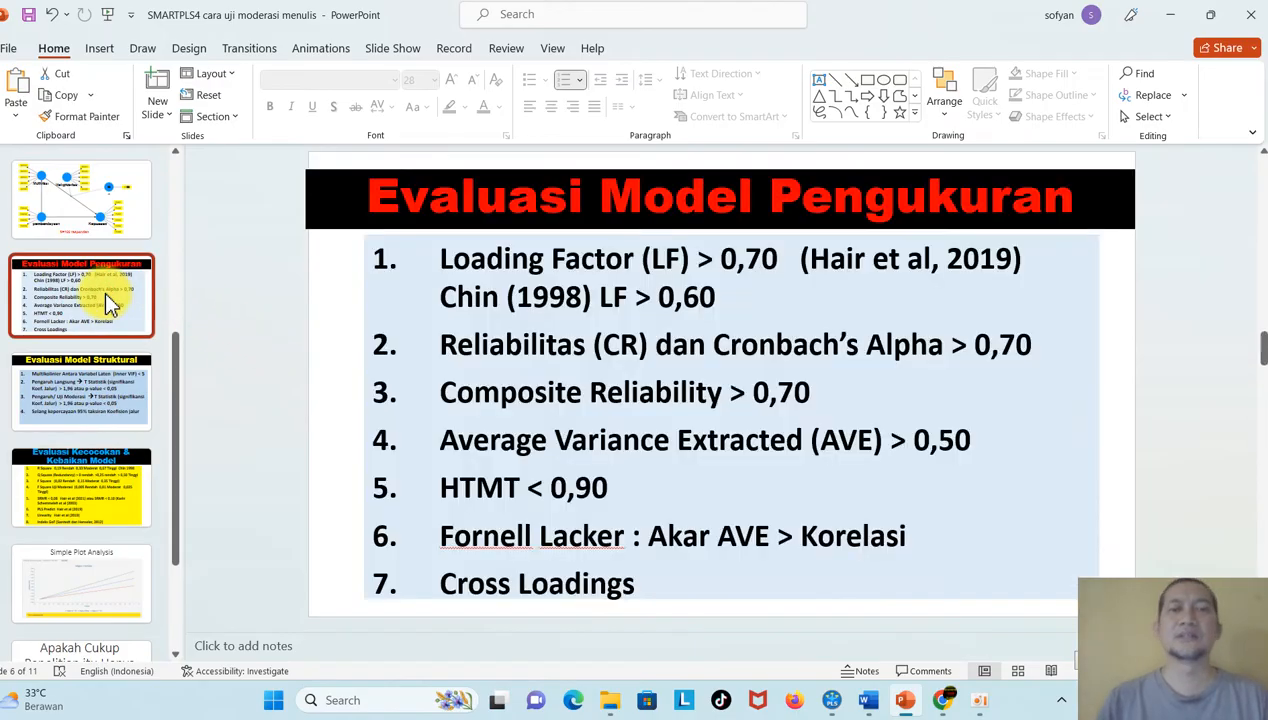
drag(448, 258, 792, 255)
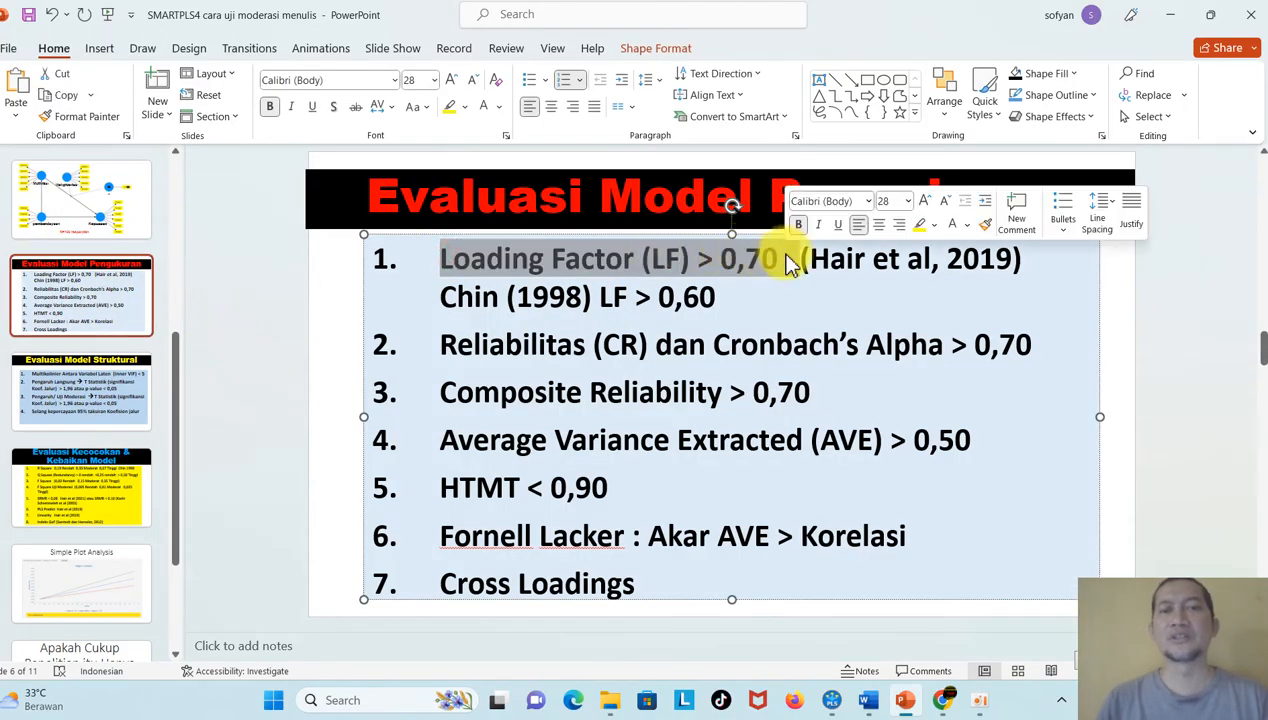
click(497, 107)
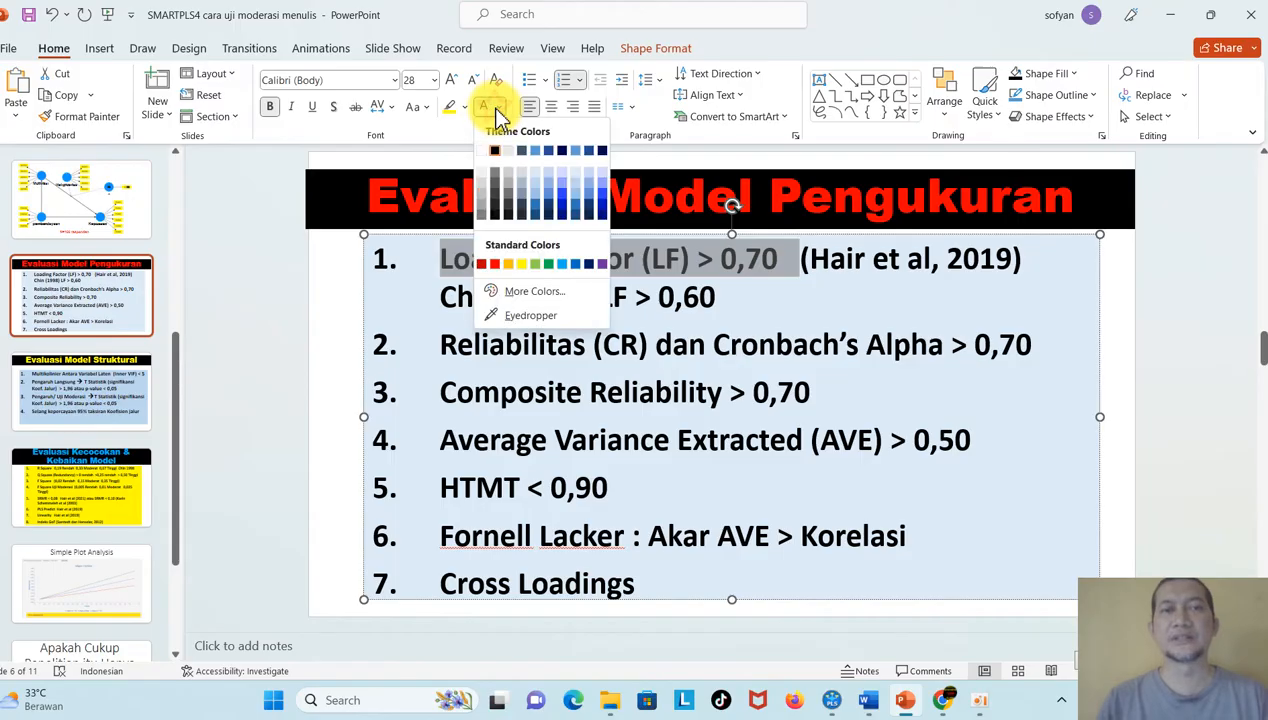
click(491, 263)
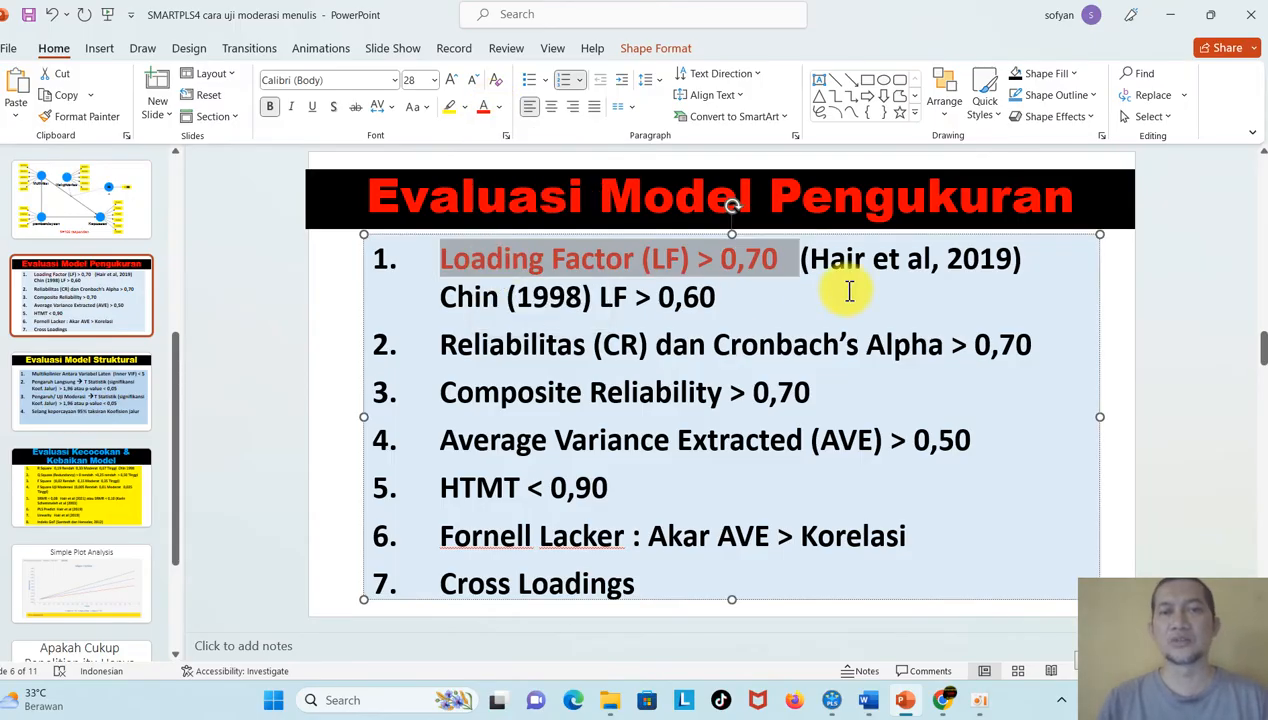
click(1180, 345)
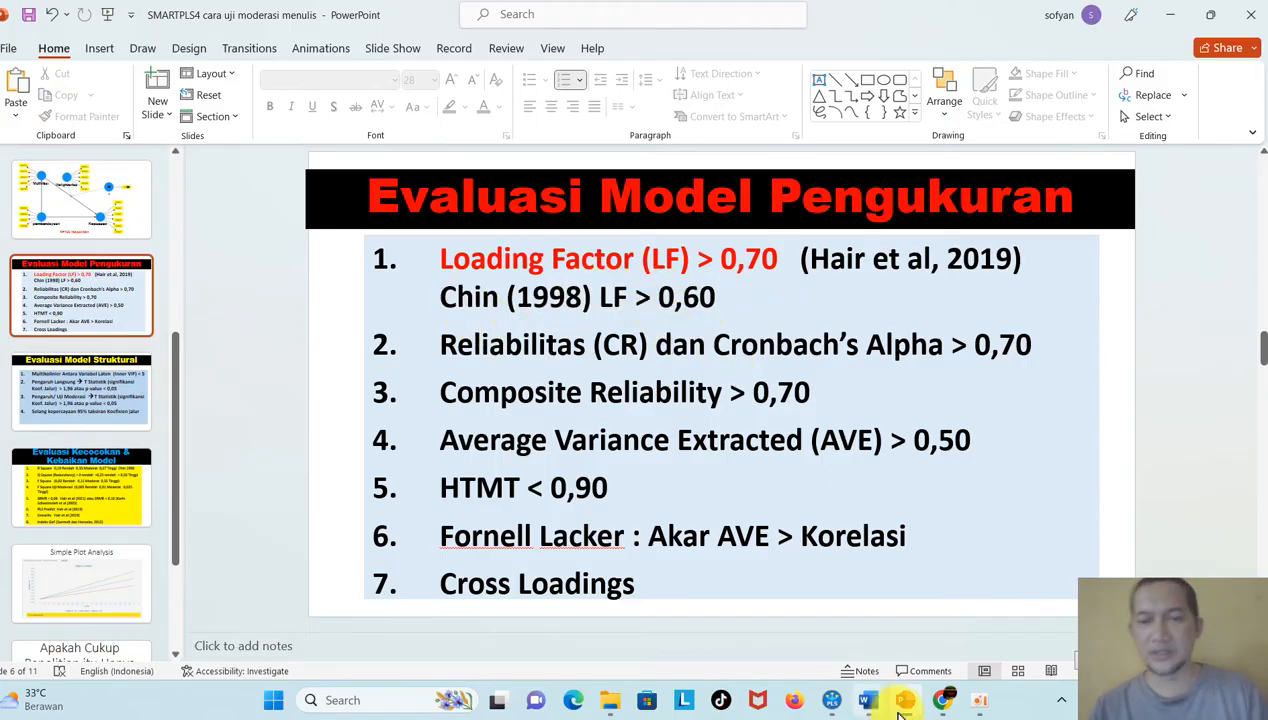
Step: Return to the model editor in SmartPLS and delete the indicators PDAYA1, PDAYA2 and MOTIV1
click(836, 704)
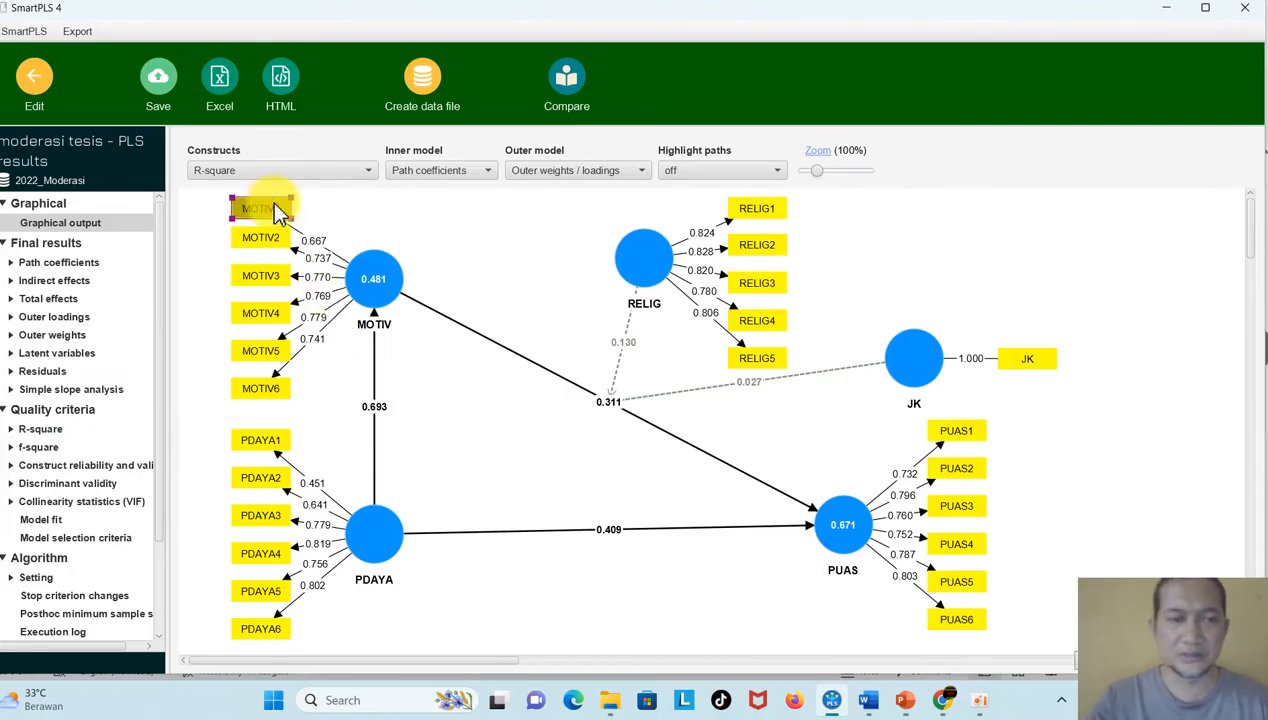
click(32, 88)
click(249, 481)
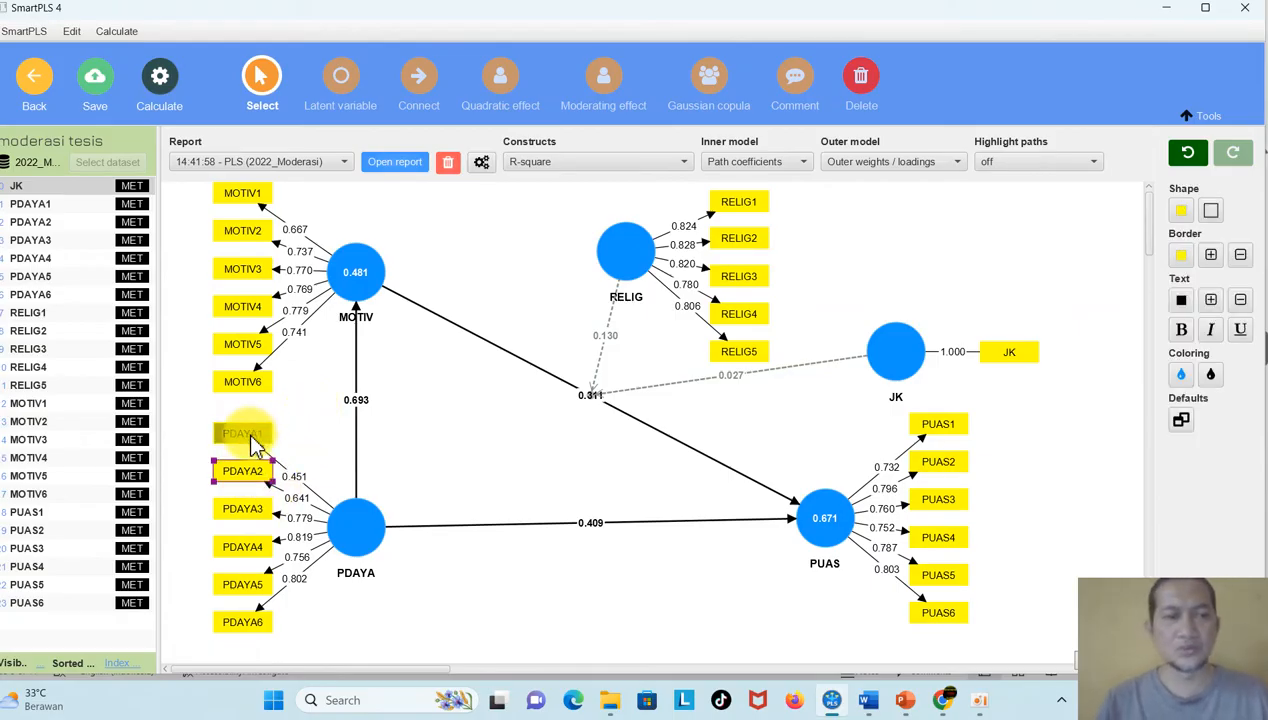
click(252, 440)
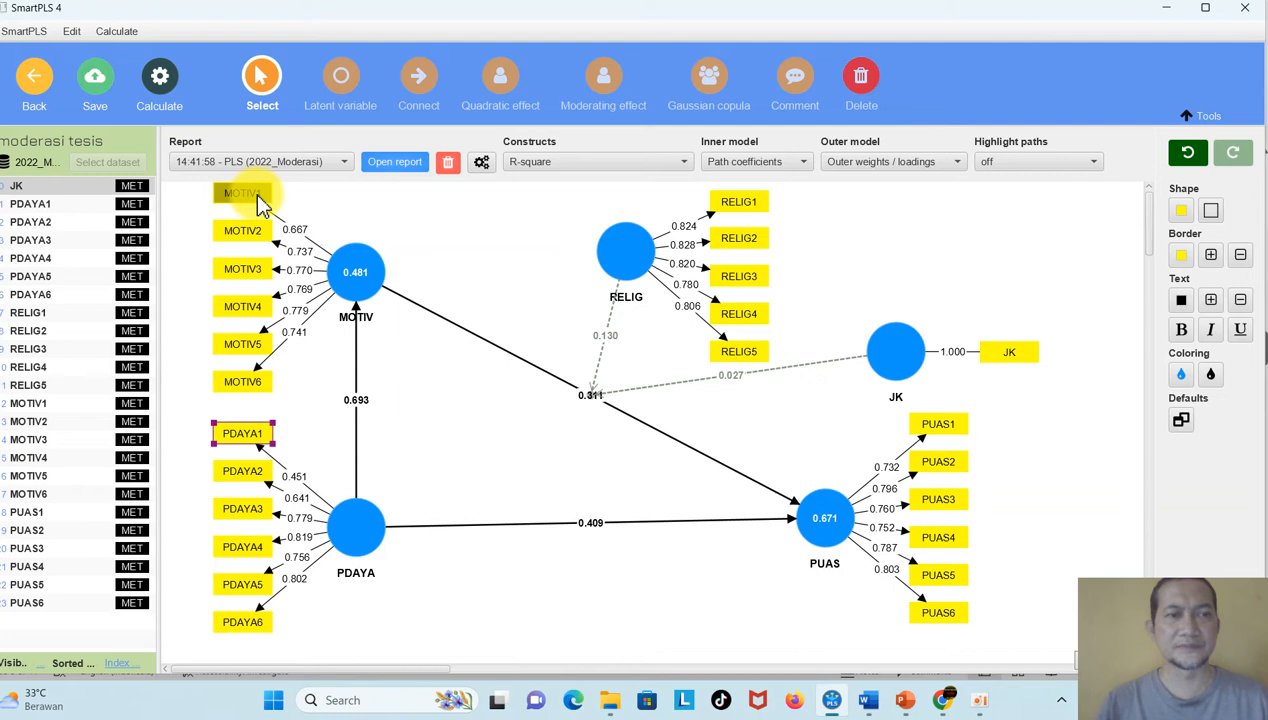
key(Delete)
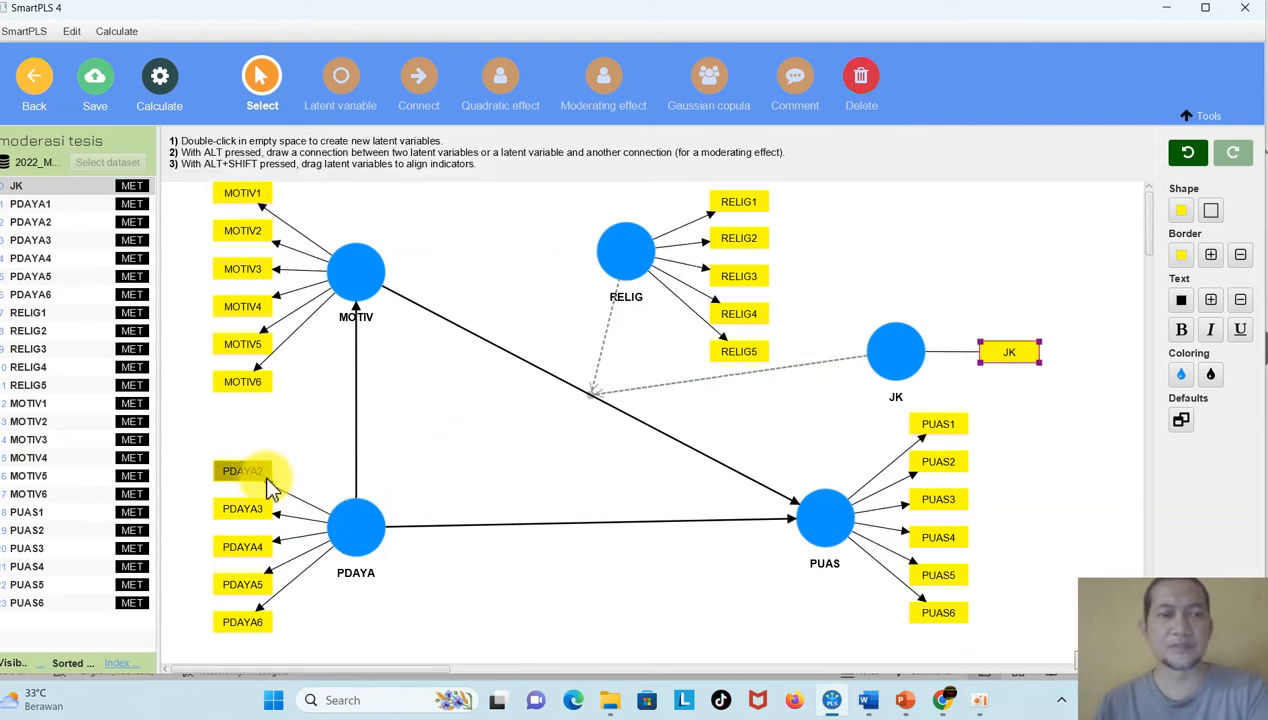
key(Delete)
key(Delete)
Step: Shift PDAYA and PUAS slightly to tidy the diagram, and recalculate the reduced model with the PLS-SEM algorithm
drag(359, 527, 351, 493)
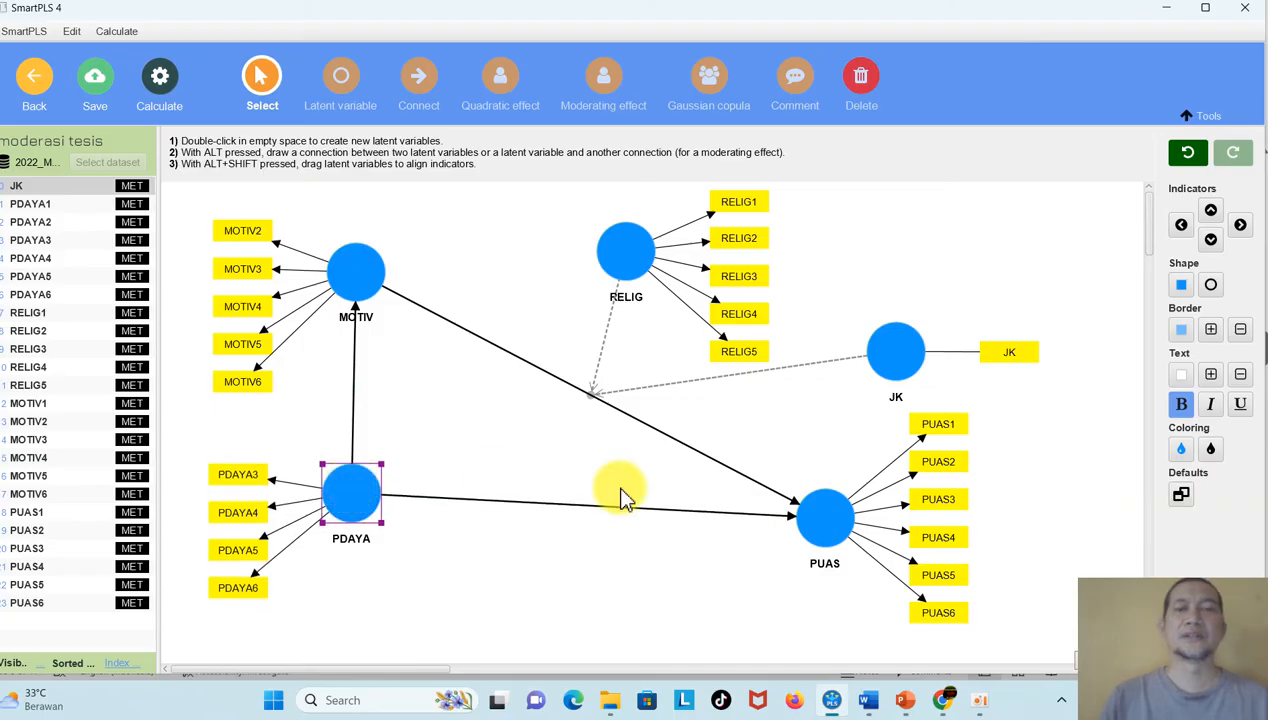
drag(825, 517, 808, 515)
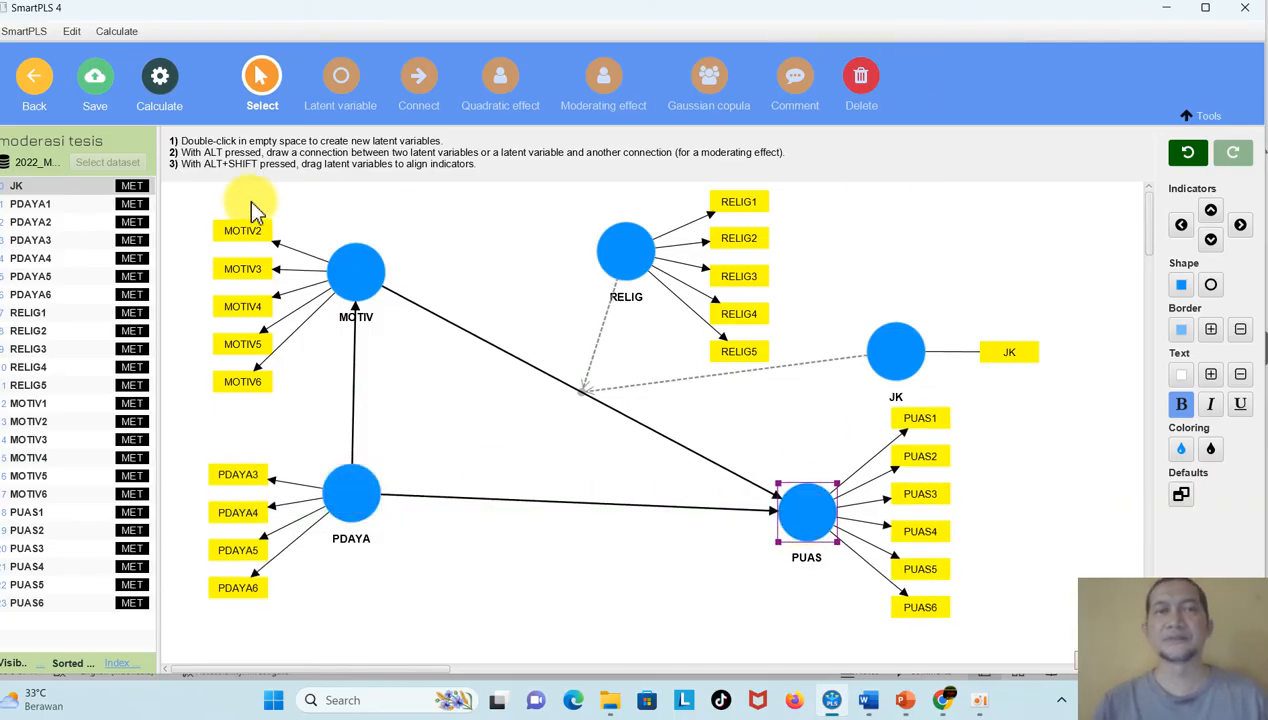
click(159, 78)
click(243, 115)
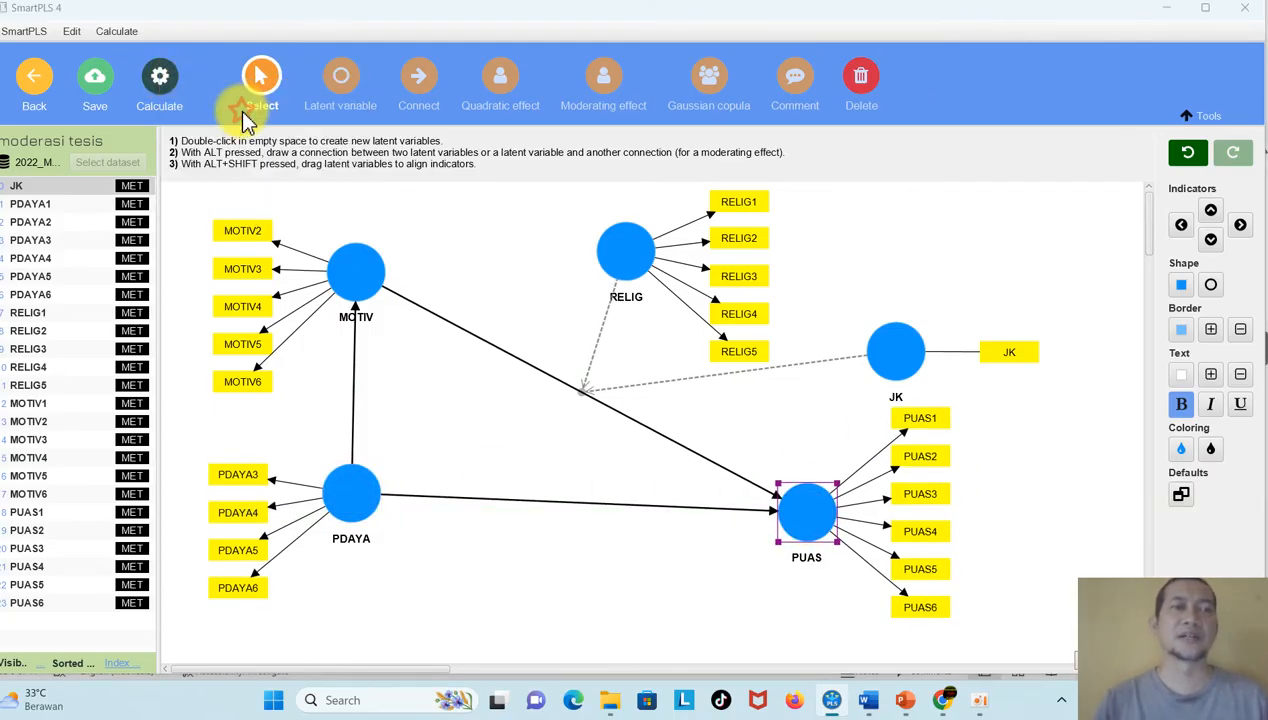
click(760, 607)
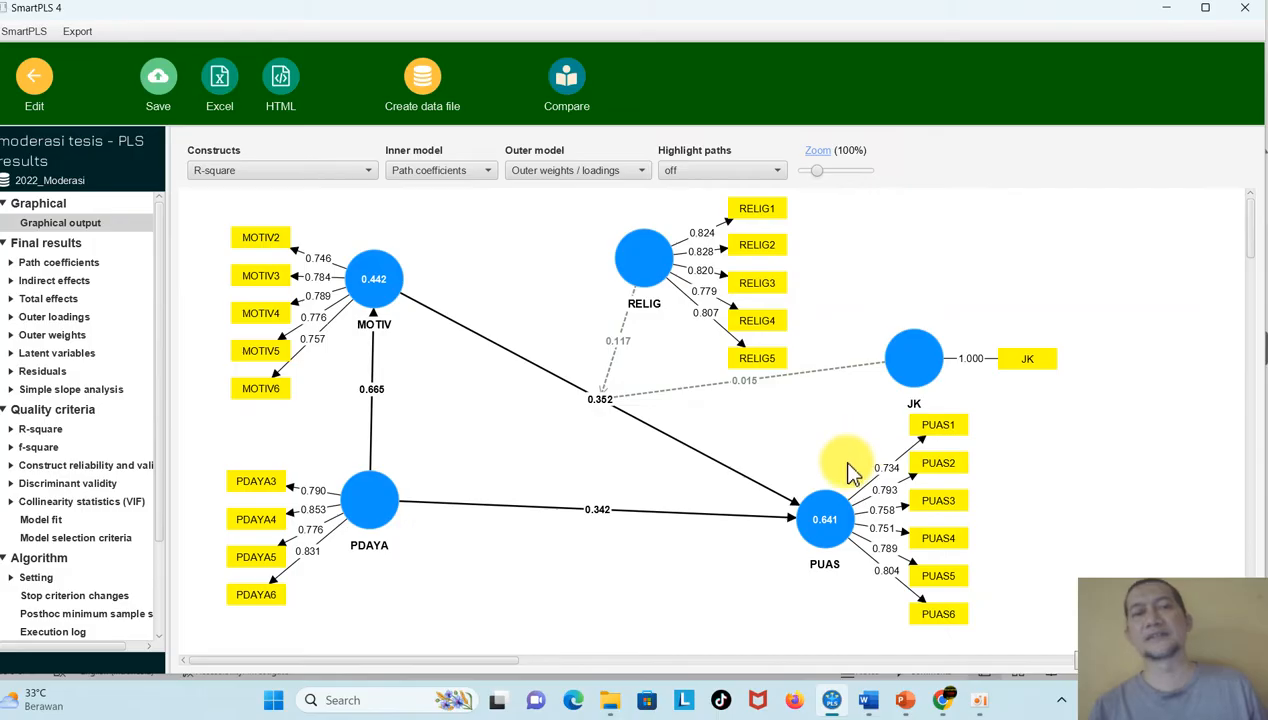
Step: Switch to the Bab IV document in Word and read the Partial Least Square section at a larger magnification
click(870, 703)
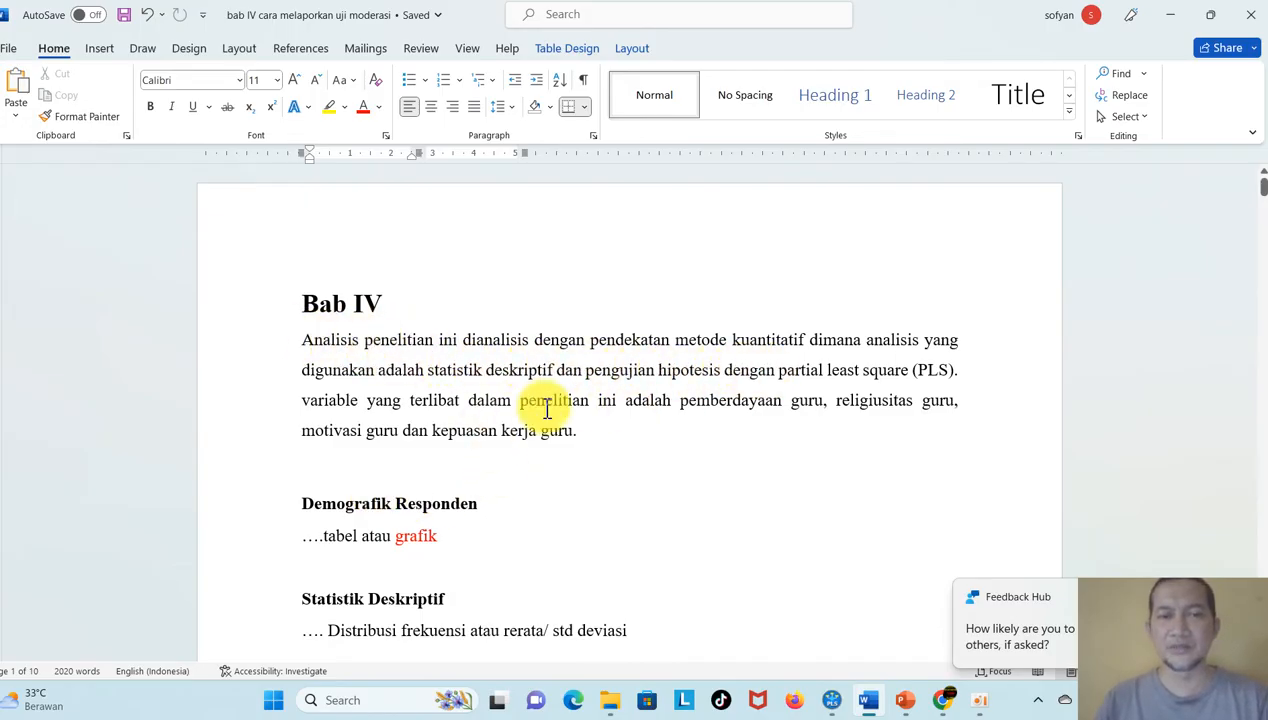
click(509, 566)
scroll(511, 567, down, 5)
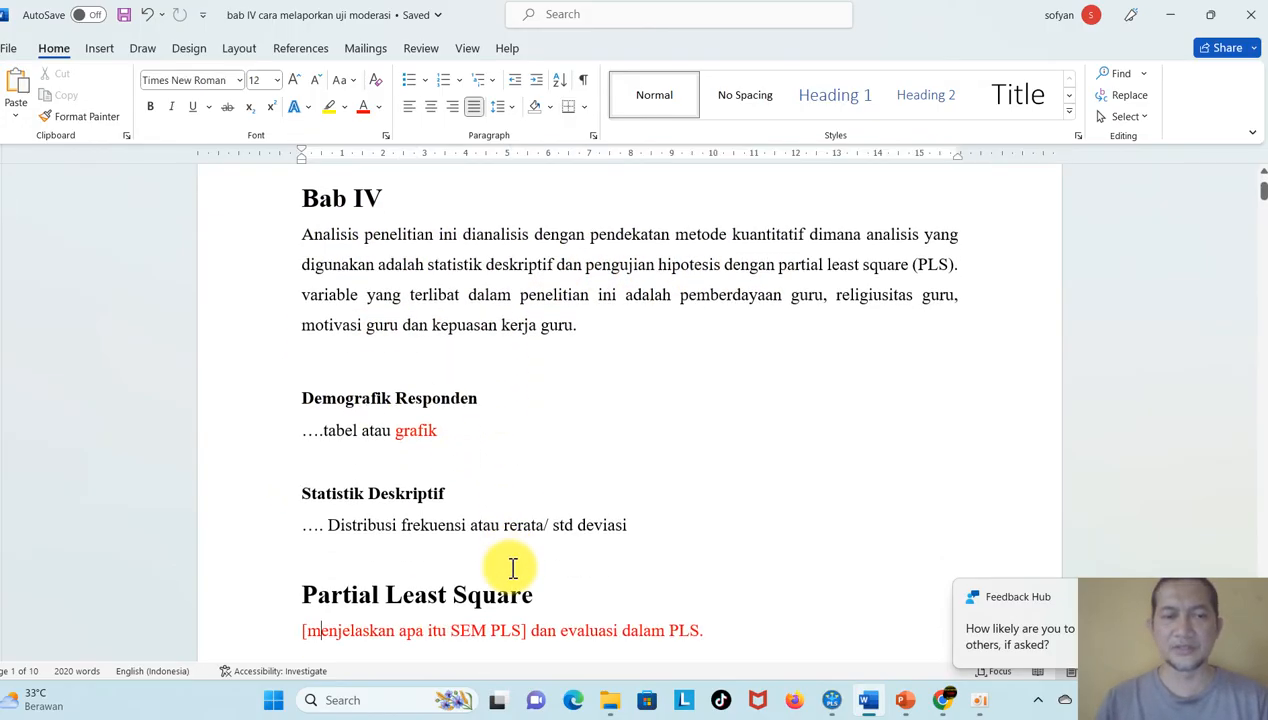
scroll(508, 567, down, 4)
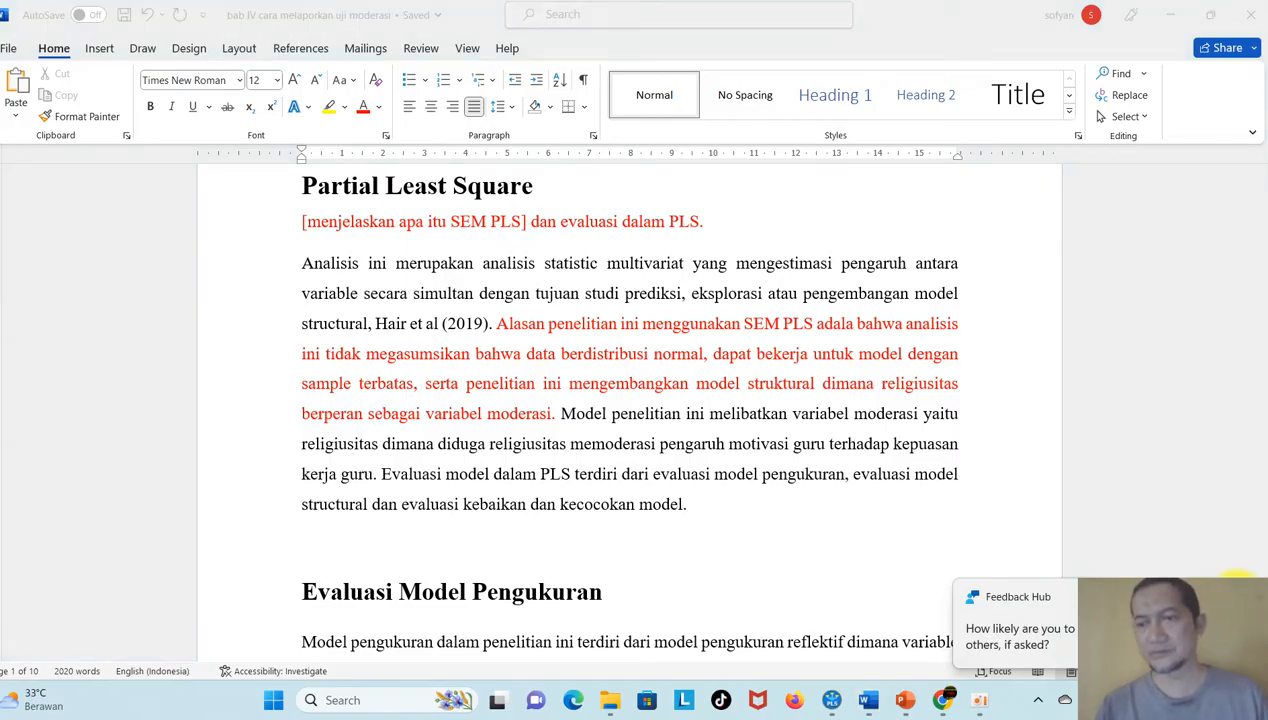
click(1237, 594)
ctrl+scroll(439, 325, up, 2)
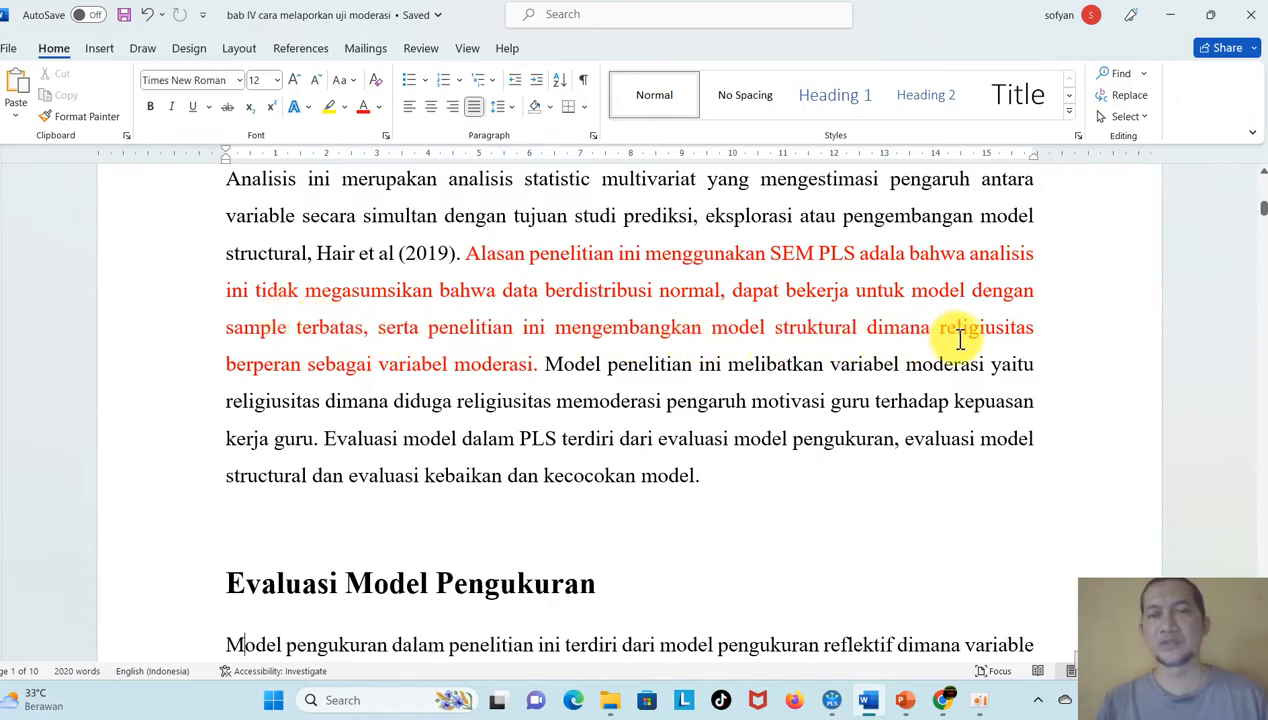
Step: Read the Evaluasi Model Pengukuran section, covering the reliability, AVE and discriminant validity criteria up to the outer loading table title
click(383, 525)
key(Down)
key(Down)
key(Down)
key(Down)
key(Down)
key(Down)
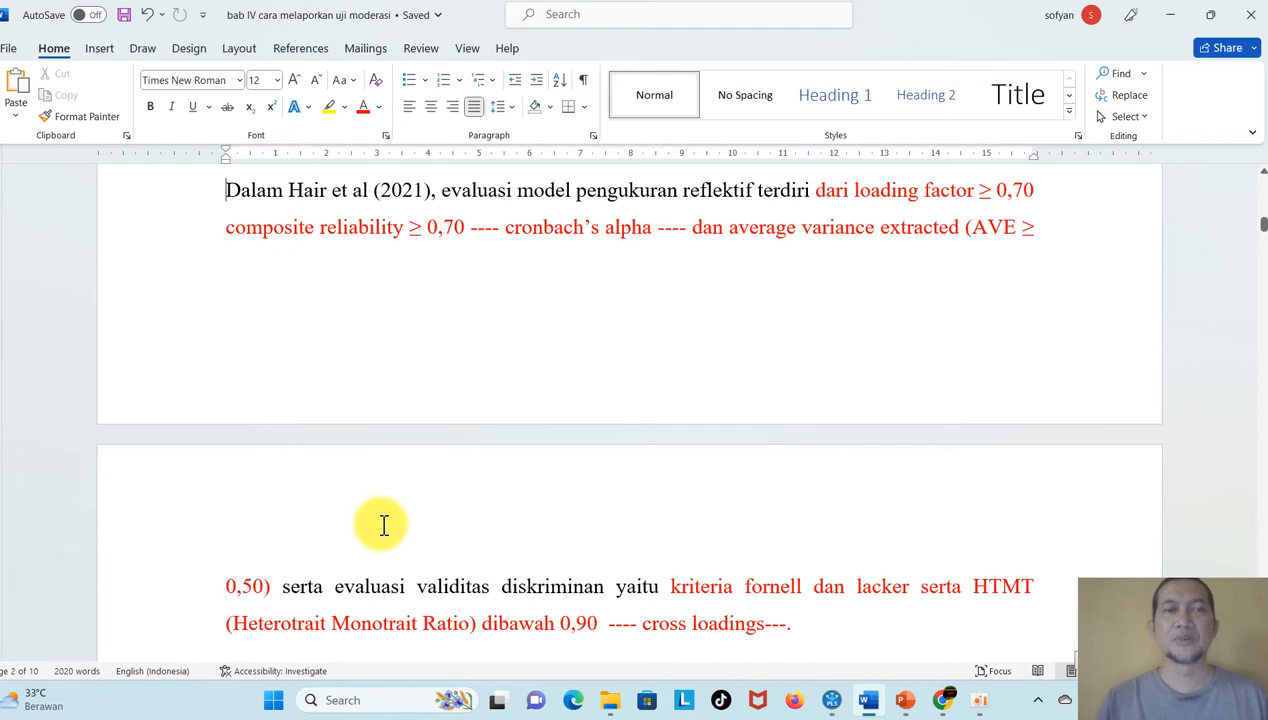
key(Up)
key(Up)
key(Up)
key(Up)
key(Up)
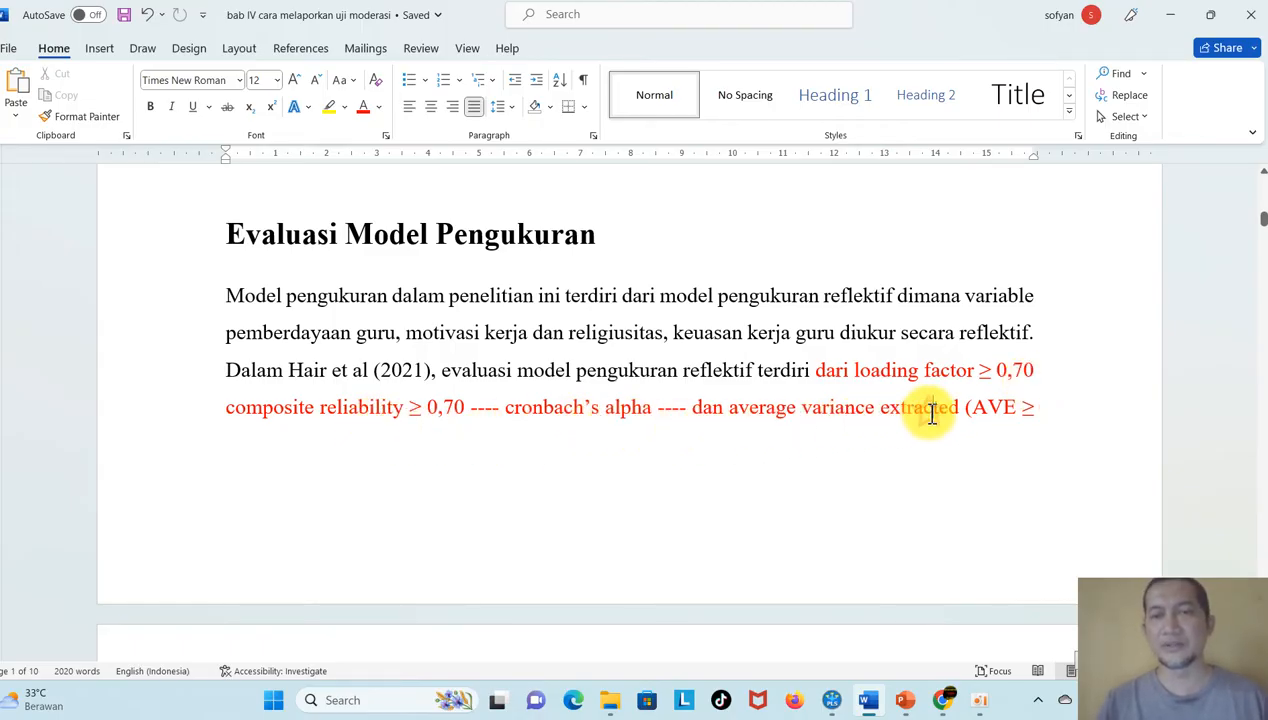
key(Down)
key(Down)
key(Down)
key(Down)
key(Down)
key(Down)
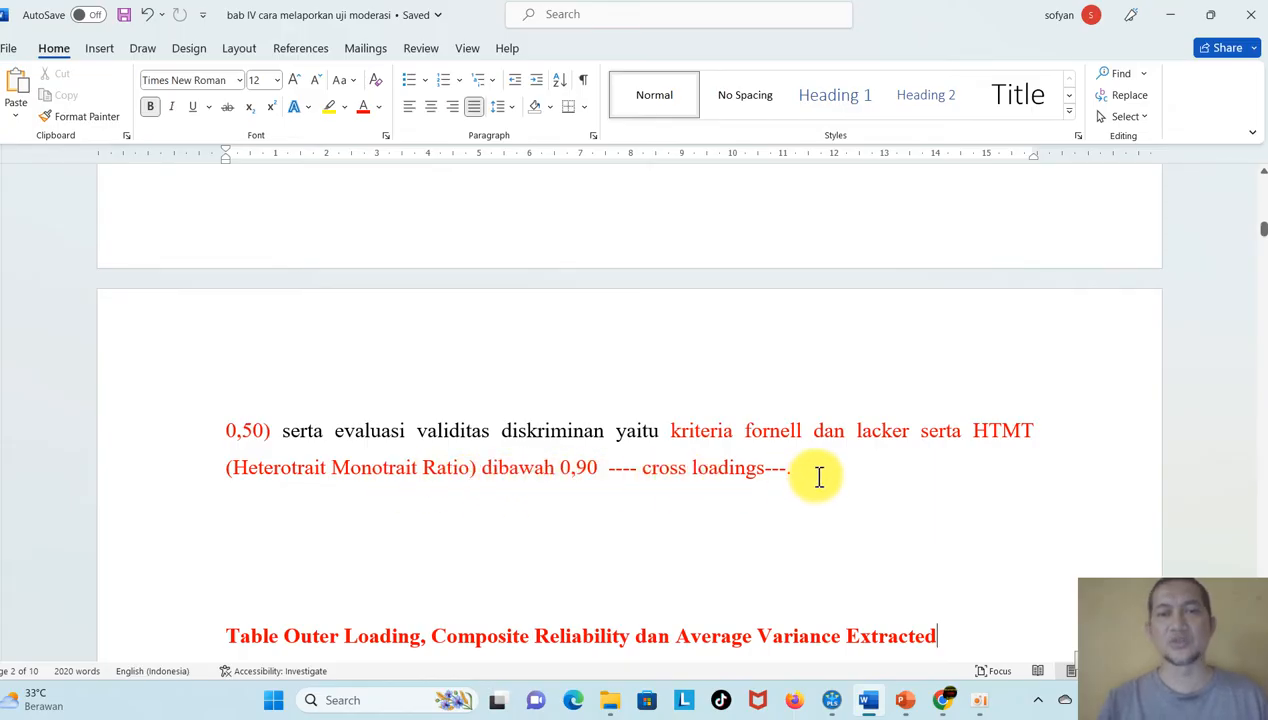
Step: Insert a line reading "Tabel." with blank space below it, above the Outer Loading, Composite Reliability and AVE table title
key(Return)
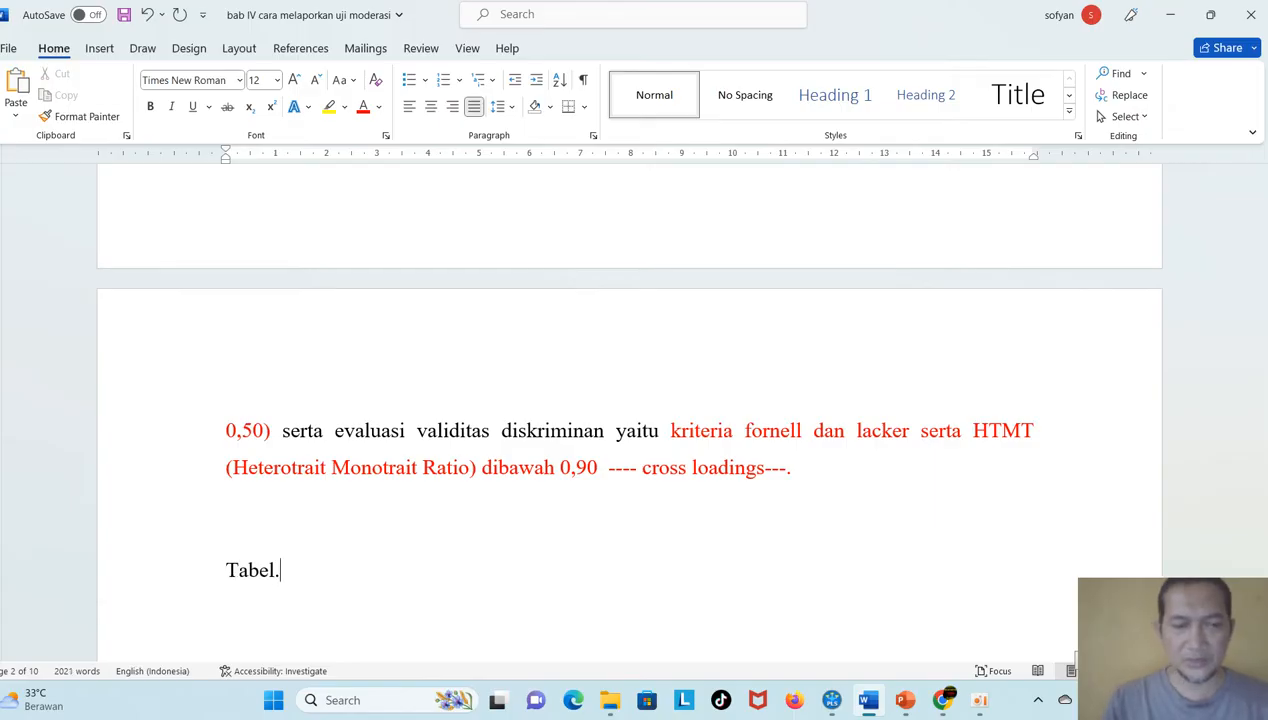
key(Down)
key(Down)
key(Down)
key(Down)
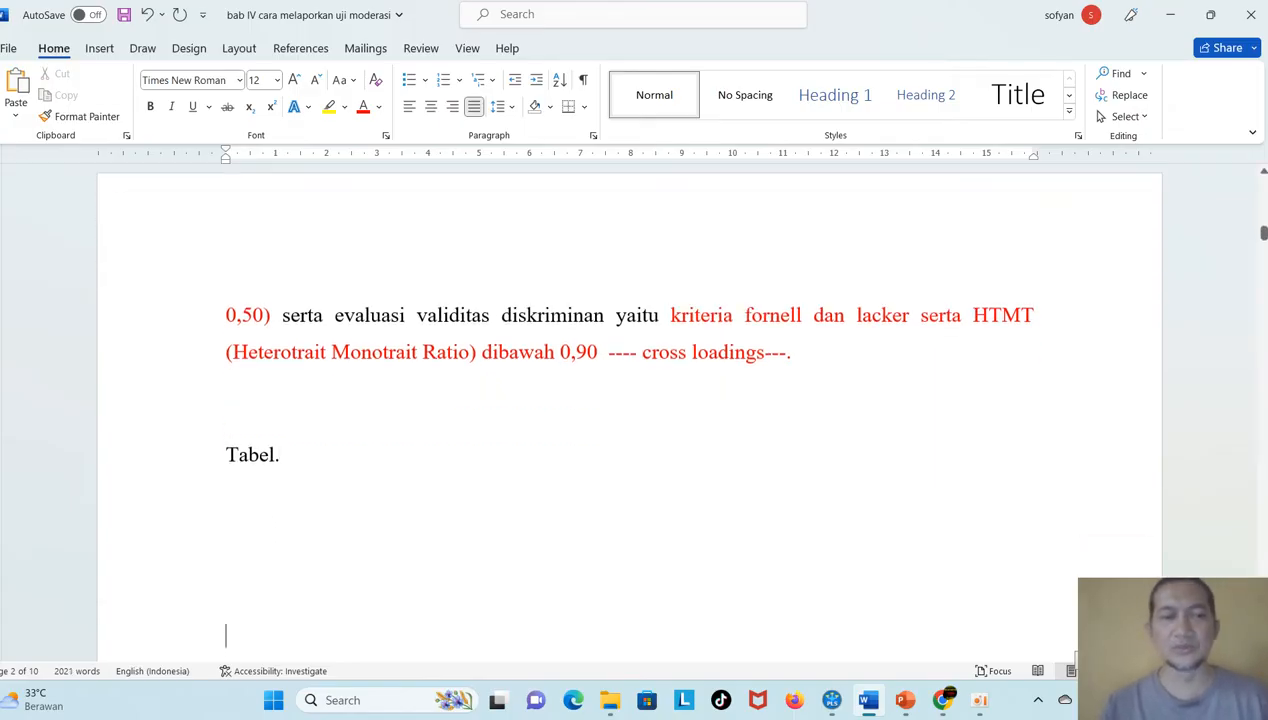
key(Up)
key(Up)
key(Up)
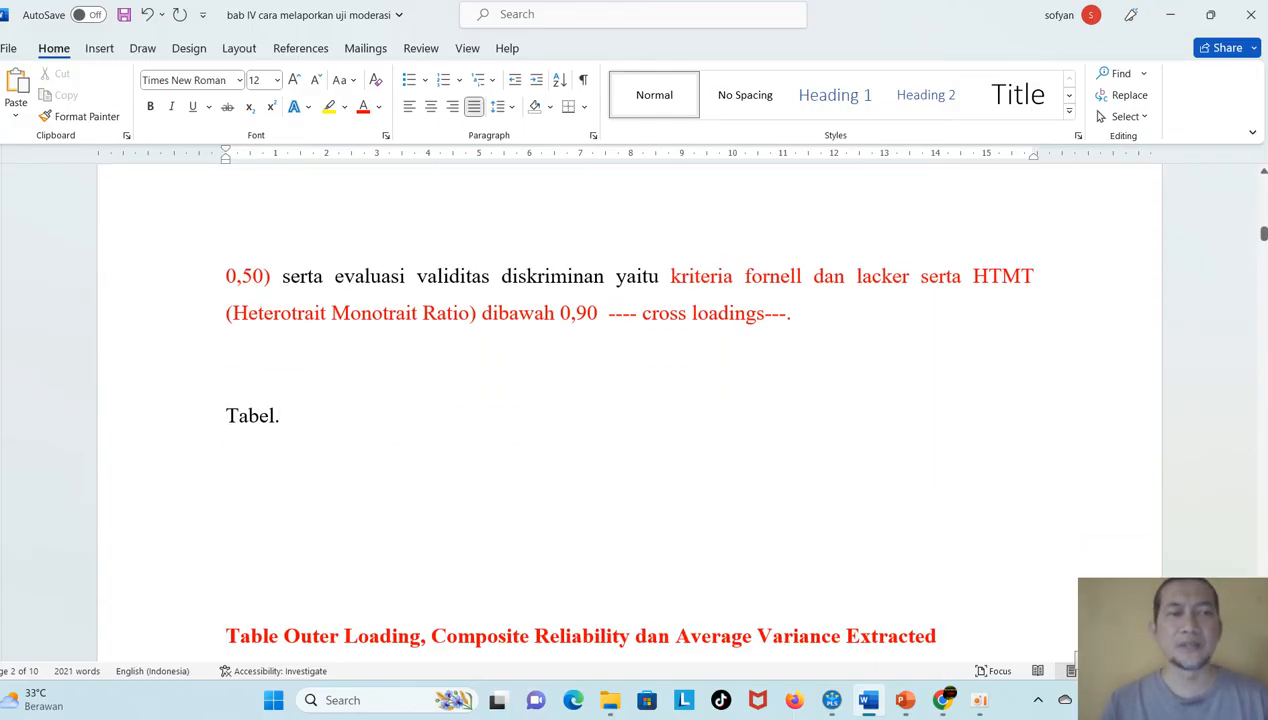
Step: Switch back to the SmartPLS model editor and restore the indicators PDAYA1 and PDAYA2 to PDAYA and MOTIV1 to MOTIV
click(834, 702)
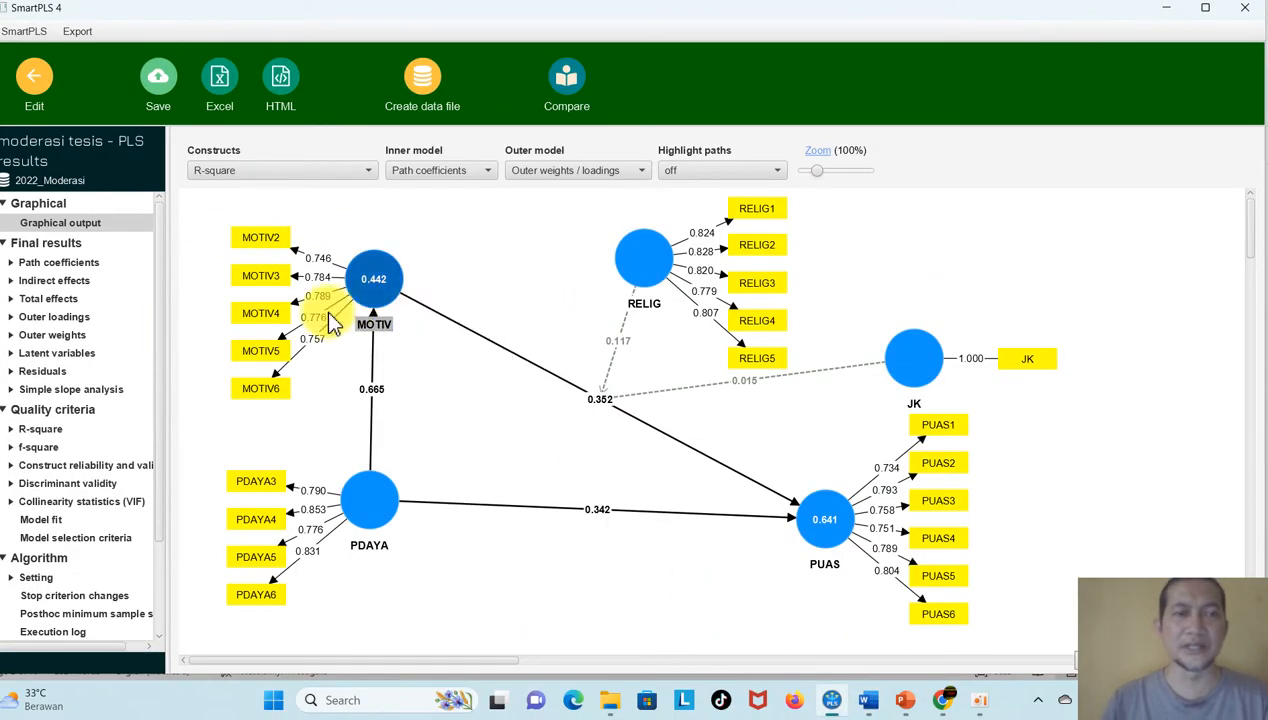
click(37, 82)
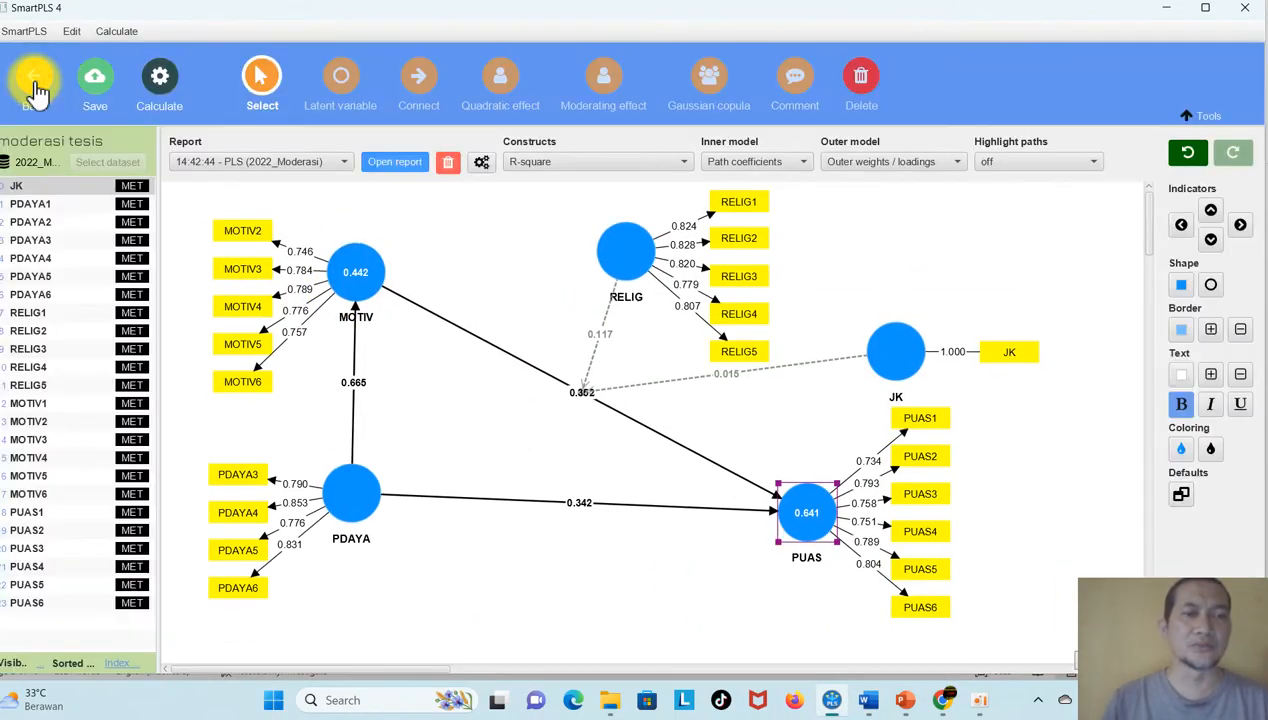
click(58, 205)
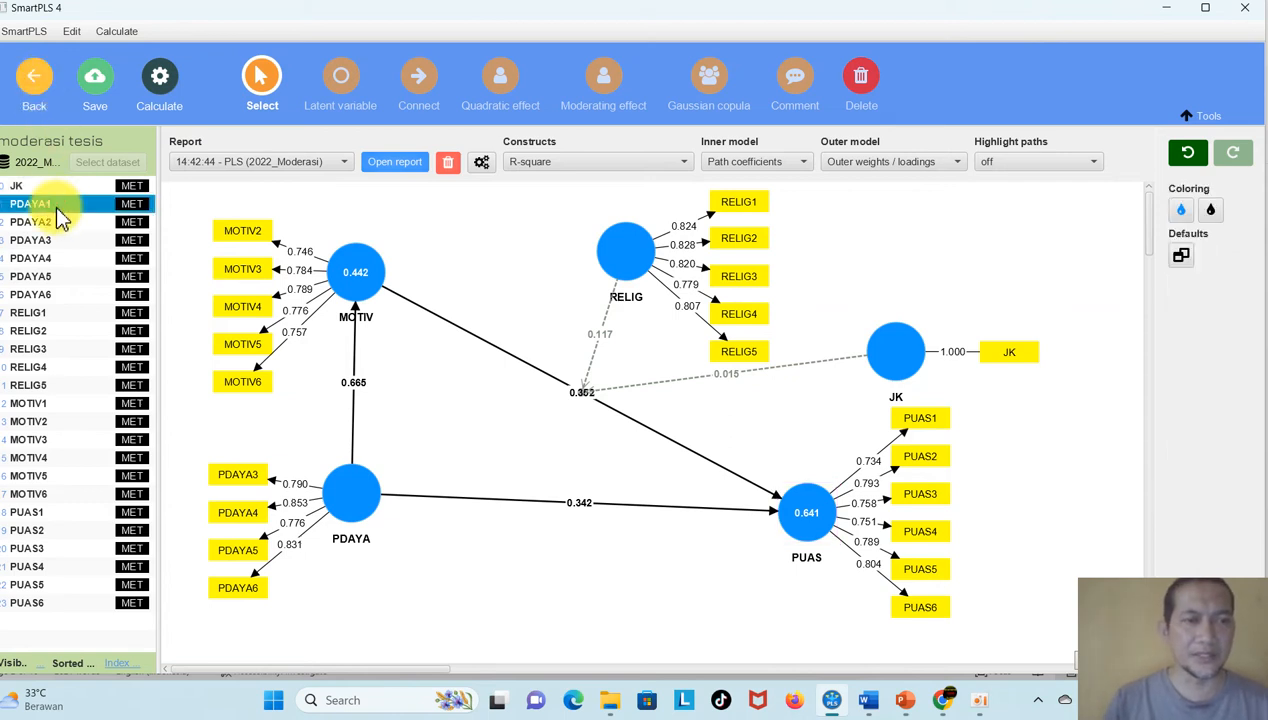
drag(58, 205, 347, 495)
drag(50, 222, 363, 535)
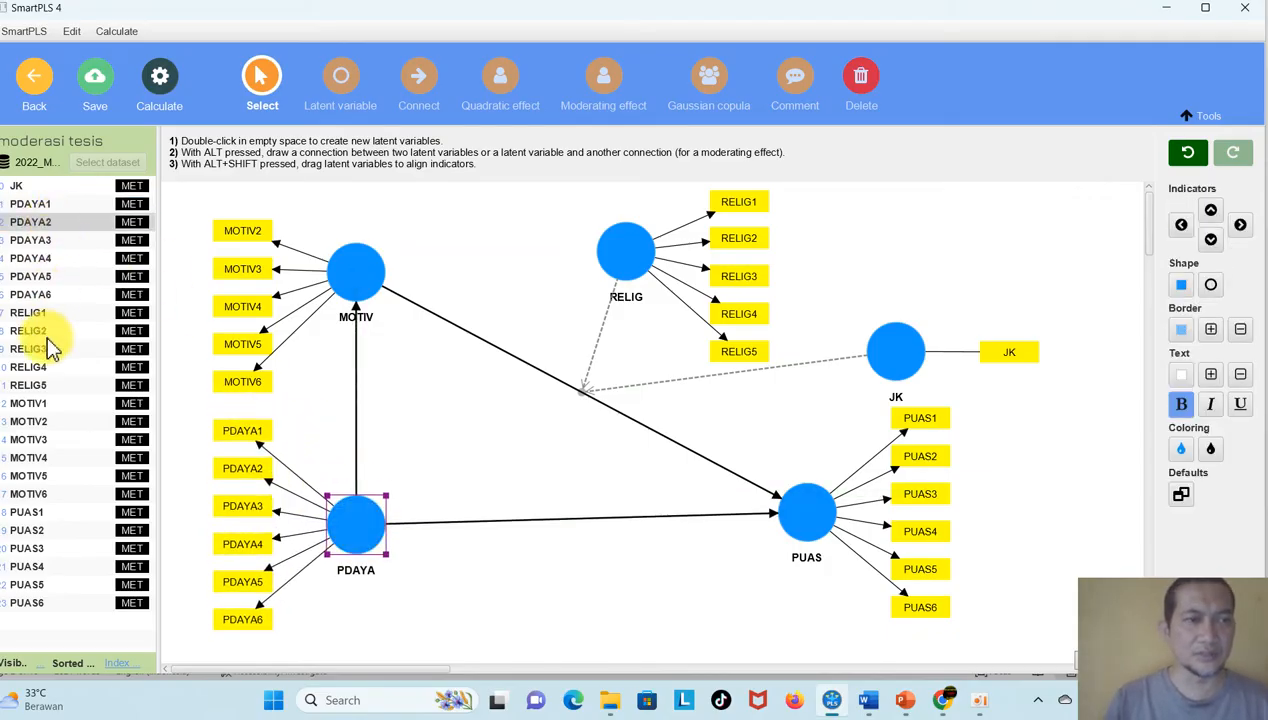
drag(44, 405, 372, 285)
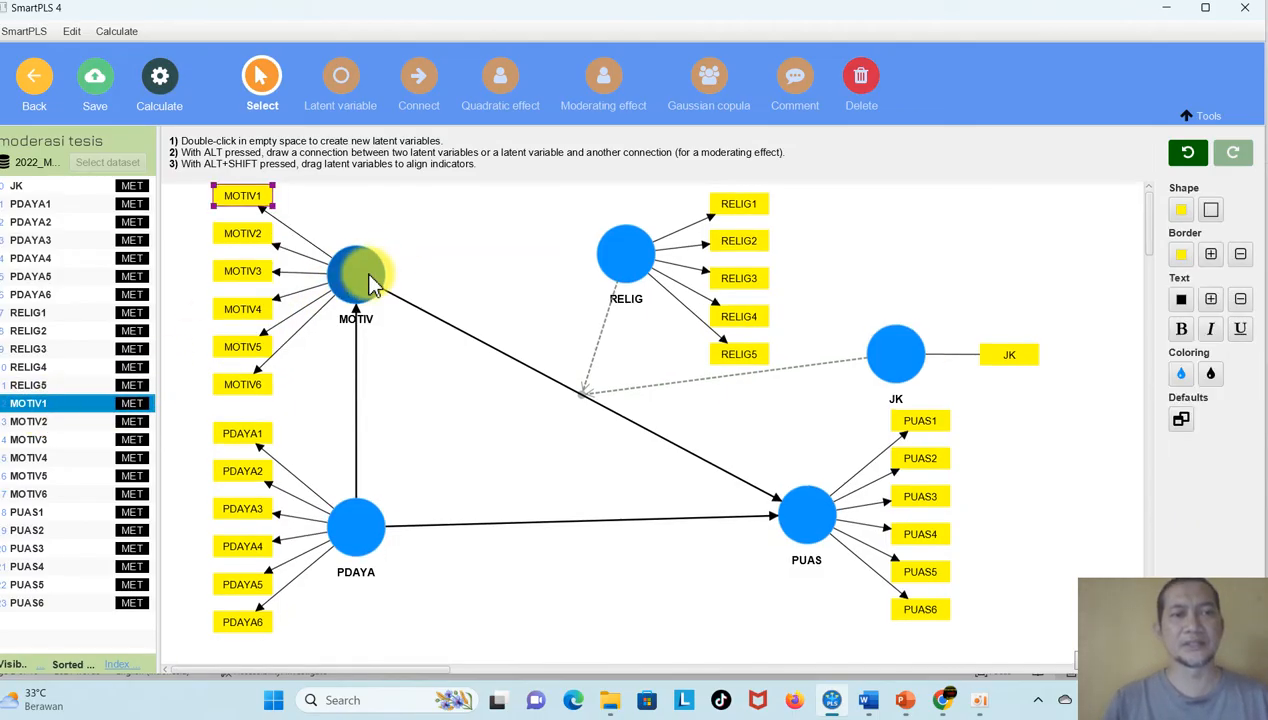
click(480, 277)
Step: Calculate the model with all indicators using the standard PLS-SEM algorithm and open its results report
click(160, 80)
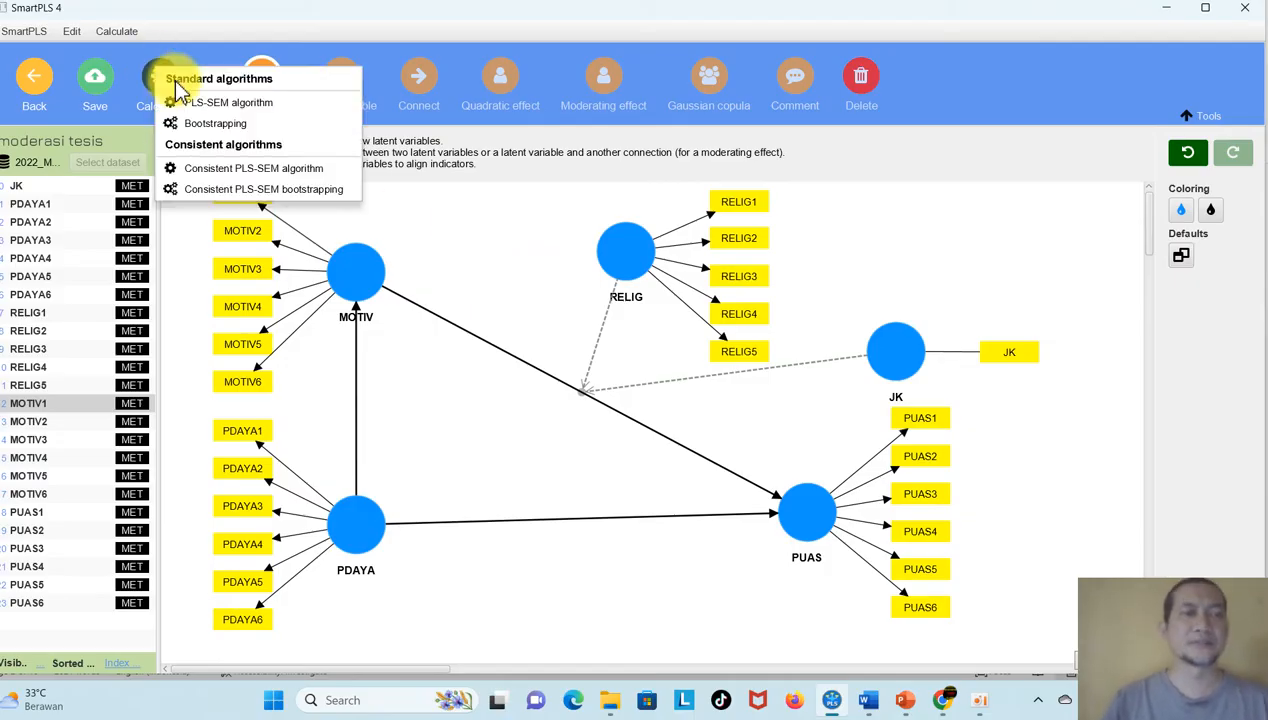
click(230, 103)
click(806, 608)
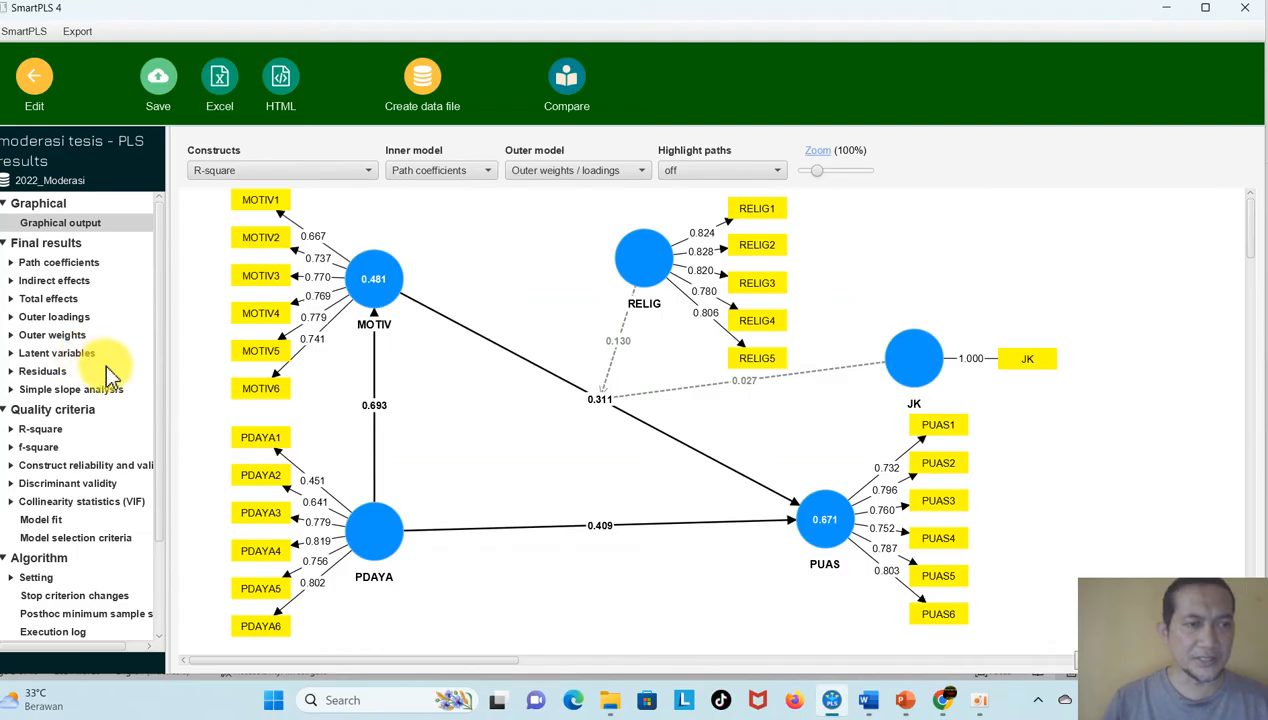
Step: Examine the outer loadings of all indicators, first as a matrix and then as a list
click(57, 316)
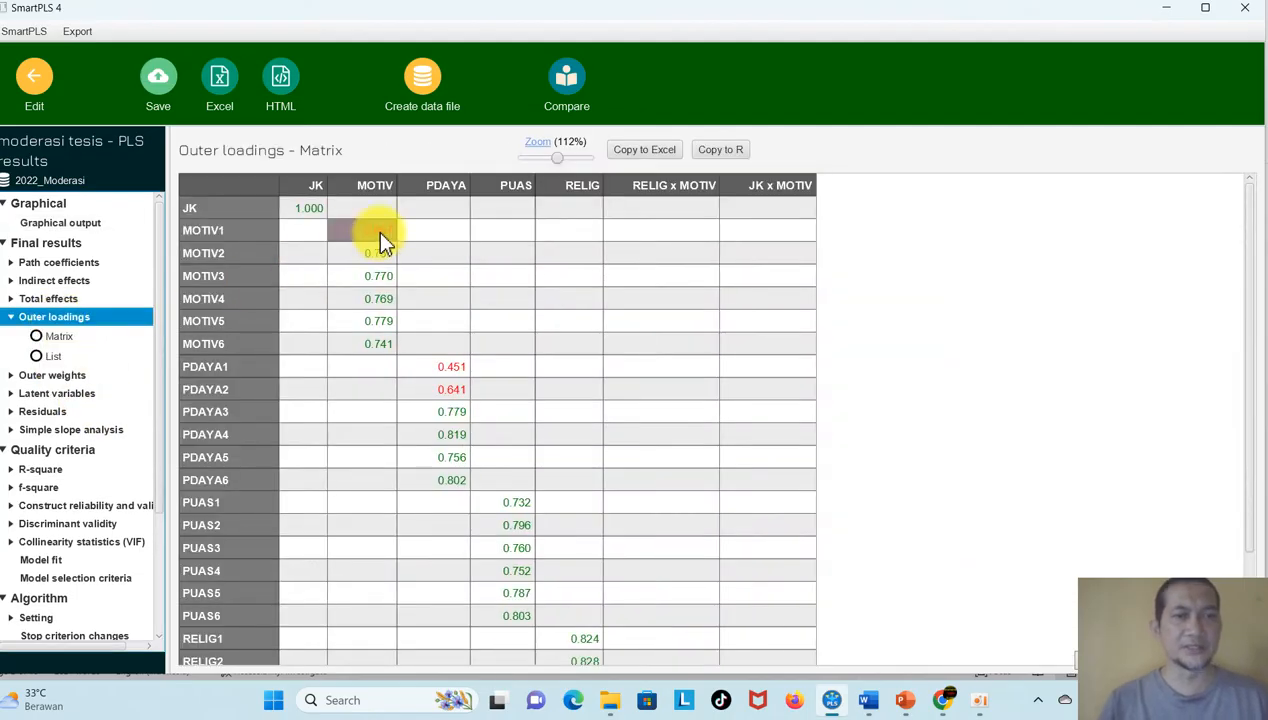
click(56, 338)
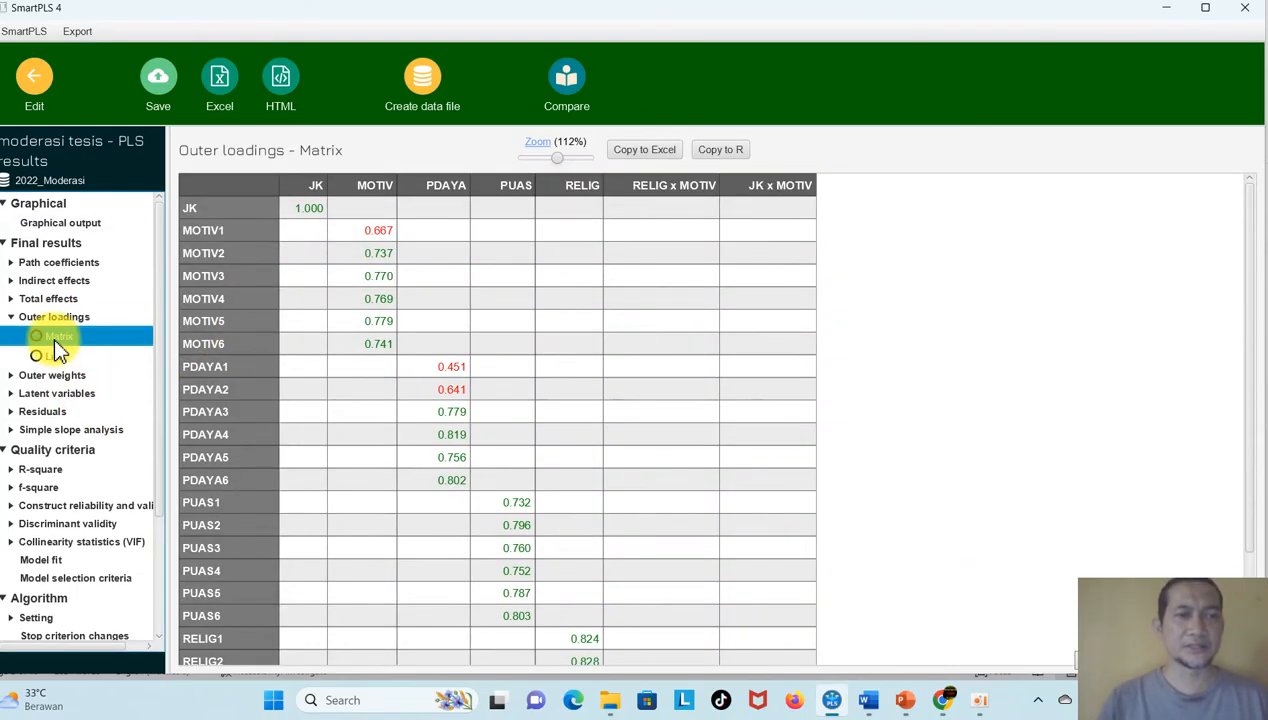
click(52, 356)
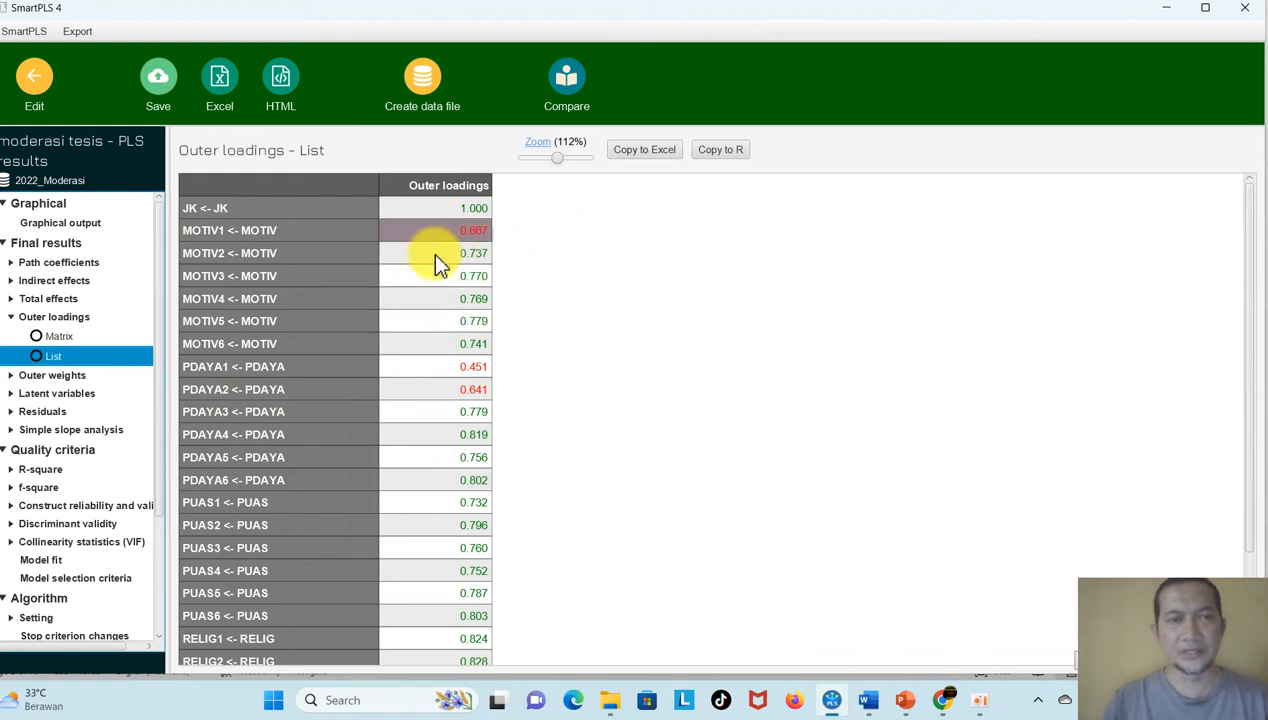
scroll(1250, 468, down, 3)
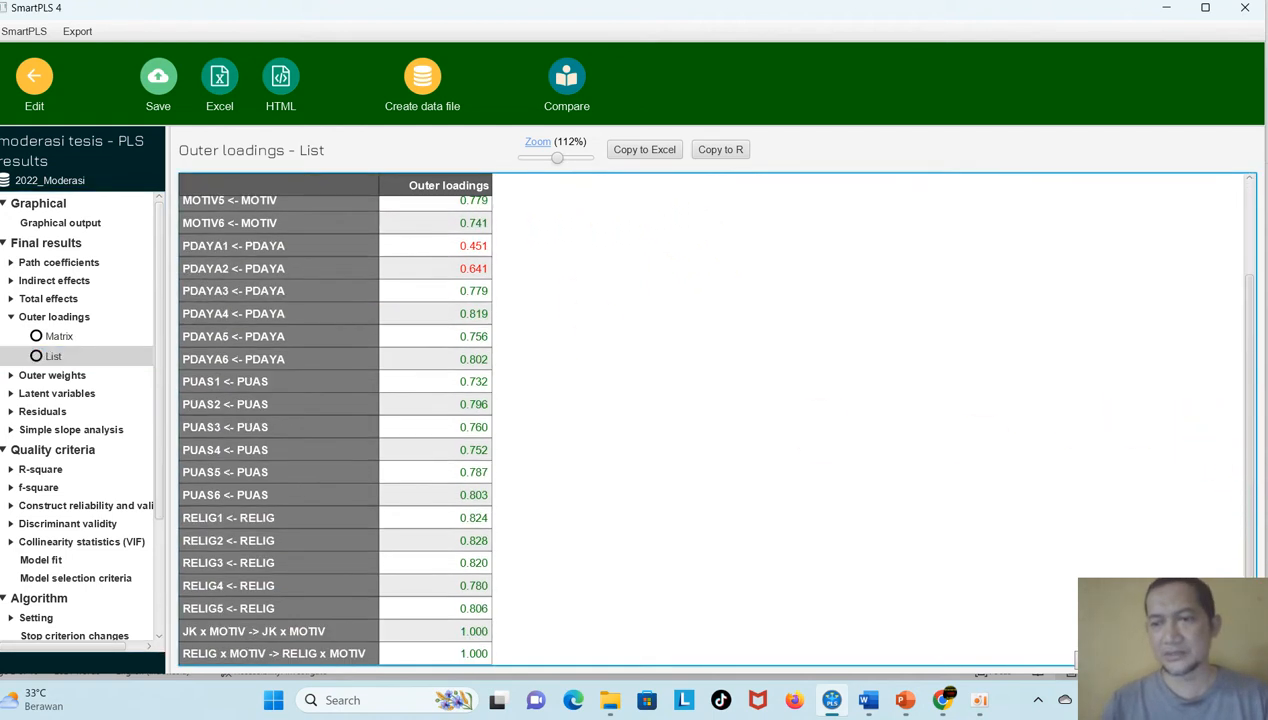
Step: Copy the complete outer loadings list, including its header, from the SmartPLS report
drag(447, 607, 197, 203)
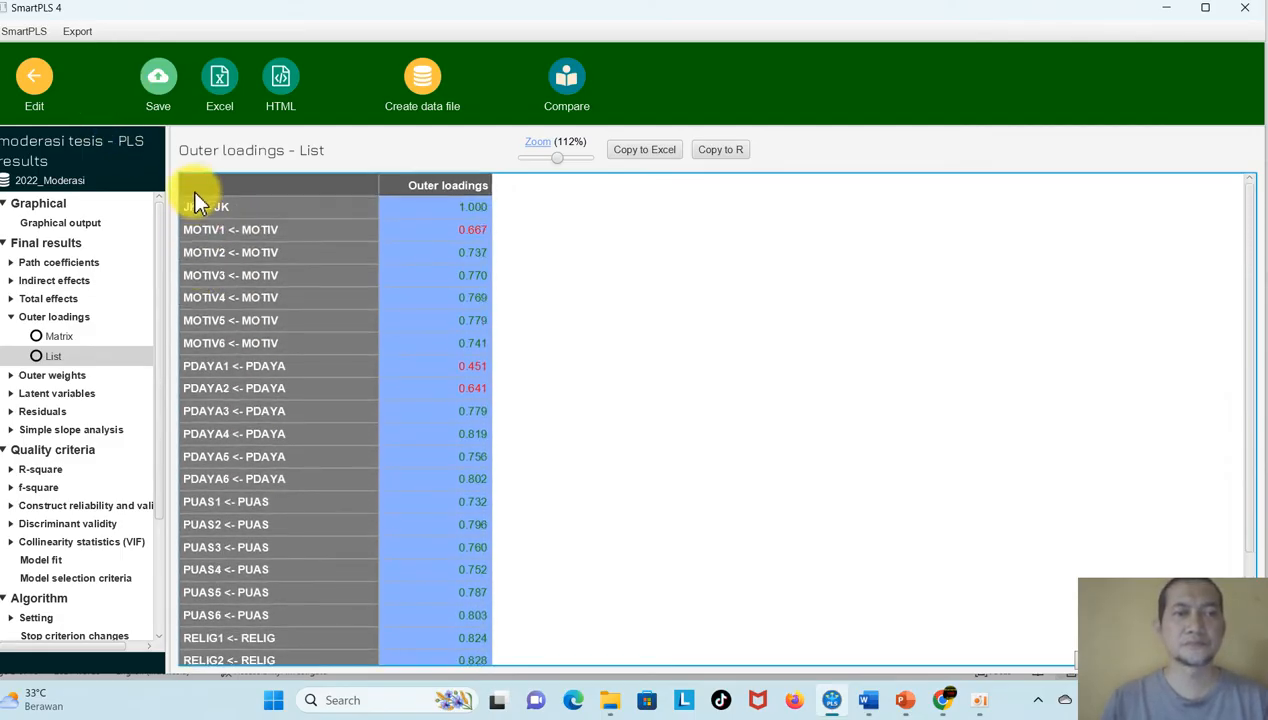
right_click(197, 195)
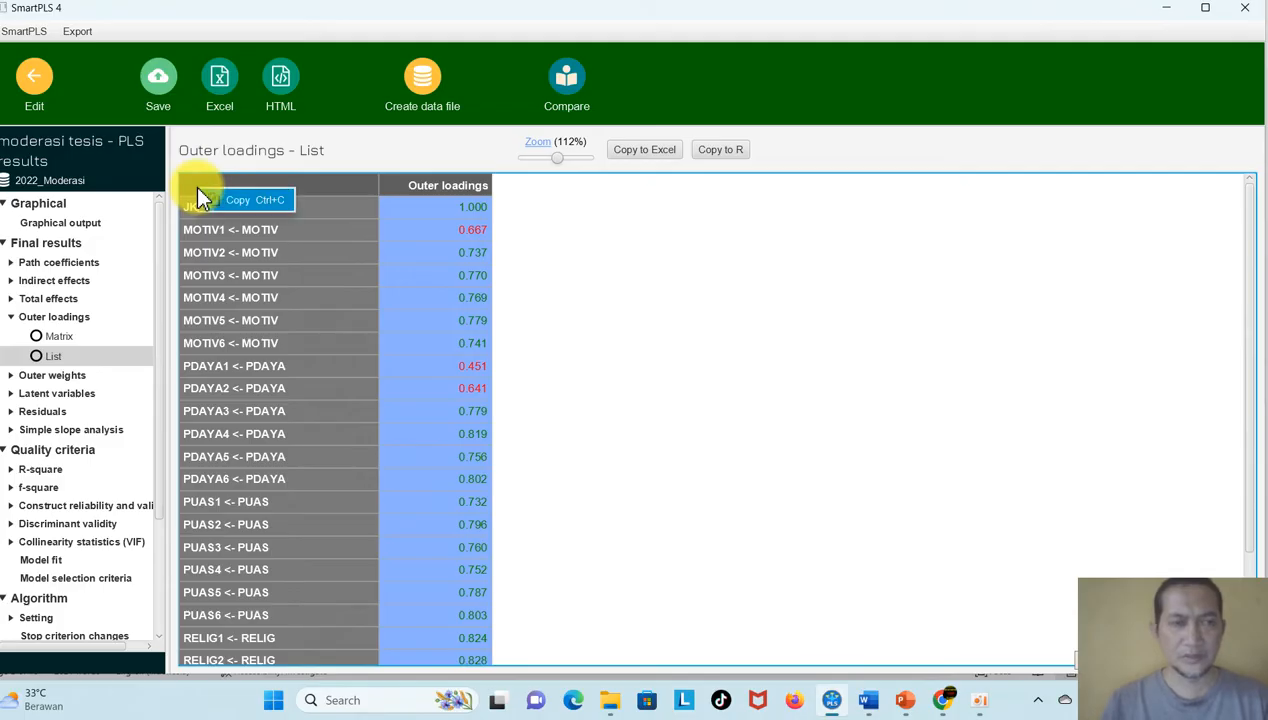
click(230, 198)
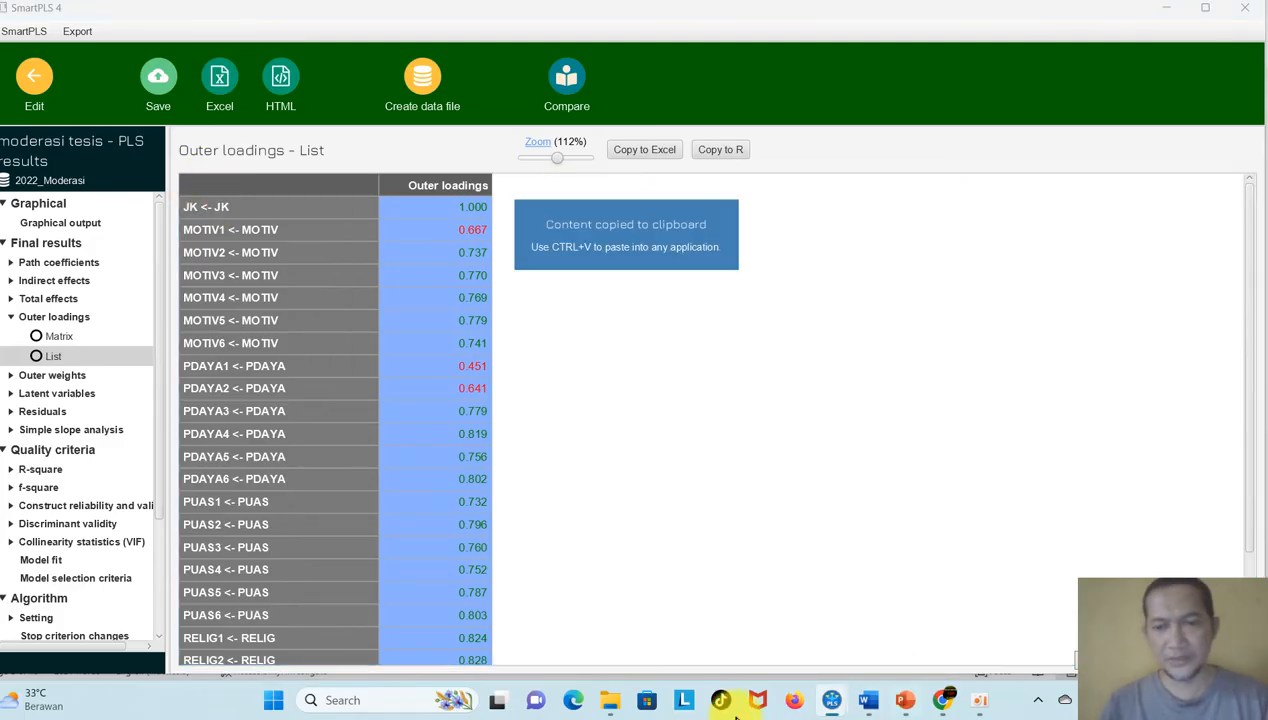
Step: Switch to Excel through the video tutorial youtube folder and paste the outer loadings at cell F4 of a blank workbook
click(614, 704)
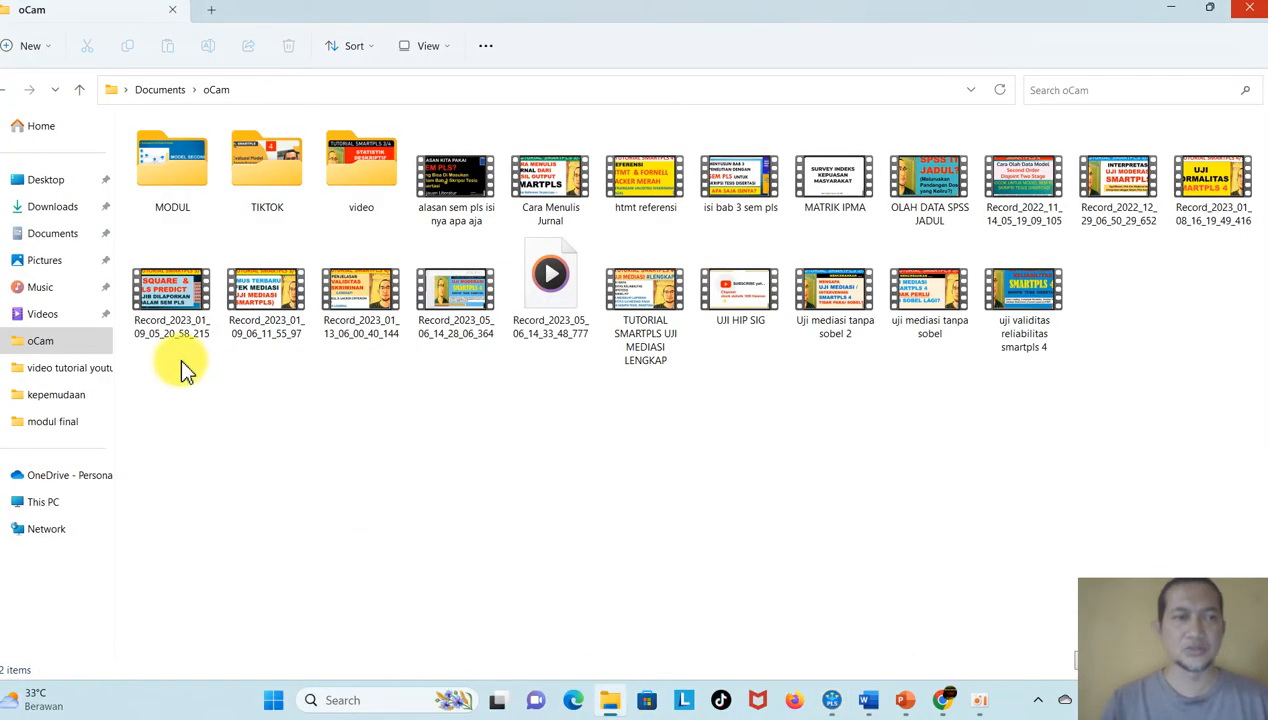
click(68, 236)
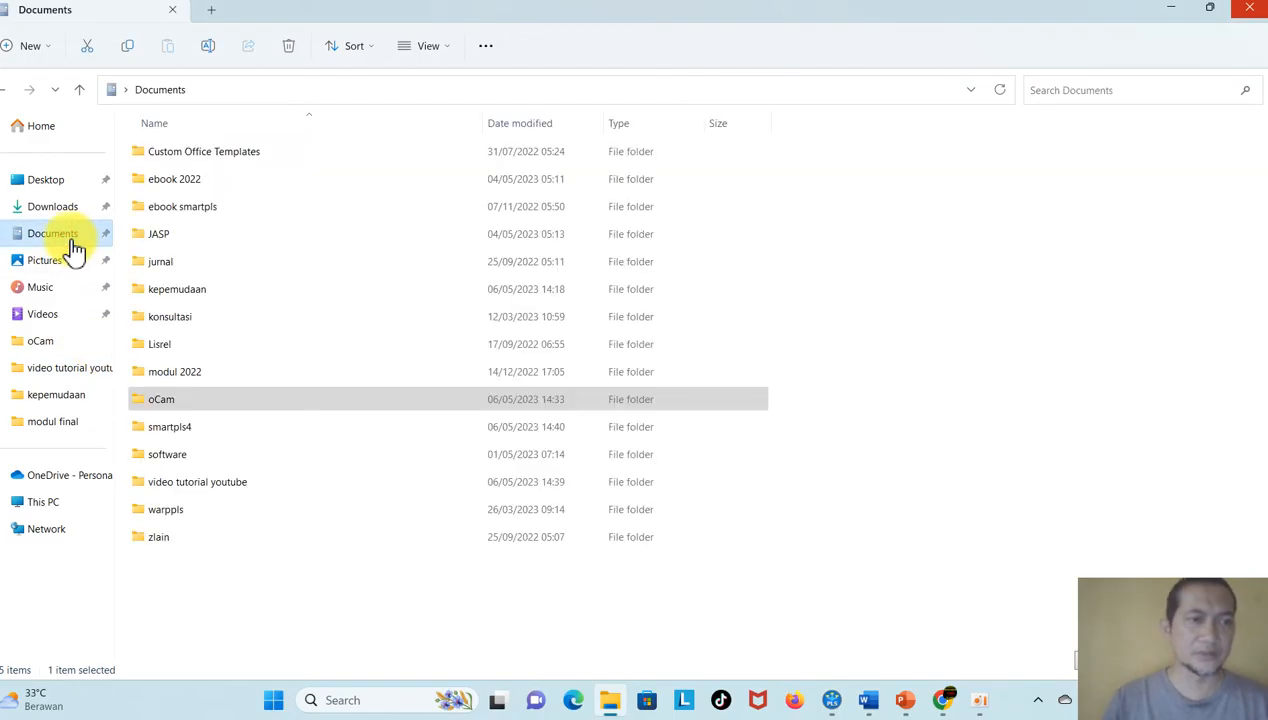
double_click(192, 484)
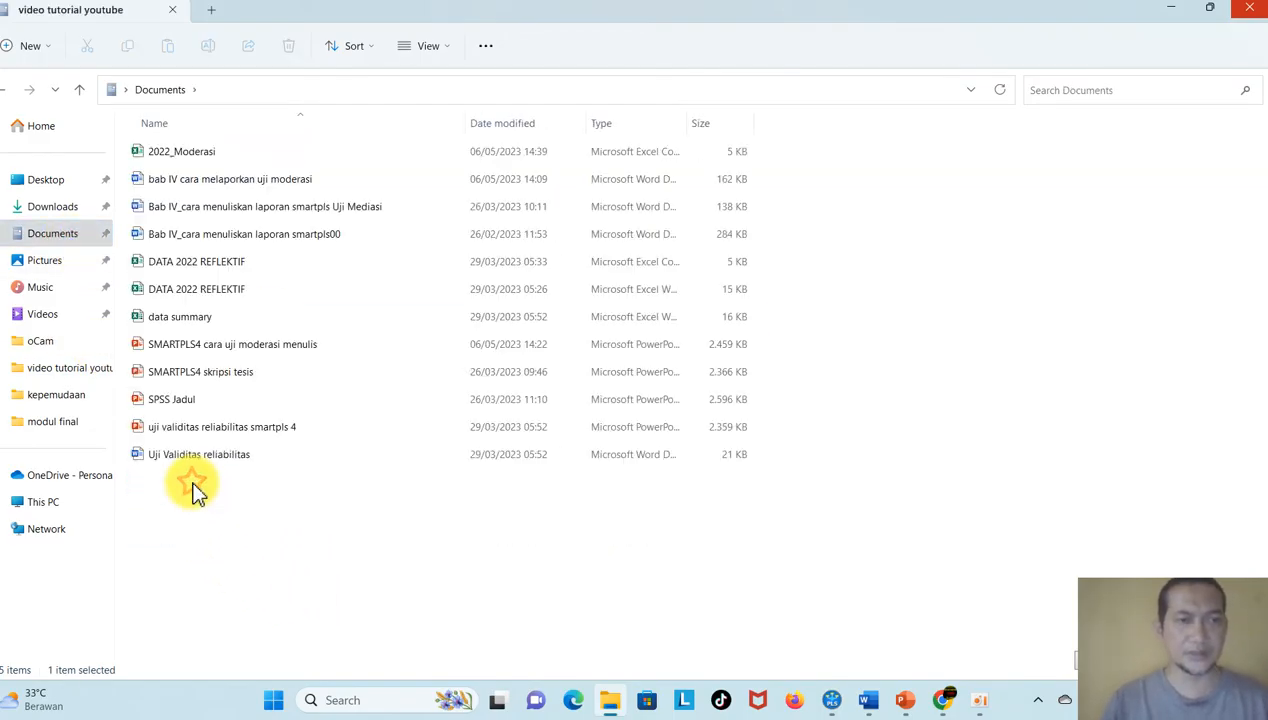
double_click(200, 263)
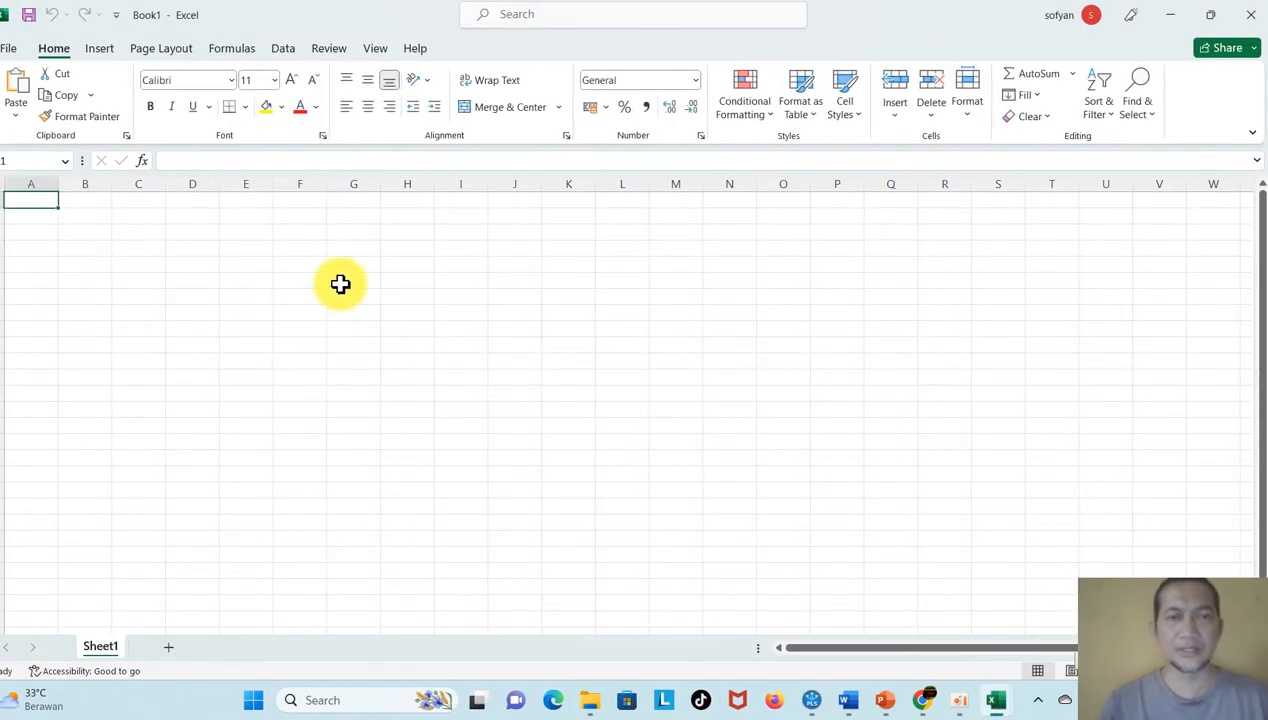
click(276, 249)
key(ctrl+v)
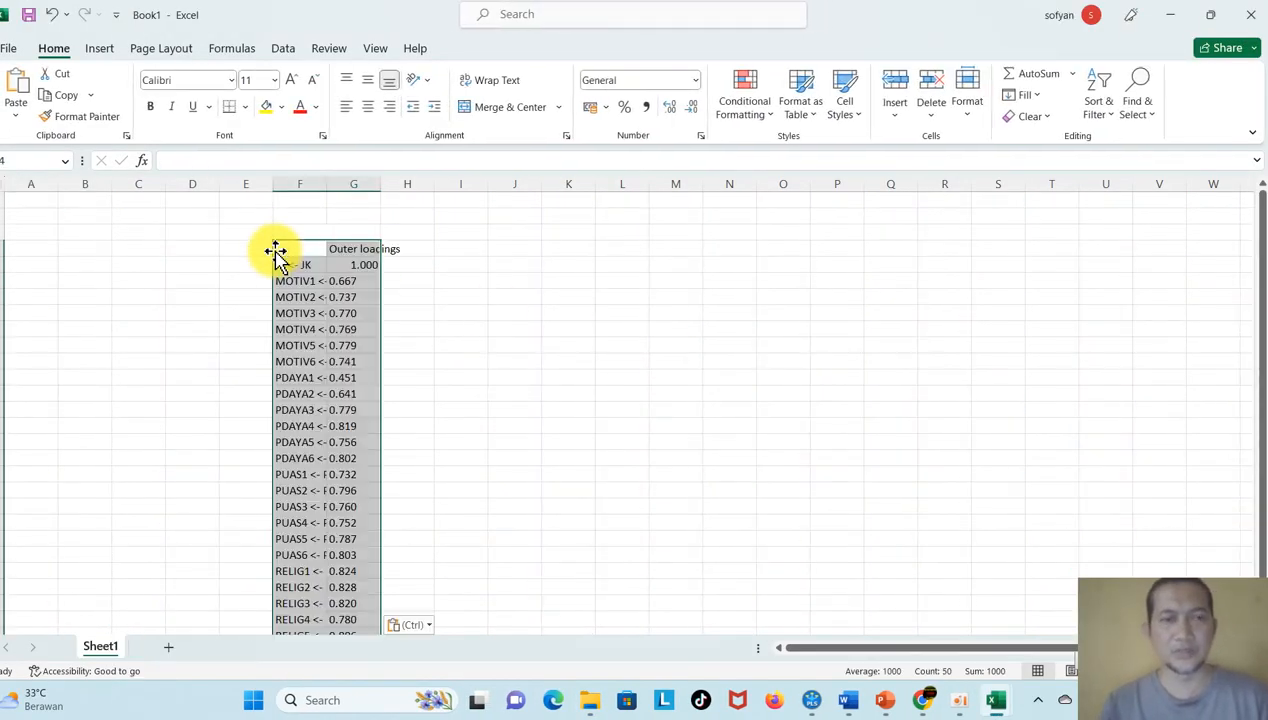
Step: Widen column F to fit the indicator names and delete the JK <- JK row
click(495, 298)
drag(327, 183, 393, 180)
click(5, 264)
right_click(5, 264)
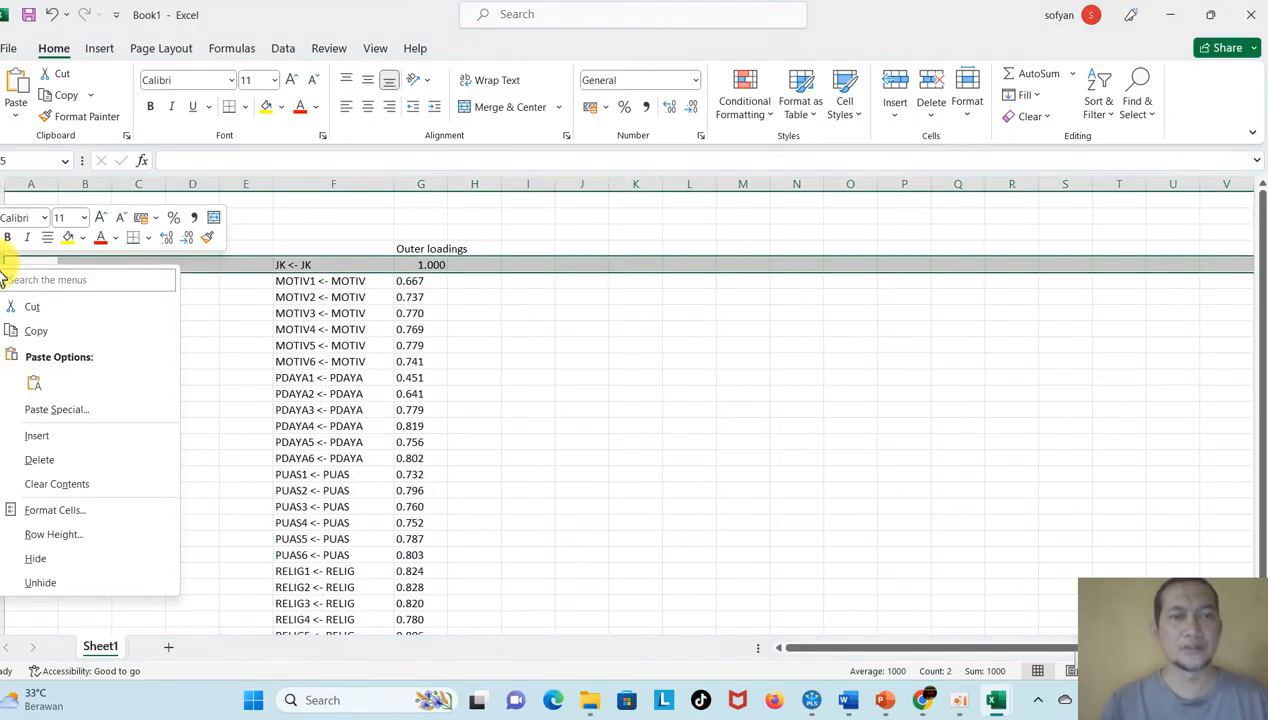
click(70, 462)
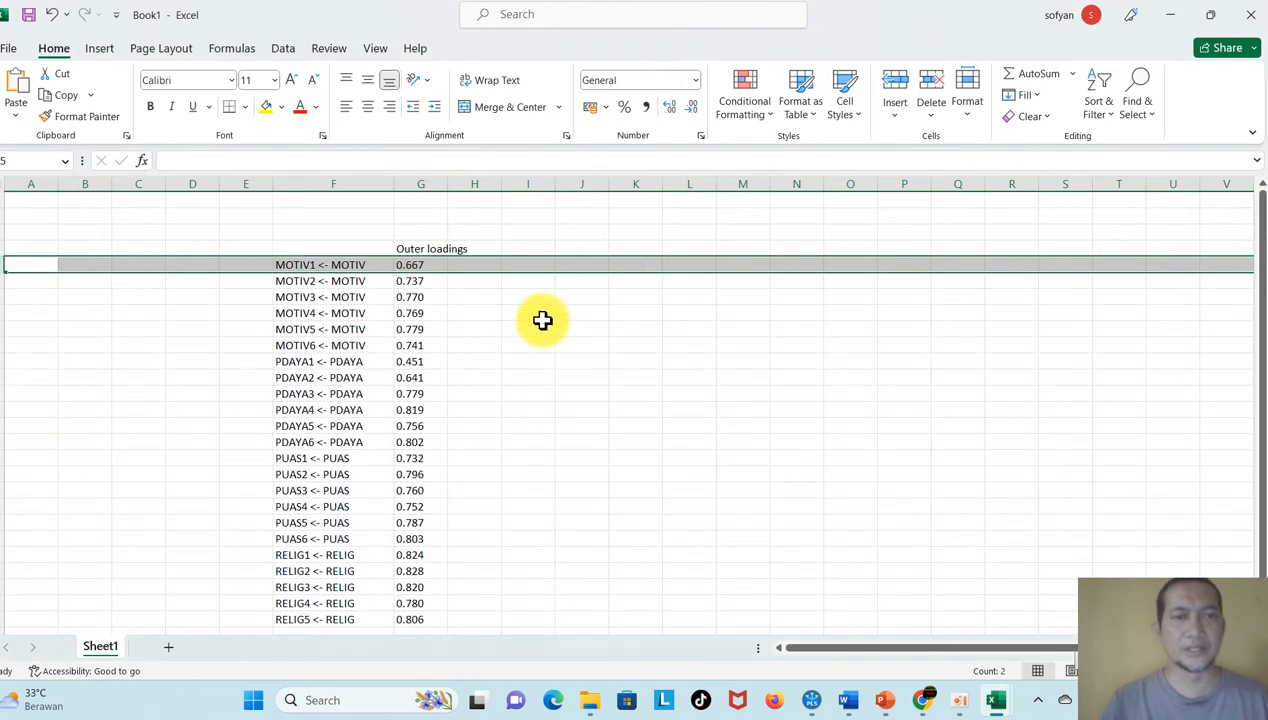
Step: In the column beside the loadings, label MOTIV1 as "Tidak valid" and fill "Valid" from MOTIV2 down to RELIG5
click(479, 264)
text(T)
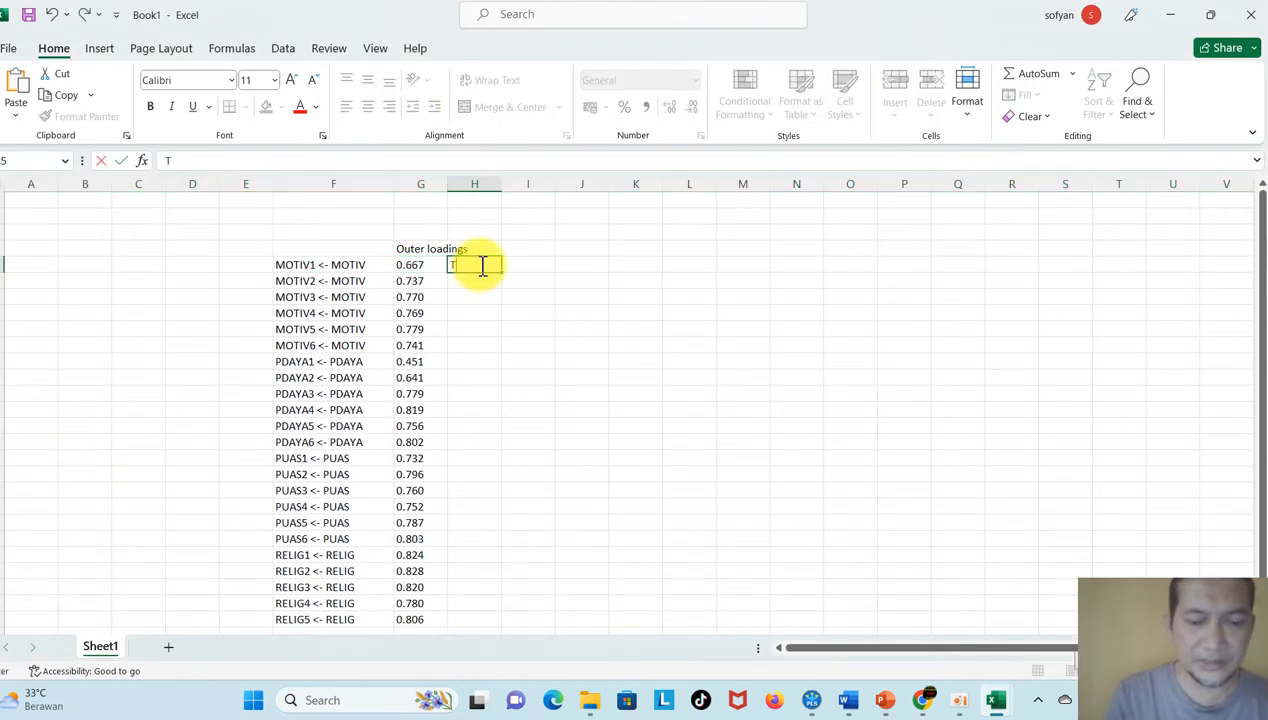
text(idak vali)
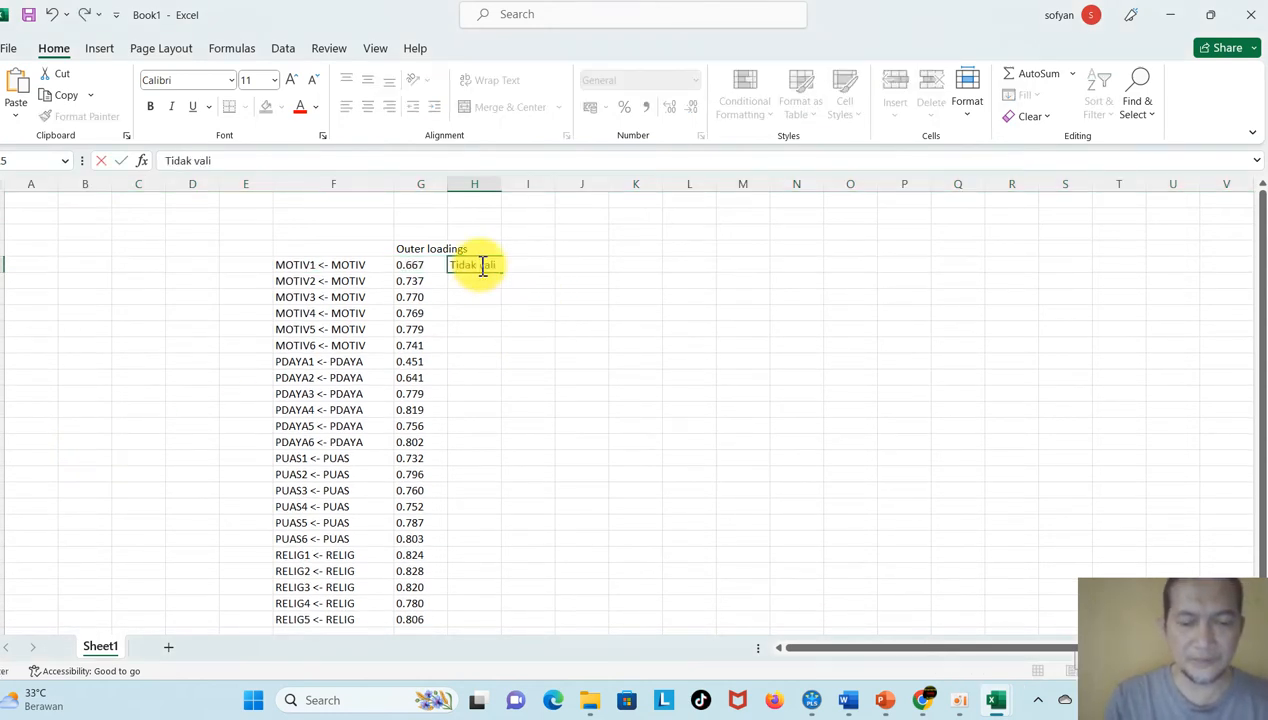
text(d)
key(Return)
text(Valid)
key(Return)
click(490, 281)
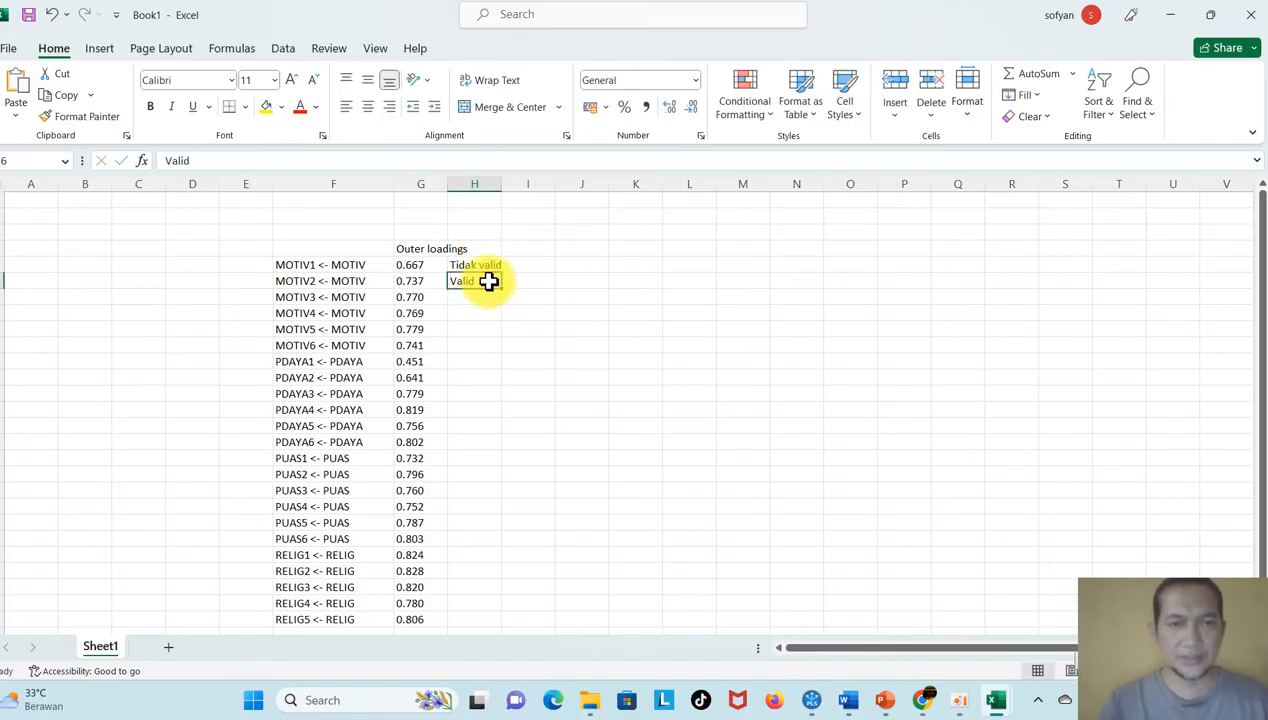
drag(501, 289, 510, 590)
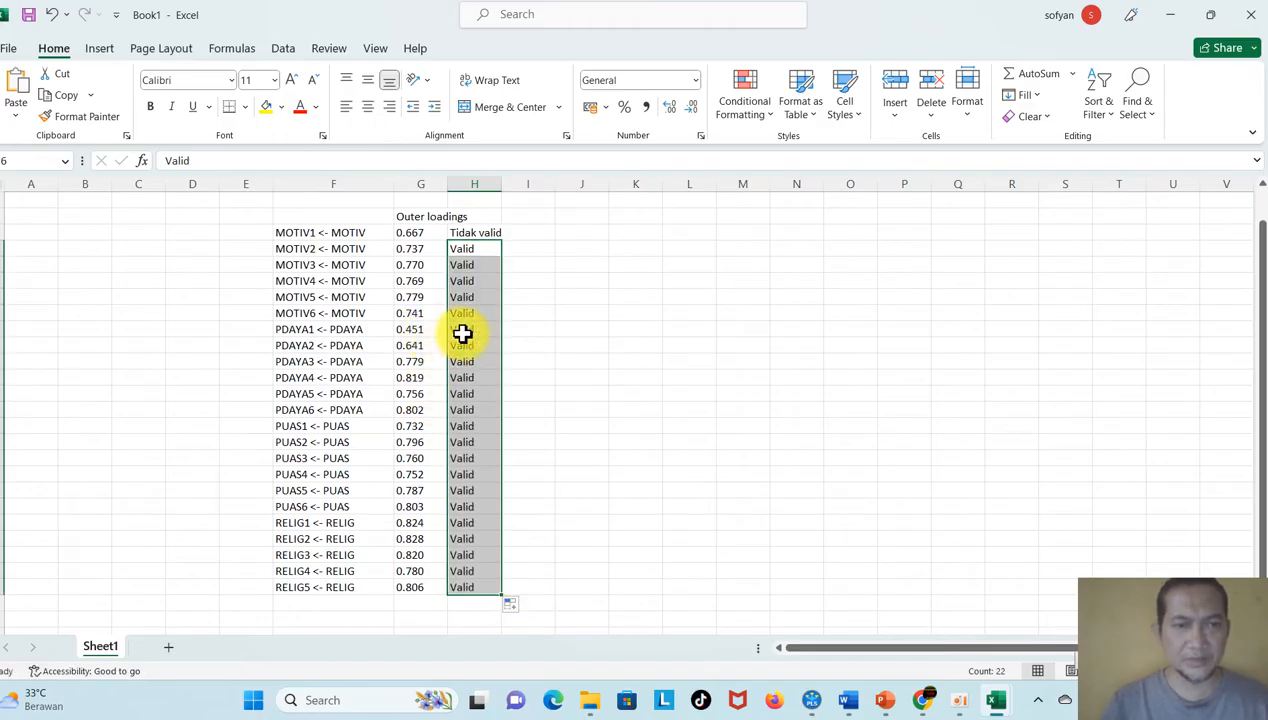
Step: Change the labels of PDAYA1 and PDAYA2 to "Tidak valid"
drag(461, 331, 461, 345)
text(Tidak v)
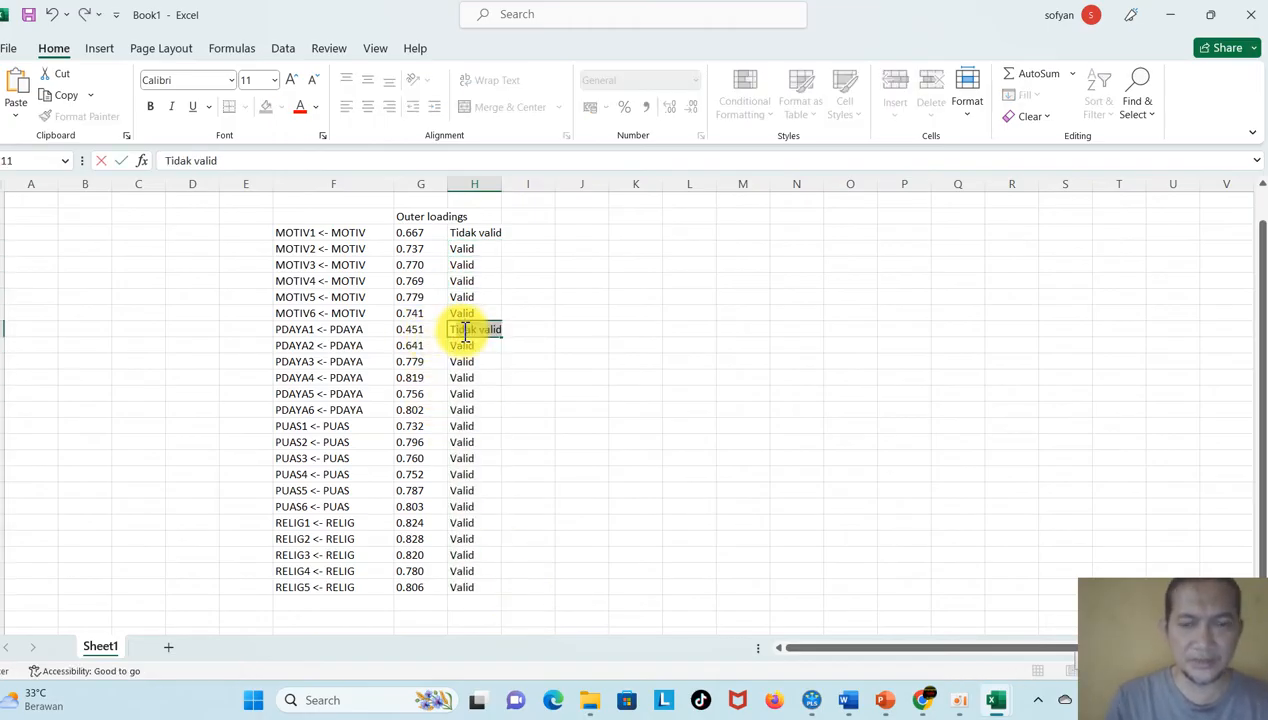
key(Return)
text(T)
click(663, 339)
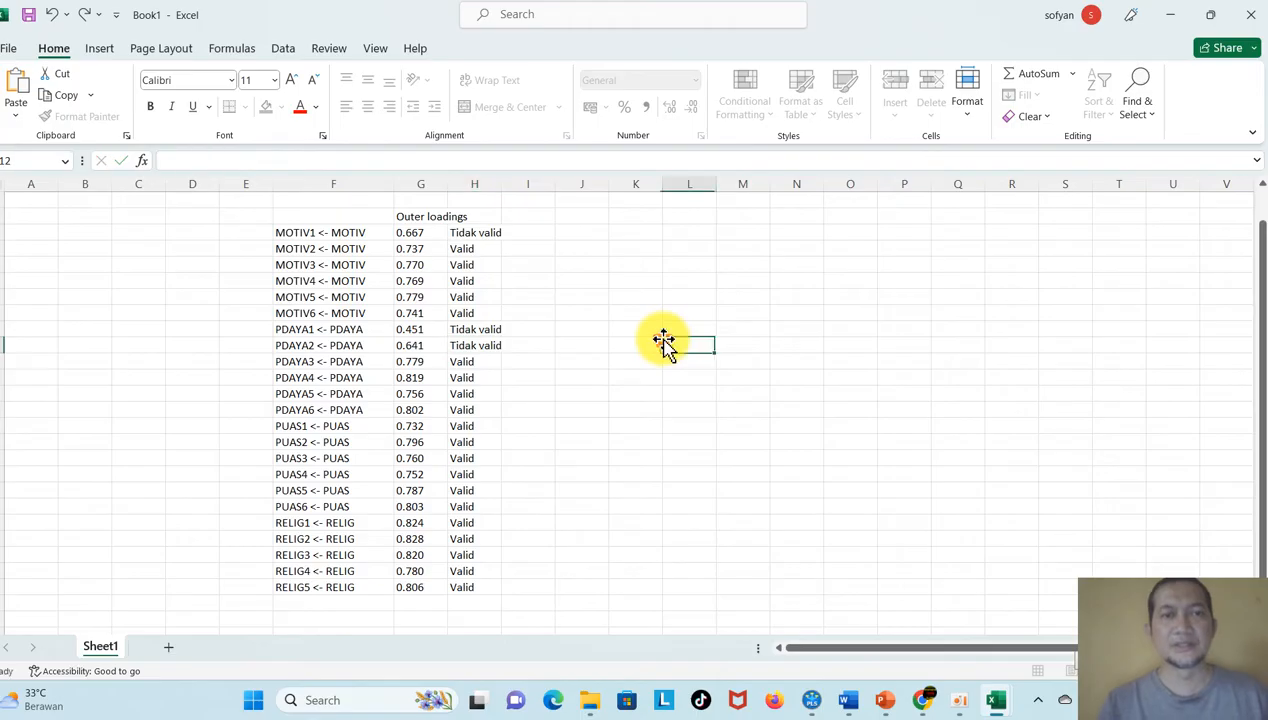
Step: Add the header "Indikator" above the indicator names and apply all borders to the whole three-column table
click(368, 216)
text(In)
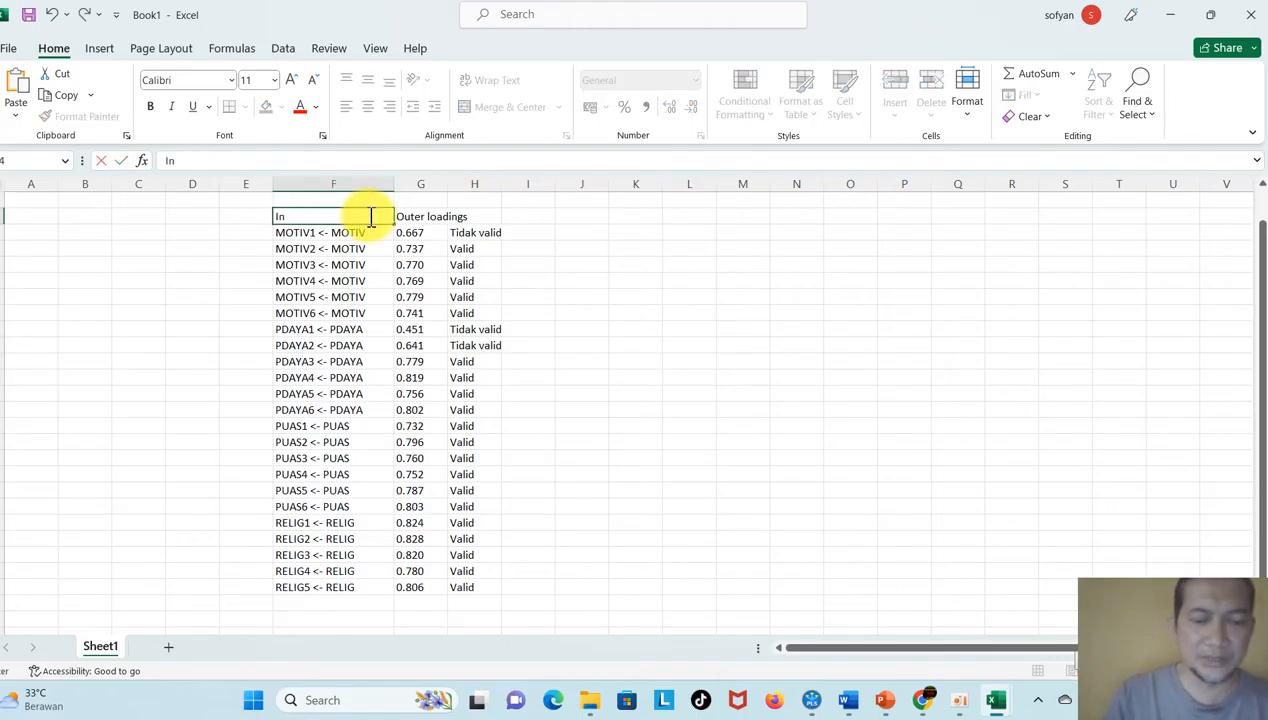
text(dikator)
key(Return)
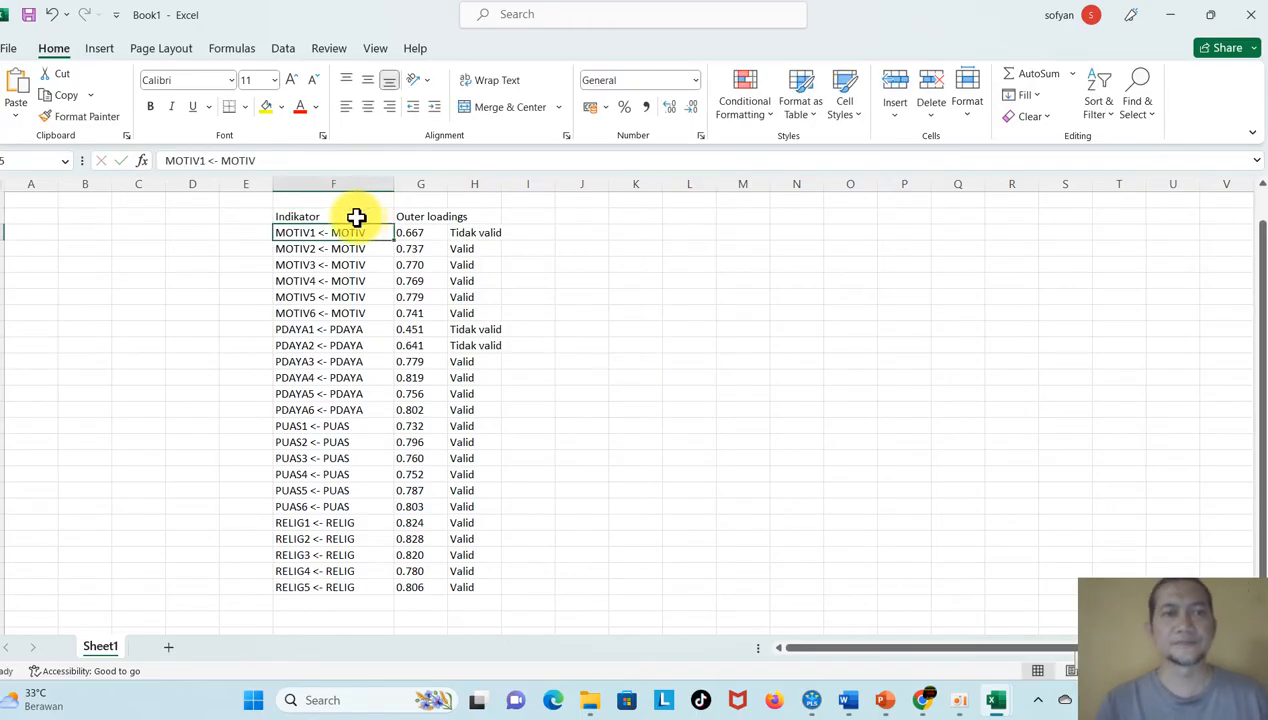
drag(354, 215, 470, 587)
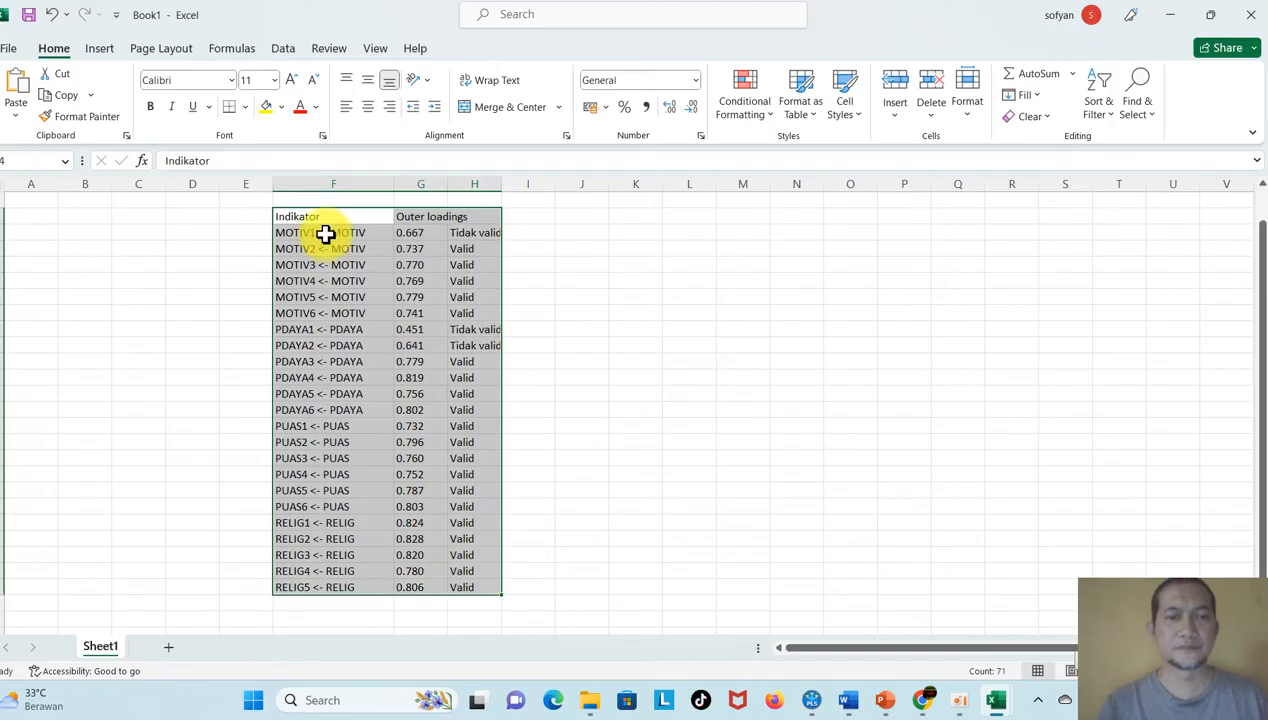
click(245, 108)
click(278, 277)
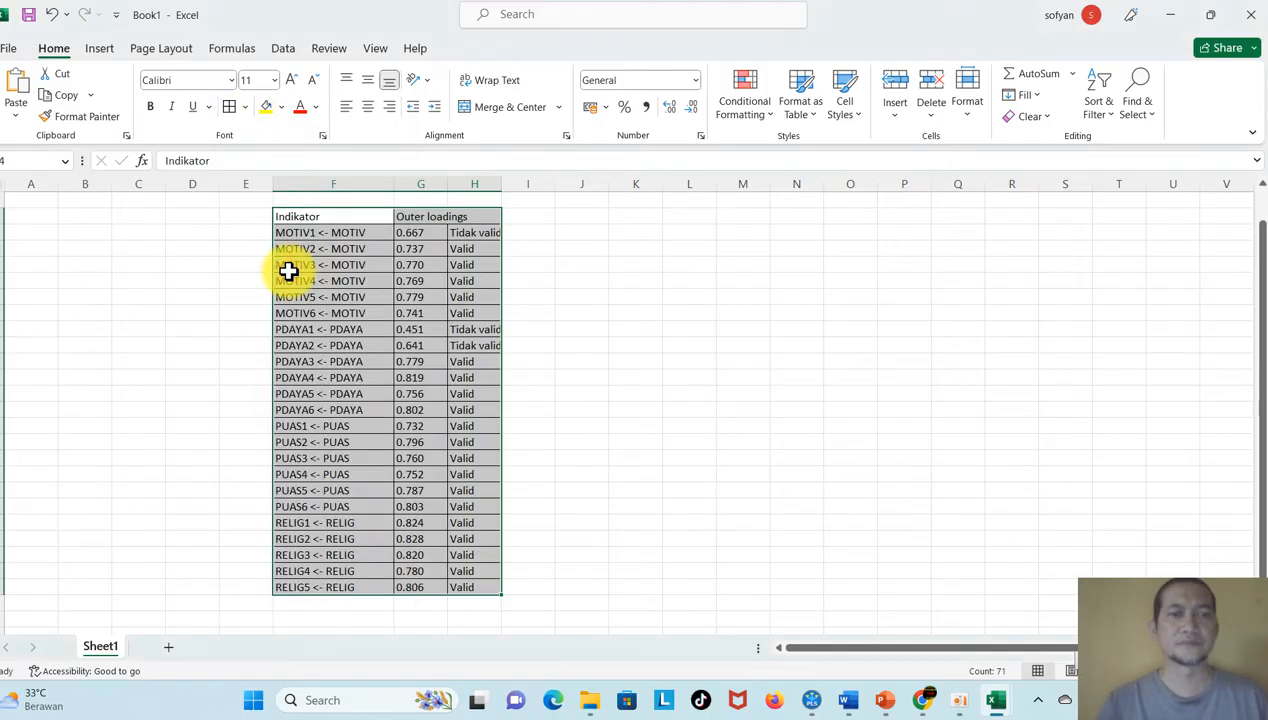
Step: Copy the bordered table into the Bab IV Word document below the "Tabel." line
key(ctrl+c)
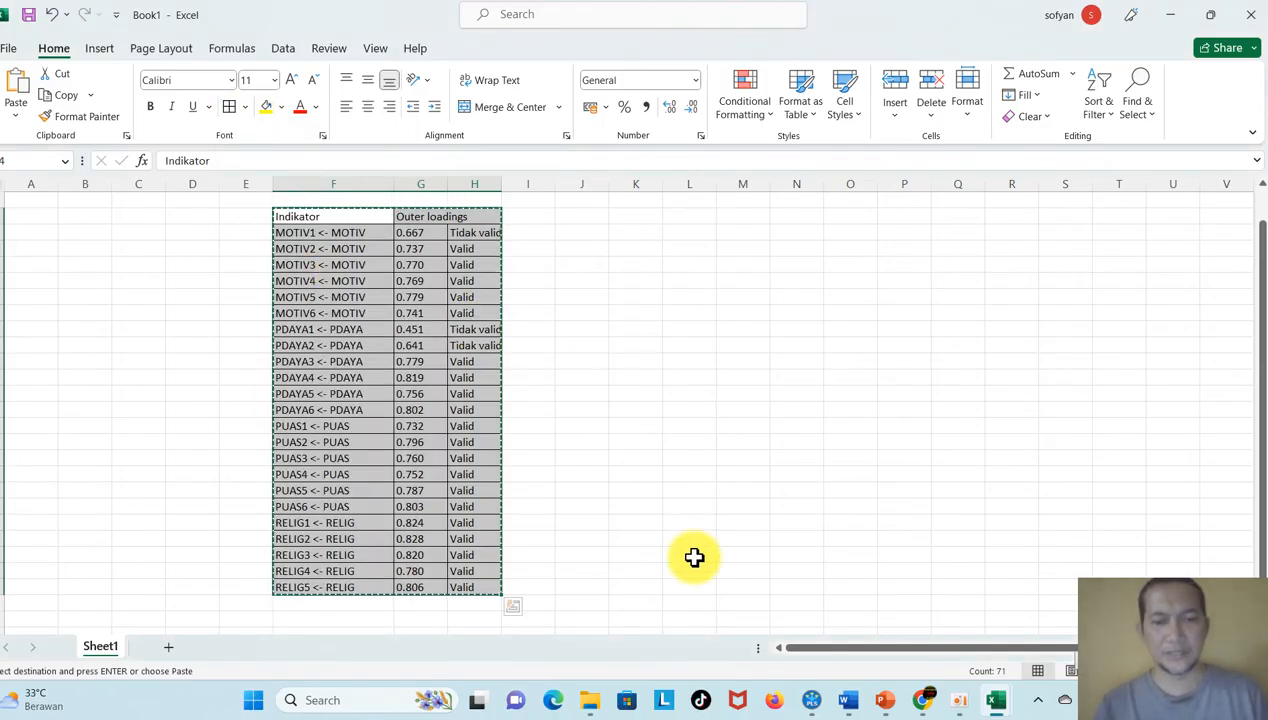
click(848, 700)
key(ctrl+v)
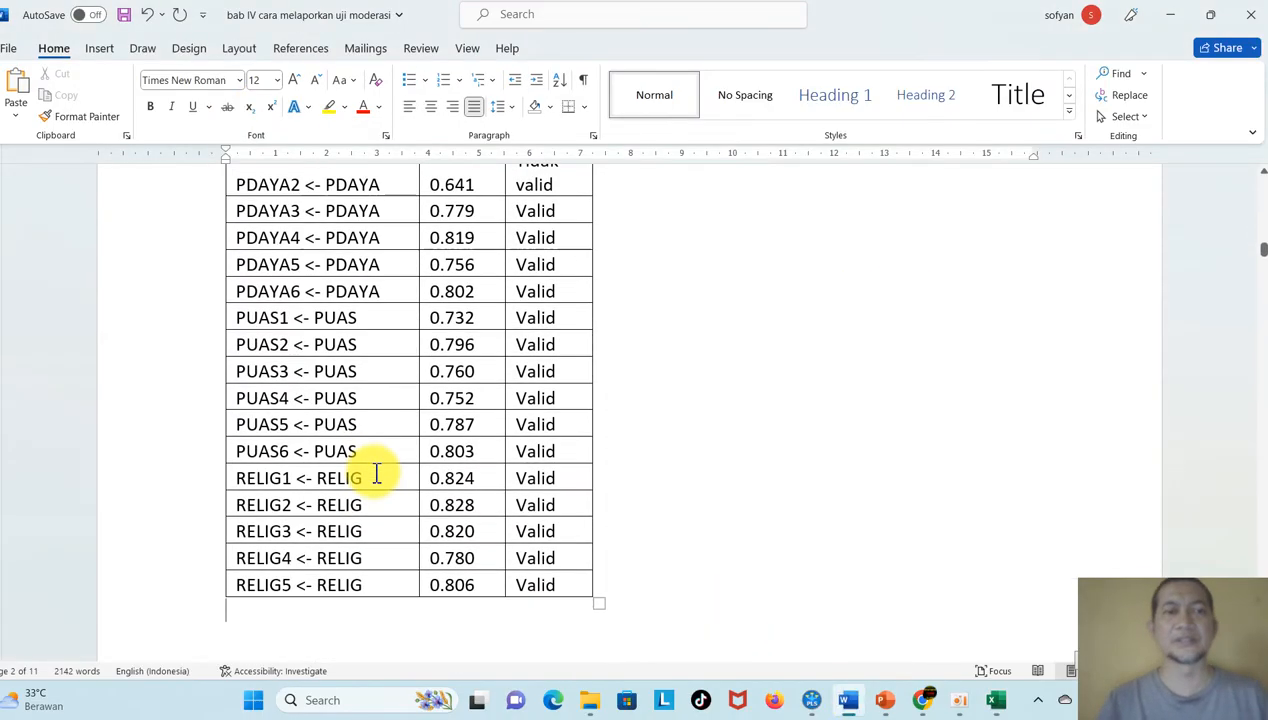
Step: Add an Indonesian note below the table: 3 items are invalid (outer loading below 0,70, Hair et al 2021), so they are removed and the model re-estimated
key(Return)
key(Return)
text(..)
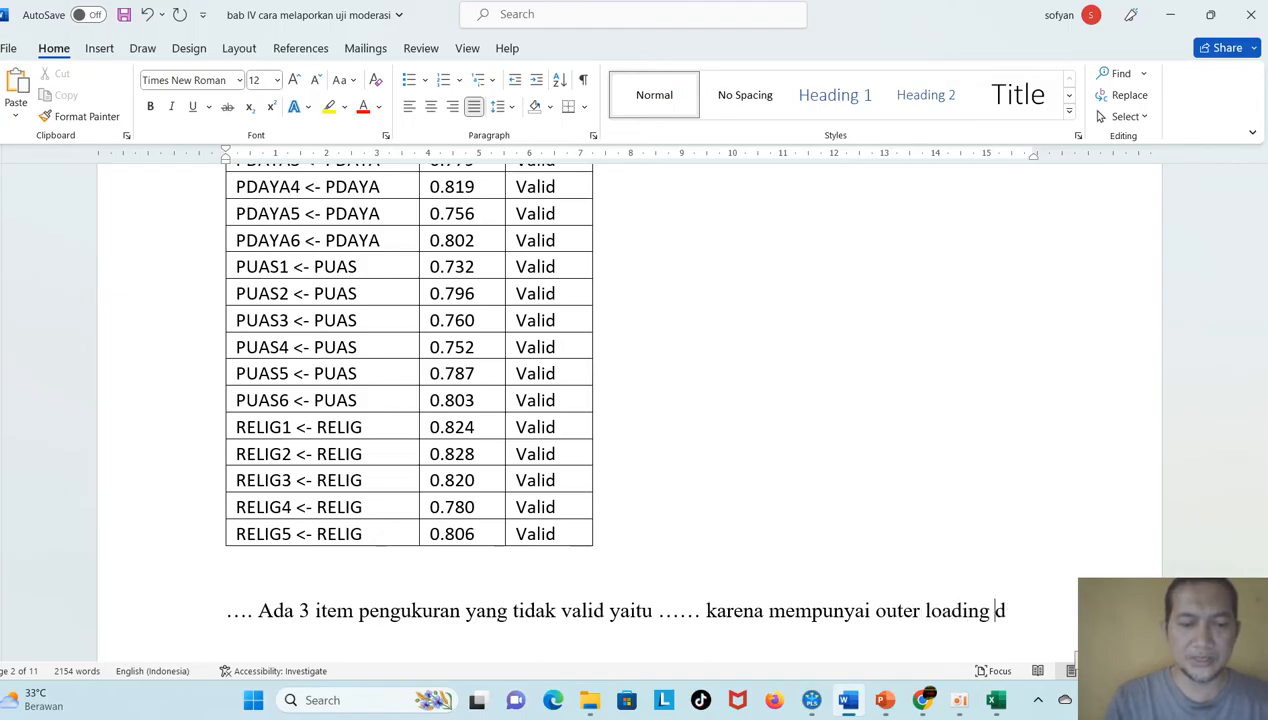
text(wah 0,7)
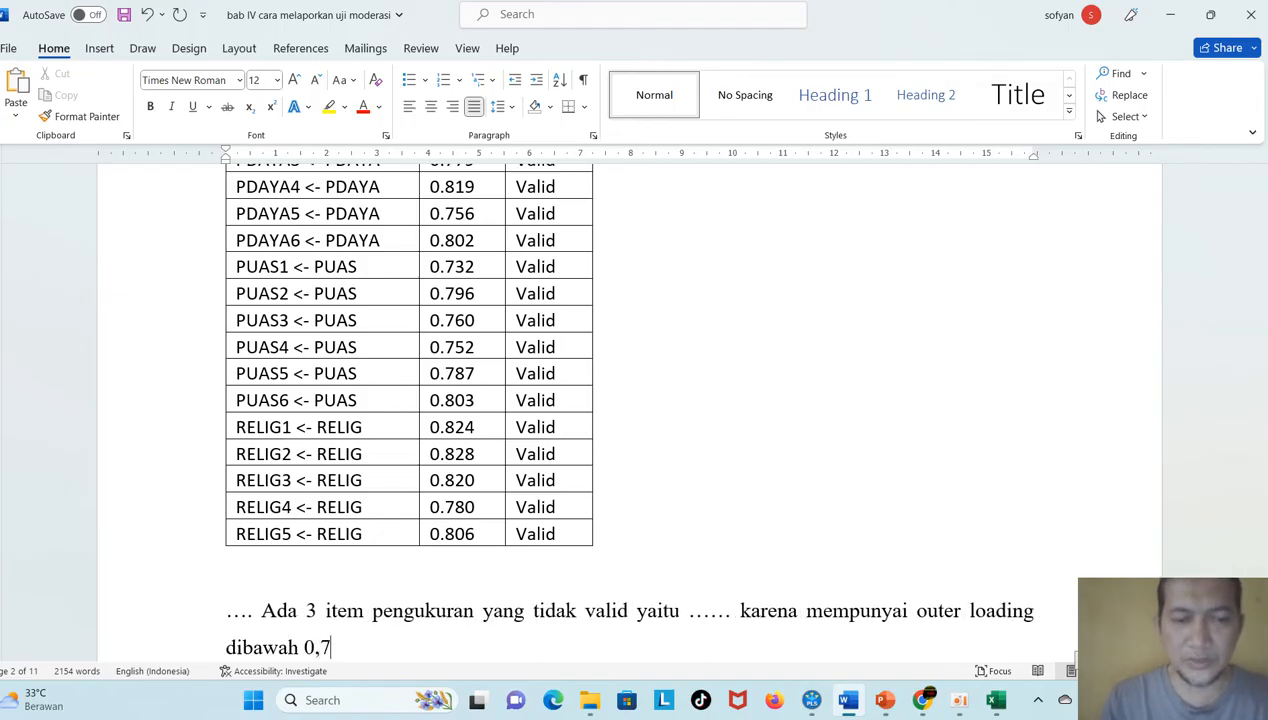
text(0, hair et al (2021). selanj)
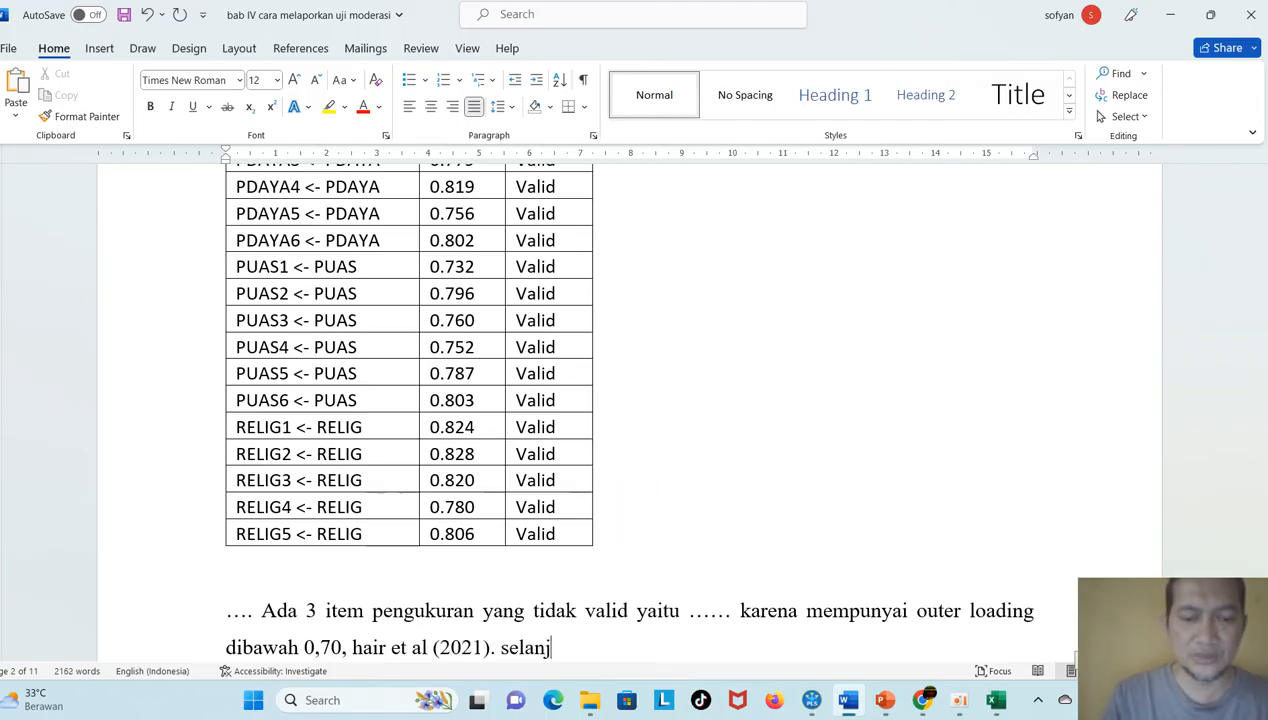
text(utnya ketiga item tersebut dihilangkan dalam model)
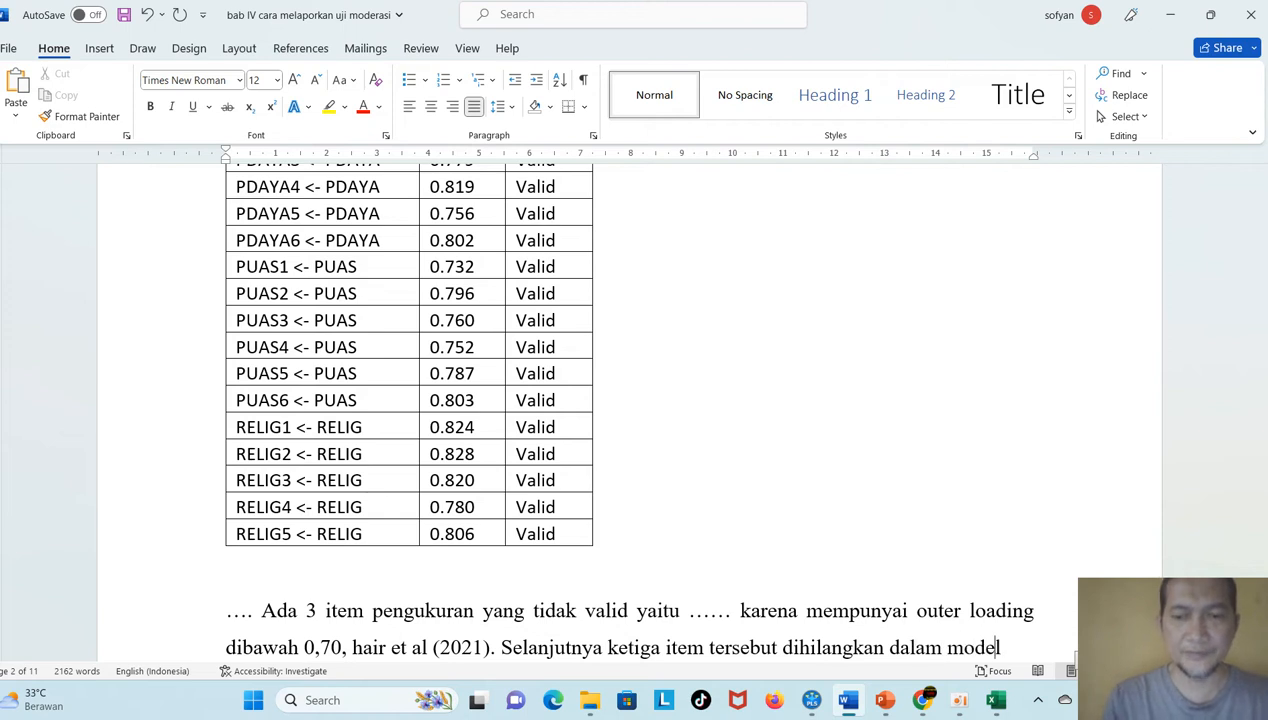
text(dan di)
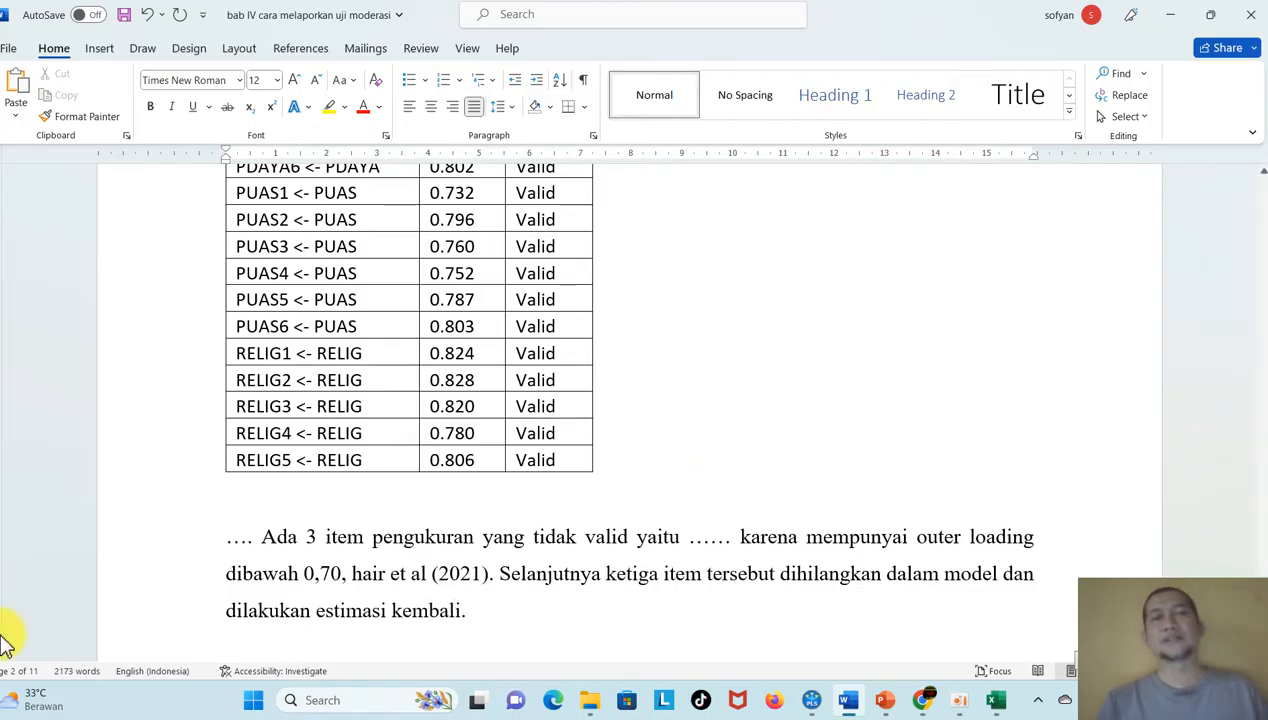
Step: Widen the table's third column so "Tidak valid" fits on one line and give it the header "Keterangan"
click(1265, 217)
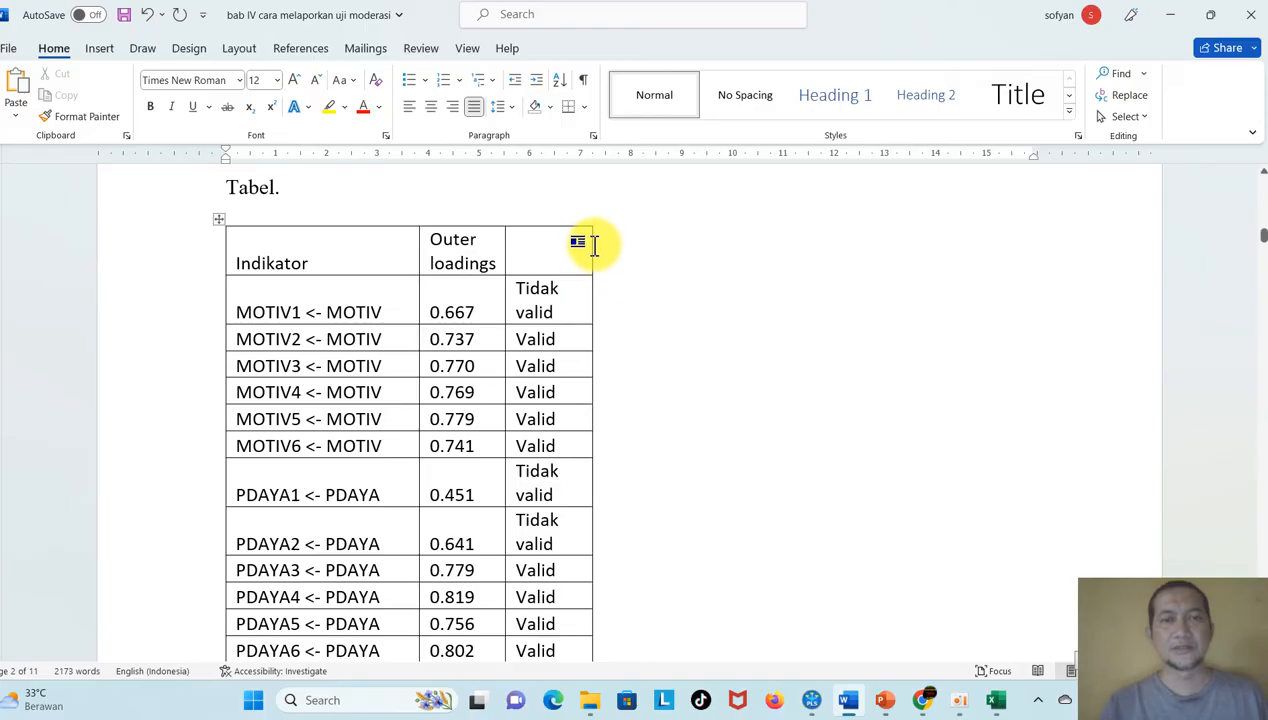
drag(591, 248, 657, 246)
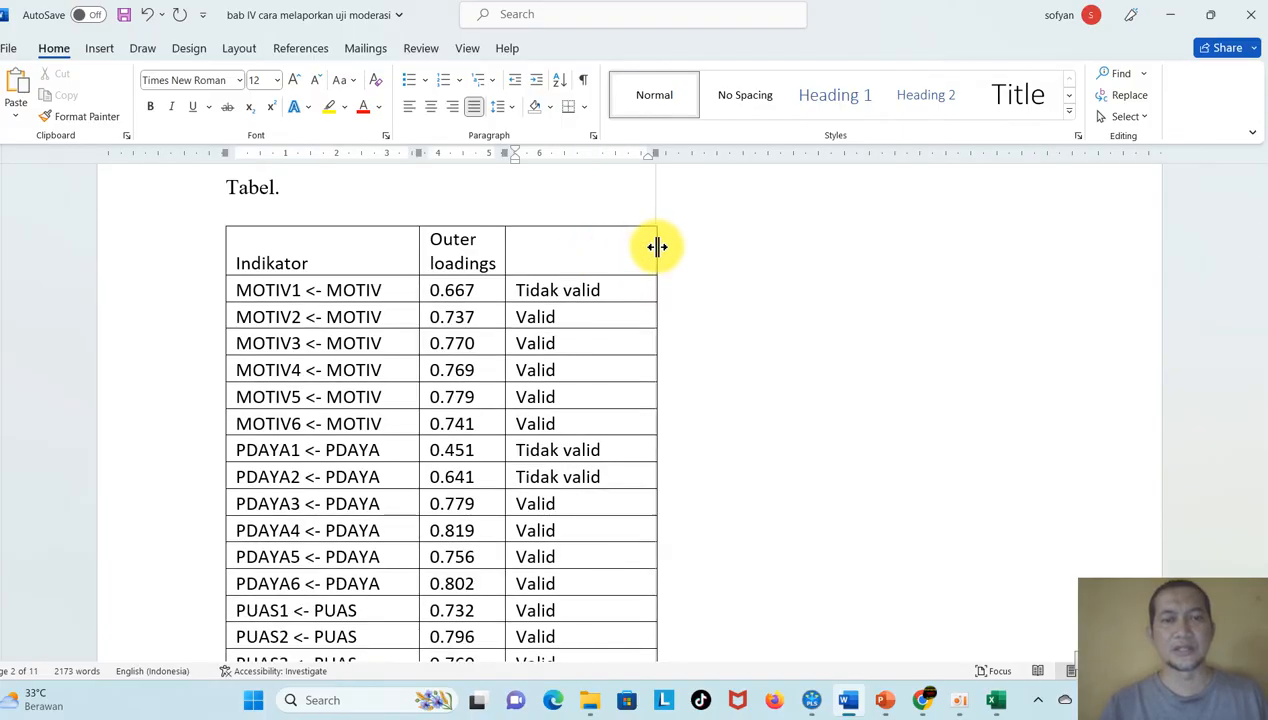
click(566, 261)
text(Keterangan)
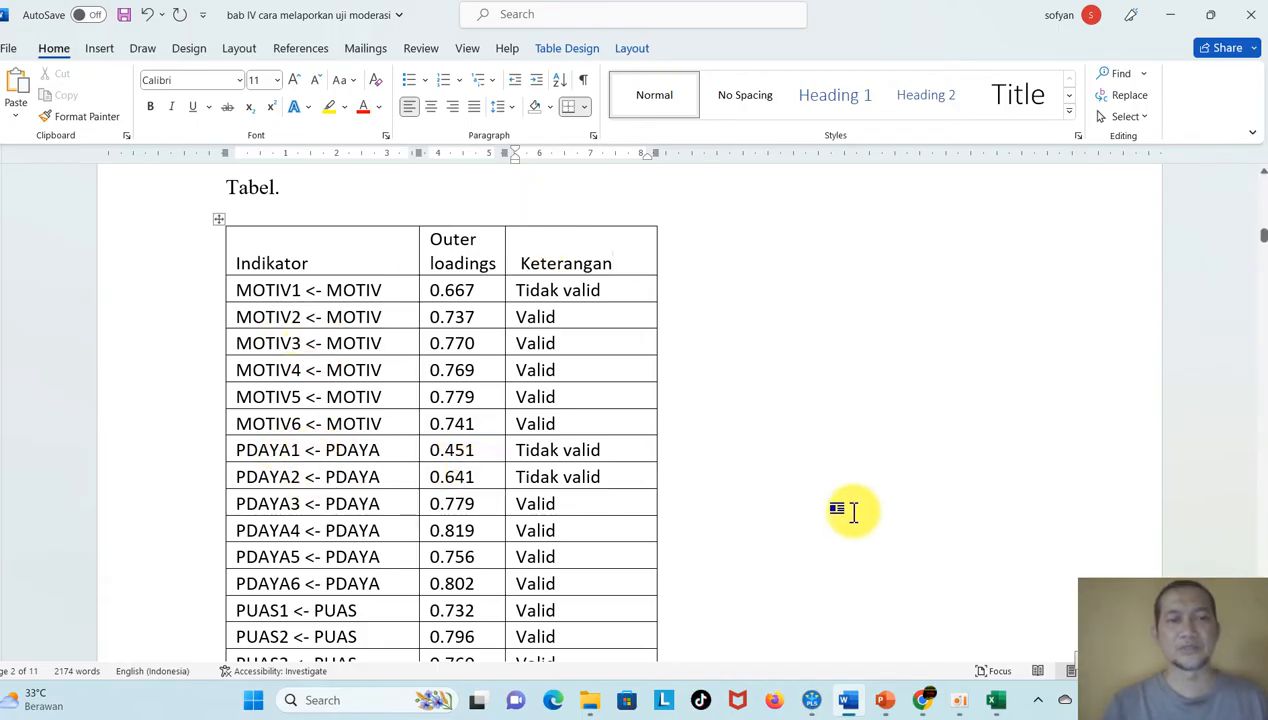
Step: Switch back to the SmartPLS model editor and remove the indicator MOTIV1 from MOTIV
click(813, 703)
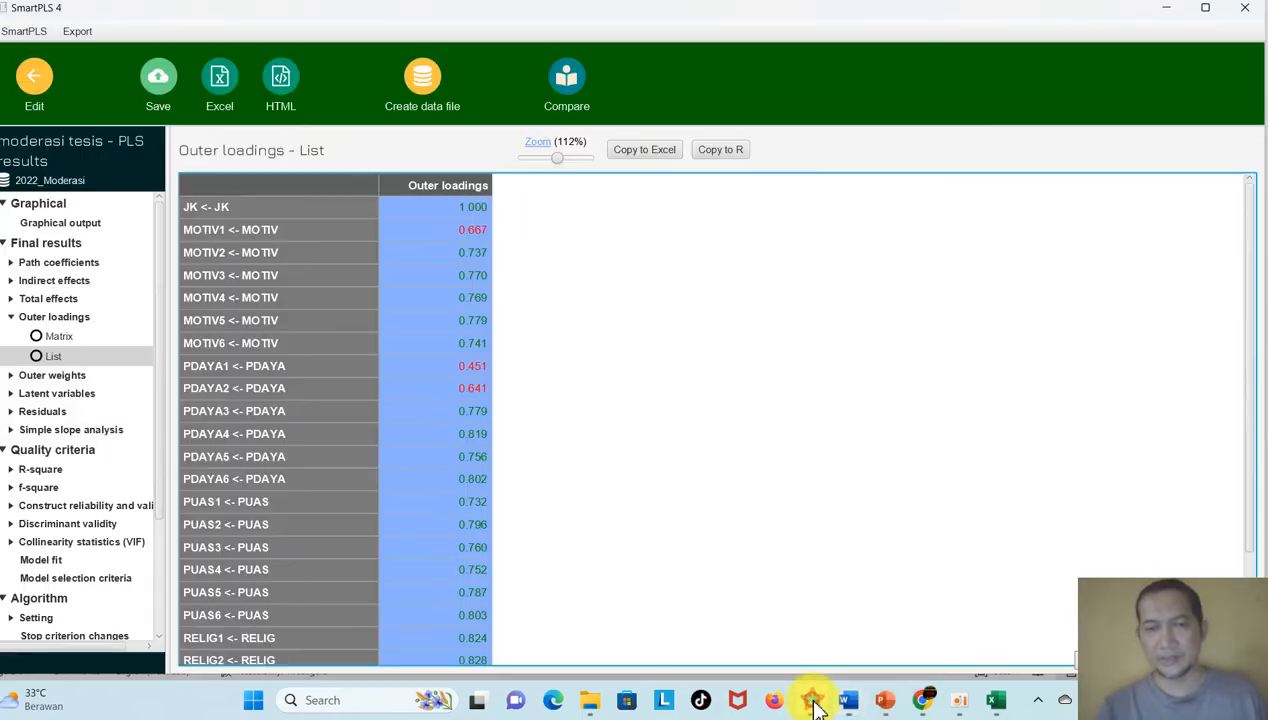
click(32, 85)
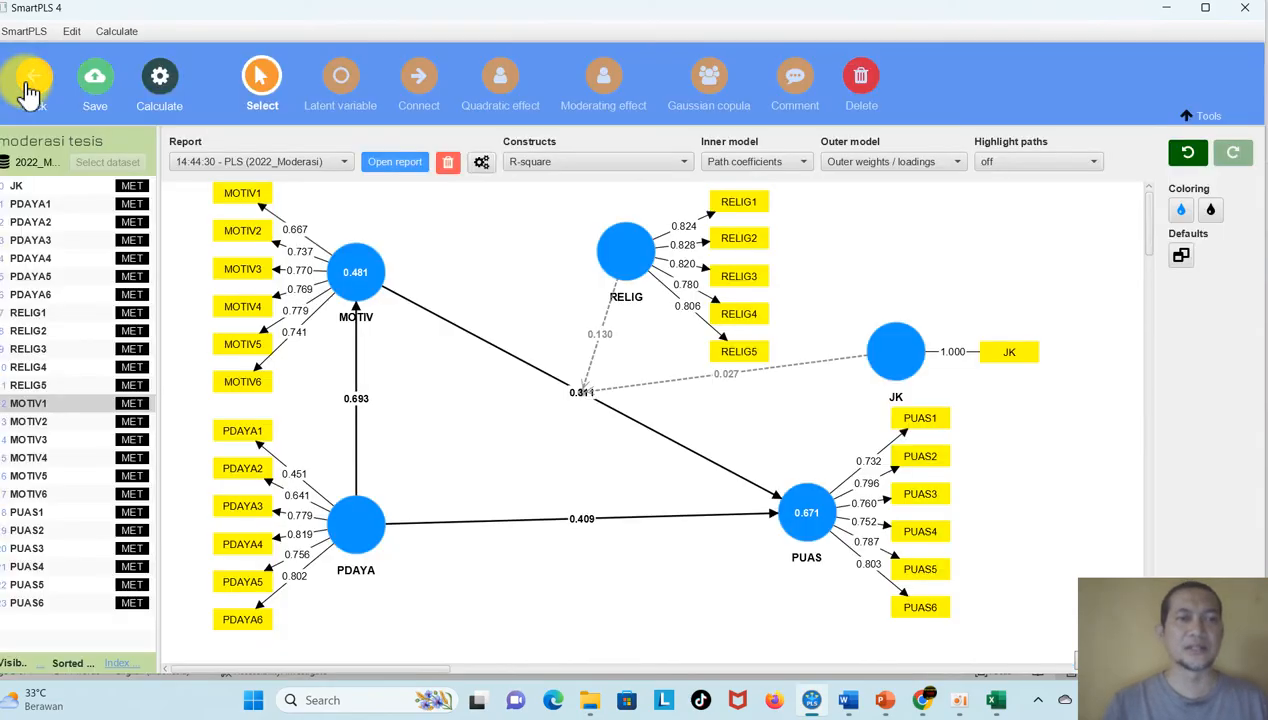
click(32, 85)
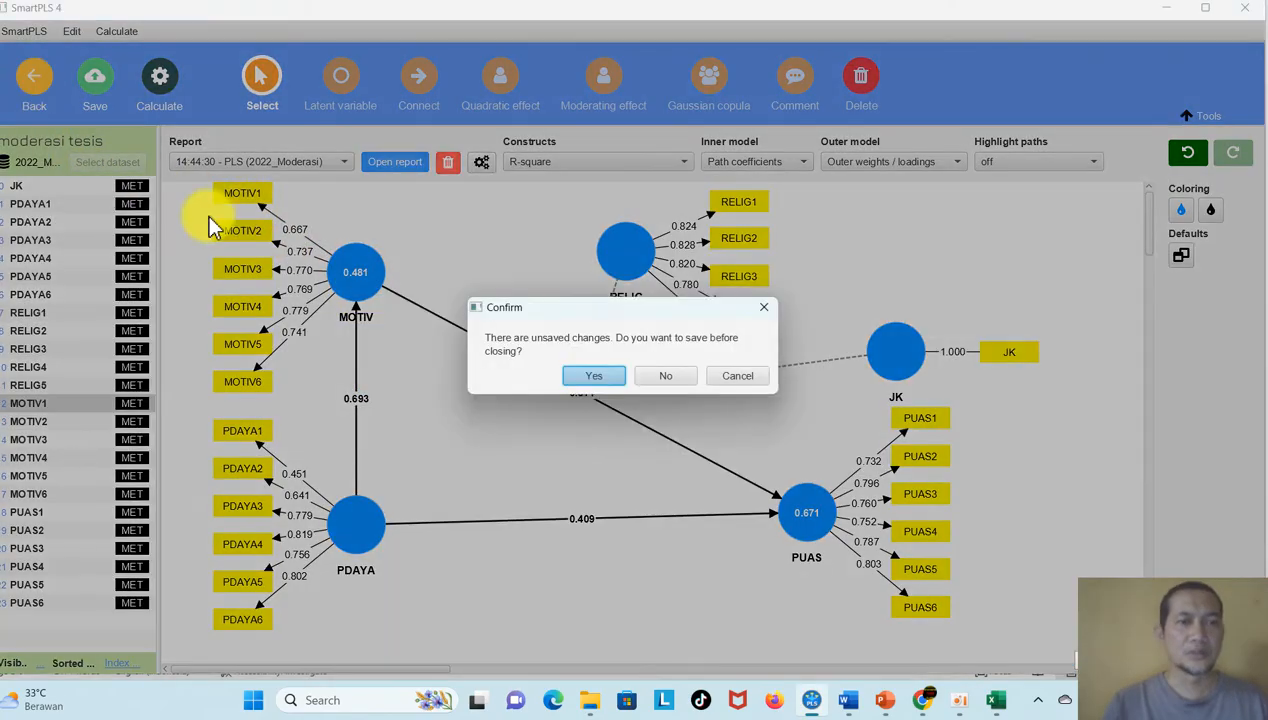
click(746, 385)
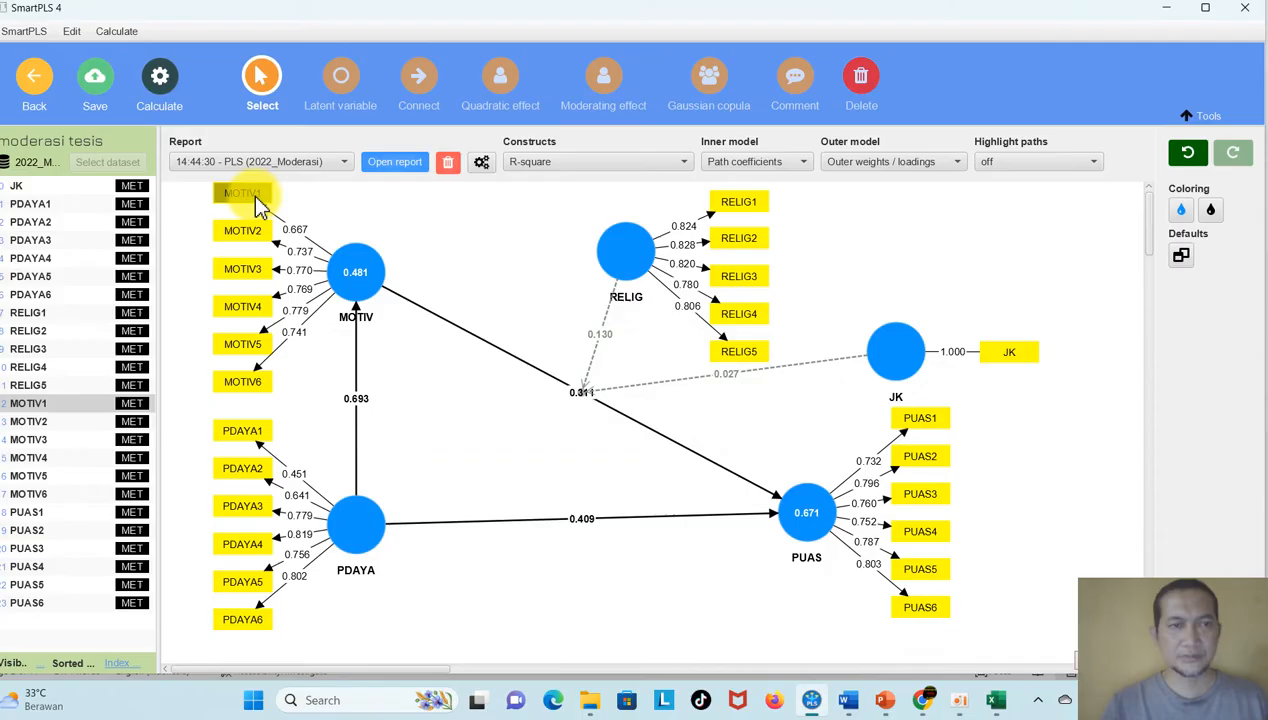
click(258, 204)
key(Delete)
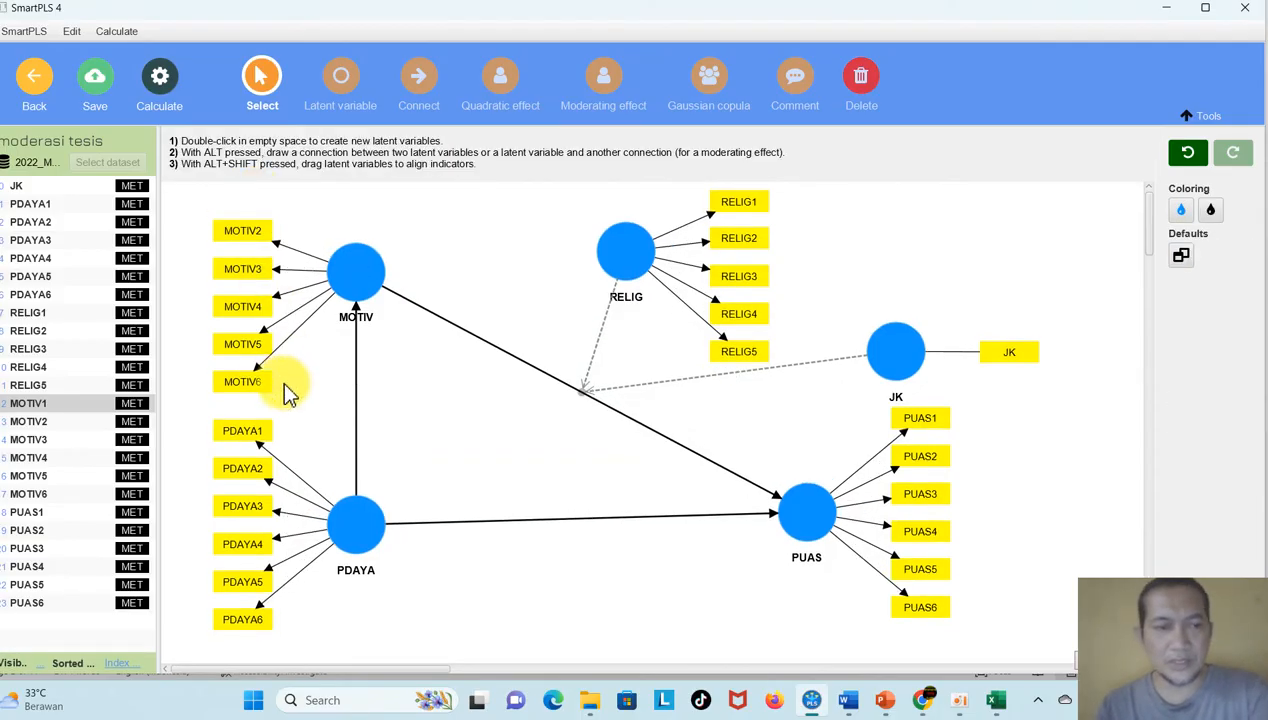
Step: Remove the indicators PDAYA1 and PDAYA2 from the PDAYA construct
click(258, 430)
key(Delete)
click(253, 474)
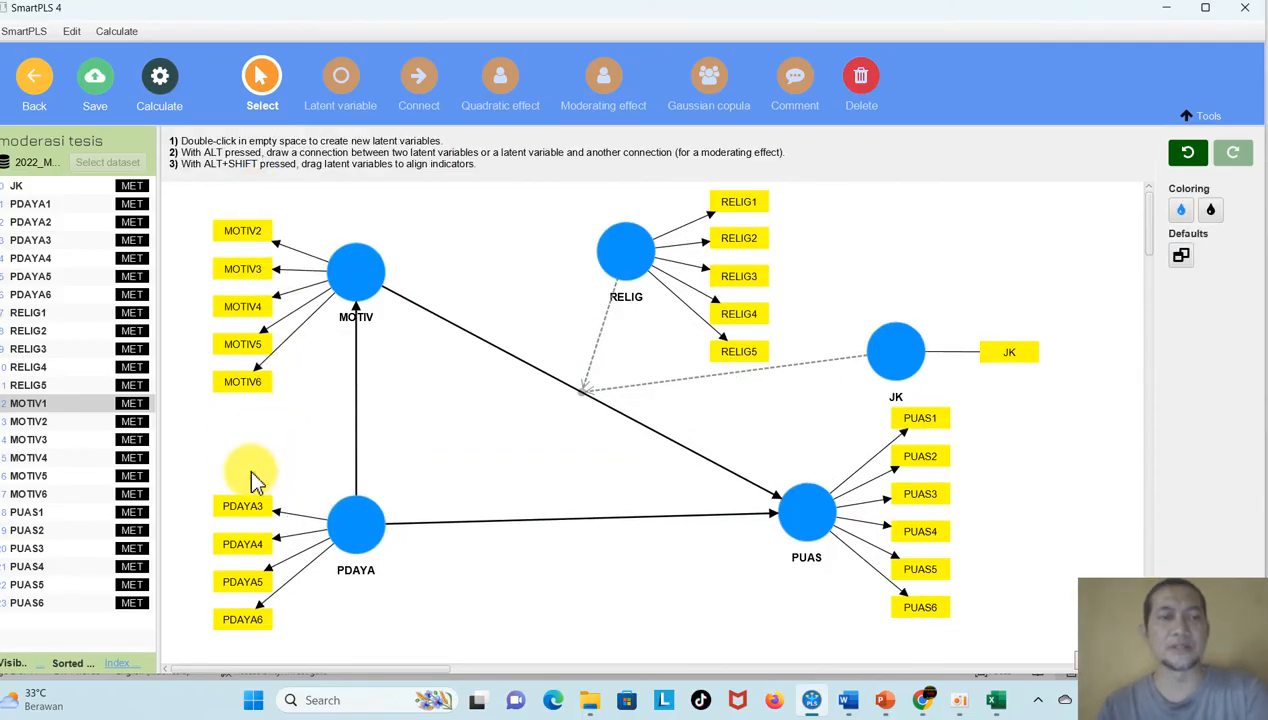
Step: Recalculate the reduced model with the standard PLS-SEM algorithm and open its results
click(160, 76)
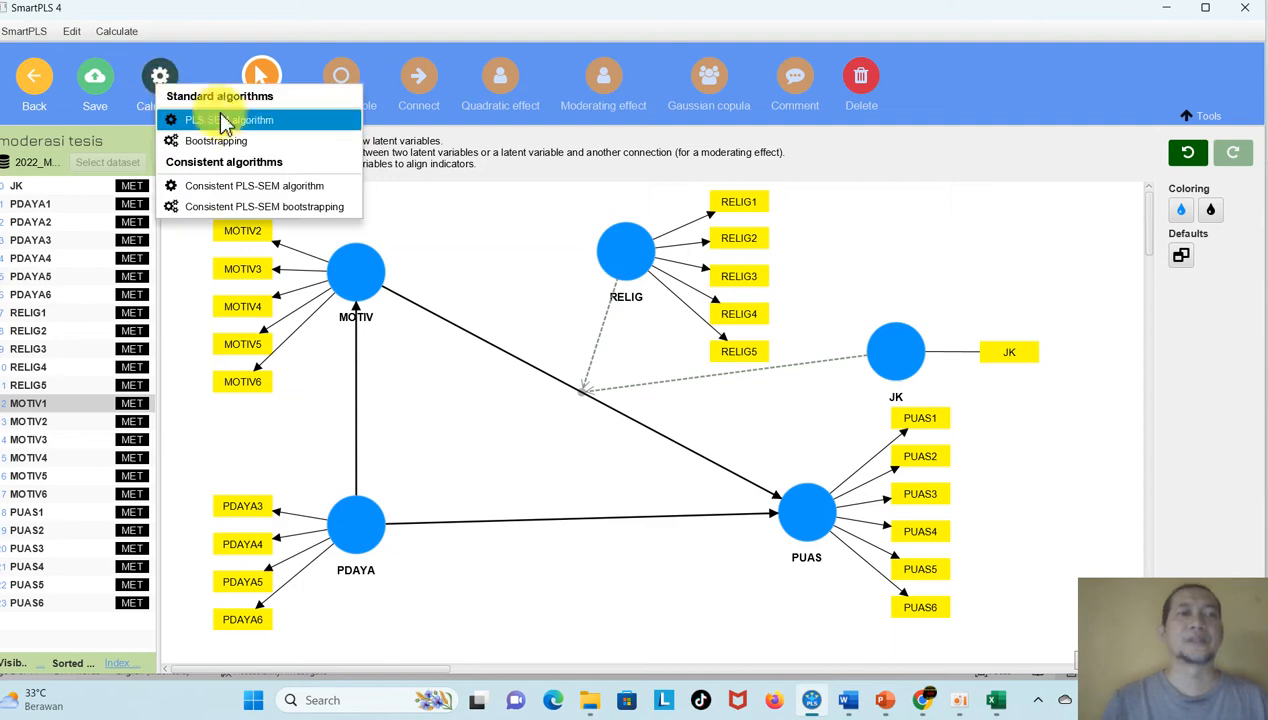
click(249, 124)
click(790, 609)
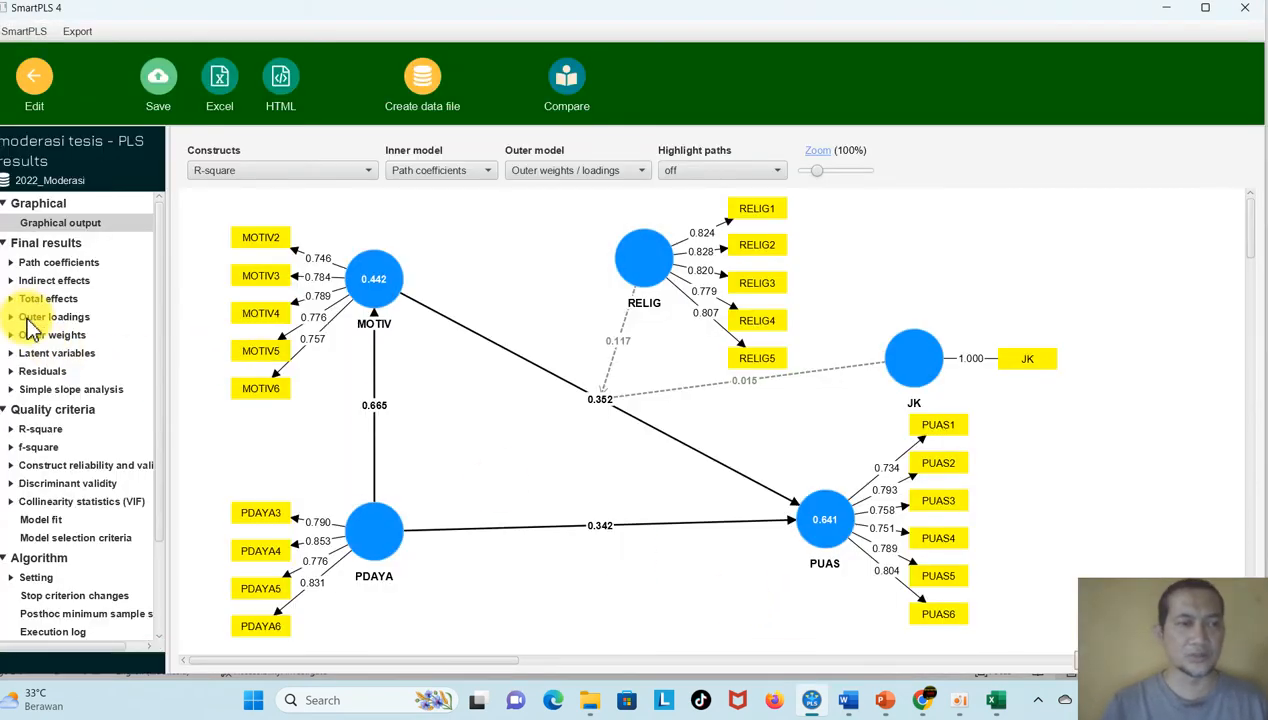
Step: Review the full outer loadings list and the construct reliability and validity overview of the re-estimated model
click(29, 318)
click(50, 357)
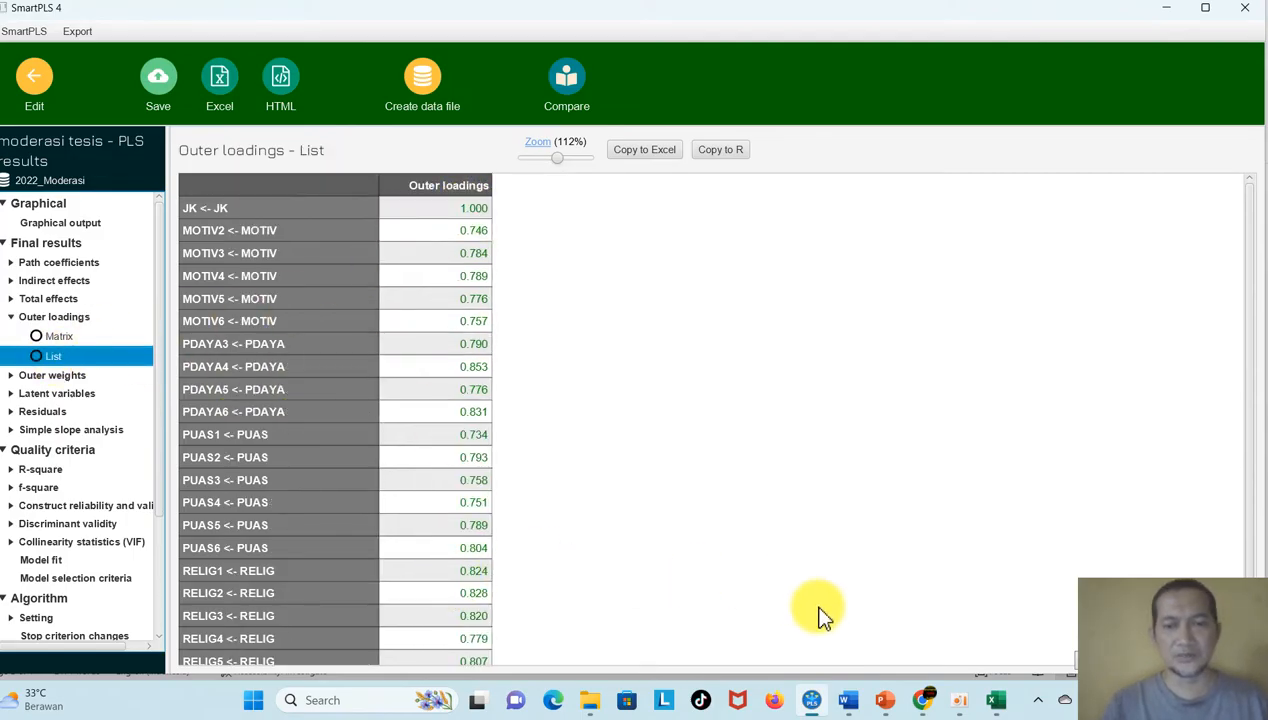
drag(1249, 325, 1253, 422)
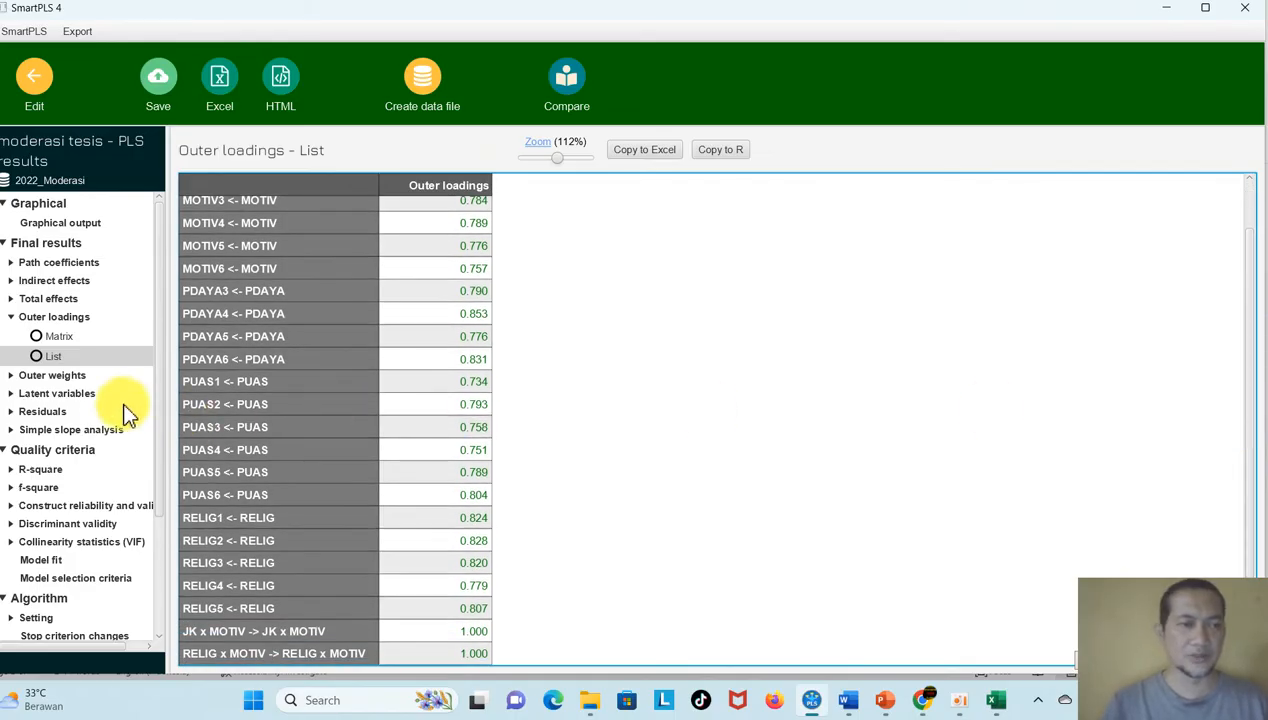
click(100, 507)
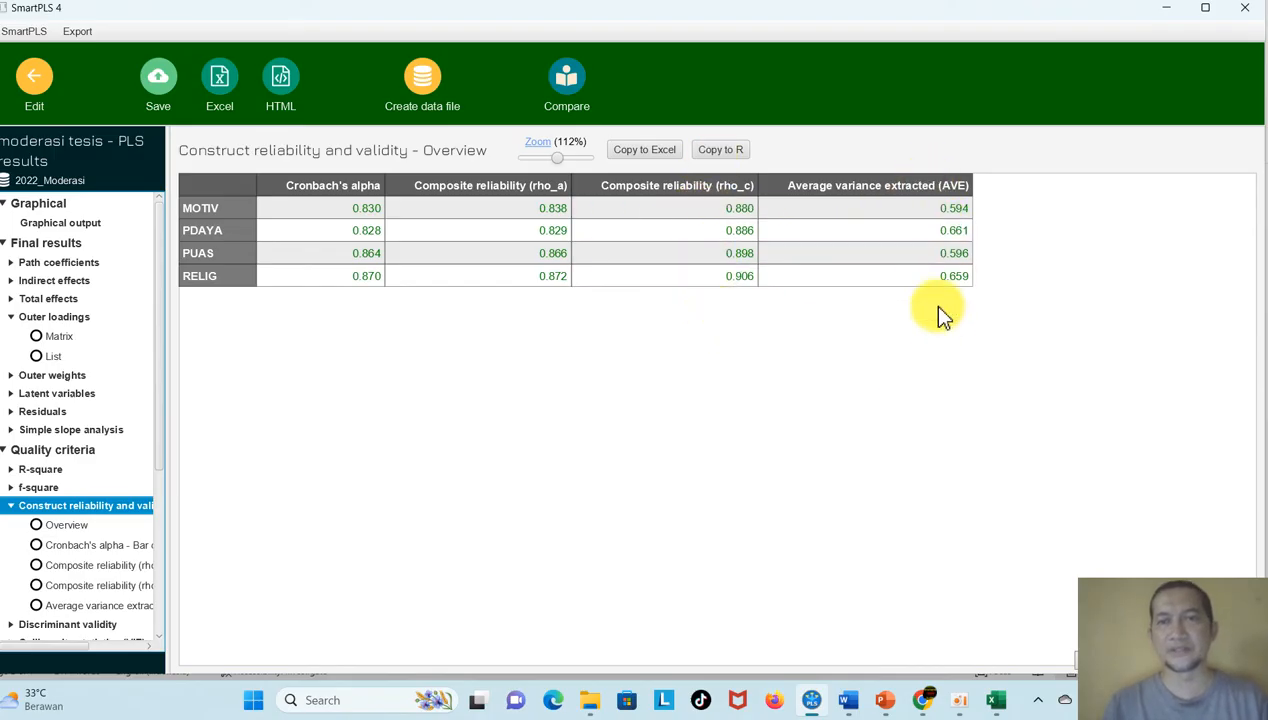
Step: Switch to the Bab IV Word document and examine the table of outer loading, Cronbach's alpha, composite reliability and AVE on the third page
click(852, 700)
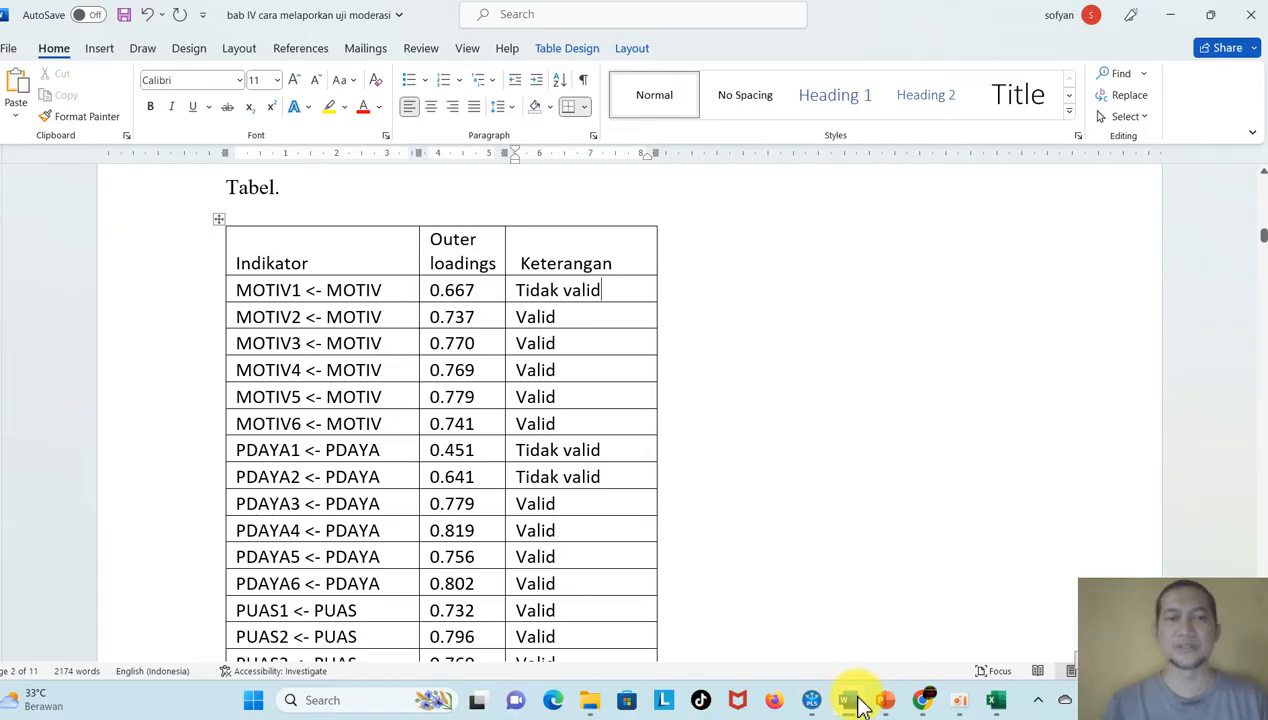
key(Down)
key(Down)
key(Down)
key(Down)
key(Down)
key(Down)
key(Down)
key(Down)
key(Down)
key(Down)
key(Down)
key(Down)
key(Down)
key(Down)
key(Down)
key(Down)
key(Down)
key(Down)
key(Down)
key(Down)
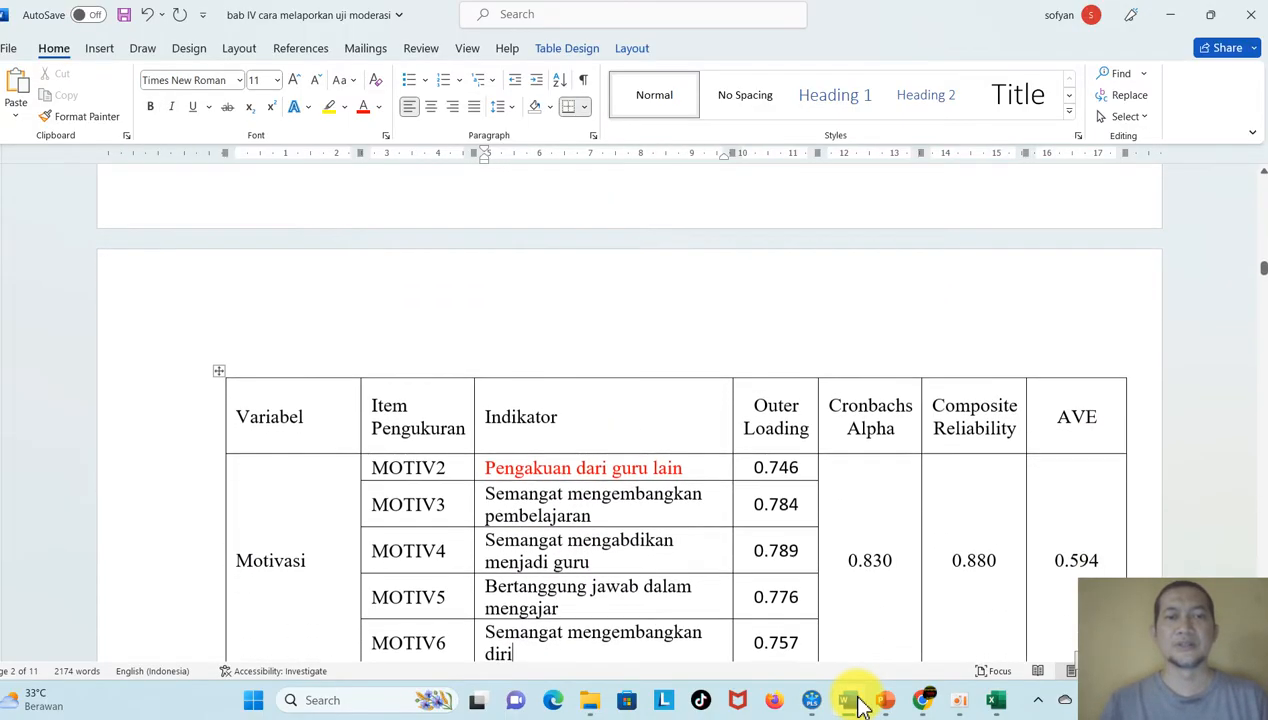
key(Down)
key(Down)
key(Down)
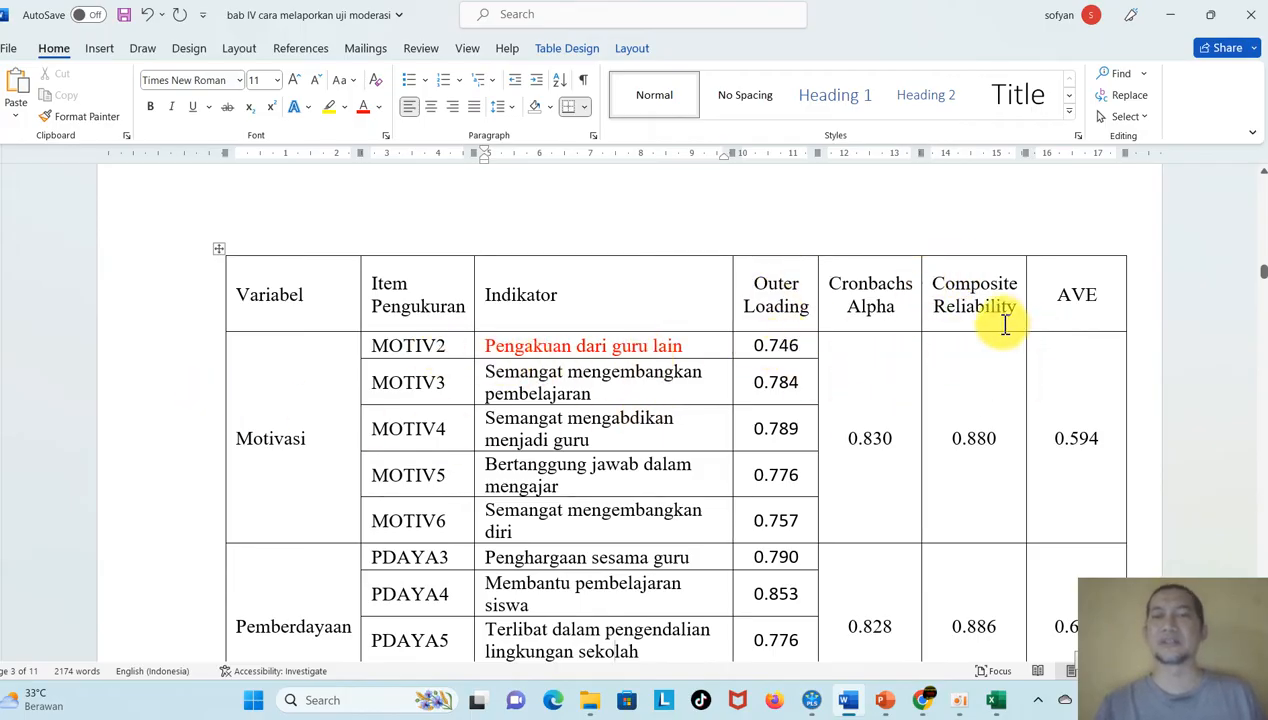
Step: Read through the rest of the measurement table and the motivation paragraph below it, selecting the sentence on the strongest items up to MOTIV4
click(976, 442)
scroll(978, 445, down, 5)
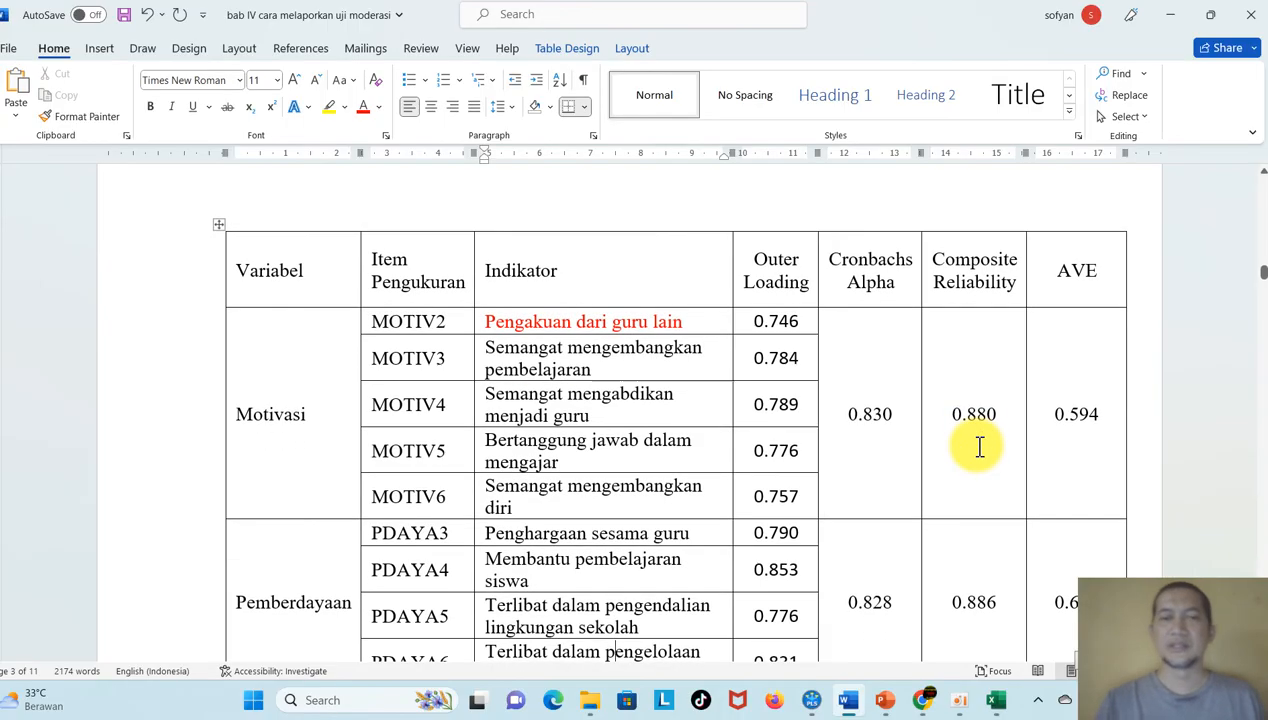
key(Down)
key(Down)
key(Down)
key(Down)
key(Down)
key(Down)
key(Down)
key(Down)
key(Down)
key(Down)
key(Down)
key(Down)
key(Down)
key(Down)
key(Down)
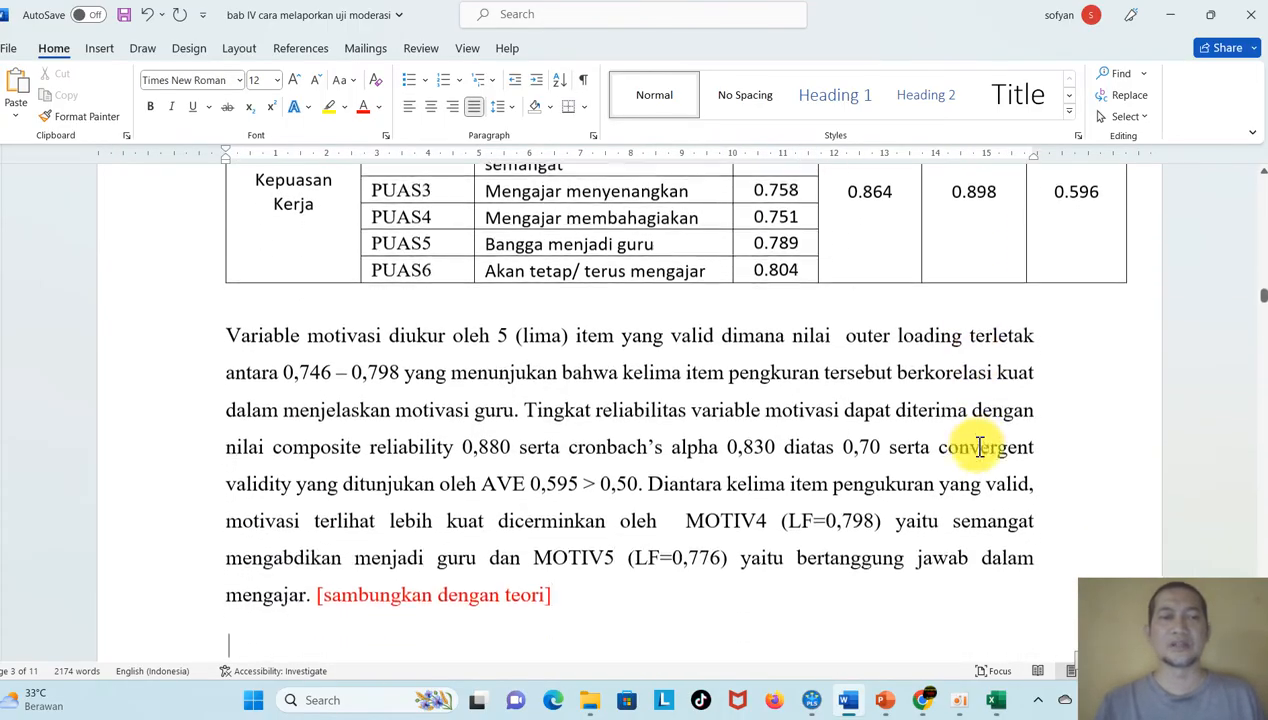
key(Up)
key(Up)
key(Up)
key(Up)
key(Up)
key(Up)
key(Up)
key(Up)
key(Up)
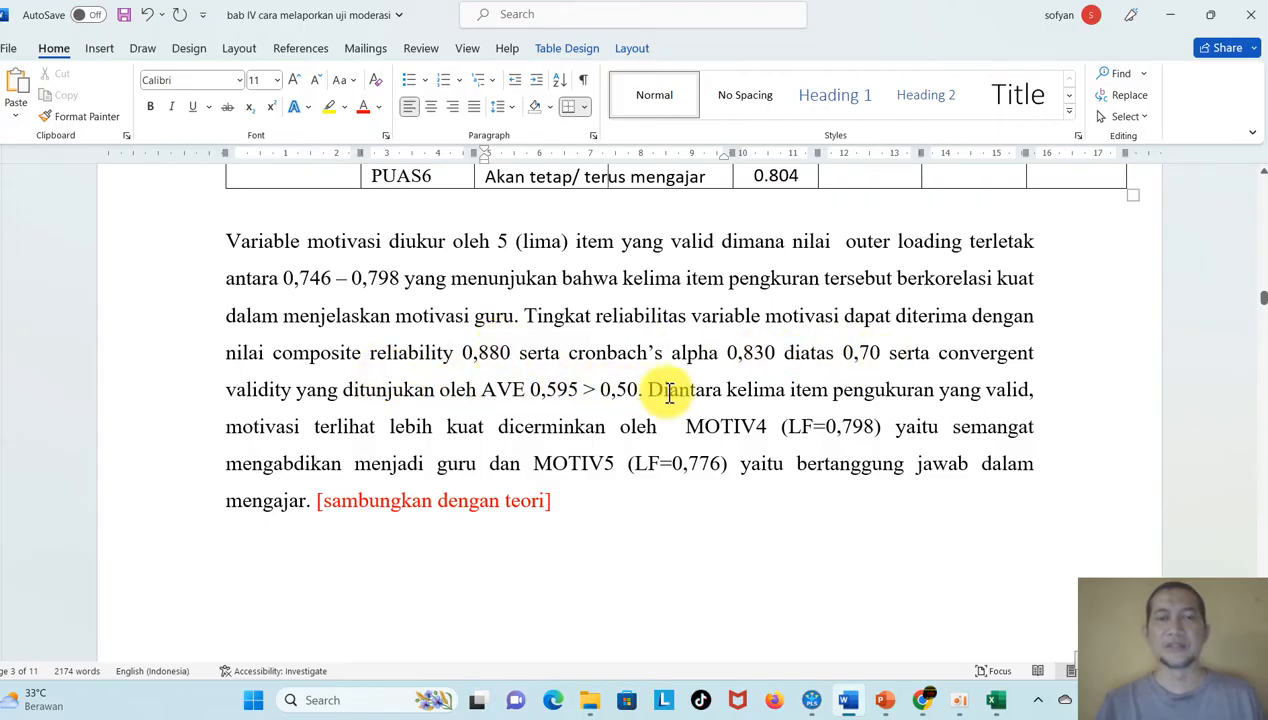
drag(654, 389, 880, 443)
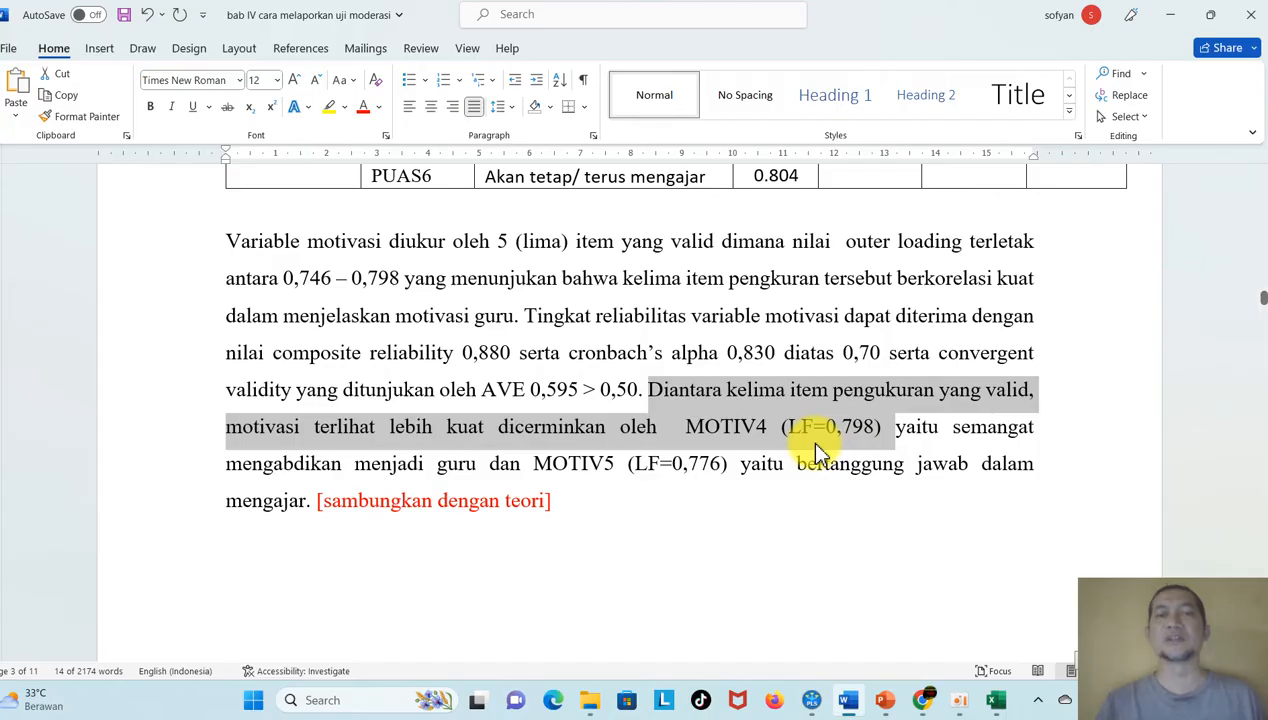
Step: Color the item, indicator and outer loading text of the MOTIV4 and MOTIV5 rows red in the measurement table
scroll(1262, 228, up, 5)
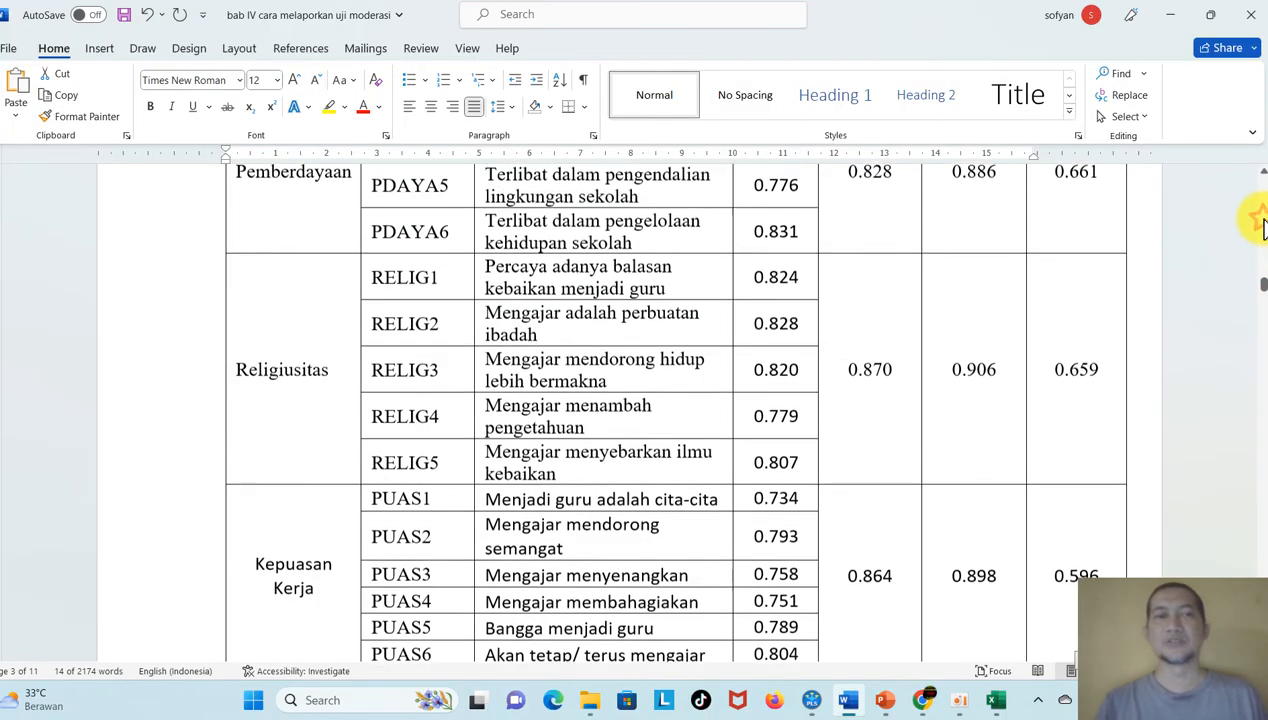
scroll(1260, 220, up, 5)
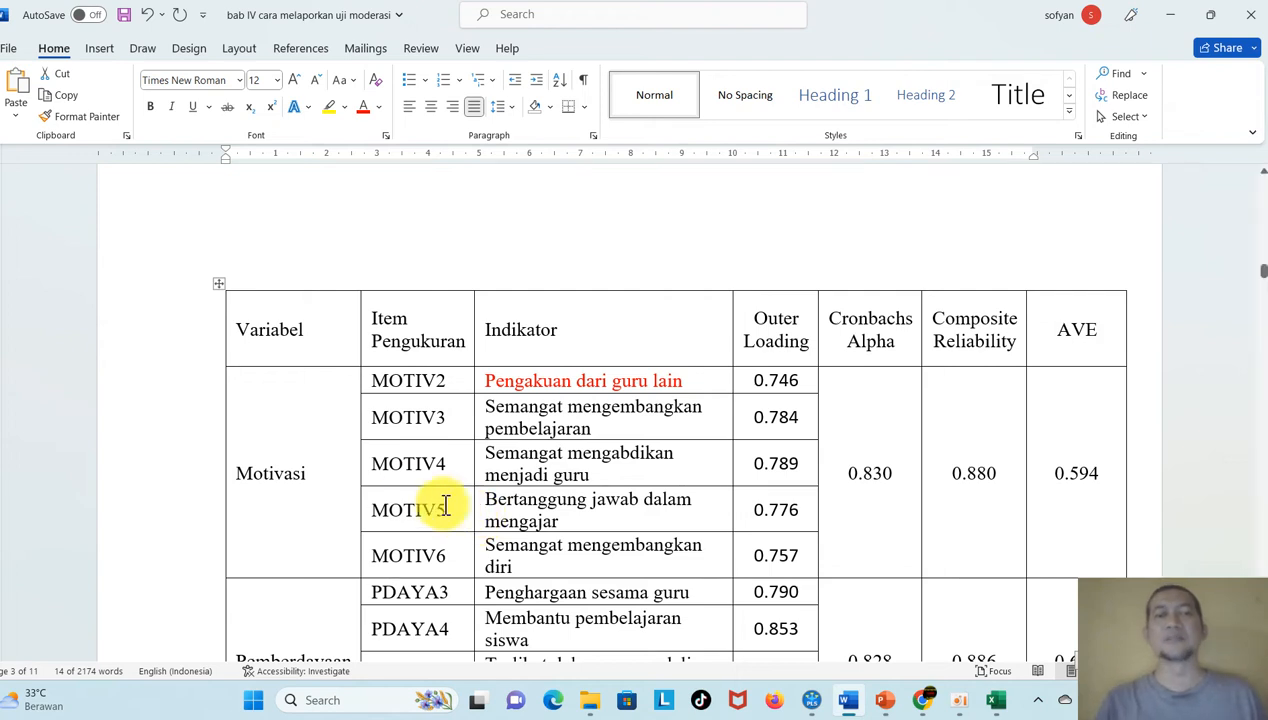
drag(362, 472, 765, 512)
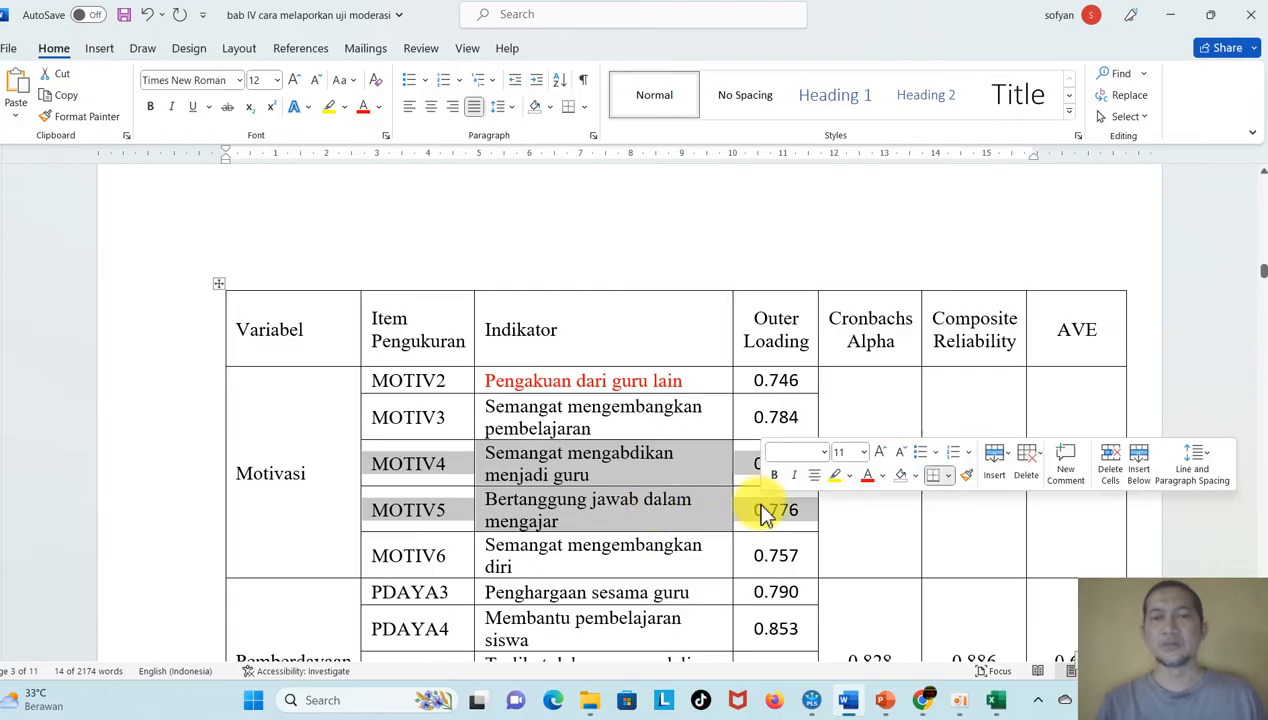
click(363, 107)
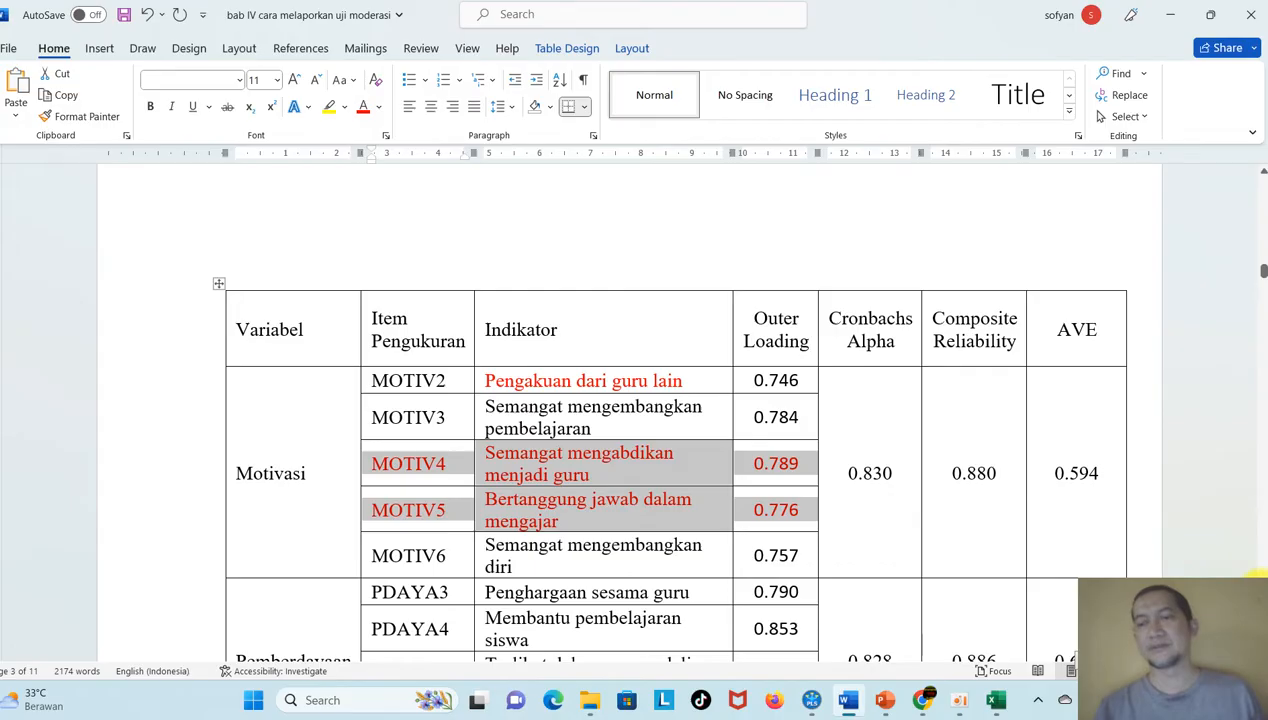
Step: Find the "Table Fornell dan Lacker" section and place the cursor in the paragraph below its table
scroll(1258, 578, down, 15)
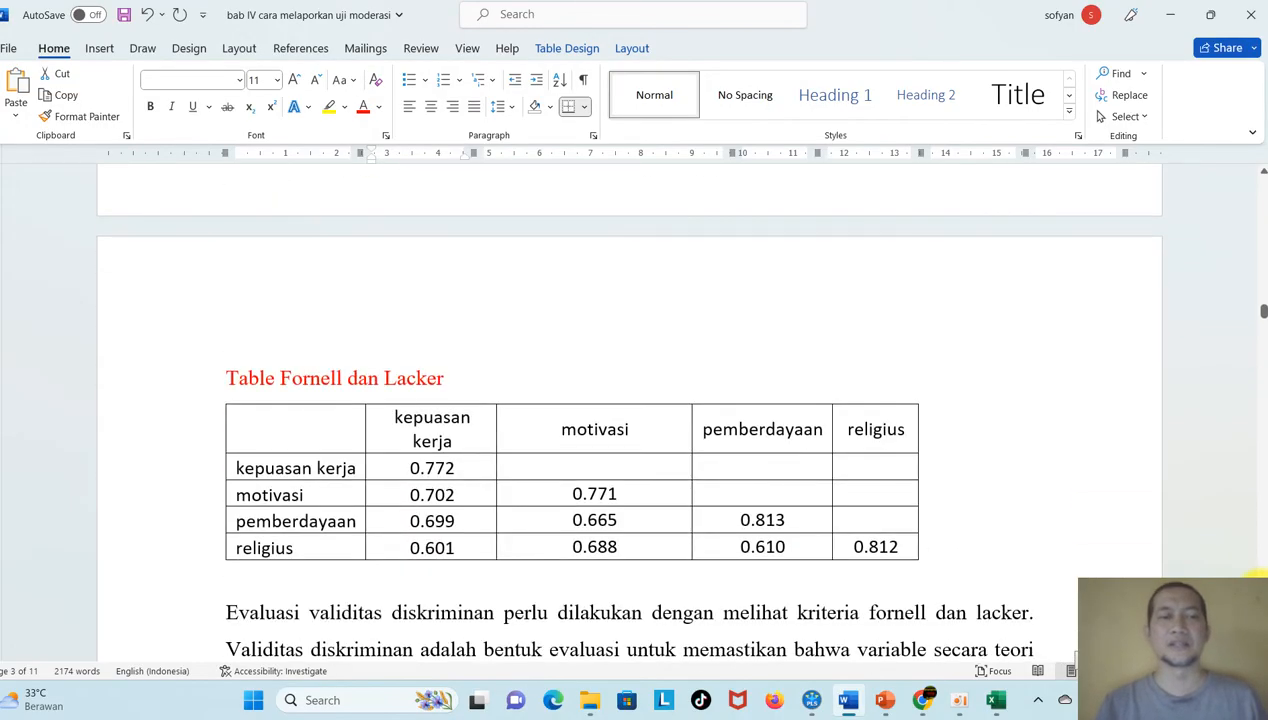
click(1264, 178)
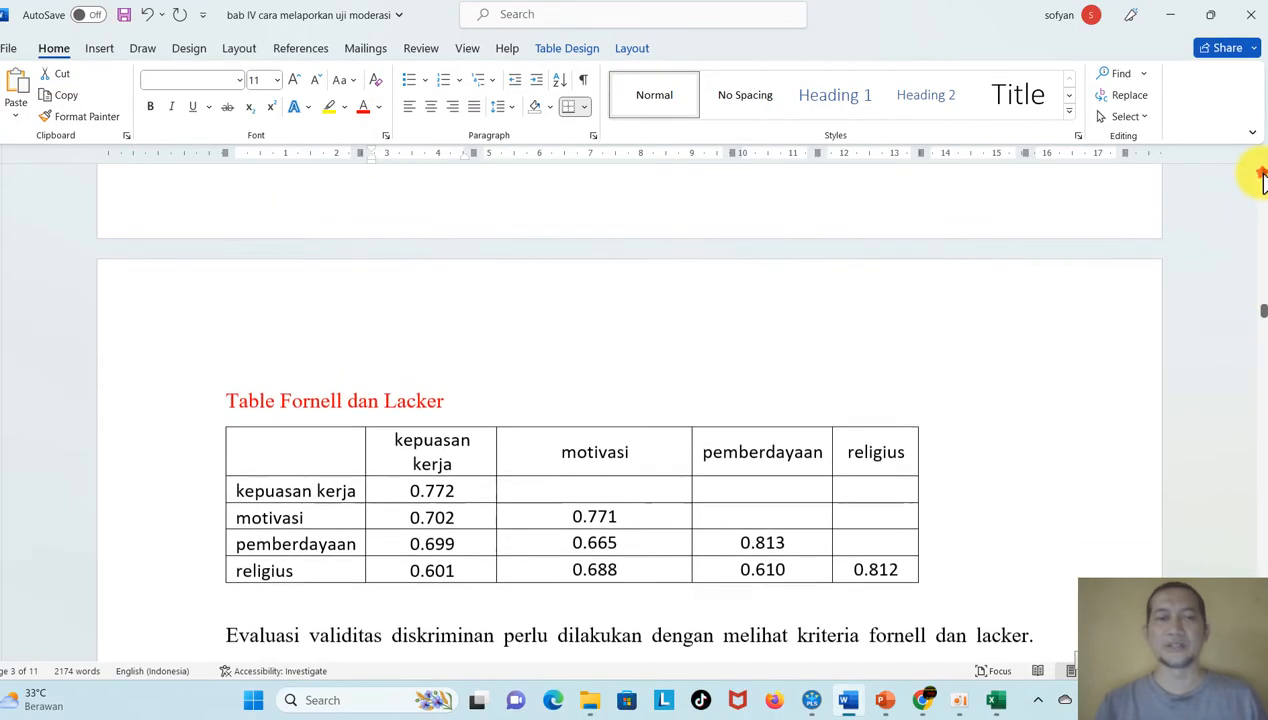
click(718, 630)
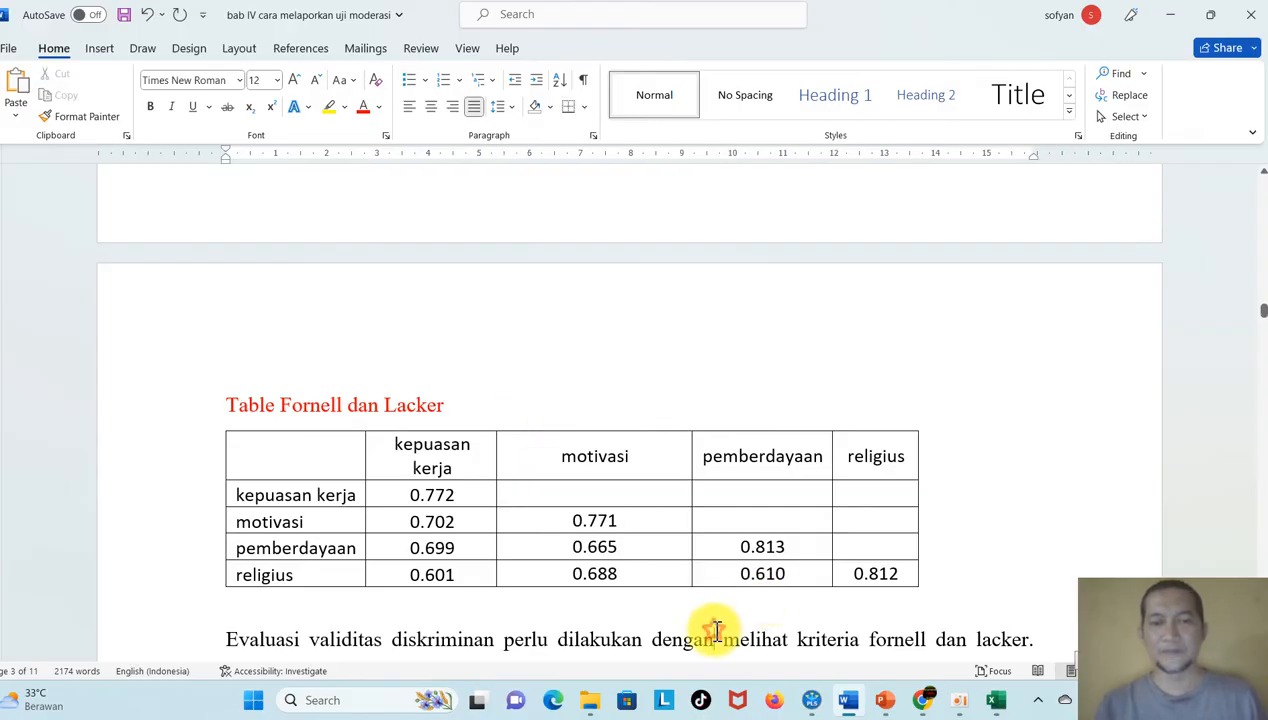
Step: Switch to SmartPLS and examine the discriminant validity results: the HTMT matrix, the HTMT bar chart and the Fornell-Larcker criterion
click(811, 701)
click(9, 506)
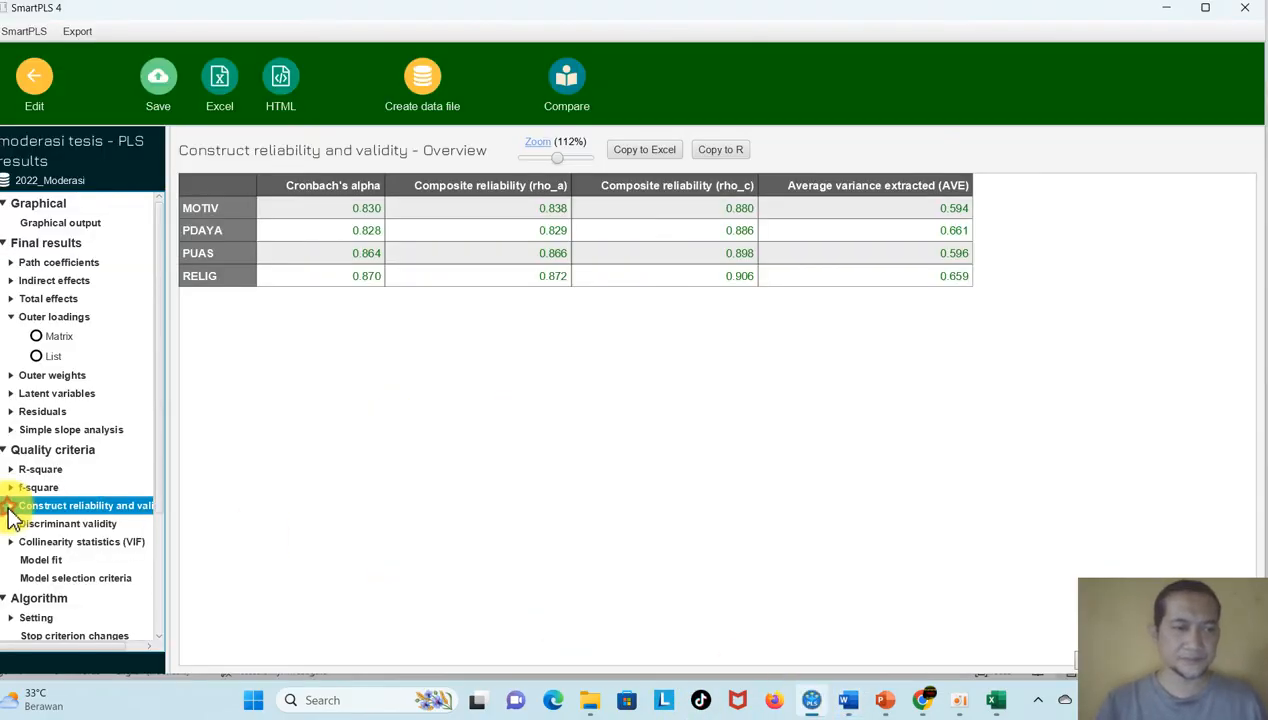
click(20, 526)
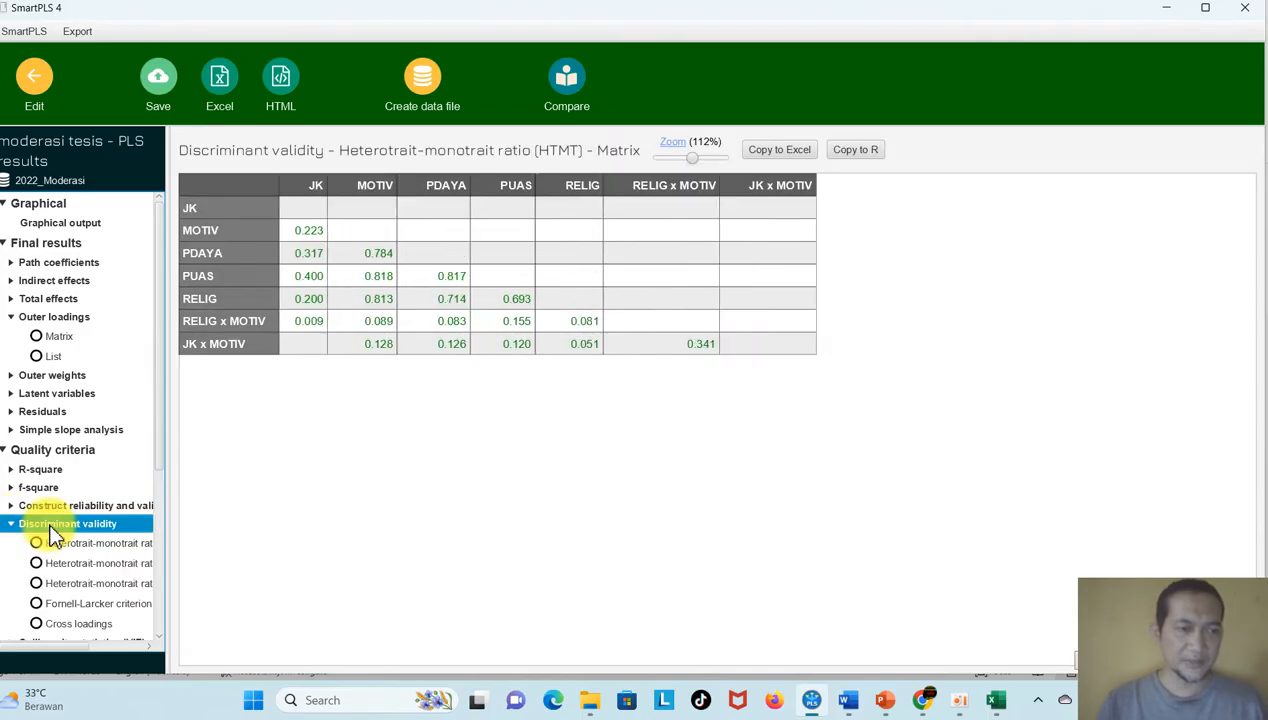
click(89, 624)
click(88, 606)
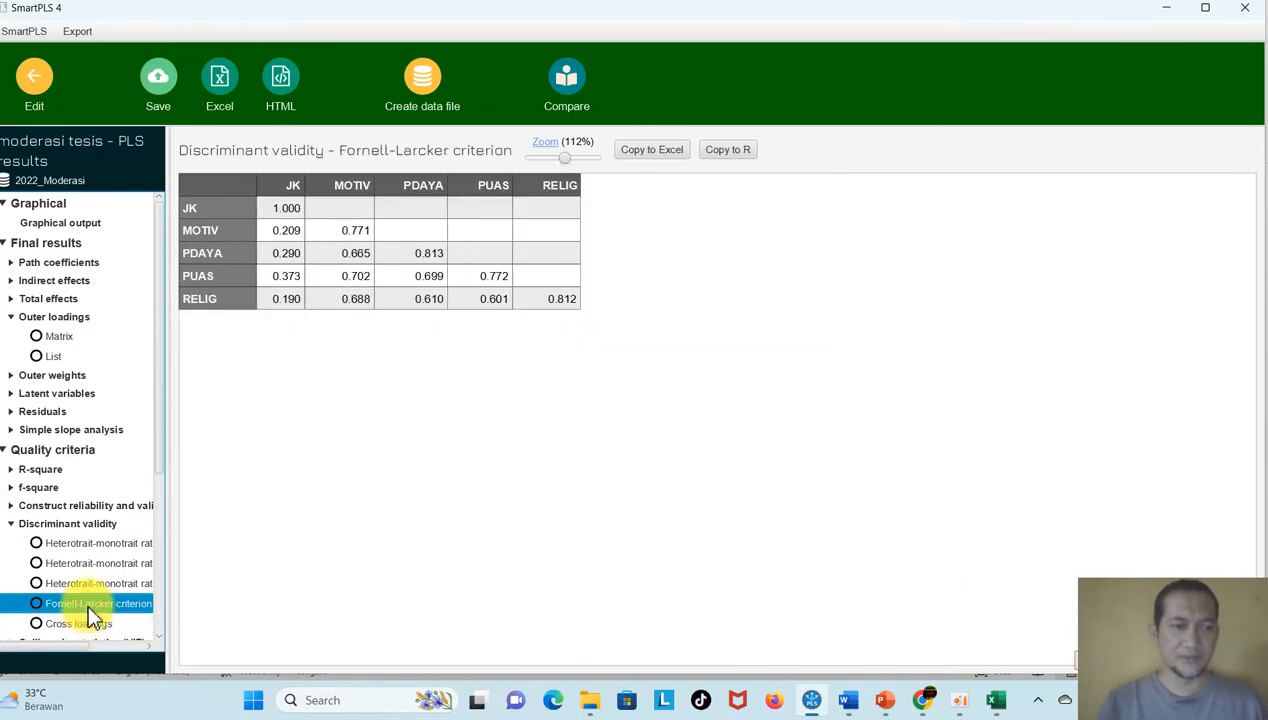
click(96, 586)
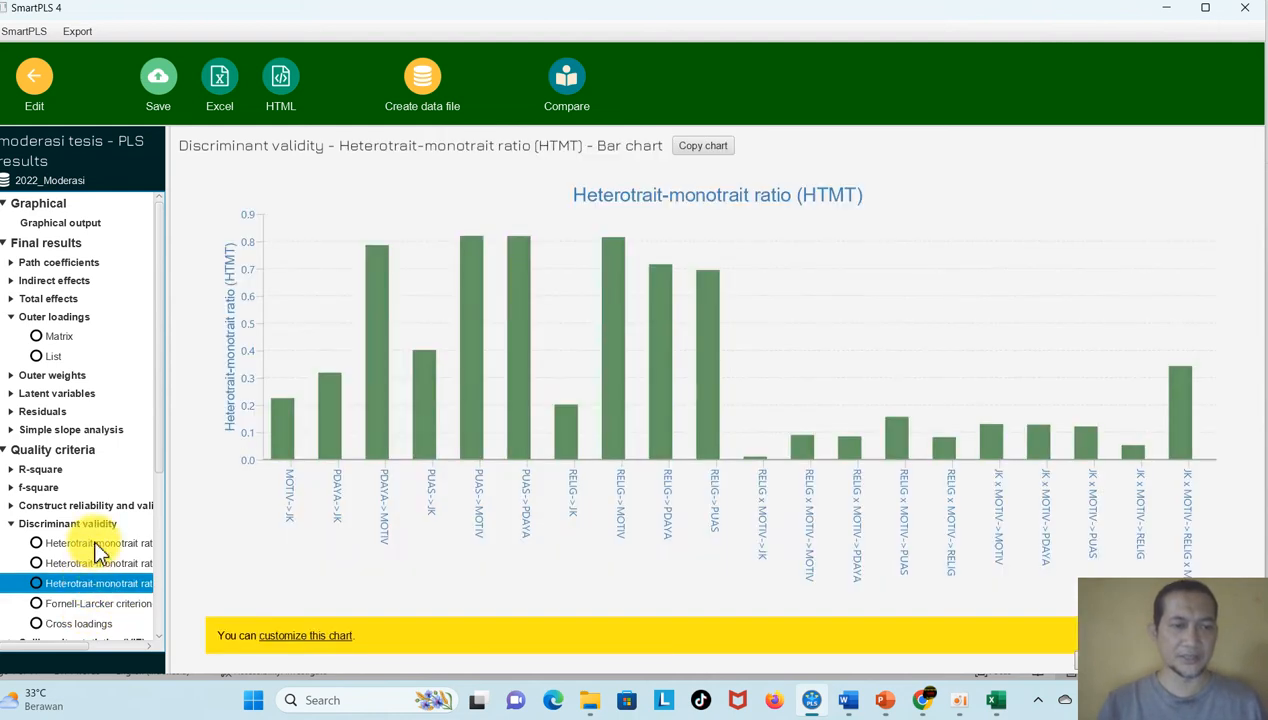
click(98, 545)
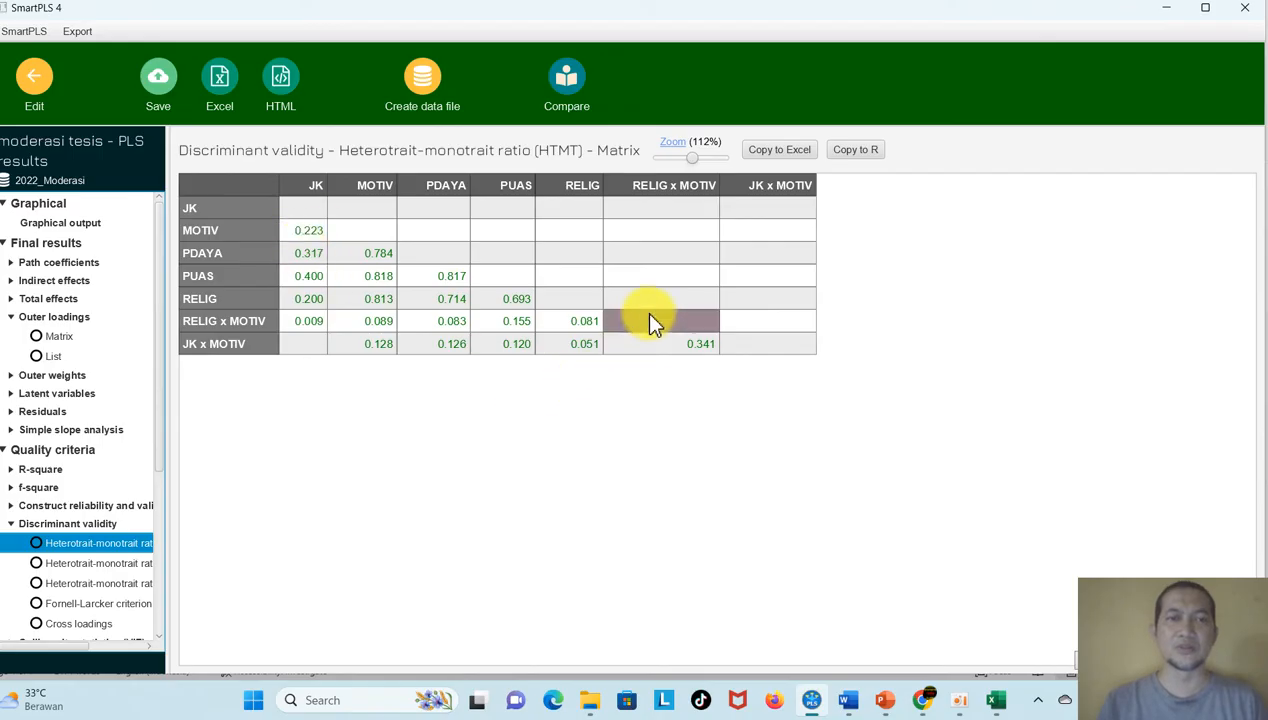
click(85, 604)
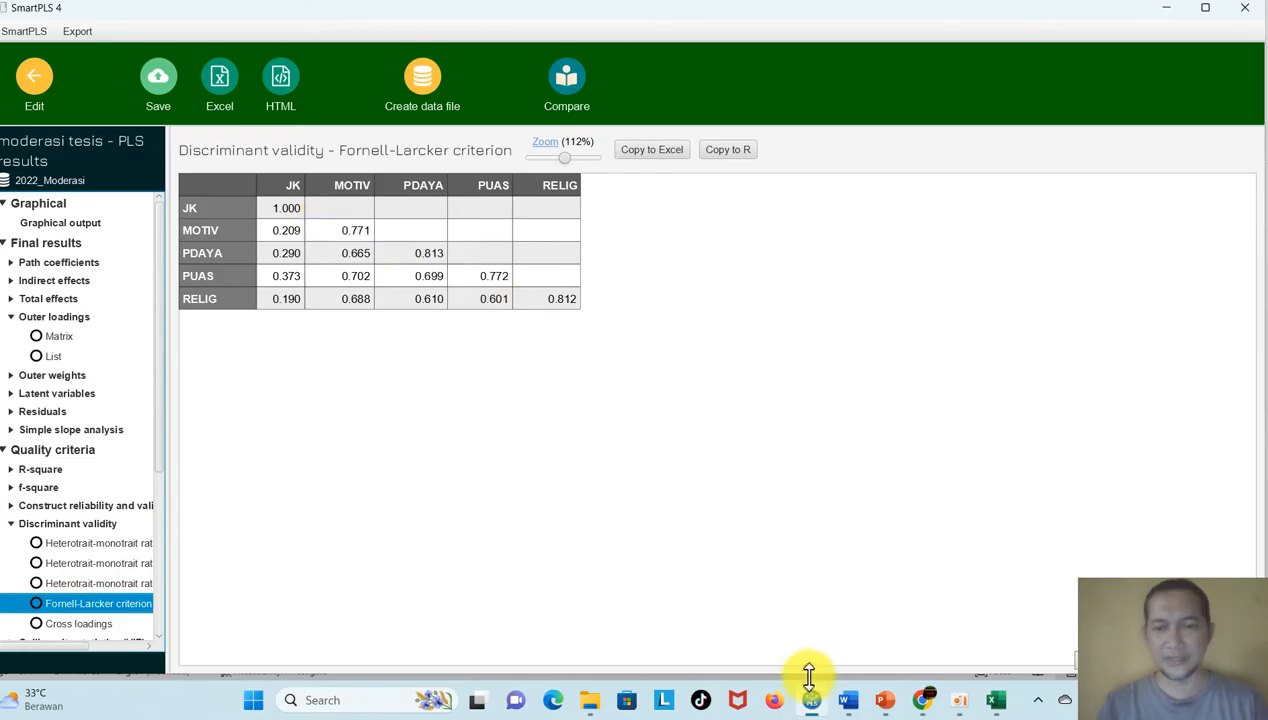
Step: Switch back to the Word document and highlight the four diagonal values of the Fornell and Lacker table in yellow
click(848, 700)
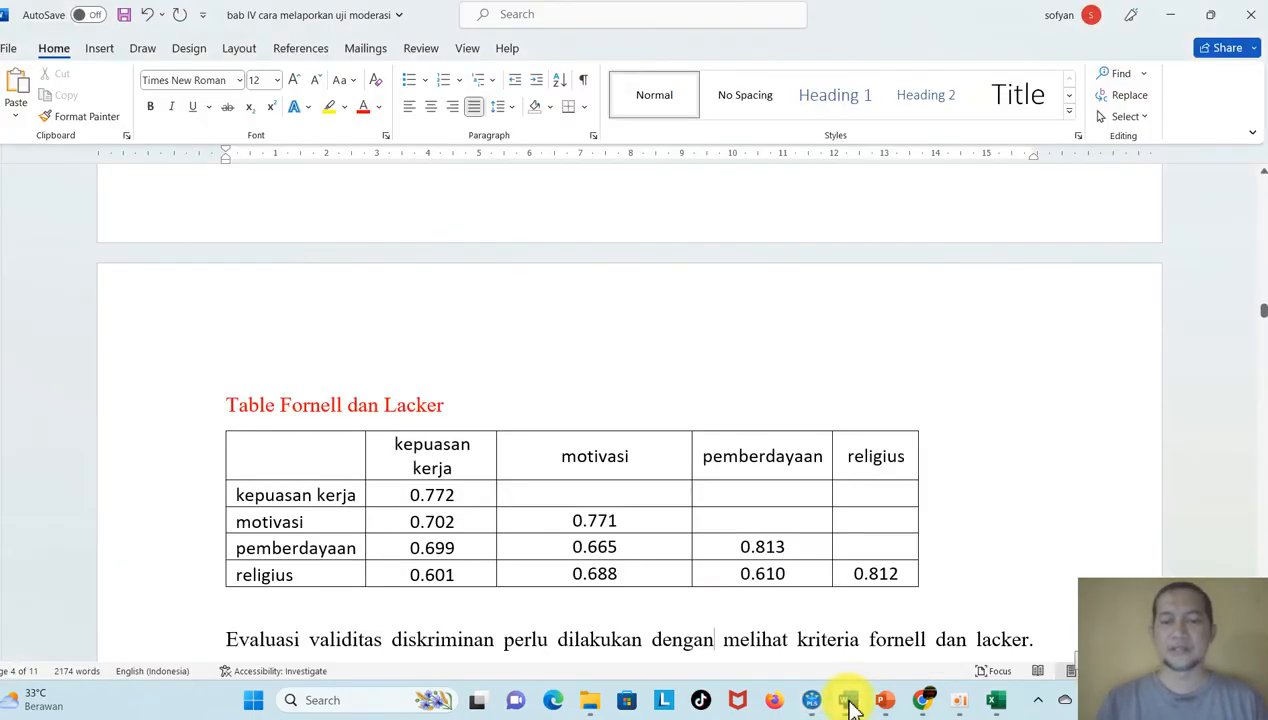
scroll(620, 420, down, 3)
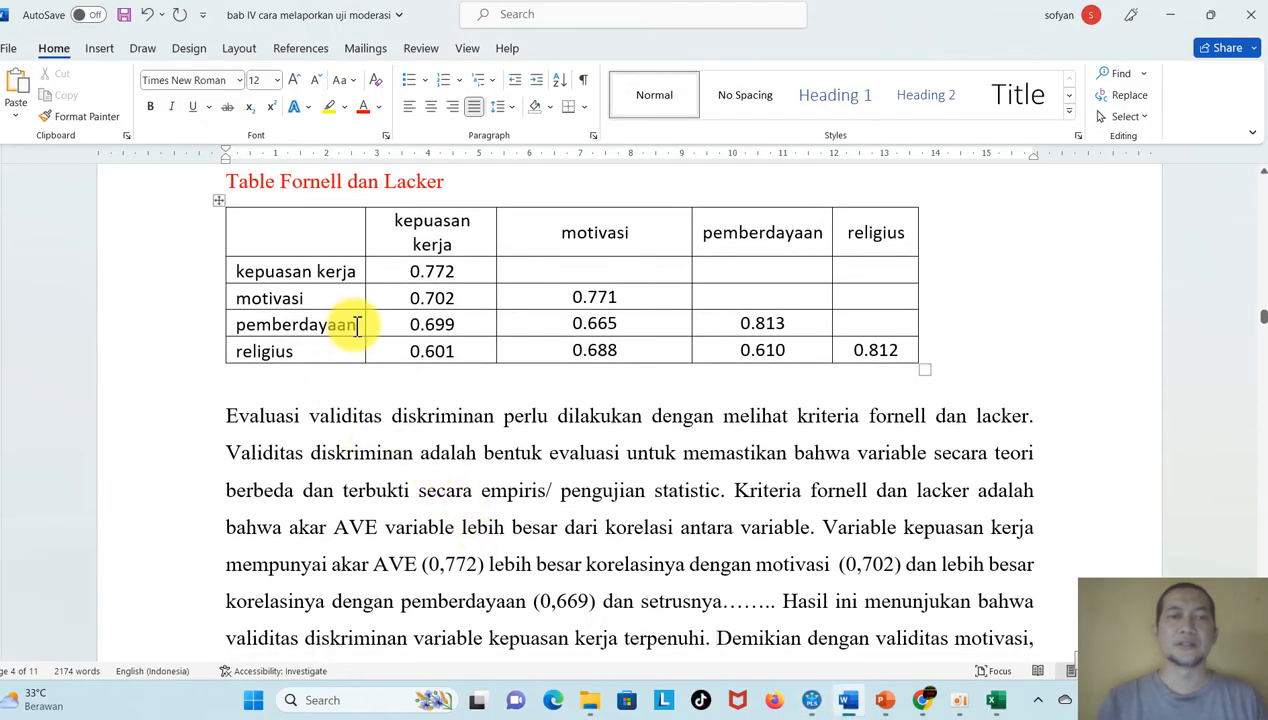
click(370, 272)
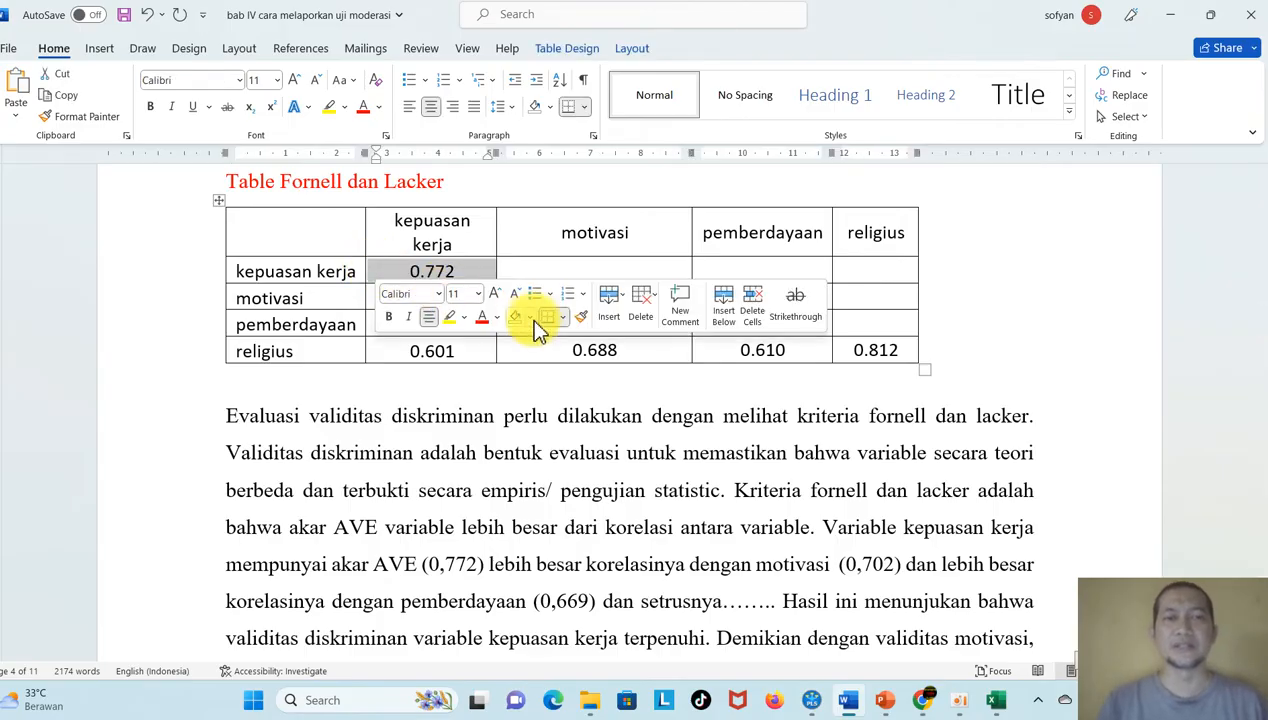
ctrl+click(832, 358)
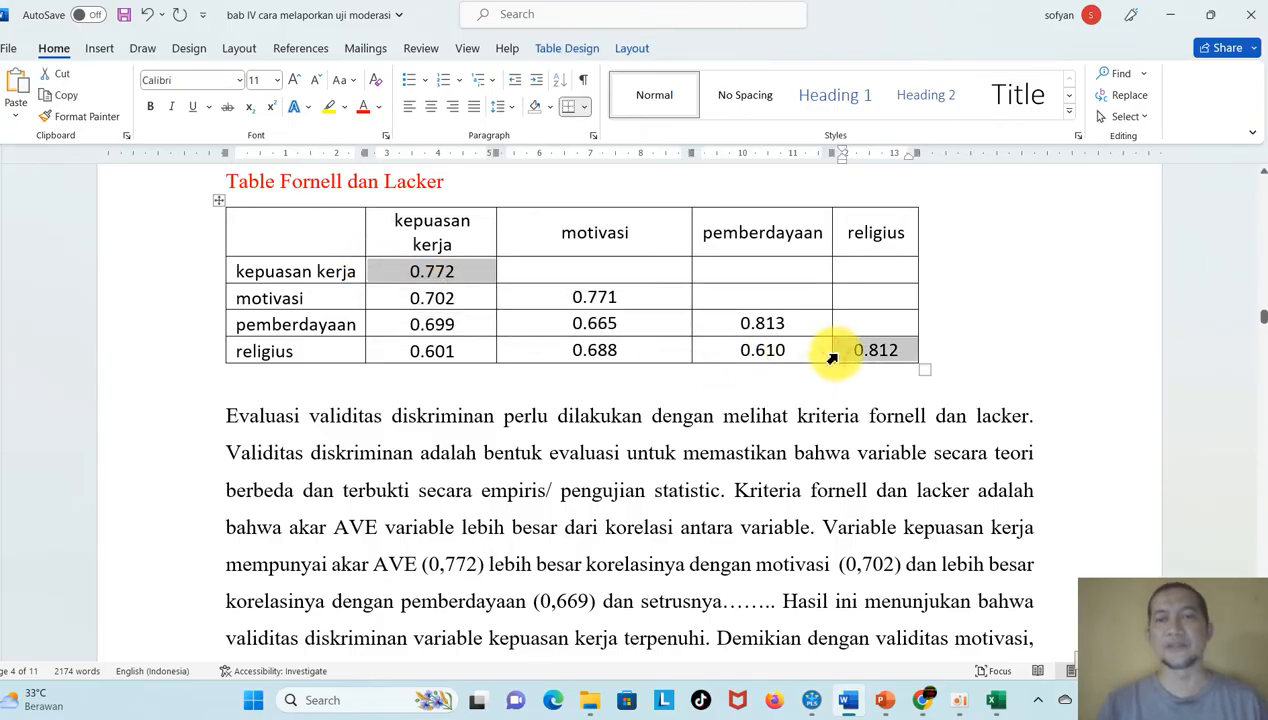
ctrl+click(693, 333)
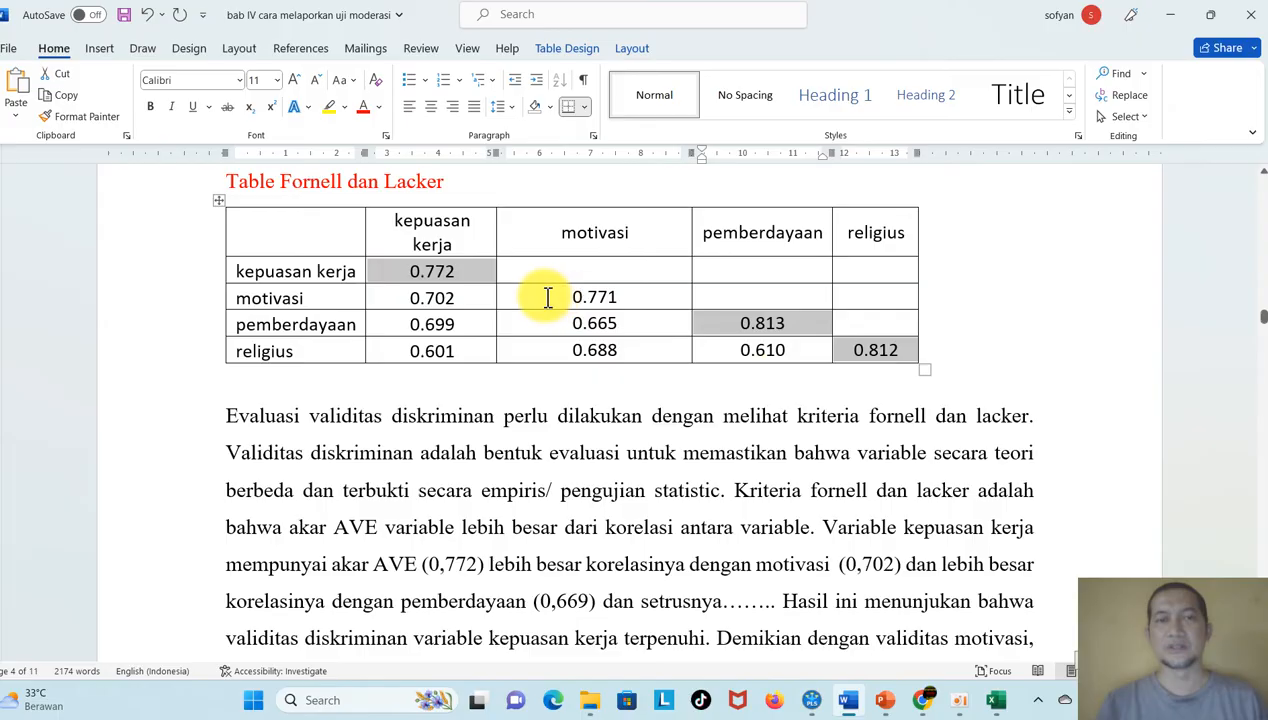
ctrl+click(502, 303)
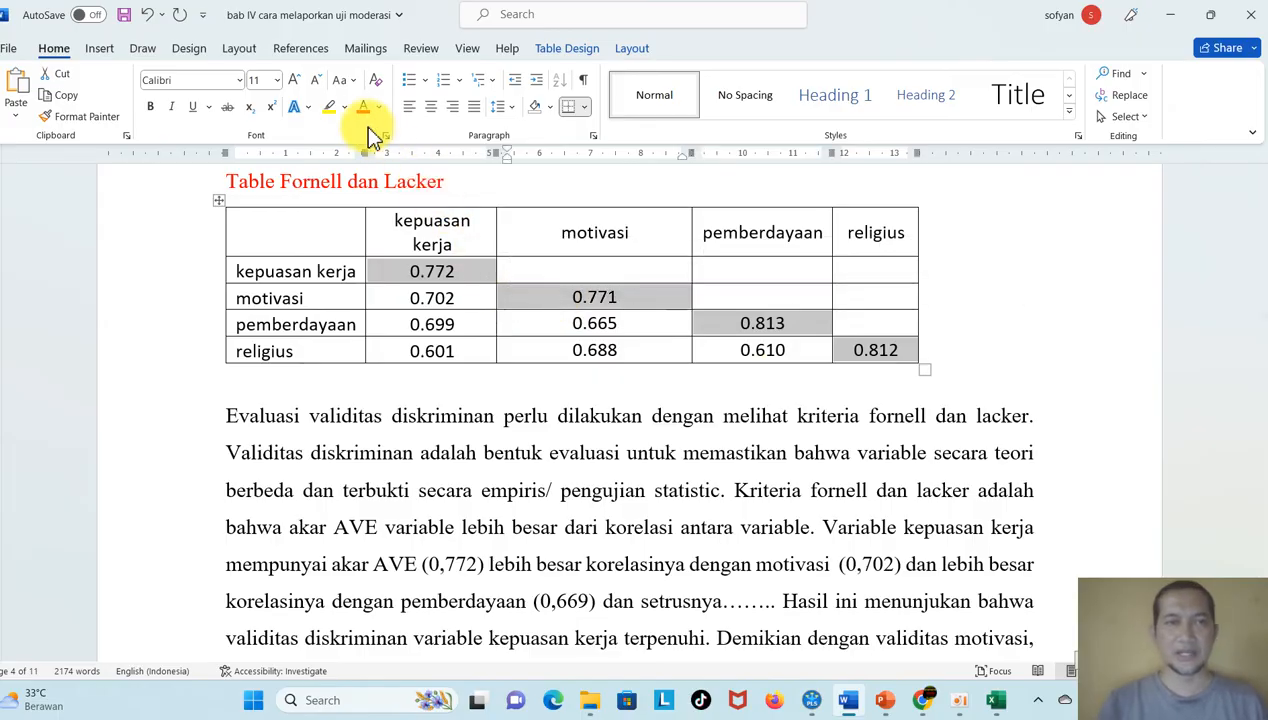
click(345, 108)
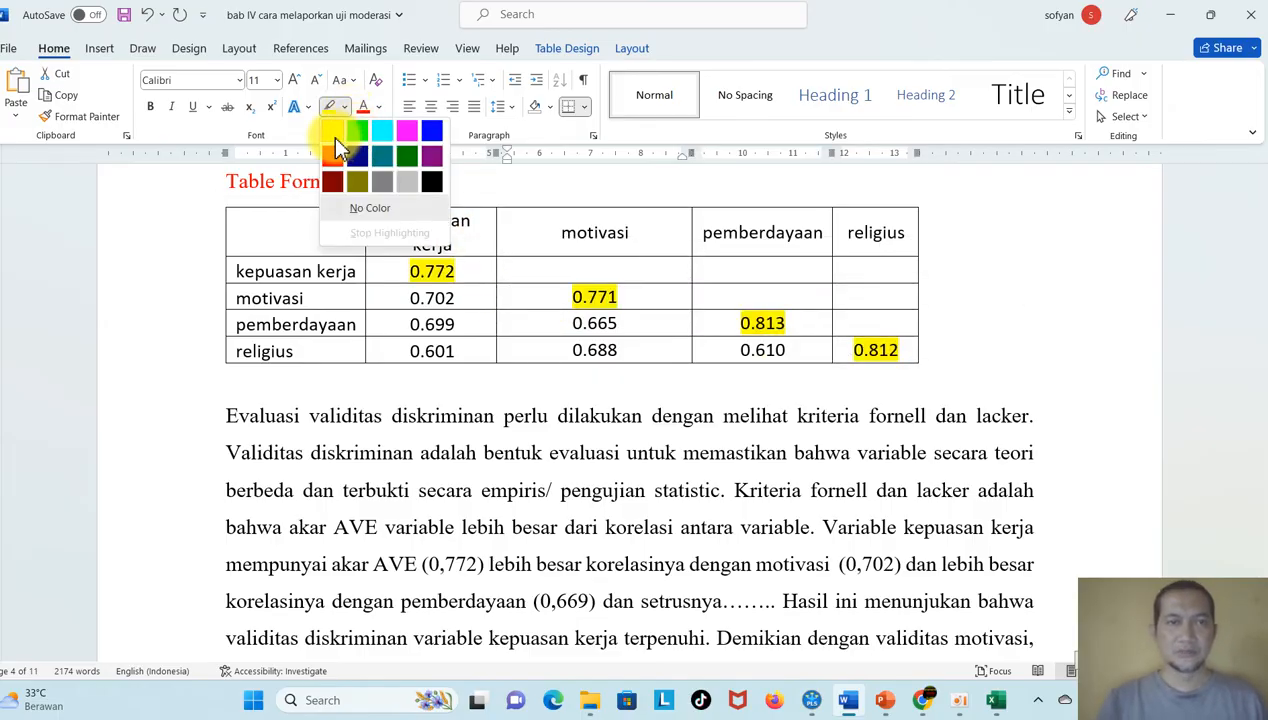
click(334, 138)
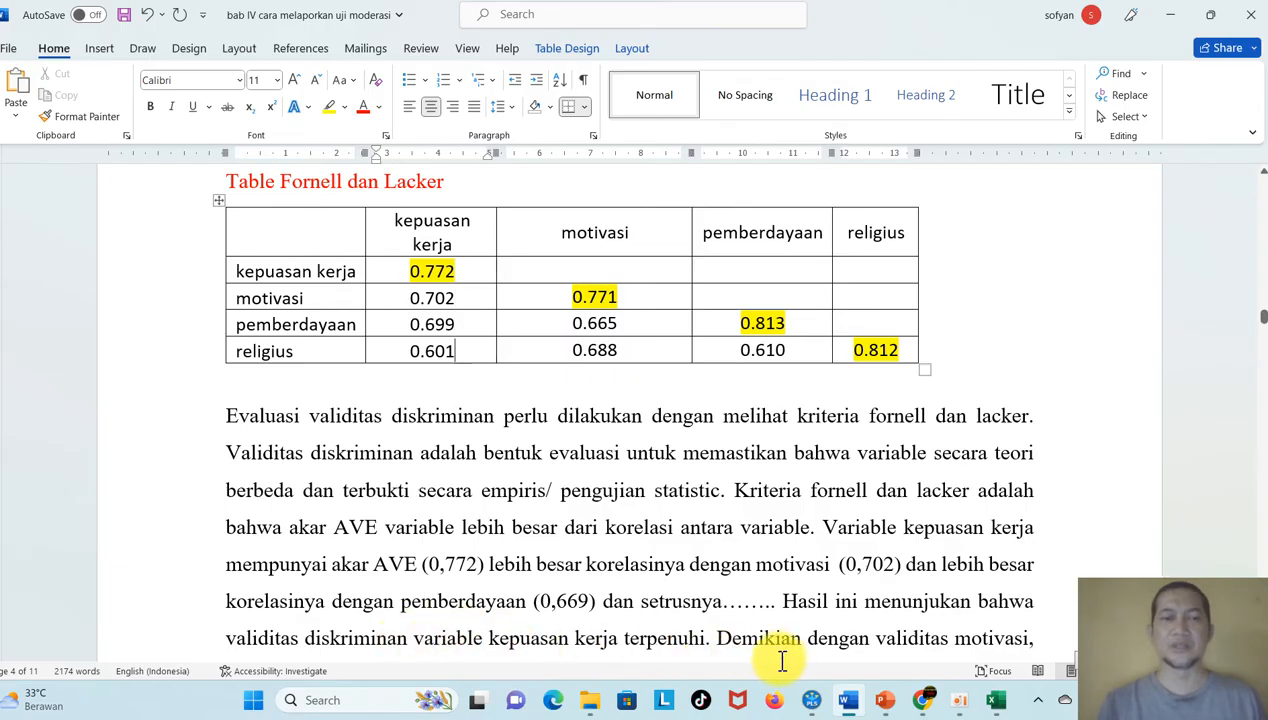
Step: Review the HTMT table and the Hair et al (2019) paragraph below it
scroll(783, 660, down, 4)
click(454, 638)
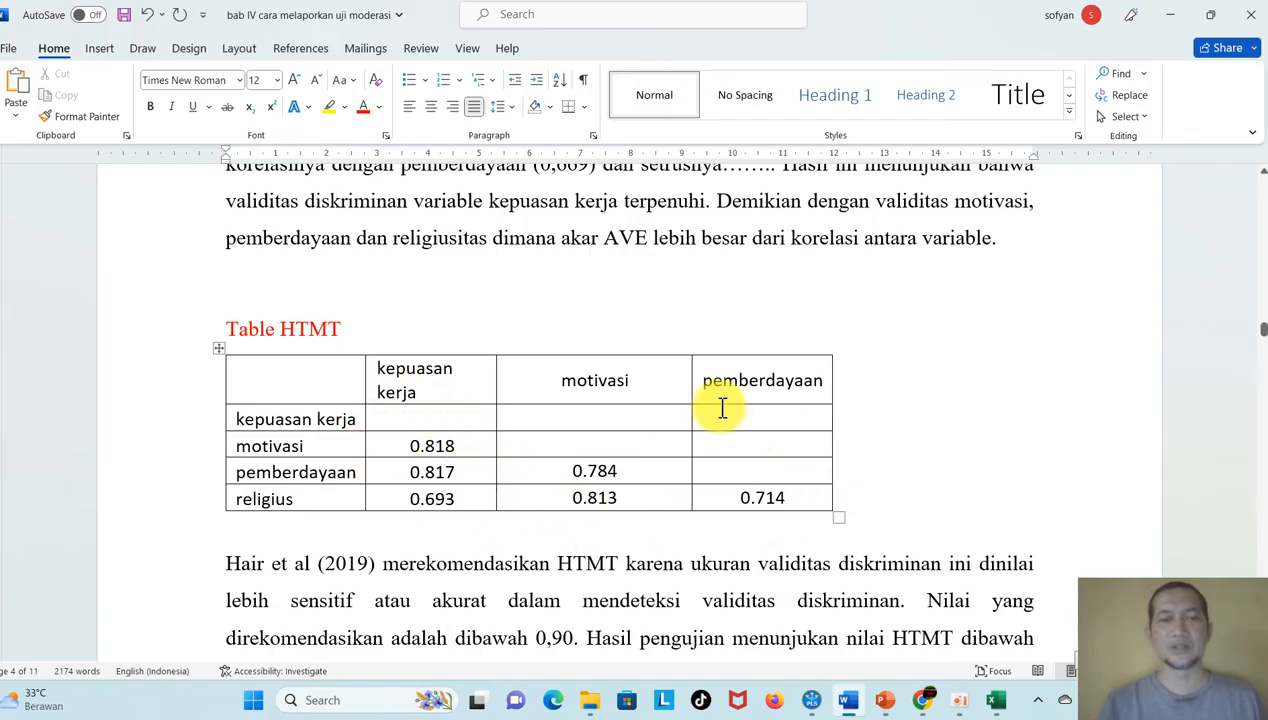
Step: Move the "Evaluasi Model Struktural" heading and its paragraph onto the next page by inserting blank lines above them
scroll(505, 567, down, 1)
scroll(505, 567, down, 10)
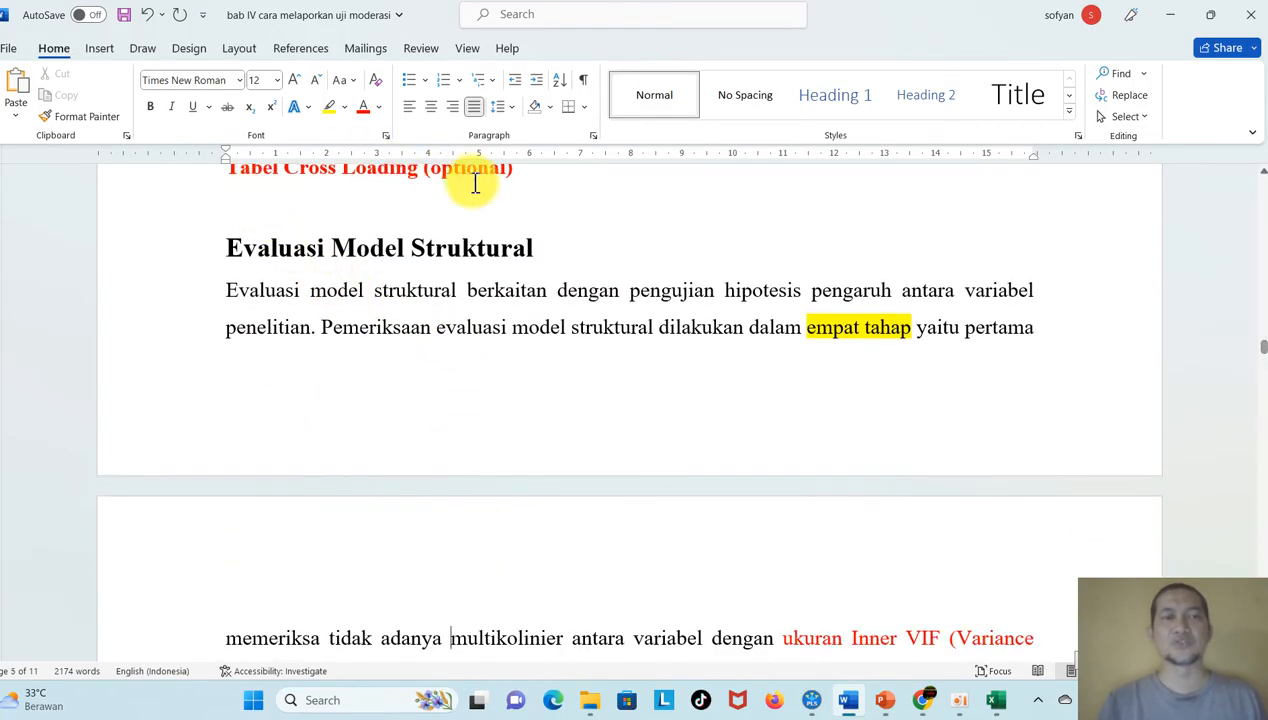
key(Return)
key(Return)
key(ctrl+Return)
scroll(641, 566, down, 4)
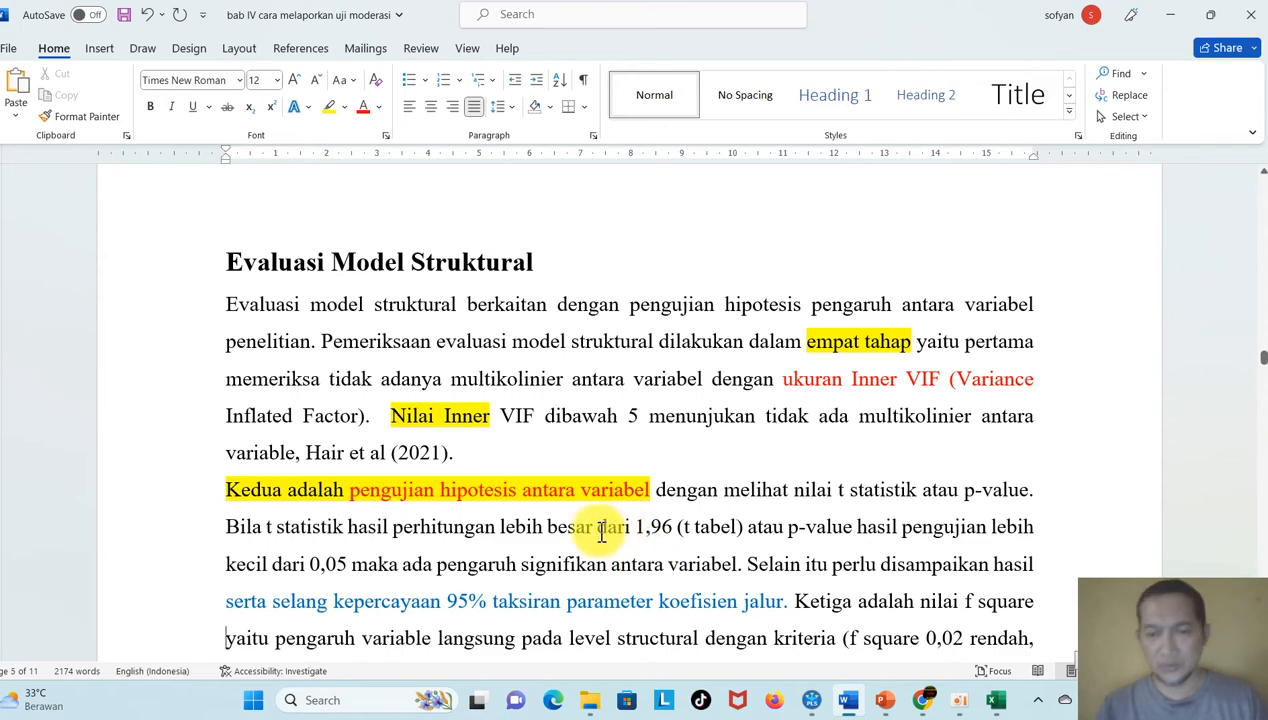
Step: Switch to SmartPLS and run bootstrapping on the model with the Bias-corrected and accelerated (BCa) bootstrap confidence interval method
click(812, 702)
click(37, 75)
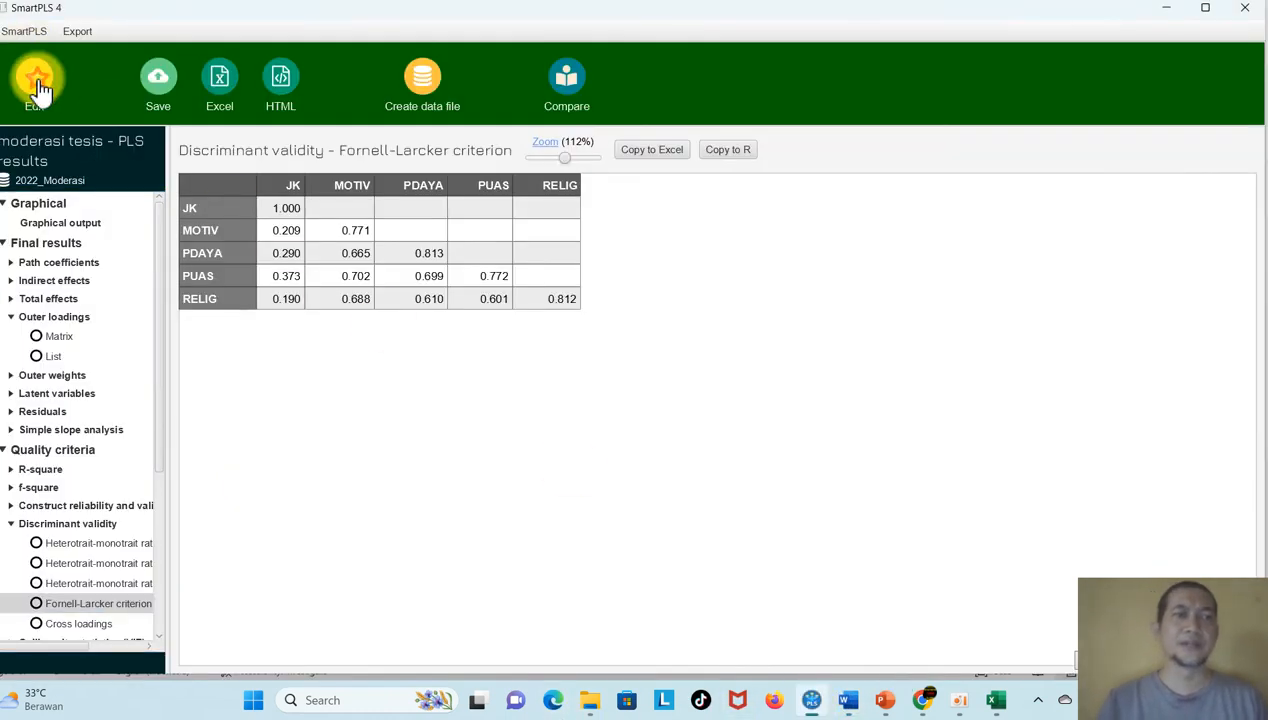
click(166, 84)
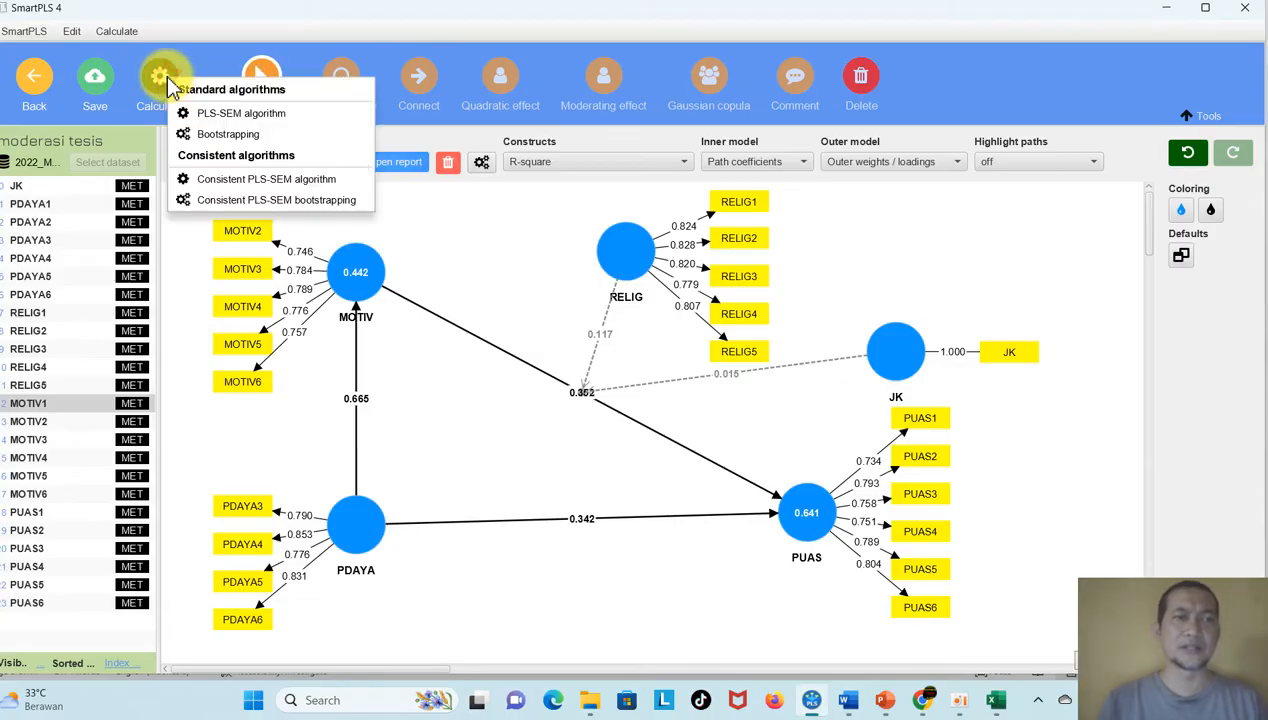
click(258, 137)
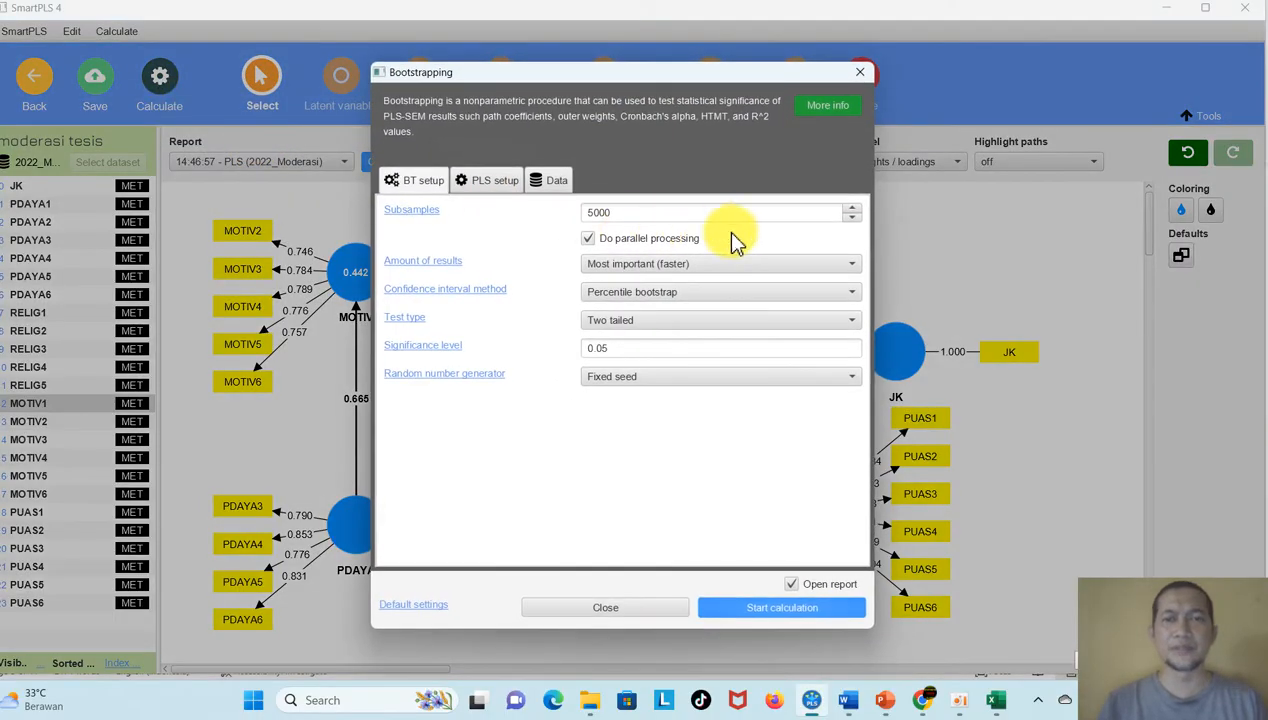
click(645, 300)
click(674, 362)
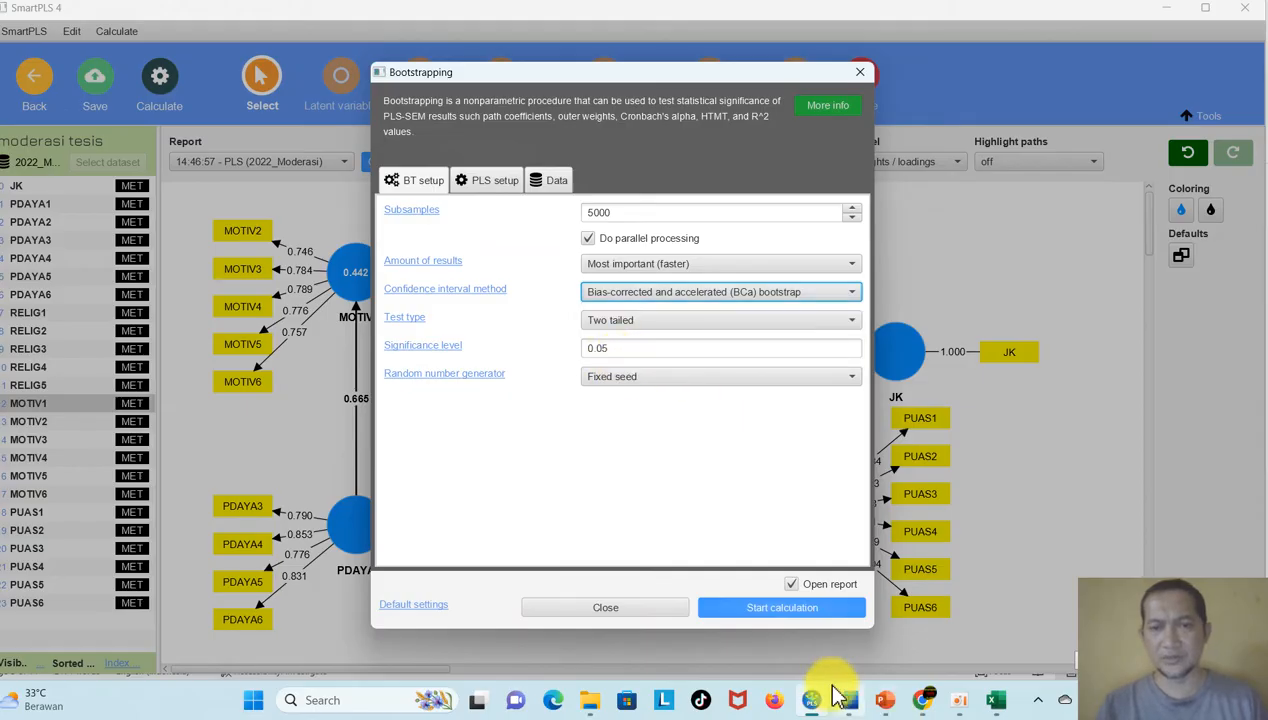
click(782, 609)
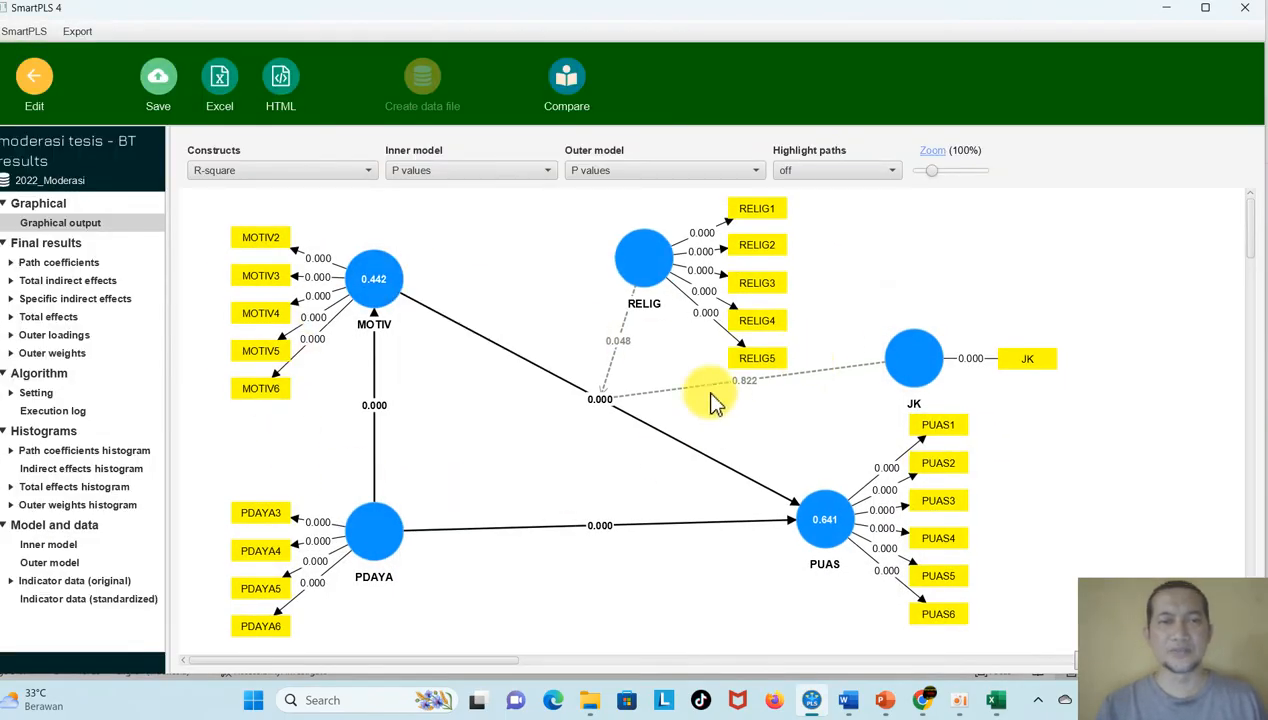
Step: Review the p-value and 95% confidence interval criteria in the Word document and the "Evaluasi Model Struktural" slide in PowerPoint
click(845, 700)
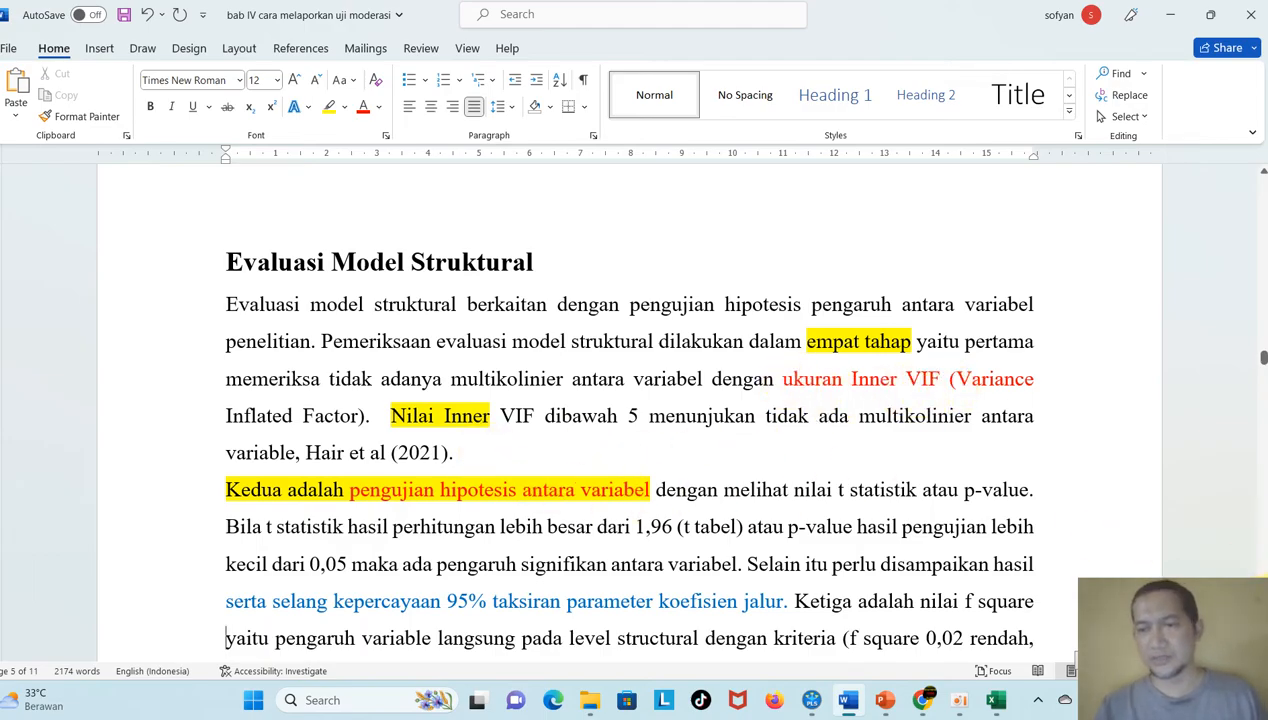
scroll(697, 603, down, 3)
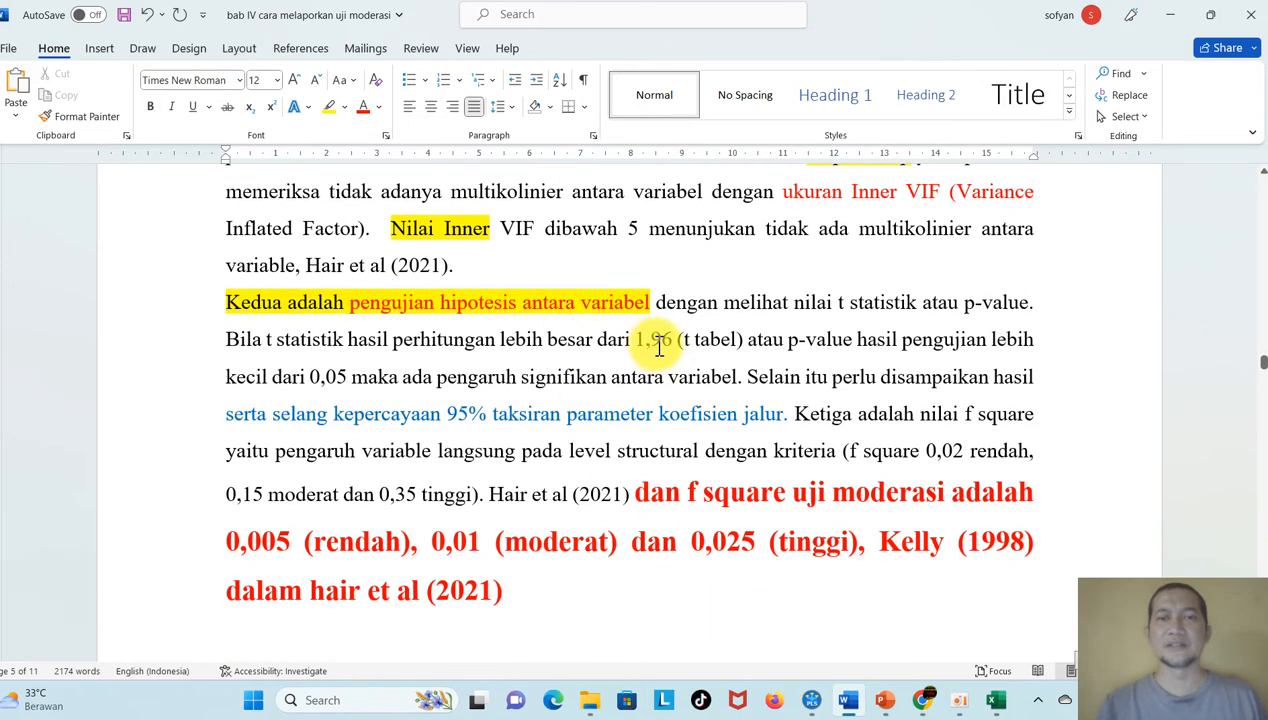
drag(789, 345, 851, 340)
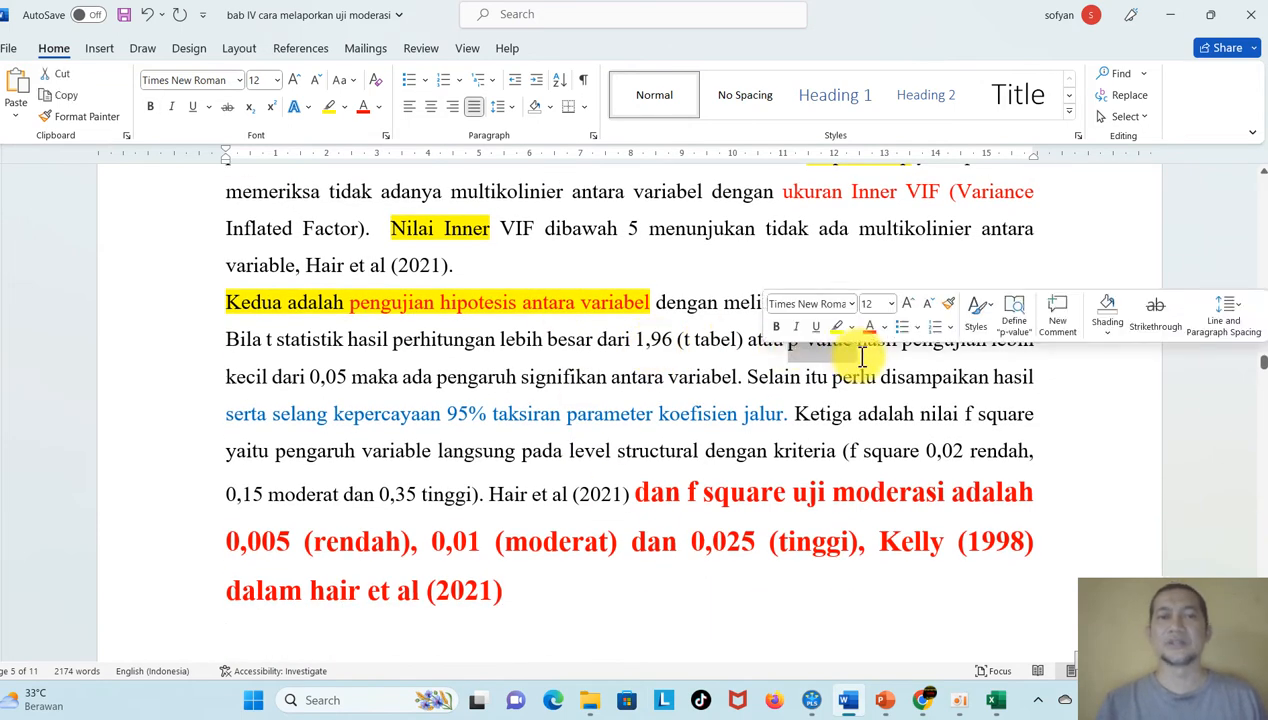
drag(232, 413, 820, 410)
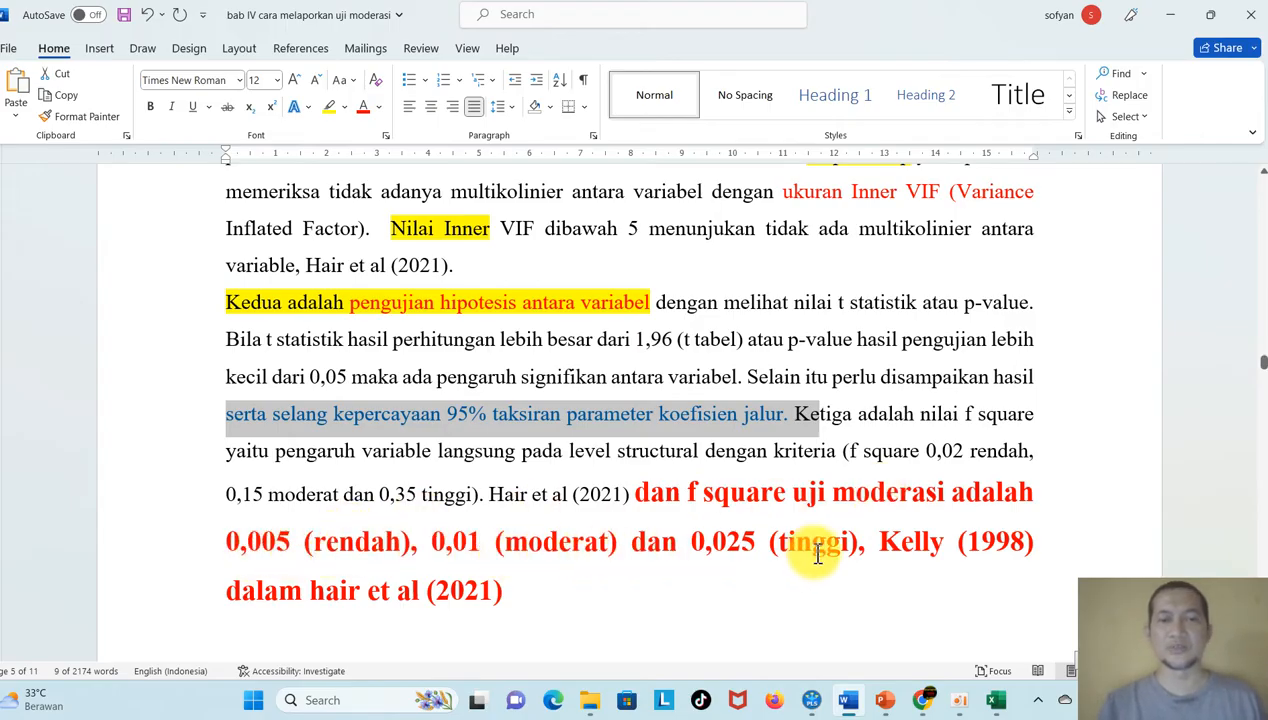
click(885, 701)
key(Page_Down)
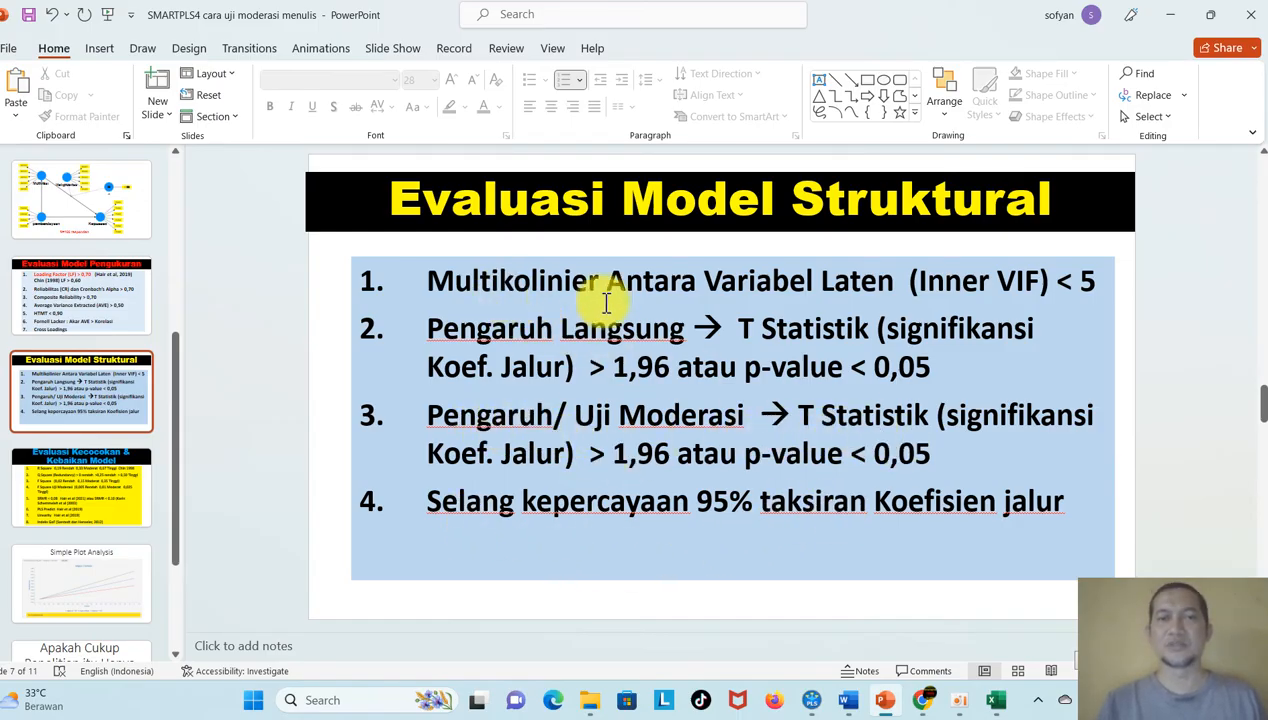
Step: Switch to SmartPLS, open the PLS report of 2022_Moderasi and examine the inner model collinearity statistics (VIF)
click(811, 700)
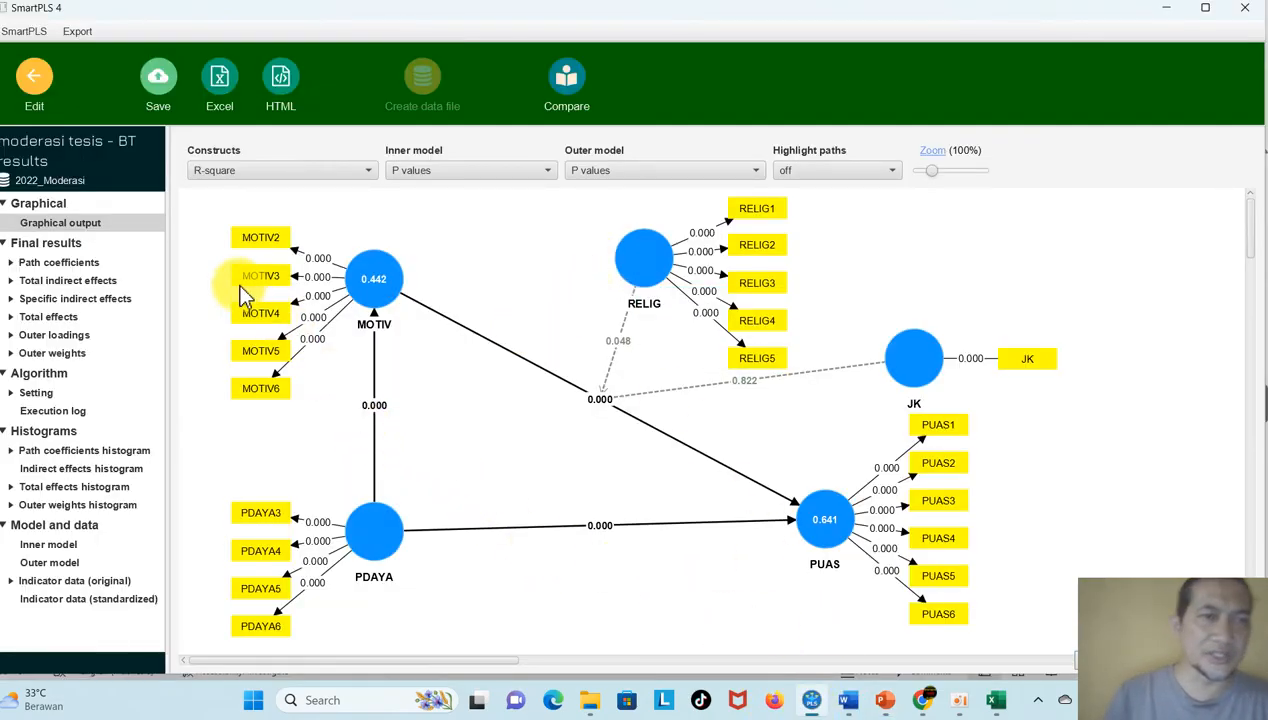
click(38, 82)
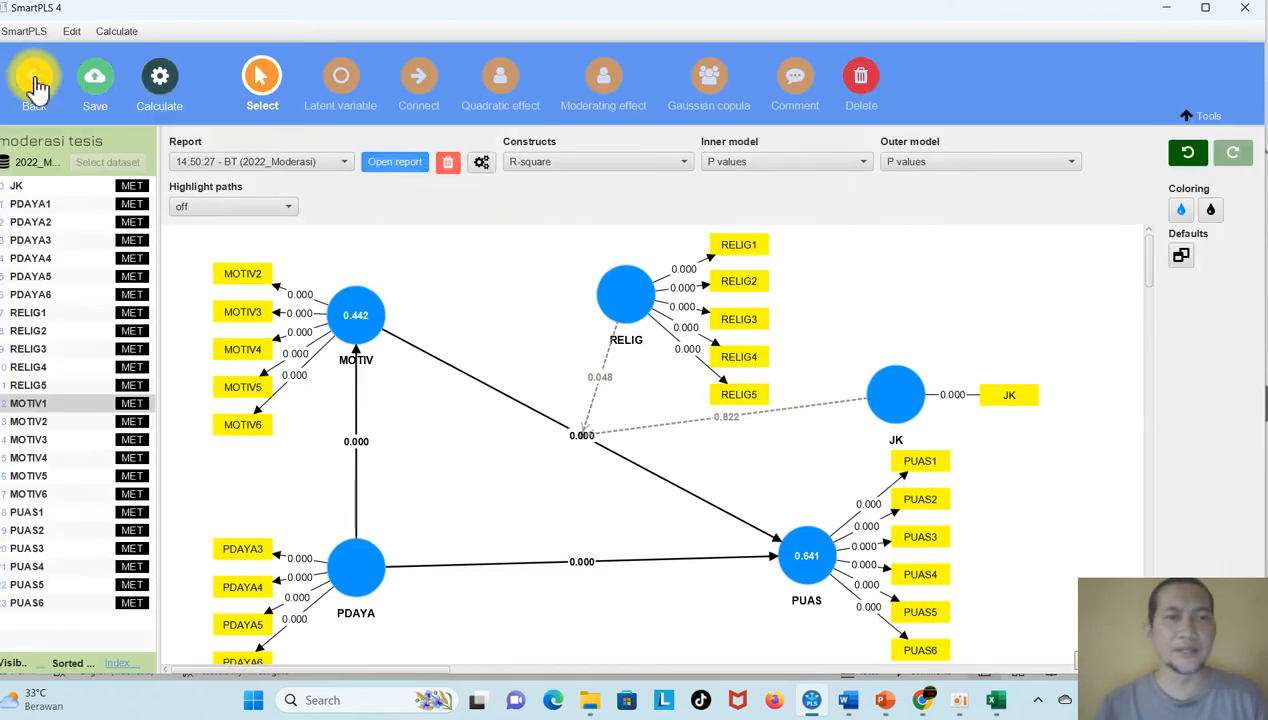
click(313, 167)
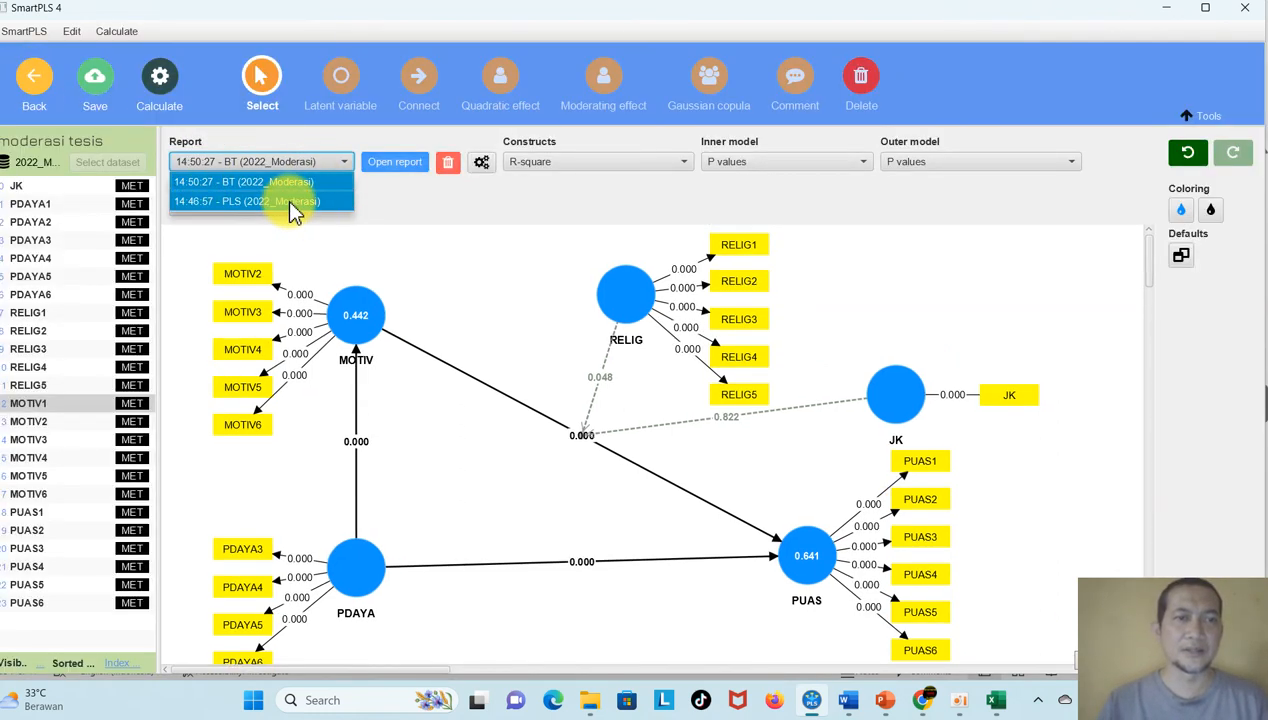
click(290, 204)
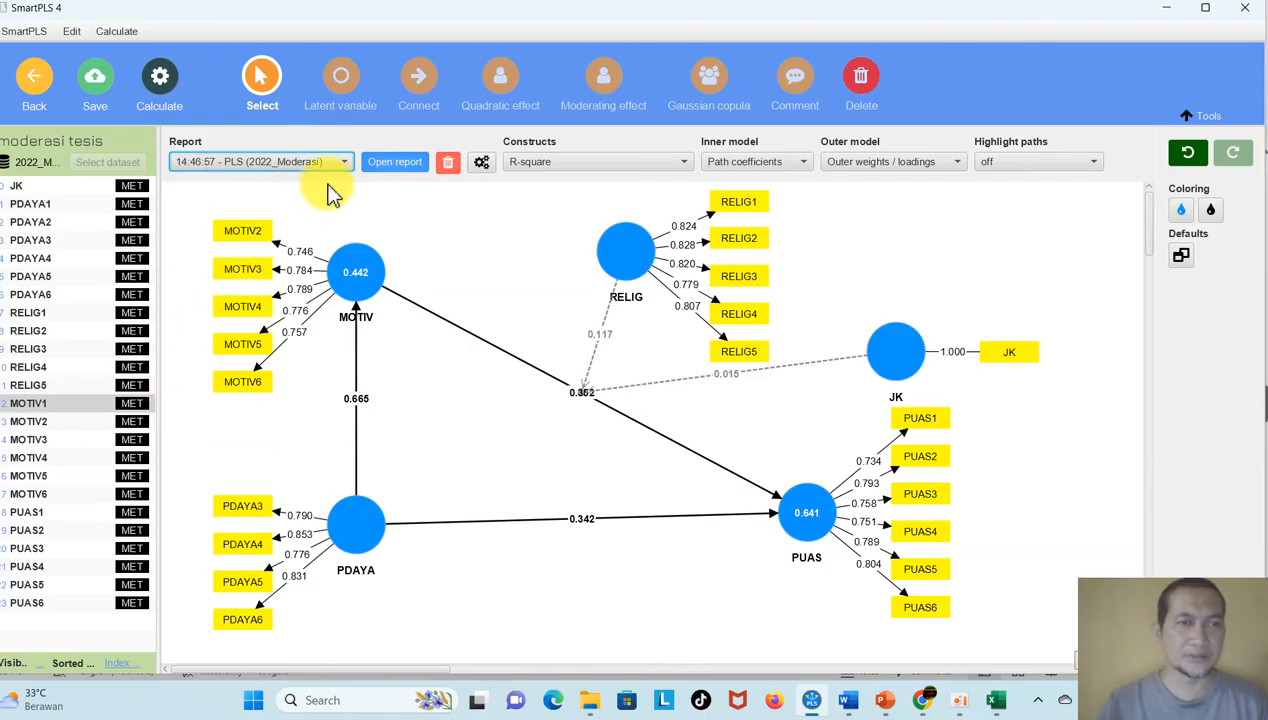
click(403, 163)
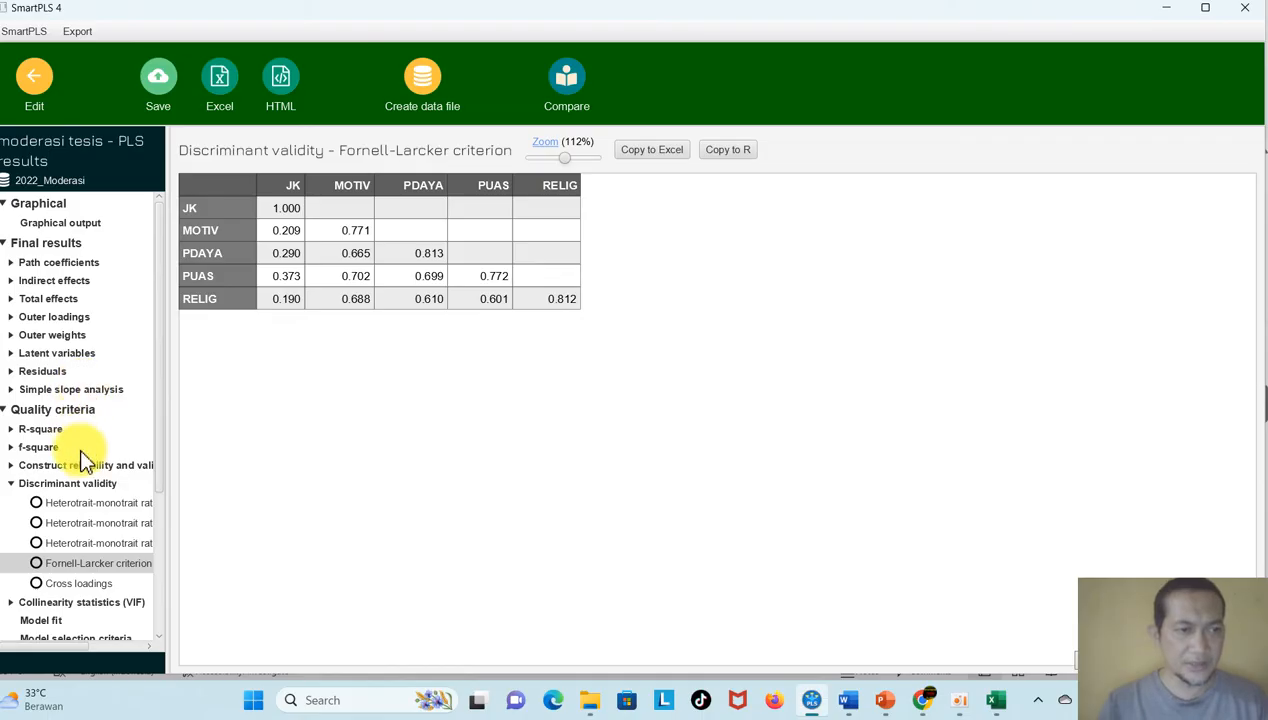
click(11, 487)
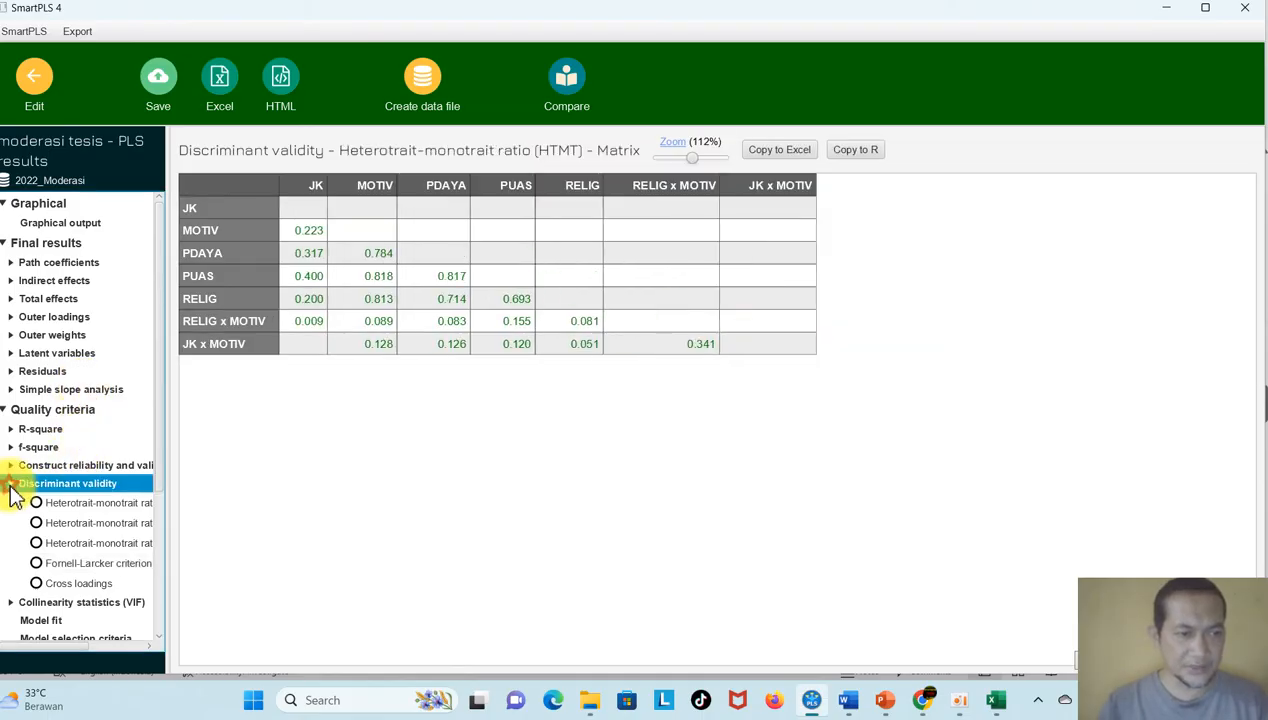
click(10, 487)
click(110, 503)
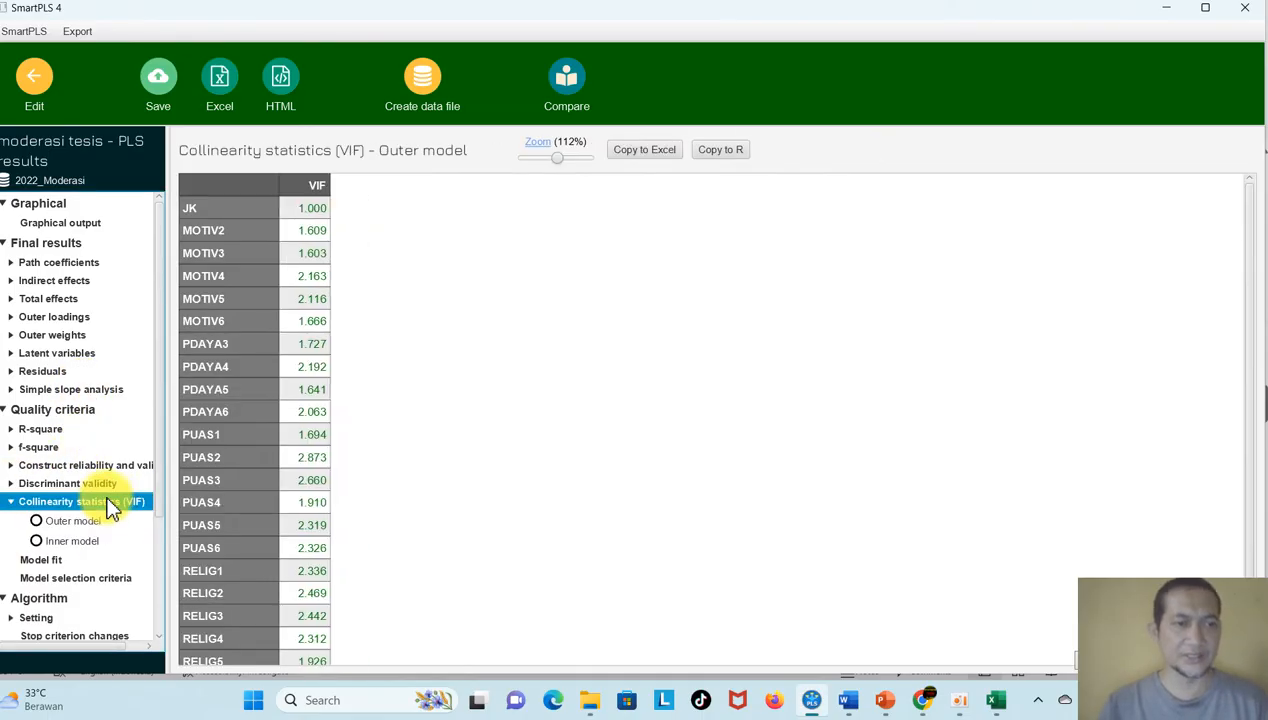
click(68, 540)
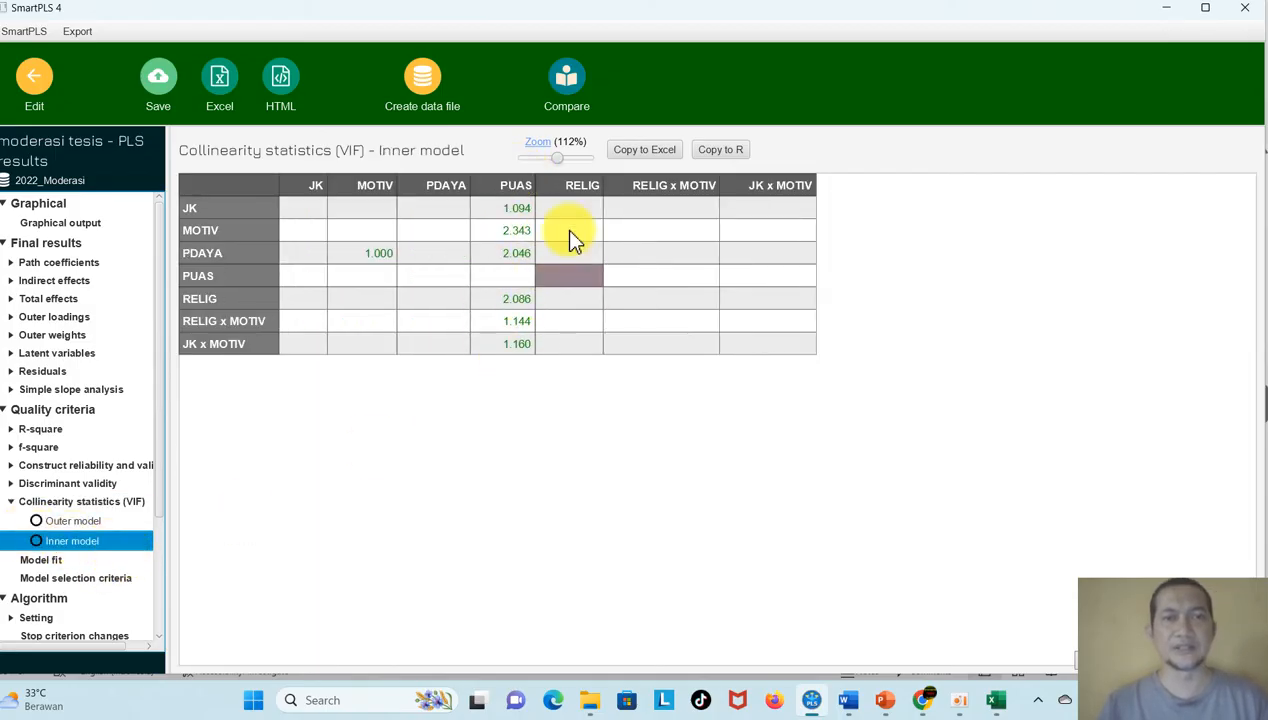
Step: Switch to the Word document and review the inner VIF table and the multicollinearity paragraph below it
click(848, 699)
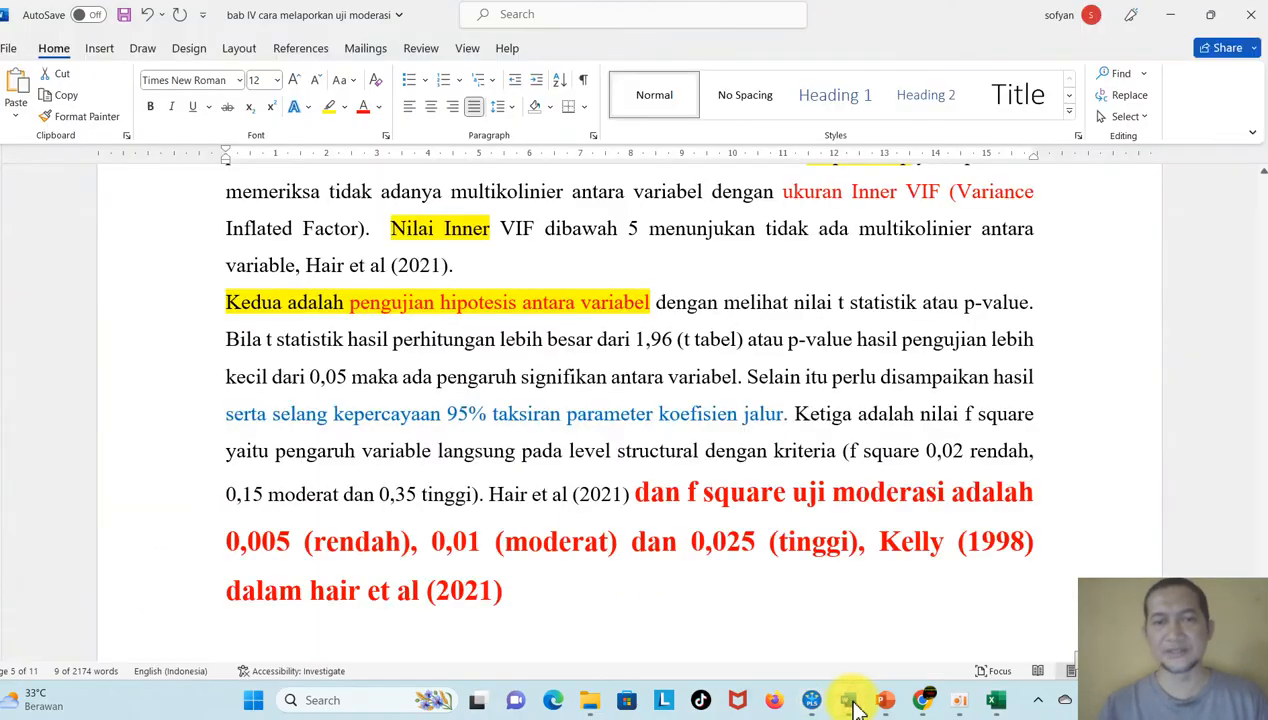
key(Down)
key(Down)
key(Down)
key(Down)
key(Down)
key(Down)
key(Down)
key(Down)
key(Down)
key(Down)
key(Down)
key(Down)
key(Down)
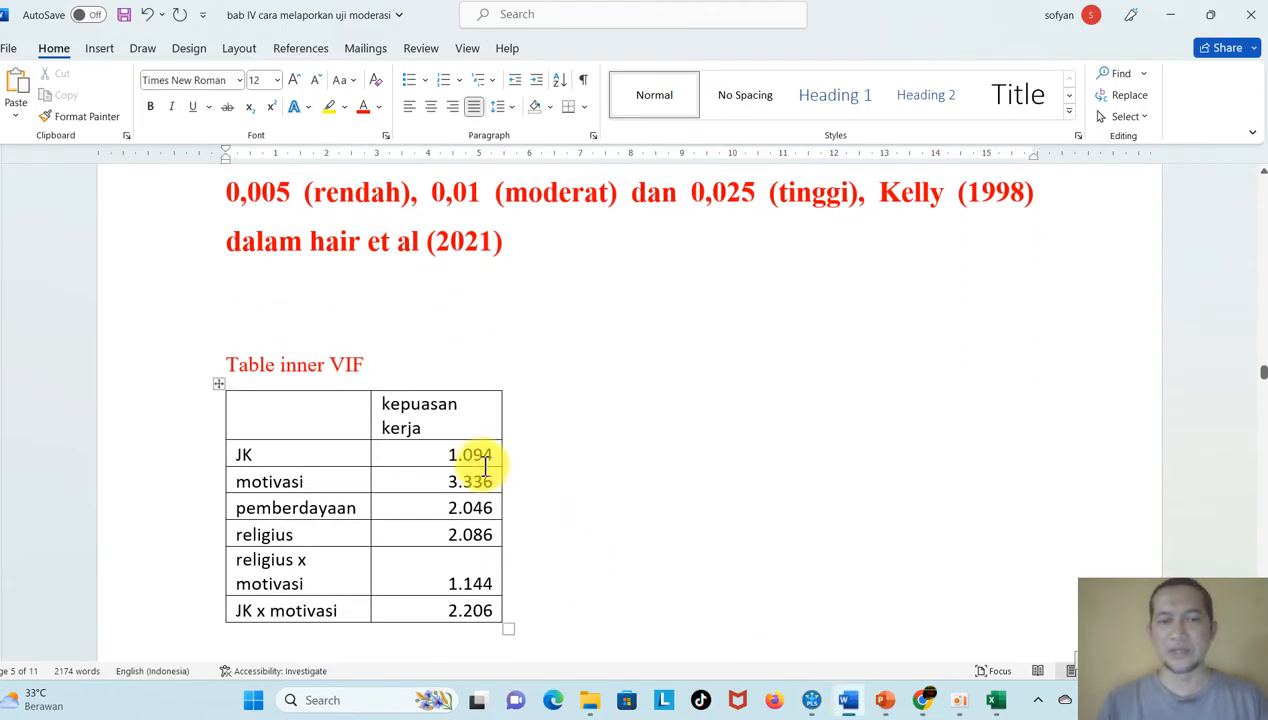
key(Down)
key(Down)
key(Down)
key(Down)
key(Down)
key(Down)
key(Down)
key(Down)
key(Down)
key(Down)
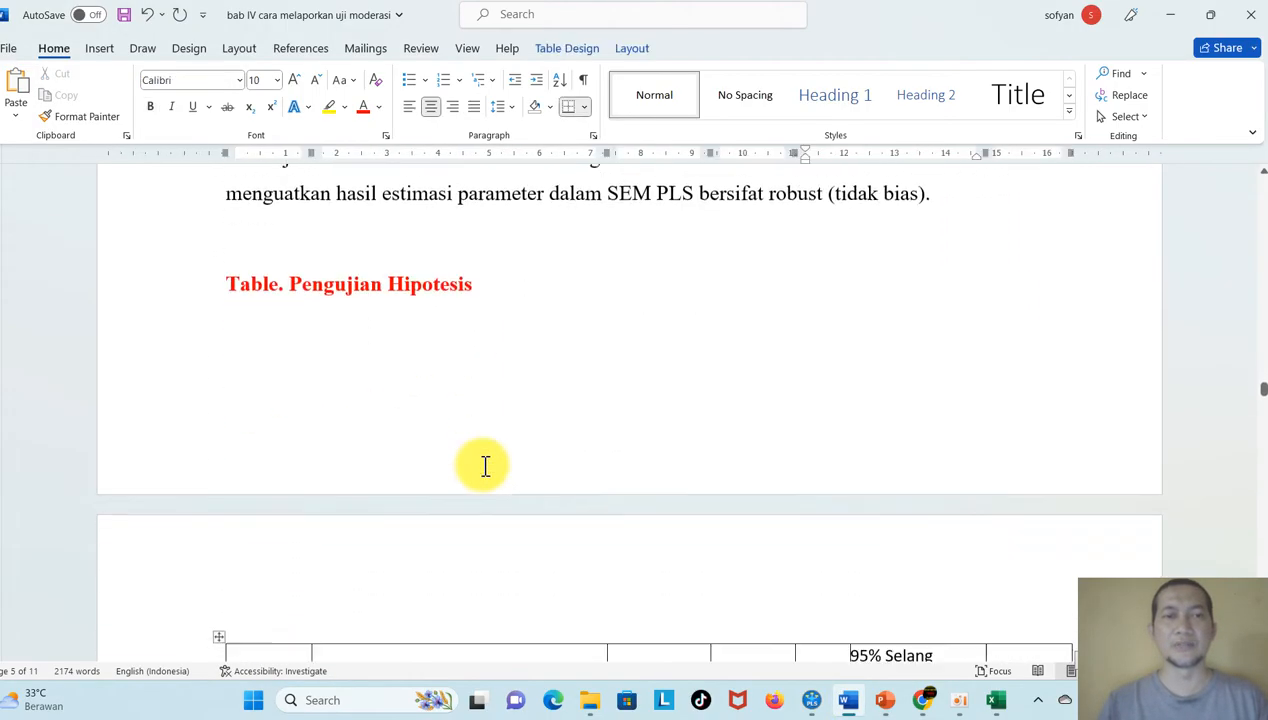
click(626, 392)
key(Up)
key(Up)
key(Up)
key(Up)
key(Up)
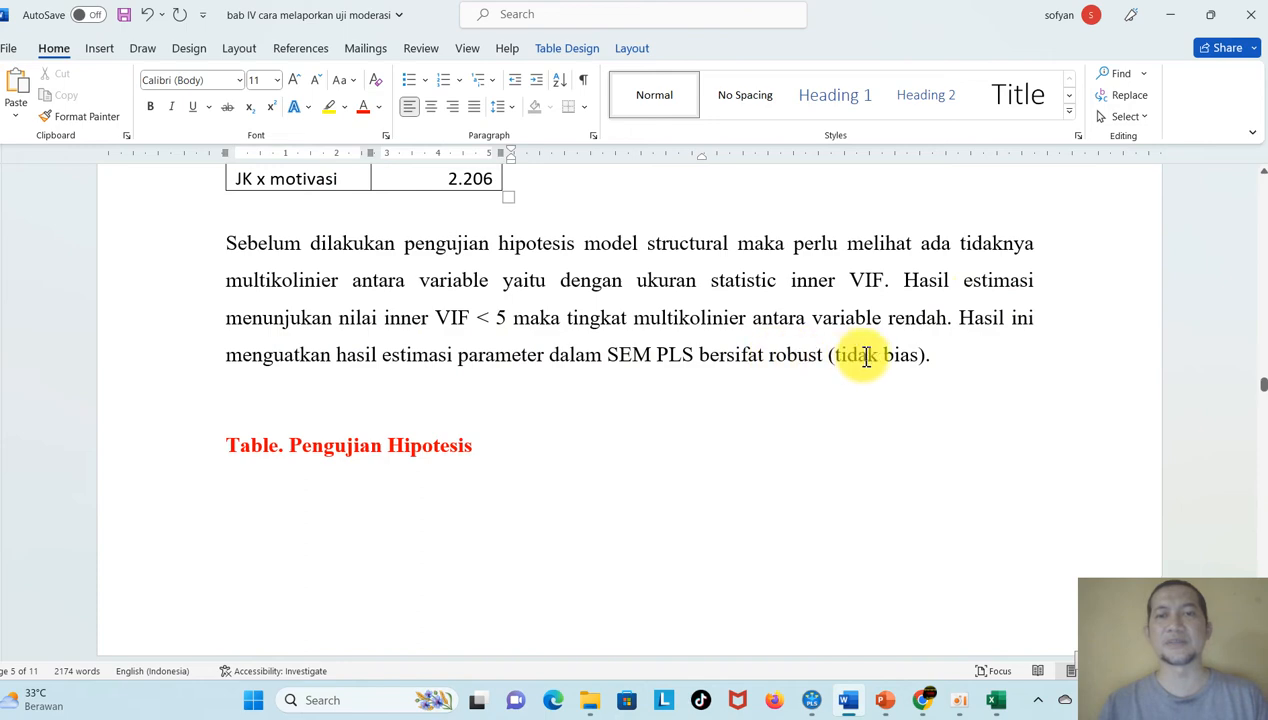
scroll(886, 356, up, 4)
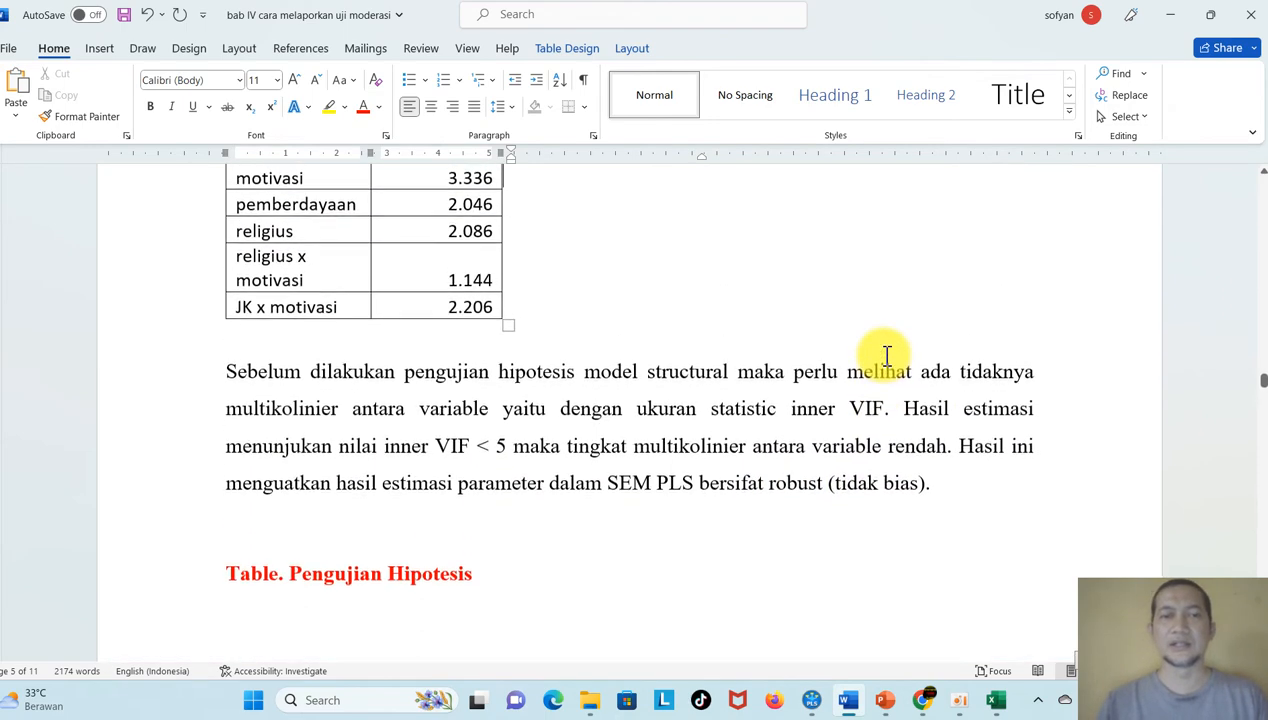
Step: Insert blank lines above the "Table. Pengujian Hipotesis" caption so it sits on the same page as its table
scroll(884, 356, up, 1)
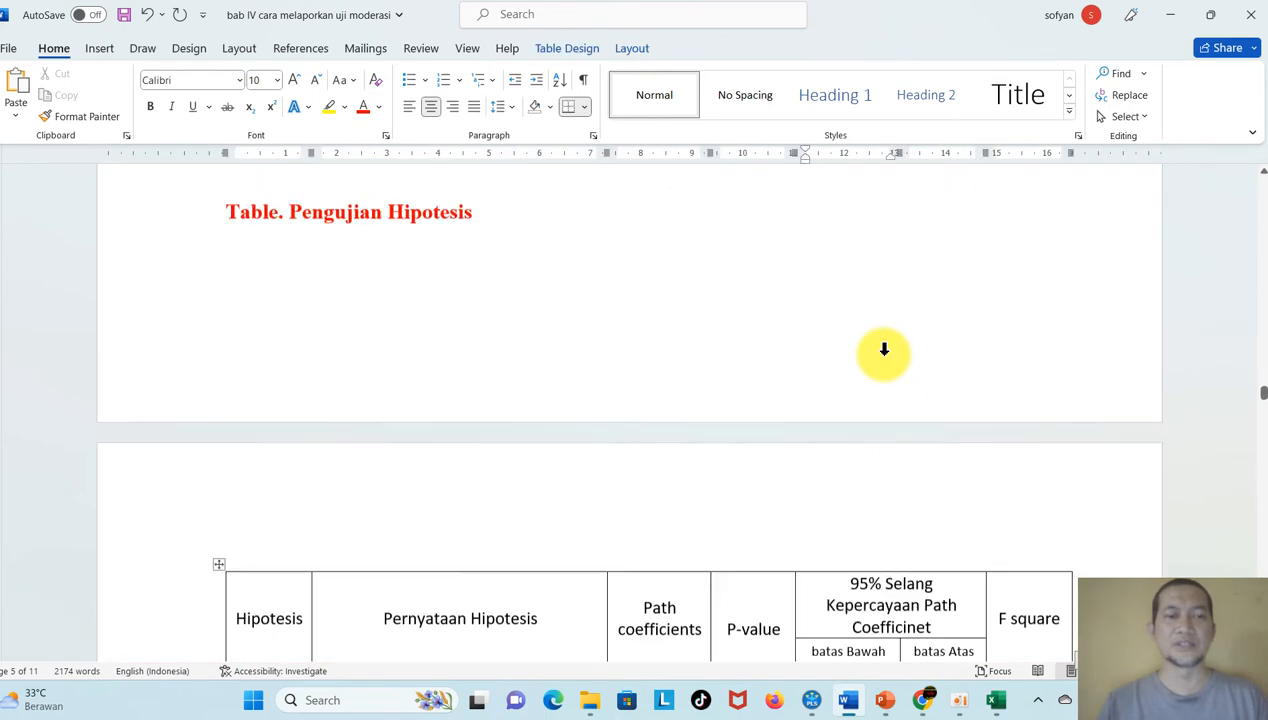
scroll(884, 356, down, 5)
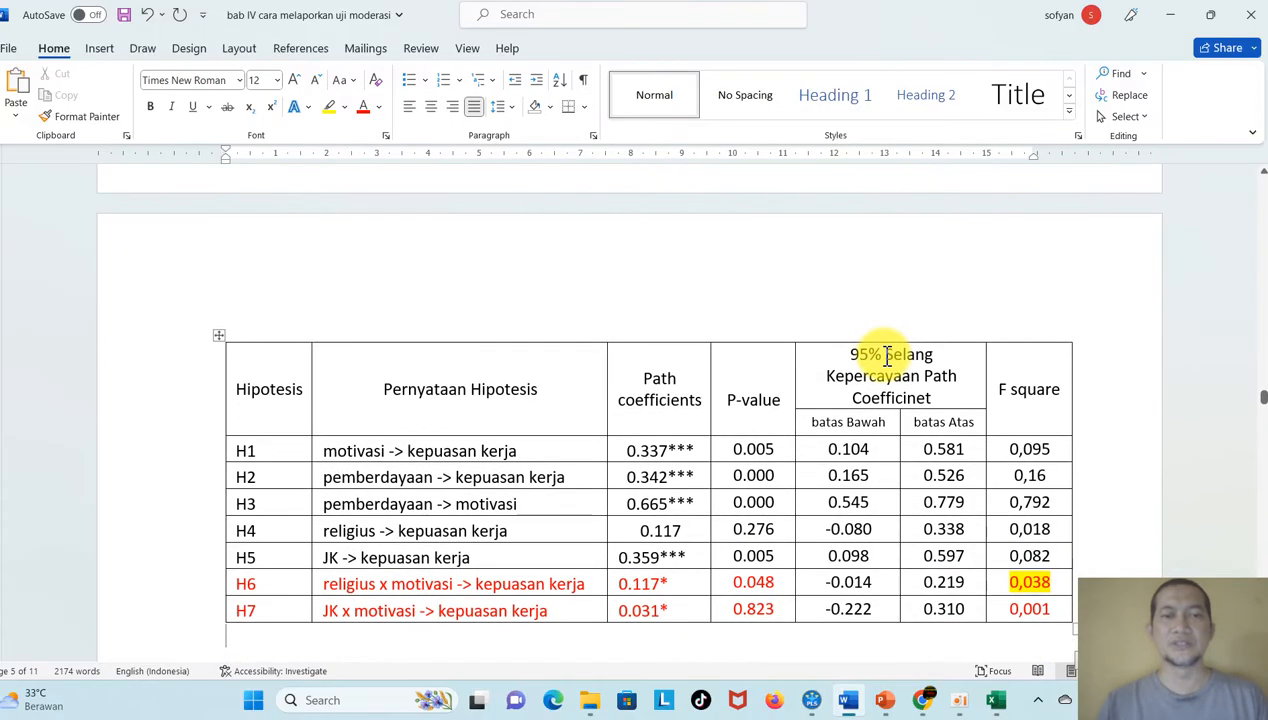
key(Up)
key(Up)
key(Up)
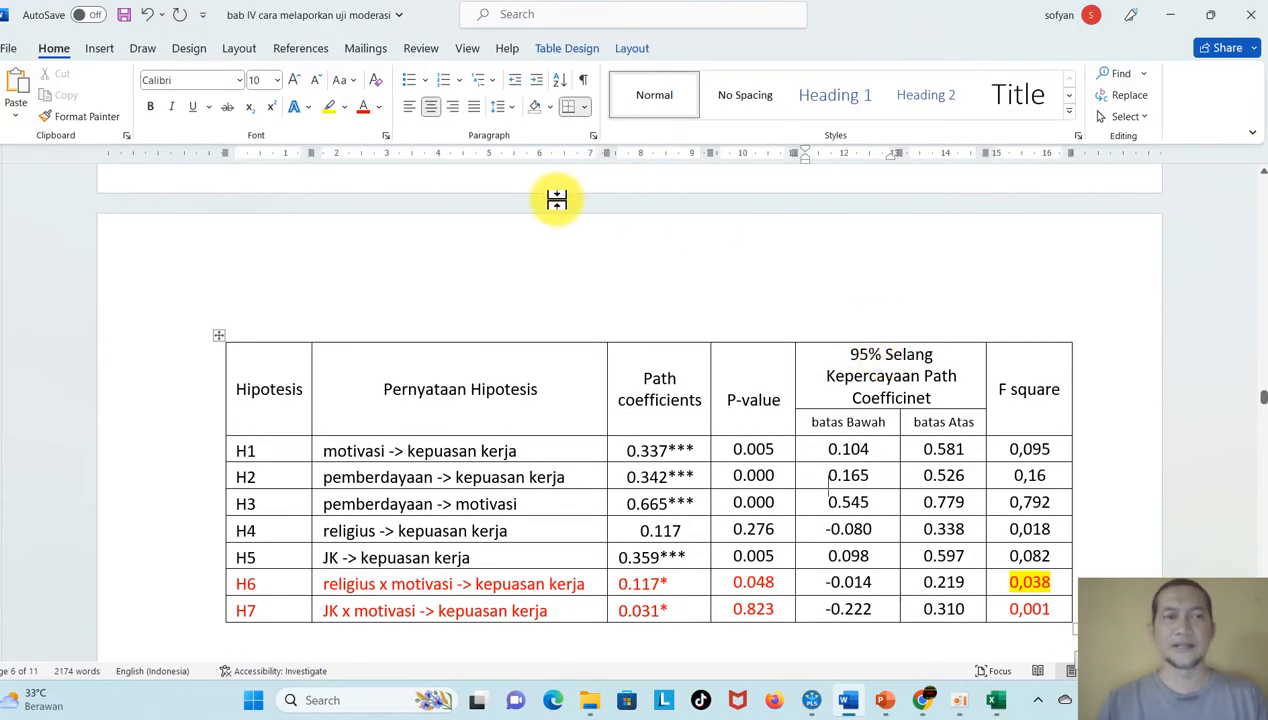
key(Up)
key(Up)
key(Up)
key(Up)
key(Up)
key(Up)
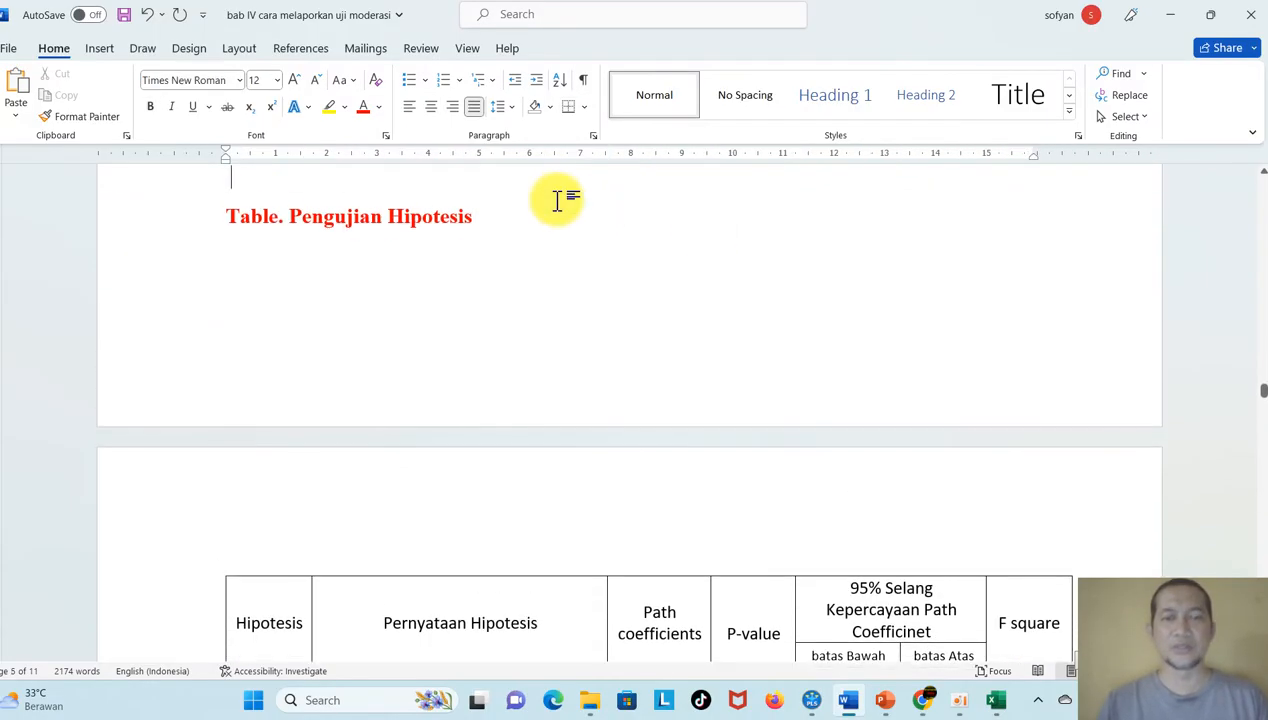
key(Return)
key(Return)
key(Down)
key(Down)
key(Down)
key(Down)
key(Down)
key(Down)
key(Down)
key(Down)
key(Down)
key(Down)
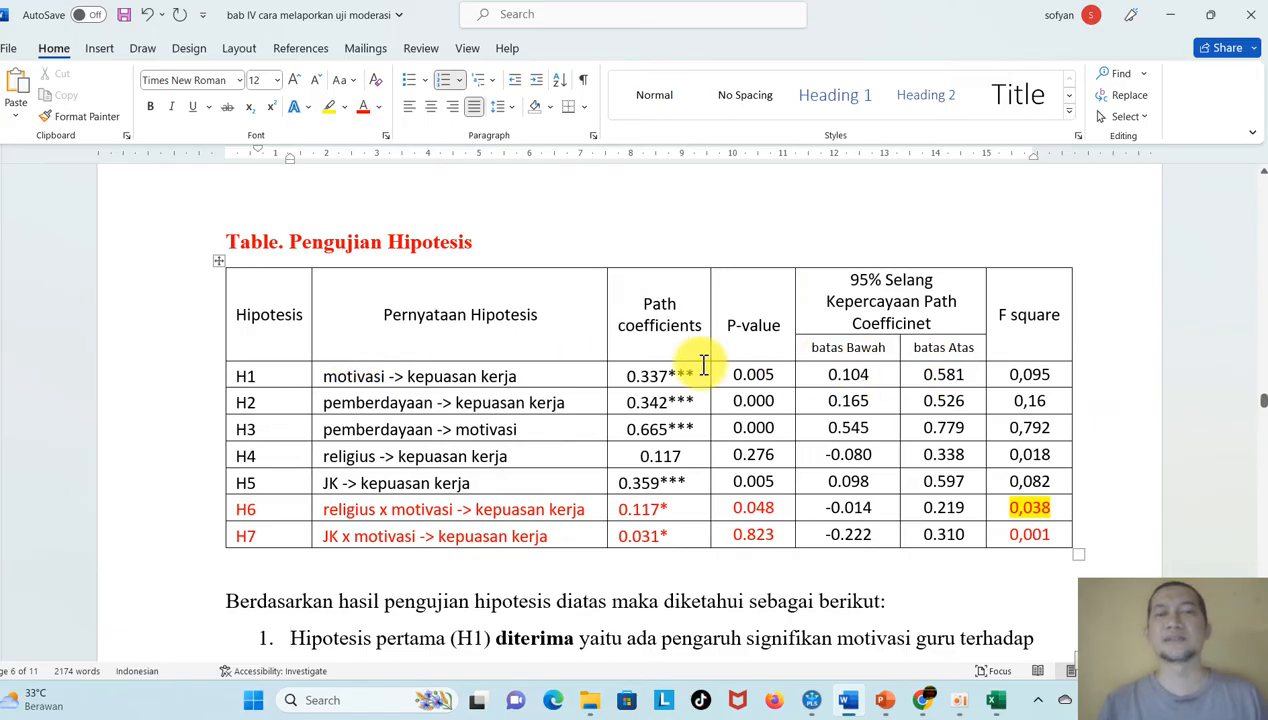
Step: Switch to SmartPLS, select the bootstrapping report and display path coefficients and p values on the inner model
click(816, 704)
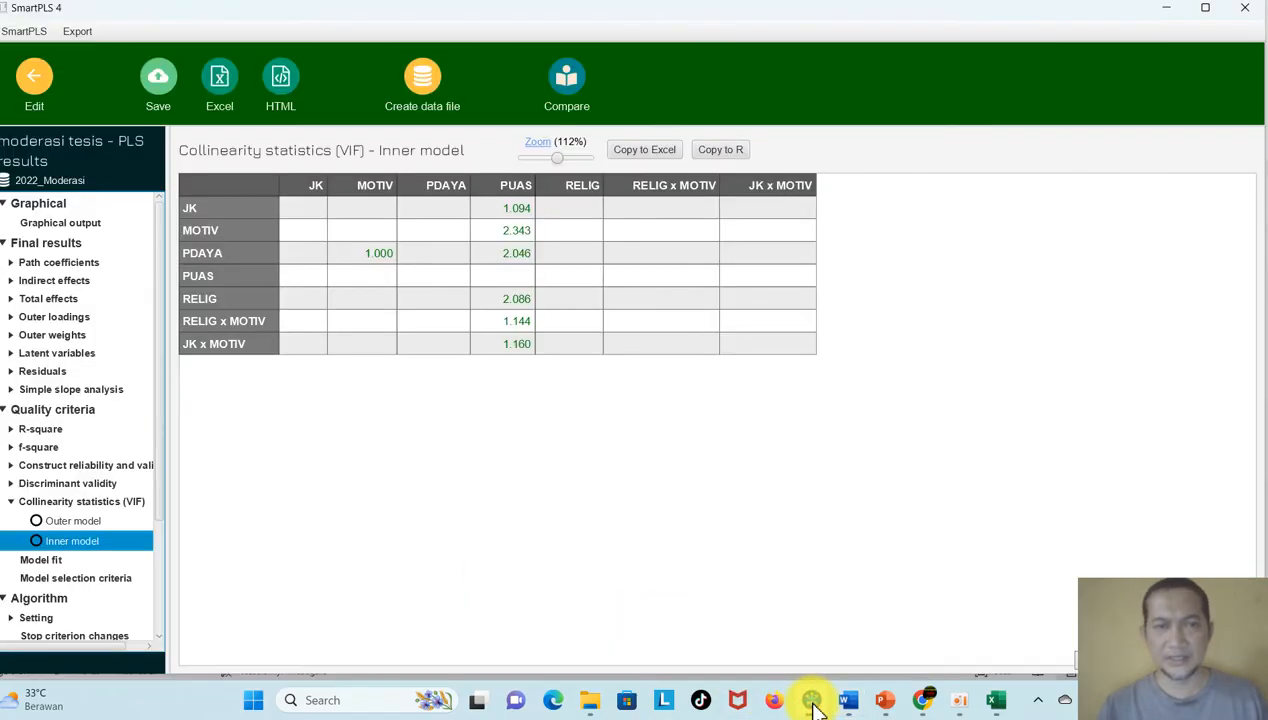
click(31, 90)
click(284, 165)
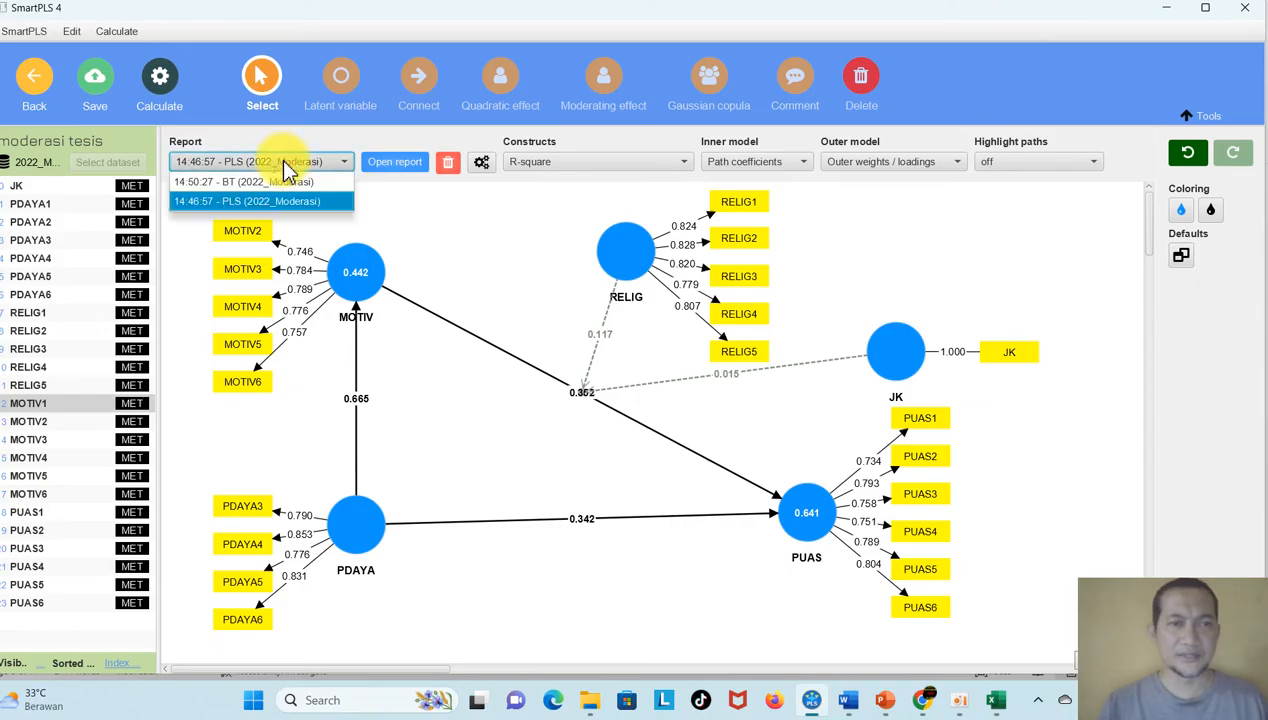
click(232, 183)
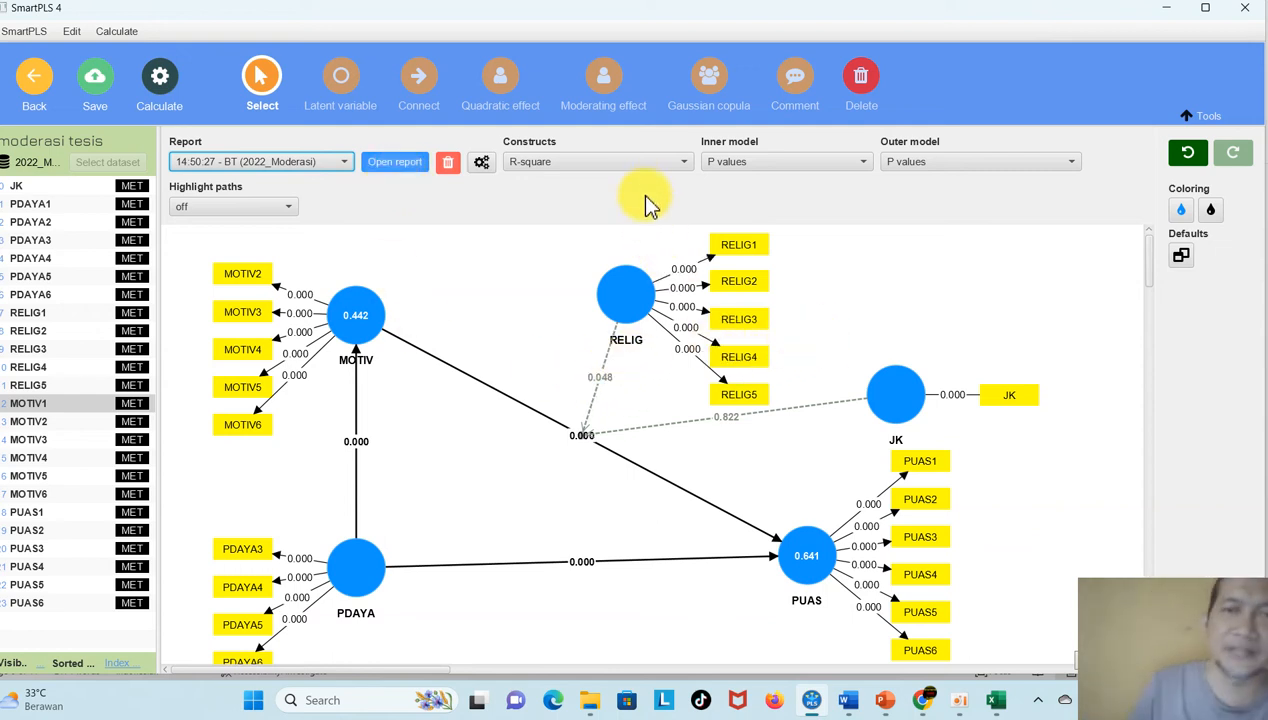
click(744, 170)
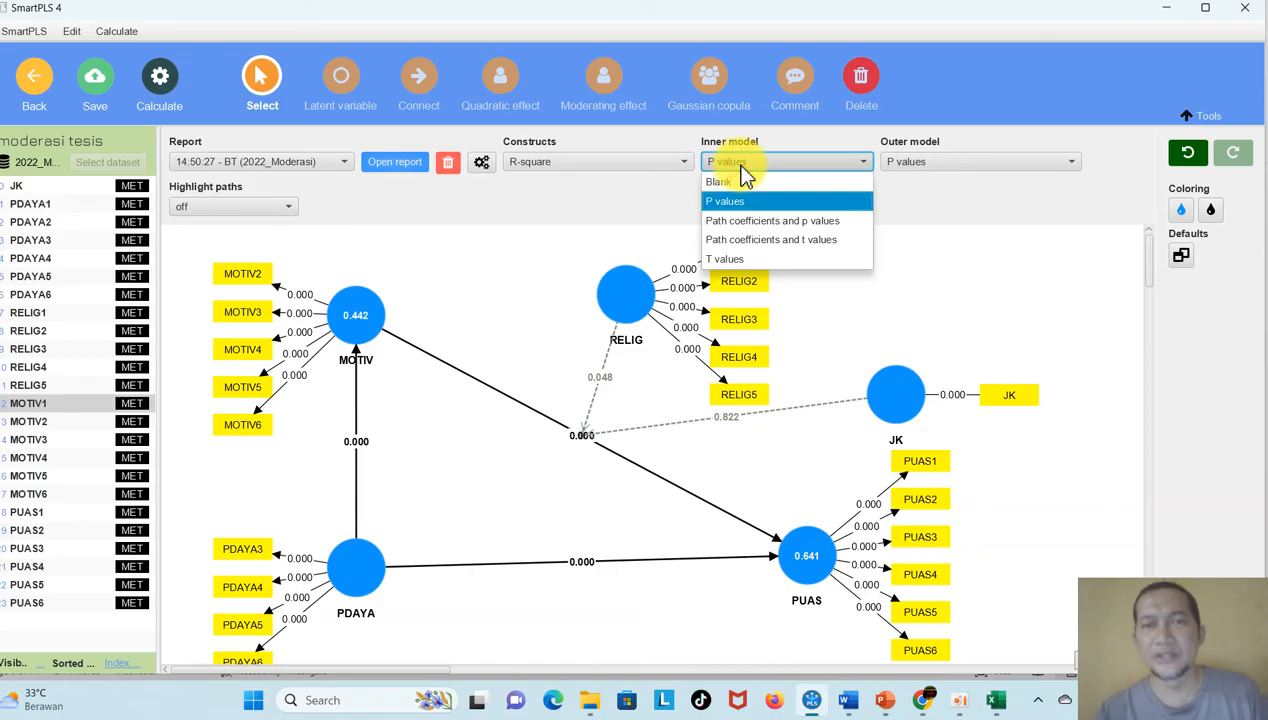
click(822, 222)
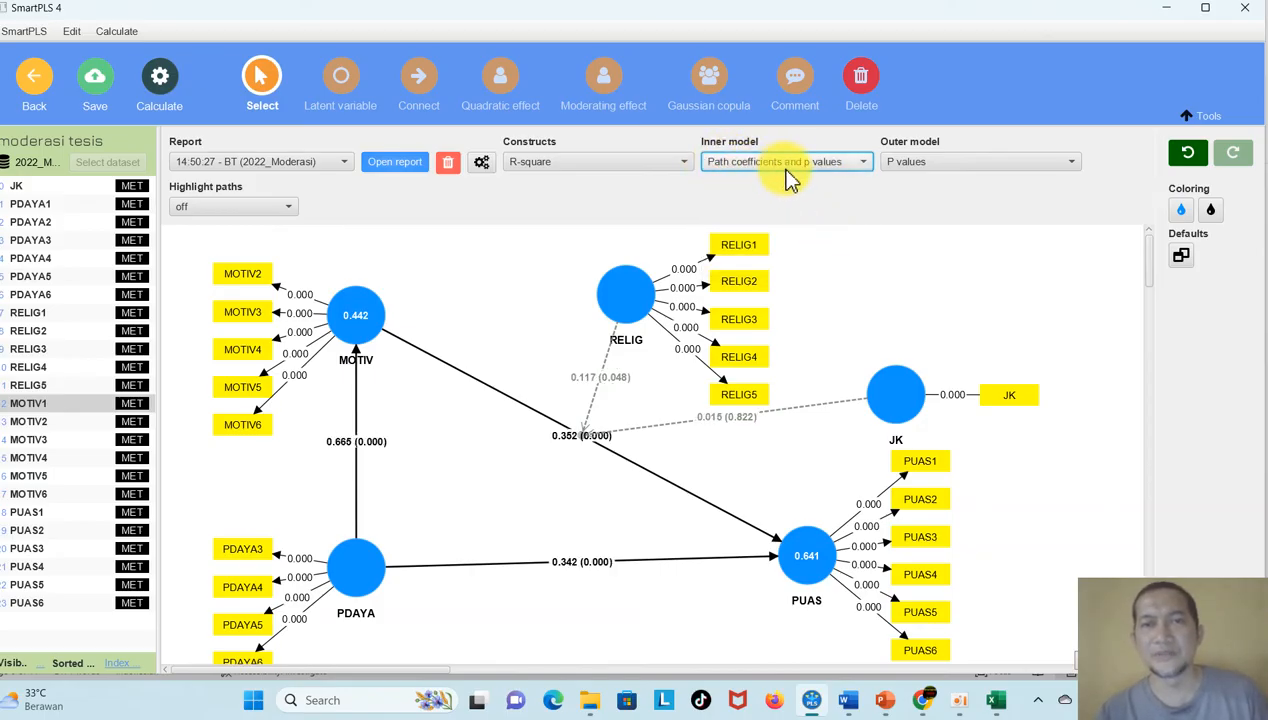
Step: Check the moderating paths of RELIG and JK, then open the bootstrapping report and examine the path coefficients with T and p values
mouse_move(352, 560)
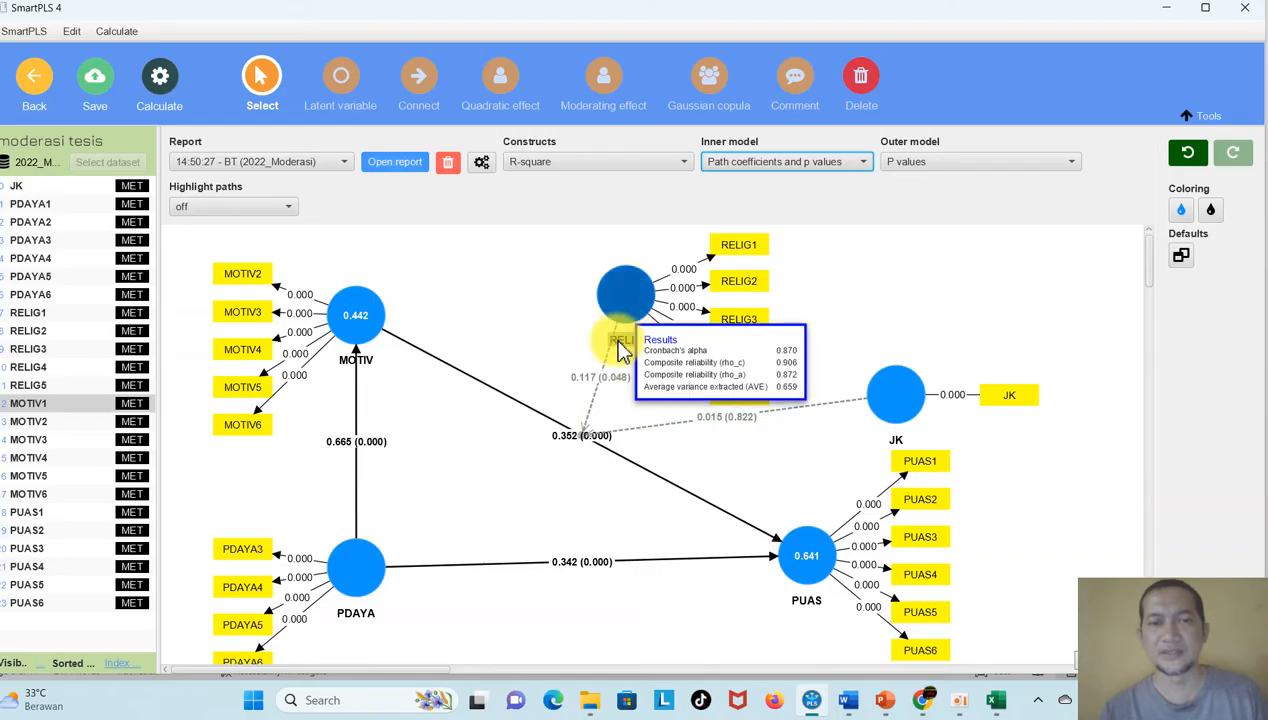
mouse_move(890, 420)
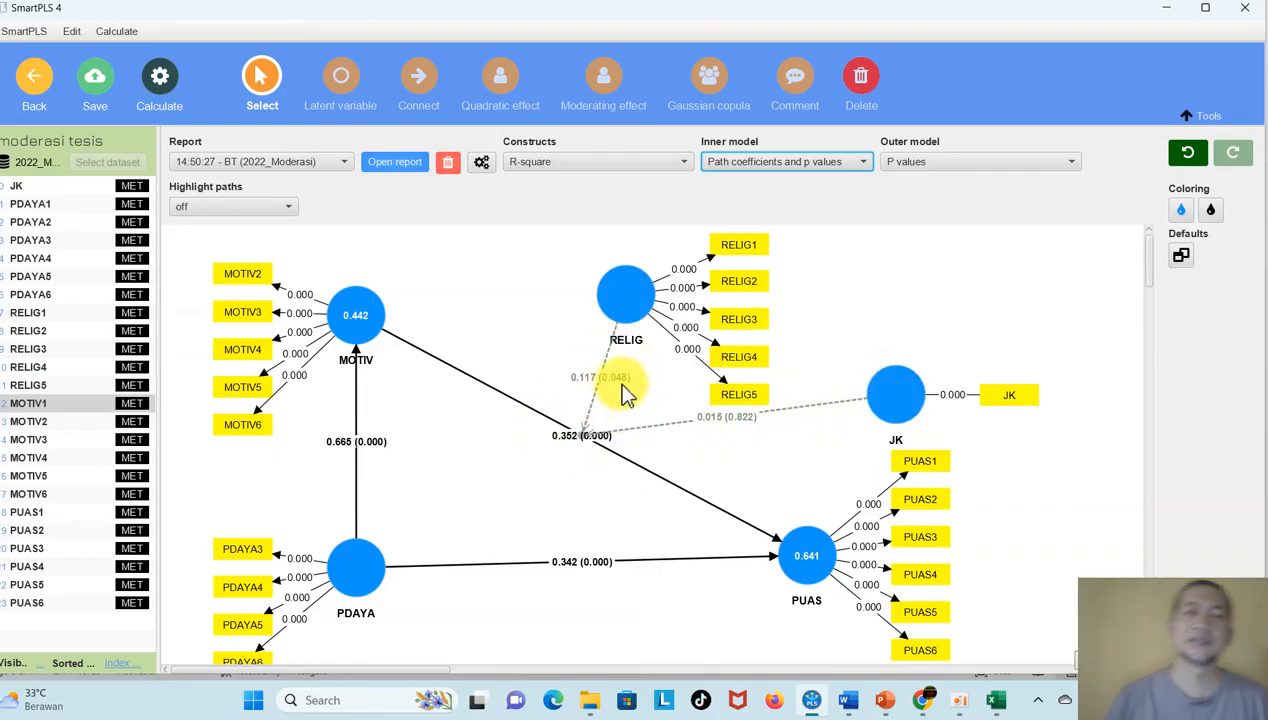
click(392, 162)
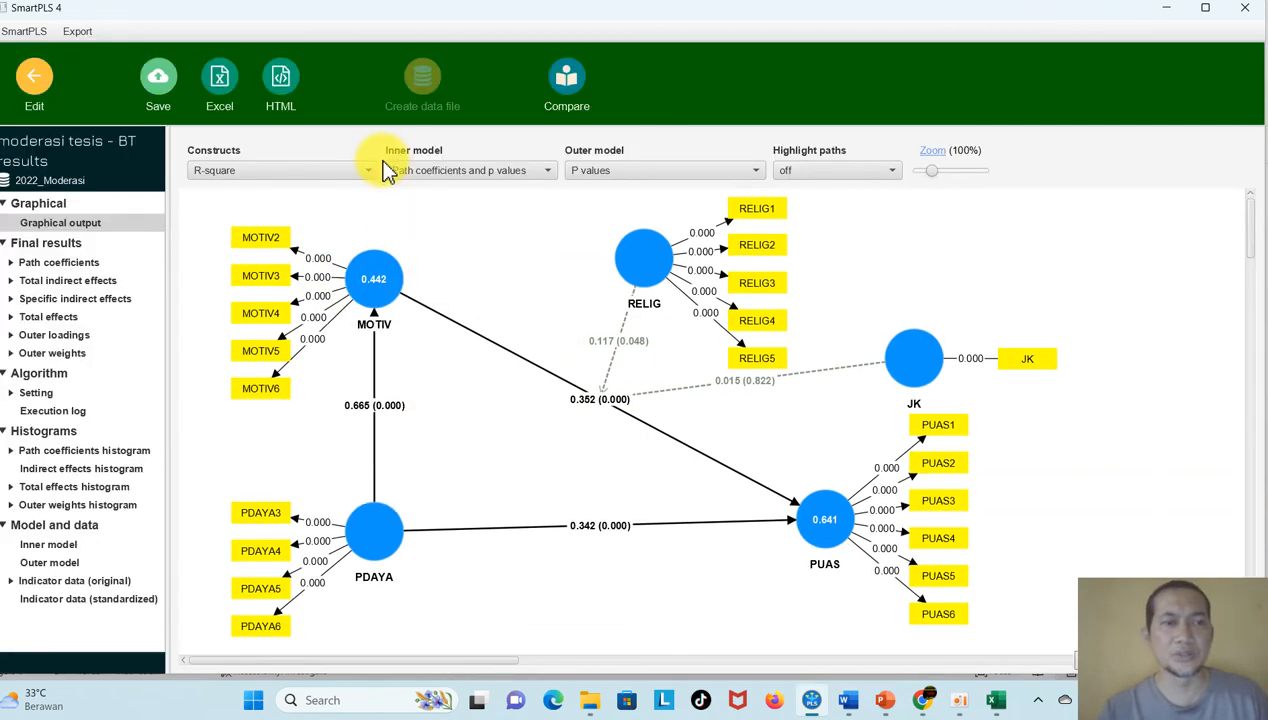
click(82, 264)
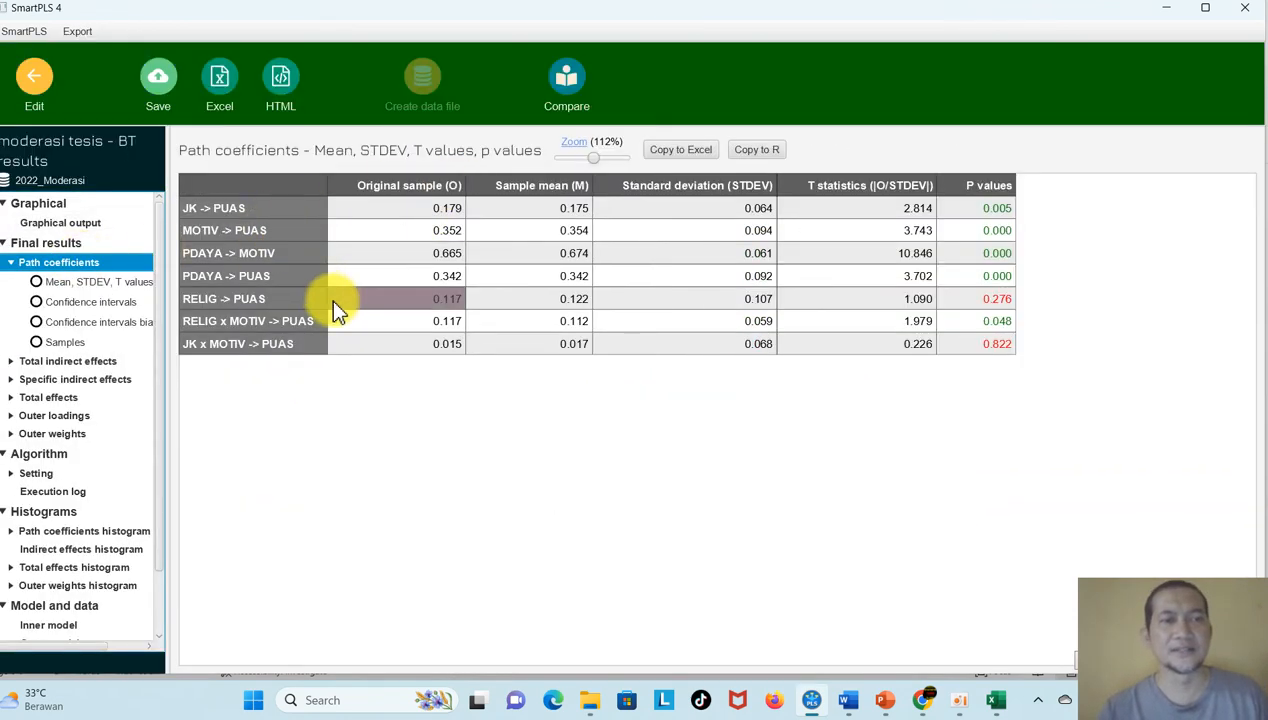
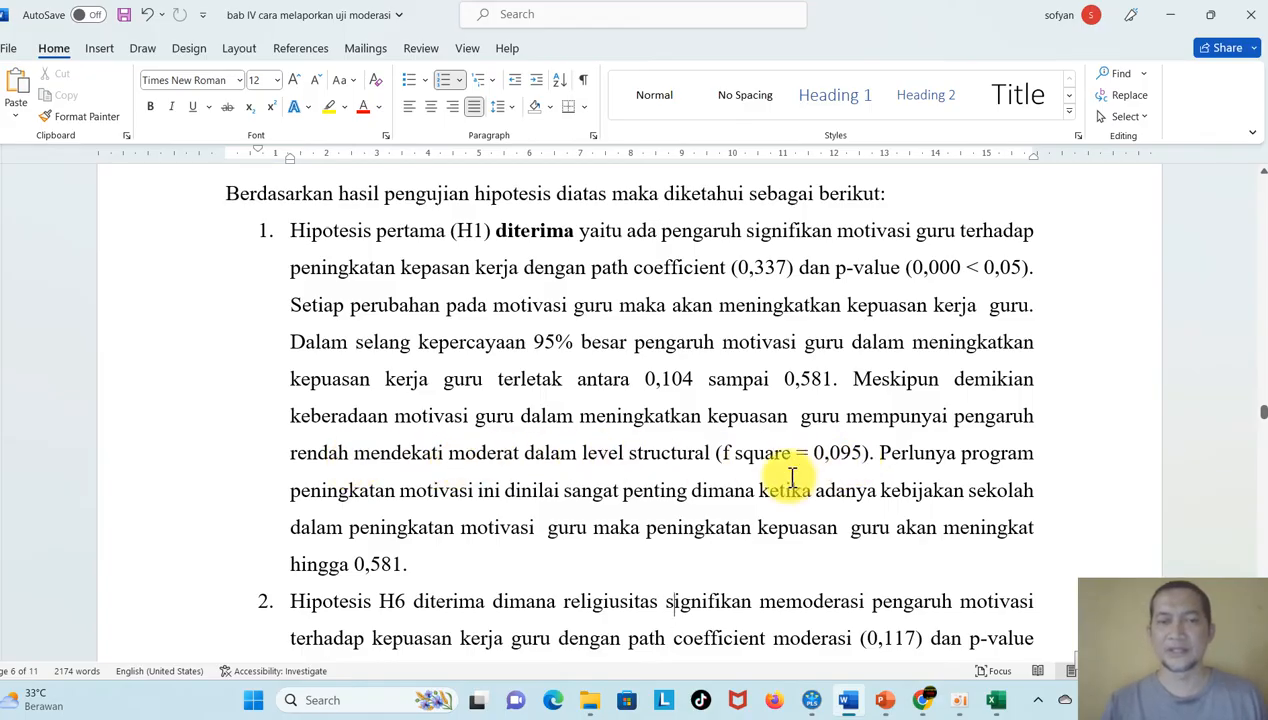
Step: Switch to the Word document and review the Pengujian Hipotesis table, including the f square of the religius x motivasi row (H6)
key(Up)
key(Up)
key(Up)
key(Up)
key(Up)
key(Up)
key(Up)
key(Up)
key(Up)
key(Up)
key(Up)
key(Up)
key(Up)
key(Up)
key(Up)
key(Up)
key(Up)
key(Up)
key(Up)
key(Up)
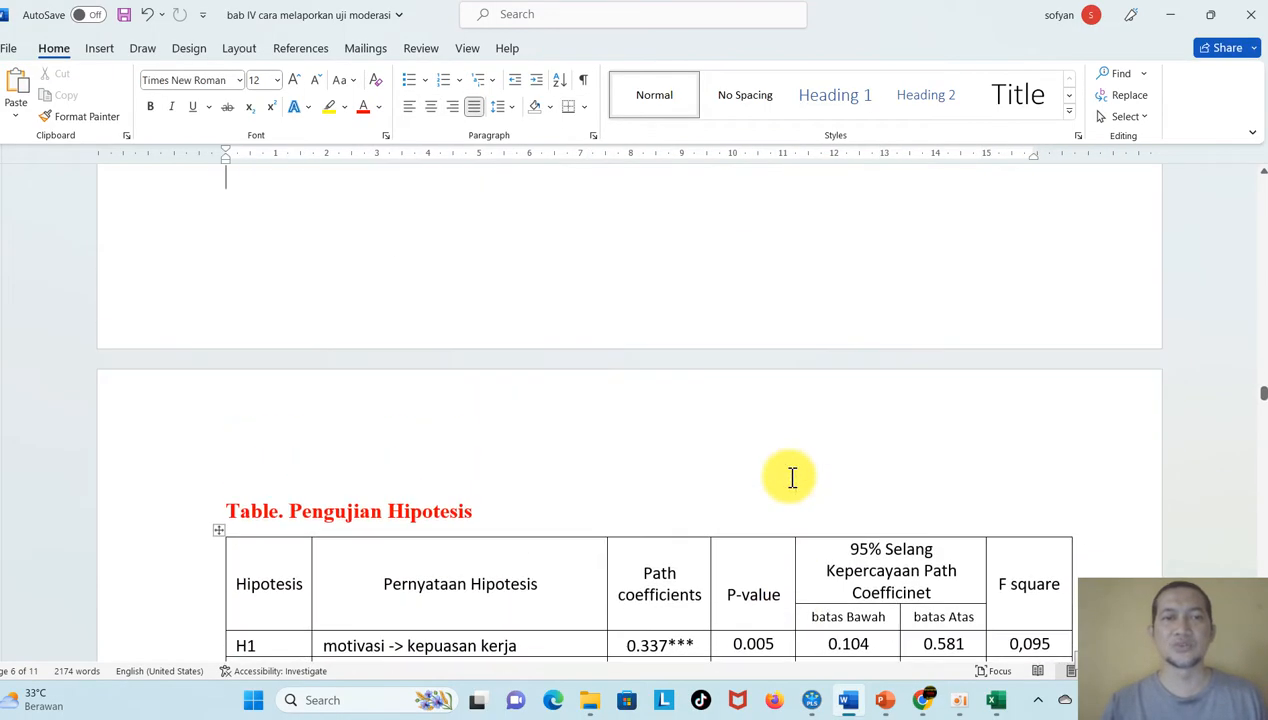
key(Down)
key(Down)
key(Down)
key(Down)
key(Down)
key(Down)
key(Down)
key(Down)
key(Down)
key(Down)
key(Down)
key(Down)
key(Down)
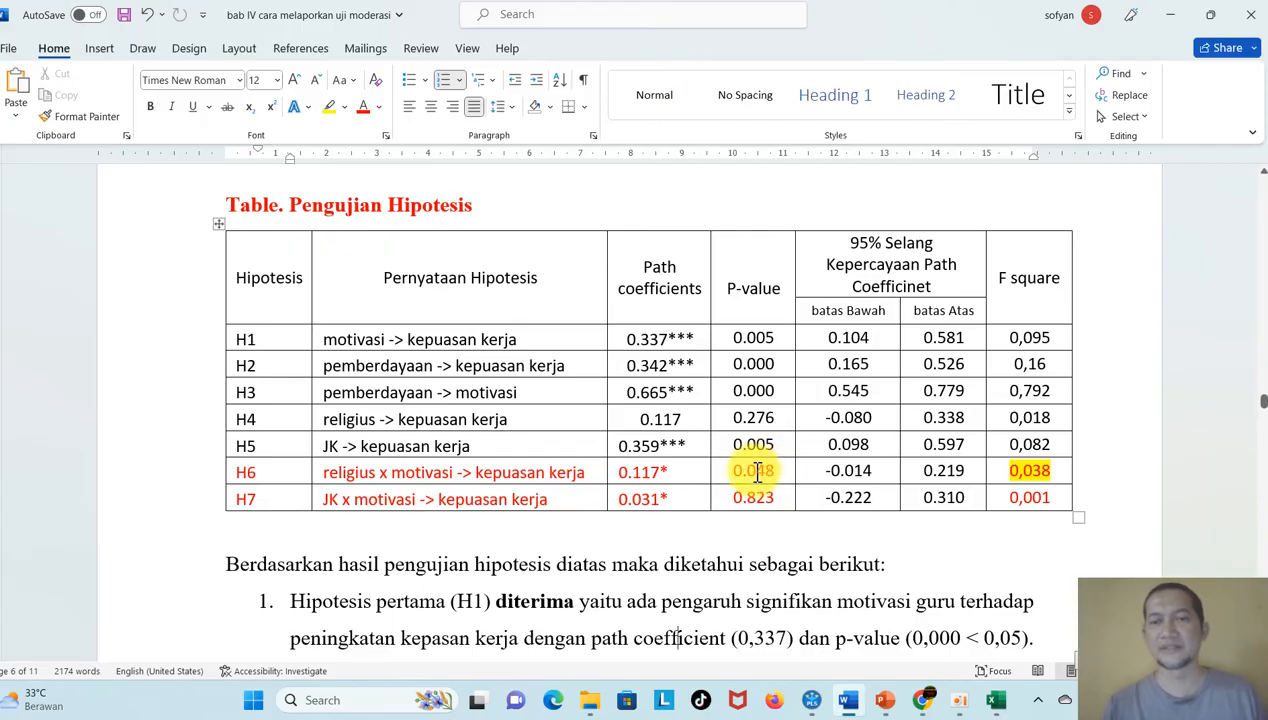
click(1042, 474)
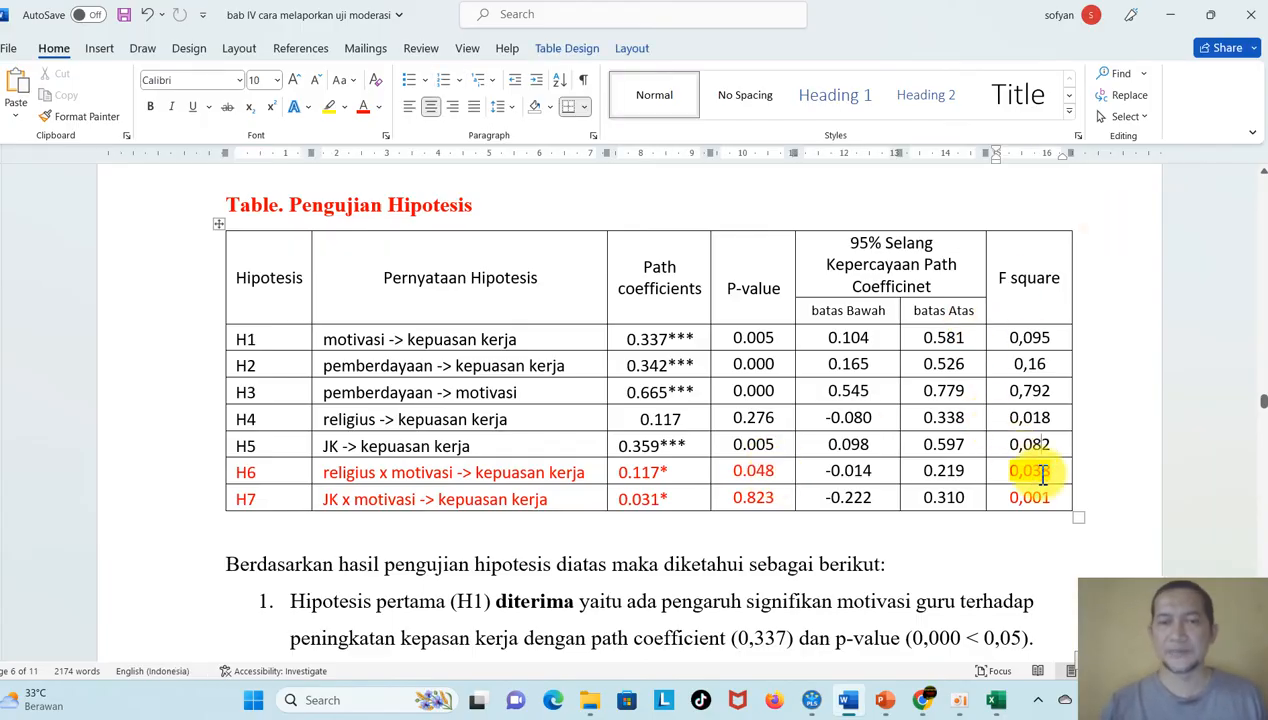
Step: Read the f square criteria for moderation tests in the paragraph above the inner VIF table
key(Up)
key(Up)
key(Up)
key(Up)
key(Up)
key(Up)
key(Up)
key(Up)
key(Up)
key(Up)
key(Up)
key(Up)
key(Up)
key(Up)
key(Up)
key(Up)
key(Up)
key(Up)
key(Up)
key(Up)
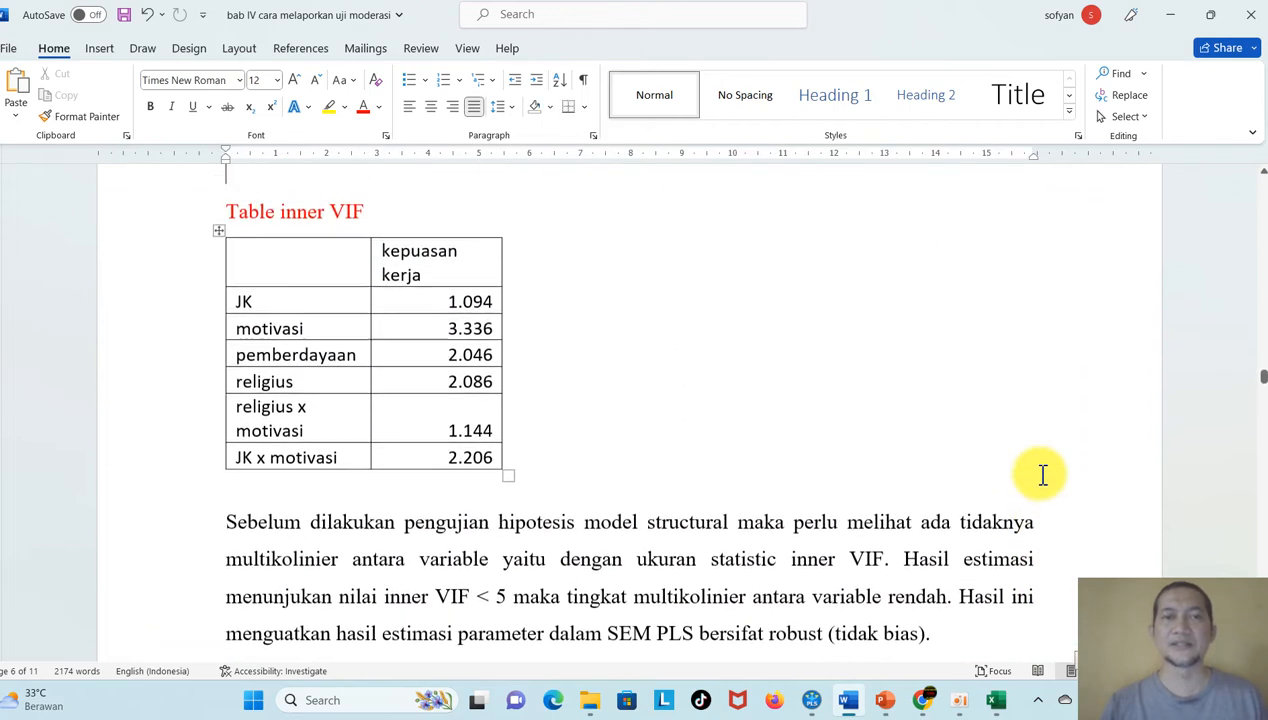
key(Up)
key(Up)
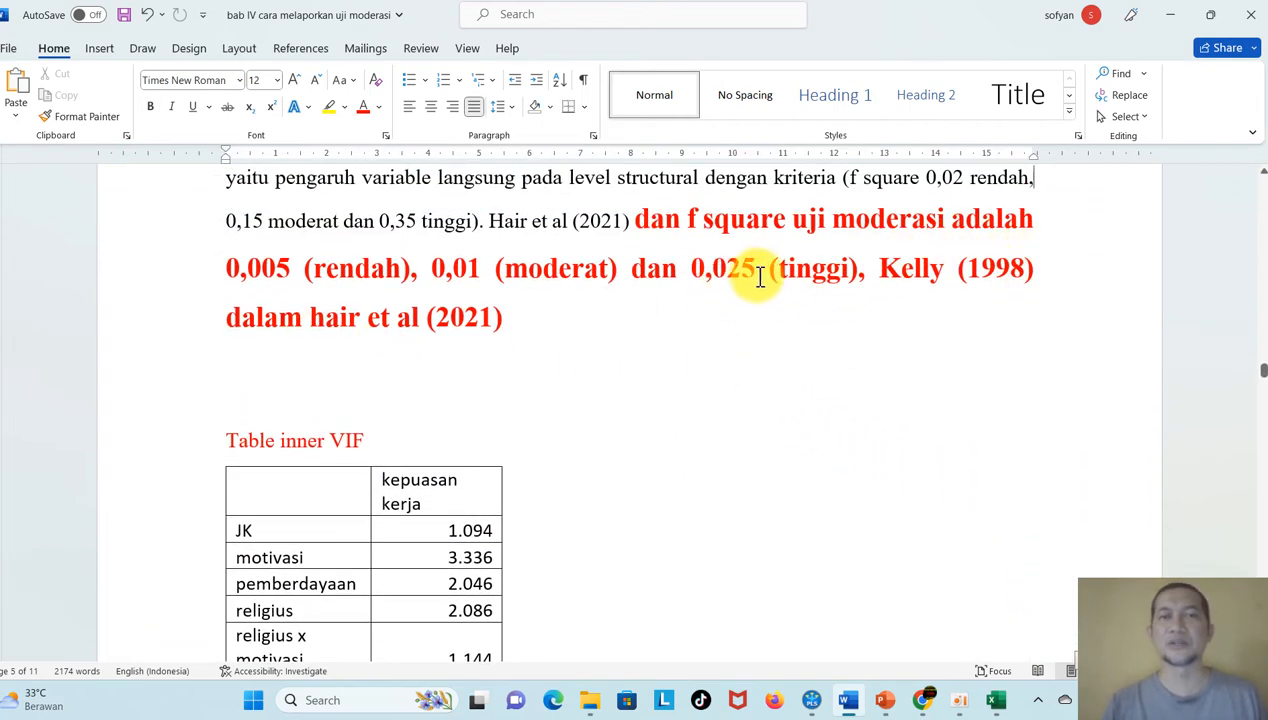
Step: Color the H6 text from "religiusitas signifikan" to "path coefficient moderasi (0,117)" red in the second item of the hypothesis results
key(Down)
key(Down)
key(Down)
key(Down)
key(Down)
key(Down)
key(Down)
key(Down)
key(Down)
key(Down)
key(Down)
key(Down)
key(Down)
key(Down)
key(Down)
key(Down)
key(Down)
key(Down)
key(Down)
key(Down)
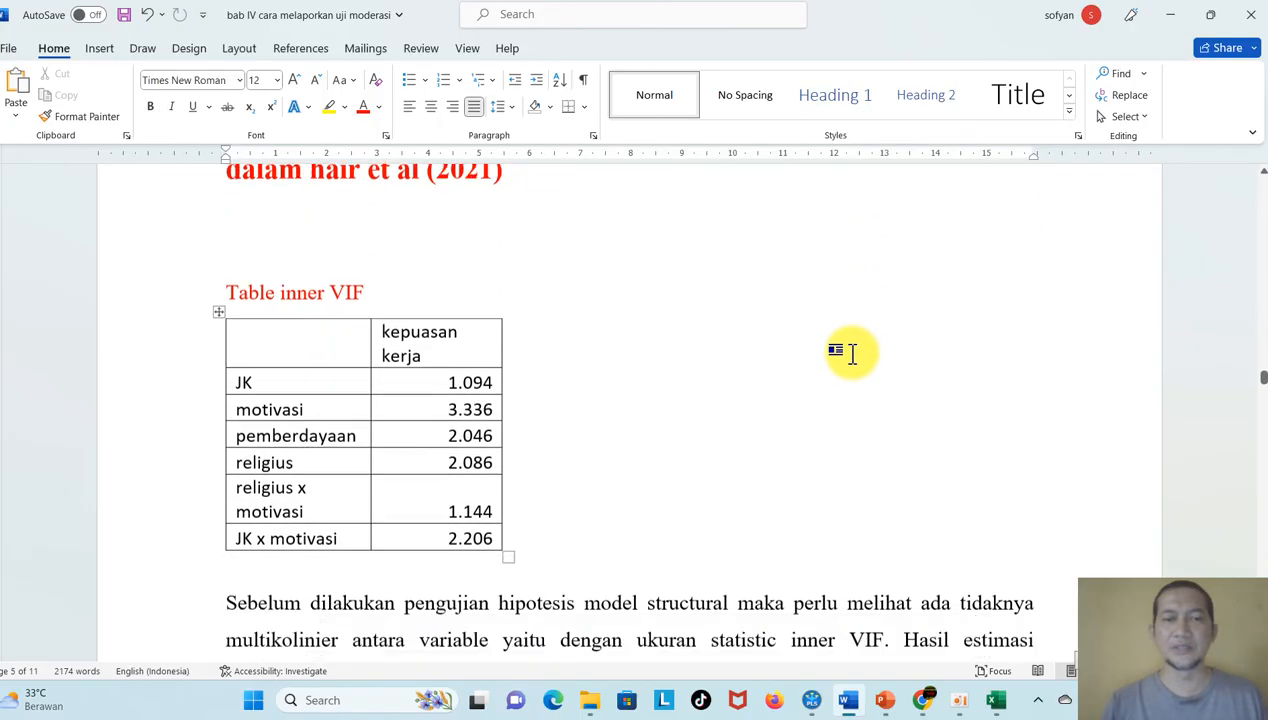
key(Down)
key(Down)
key(Down)
key(Down)
key(Down)
key(Down)
key(Down)
key(Down)
key(Down)
key(Down)
key(Down)
key(Down)
key(Down)
key(Down)
key(Down)
key(Down)
key(Down)
key(Down)
key(Down)
key(Down)
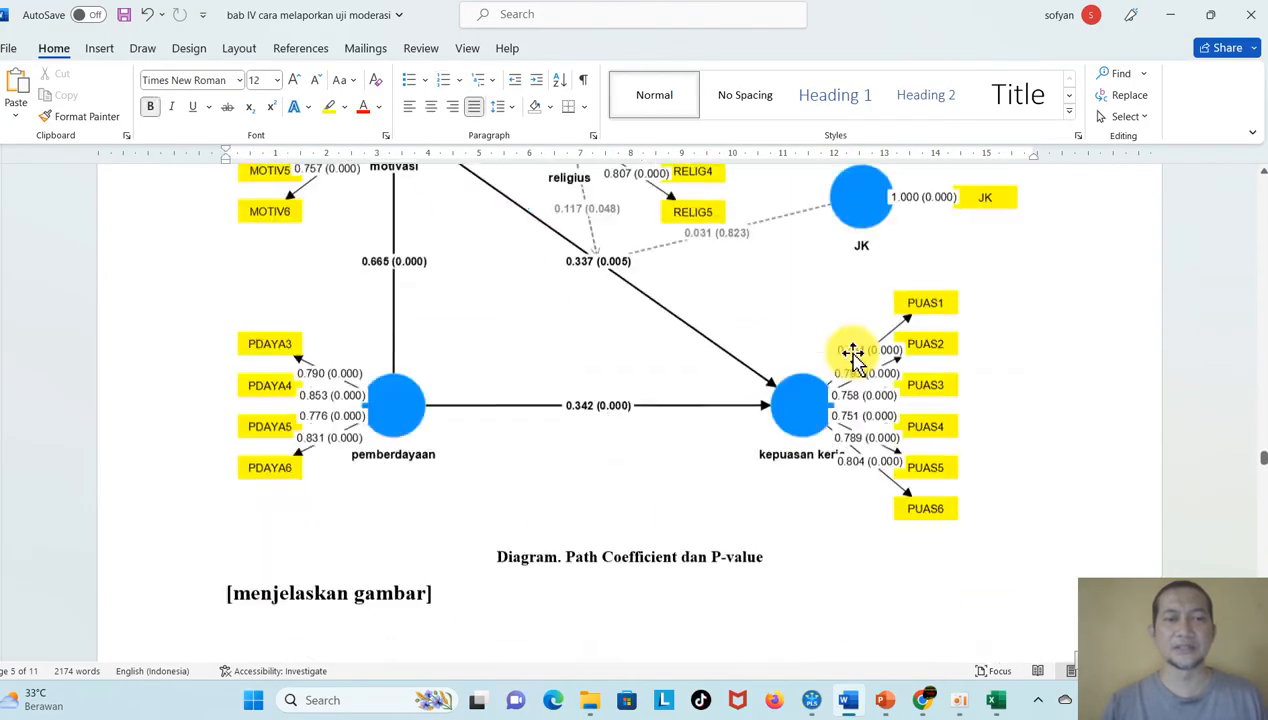
key(Up)
key(Up)
key(Up)
key(Up)
key(Up)
key(Up)
key(Up)
key(Up)
key(Up)
key(Up)
key(Up)
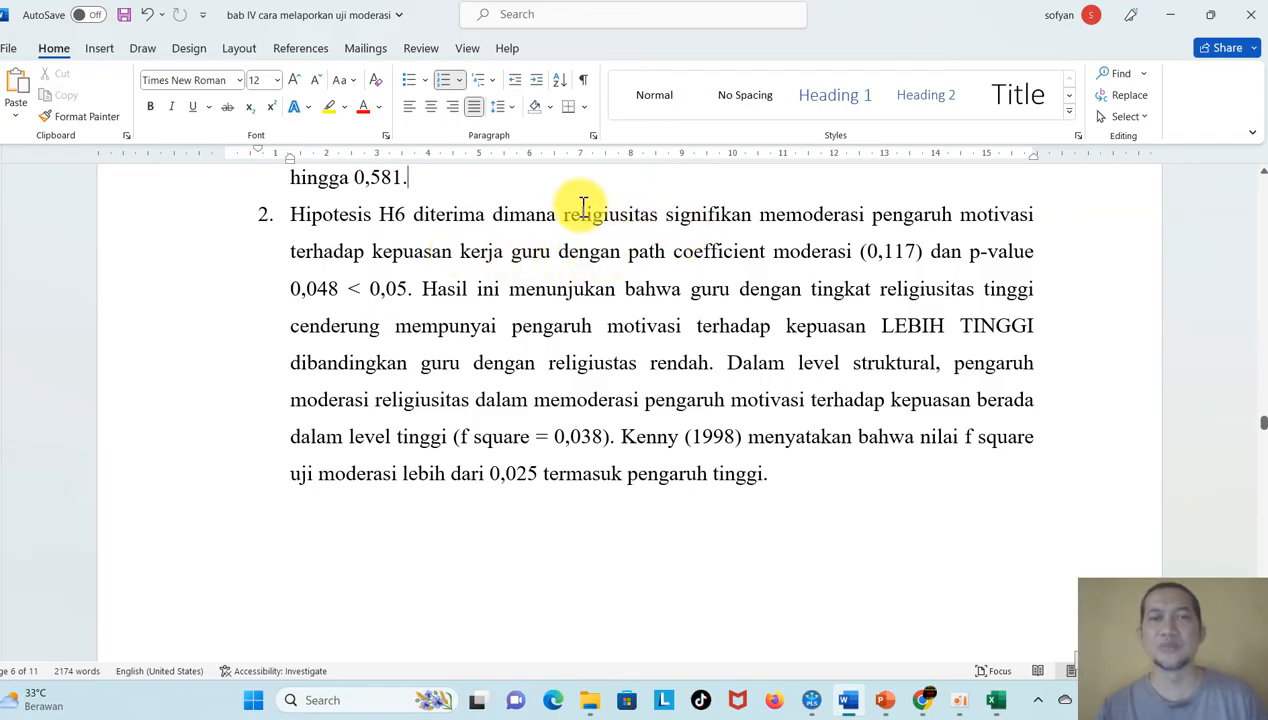
drag(564, 214, 925, 258)
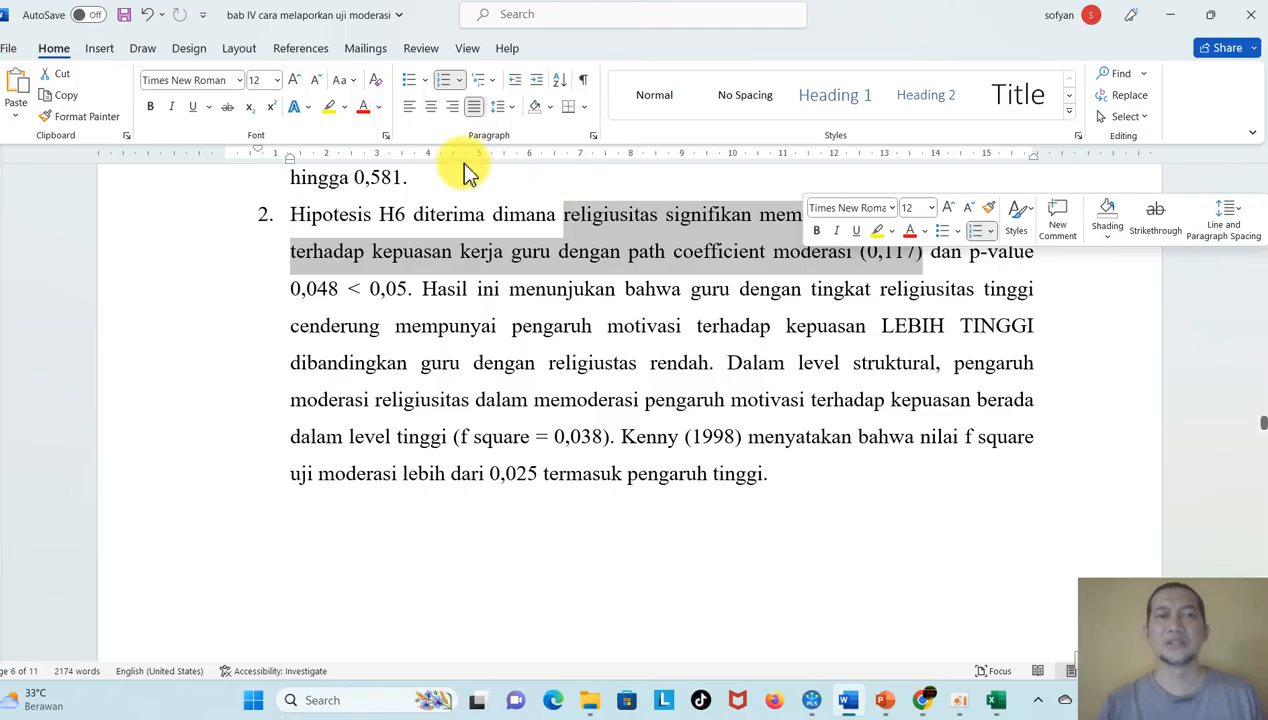
click(368, 110)
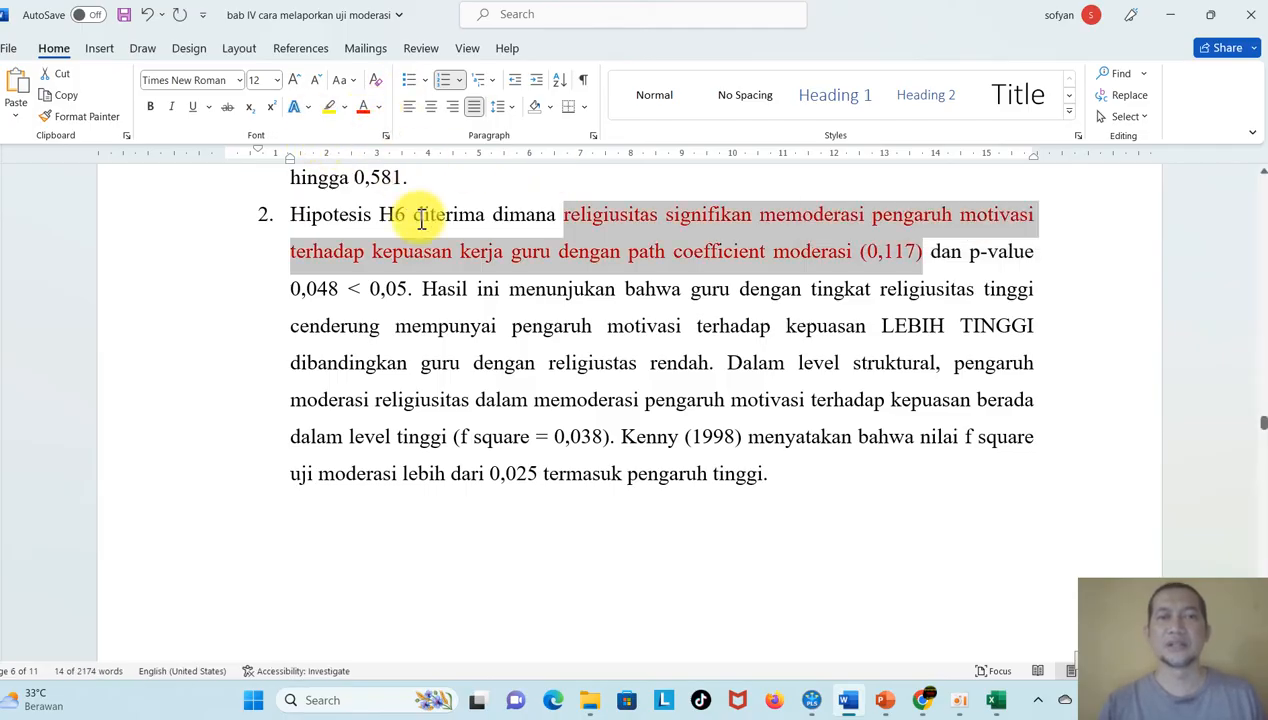
click(688, 328)
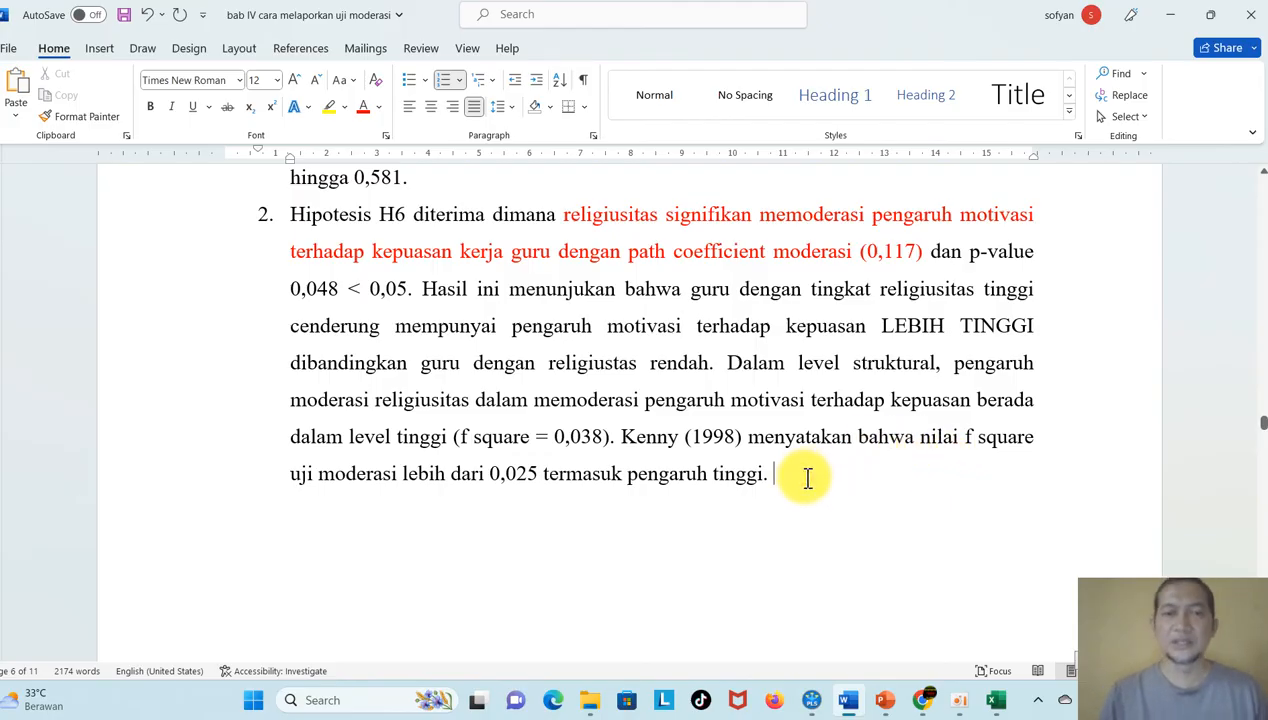
Step: Review the Path Coefficient dan P-value diagram and the Simple plot analysis diagram after the hypothesis results
key(Down)
key(Down)
key(Down)
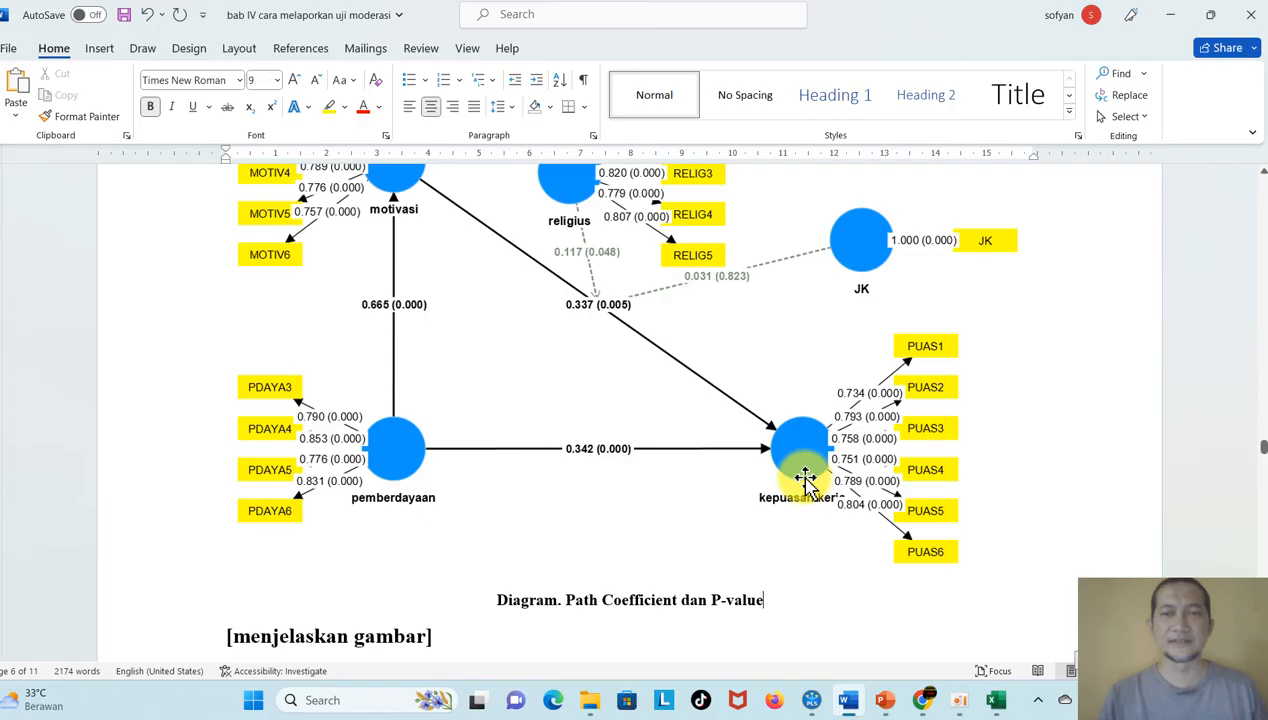
key(Up)
key(Down)
key(Down)
key(Down)
key(Down)
key(Down)
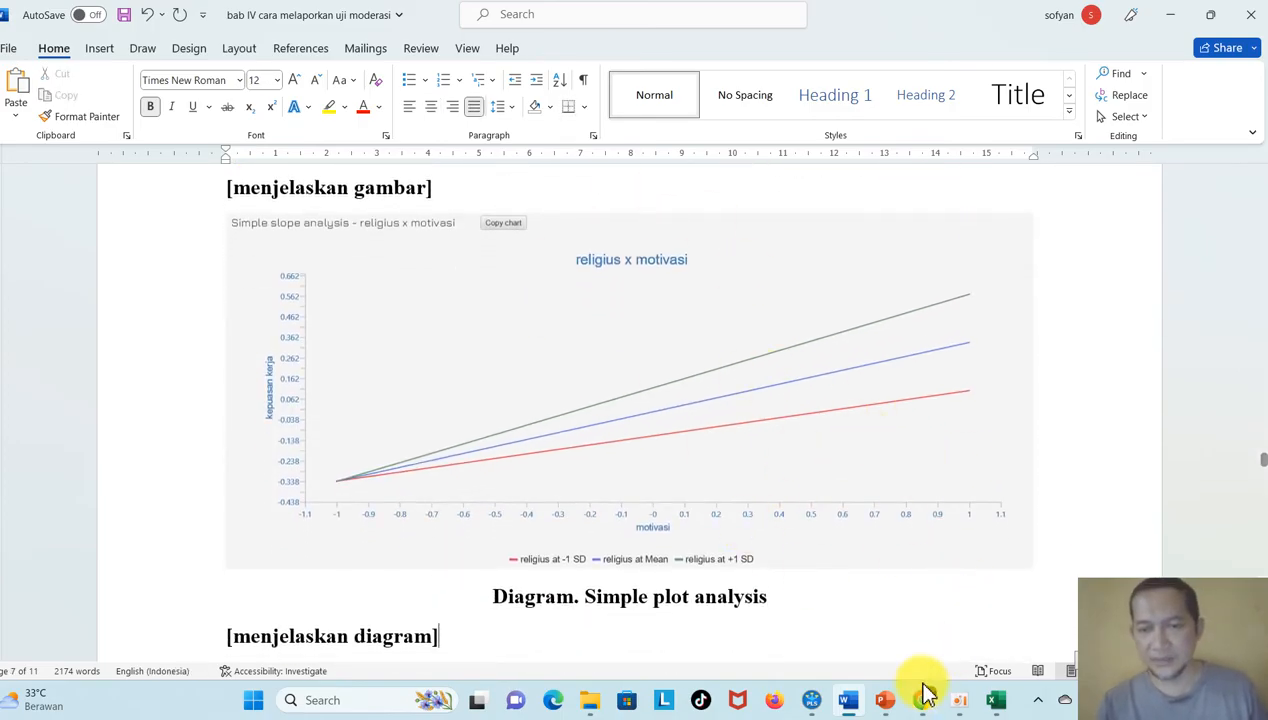
Step: Switch to SmartPLS, open the PLS report of 2022_Moderasi and examine the RELIG x MOTIV simple slope analysis
click(812, 702)
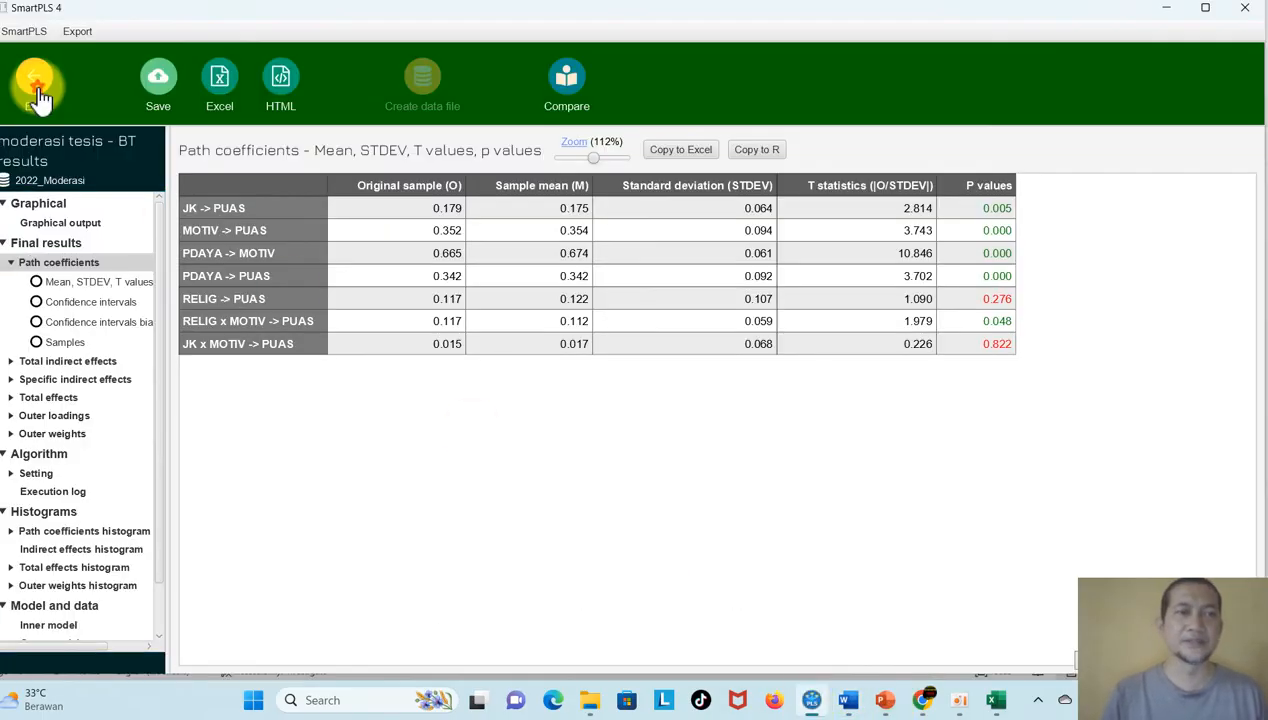
click(37, 95)
click(285, 164)
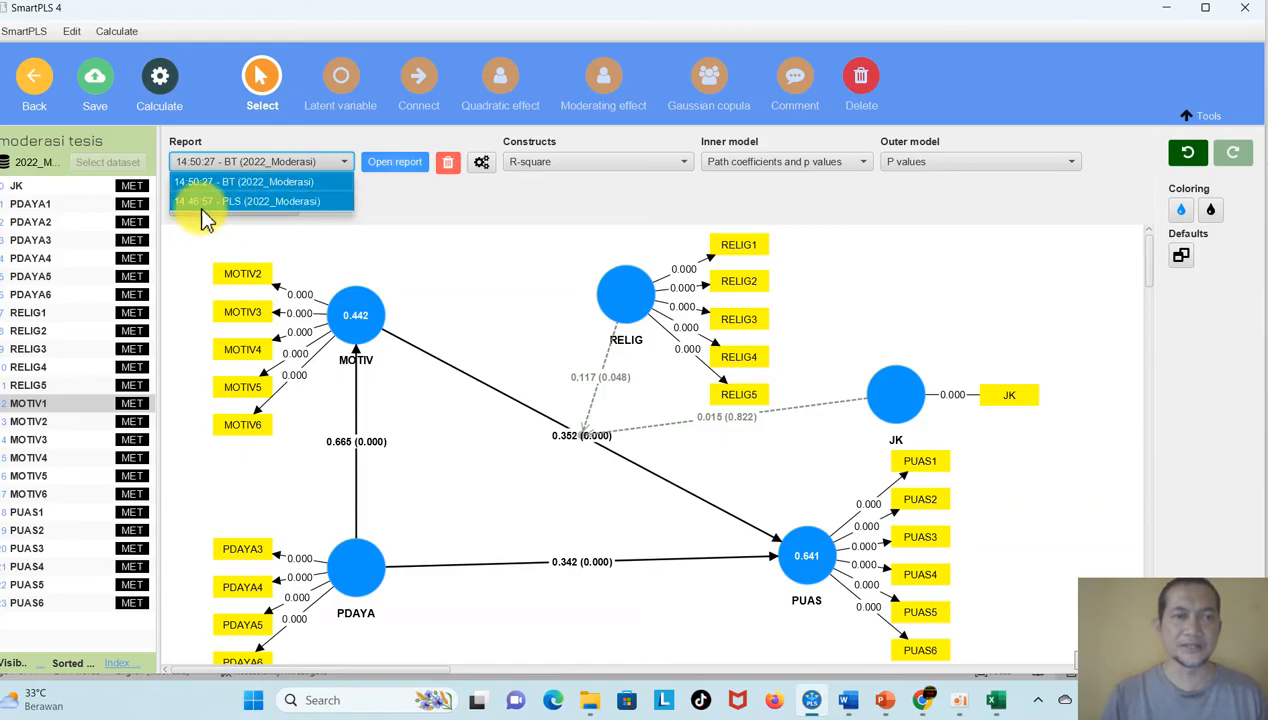
click(298, 202)
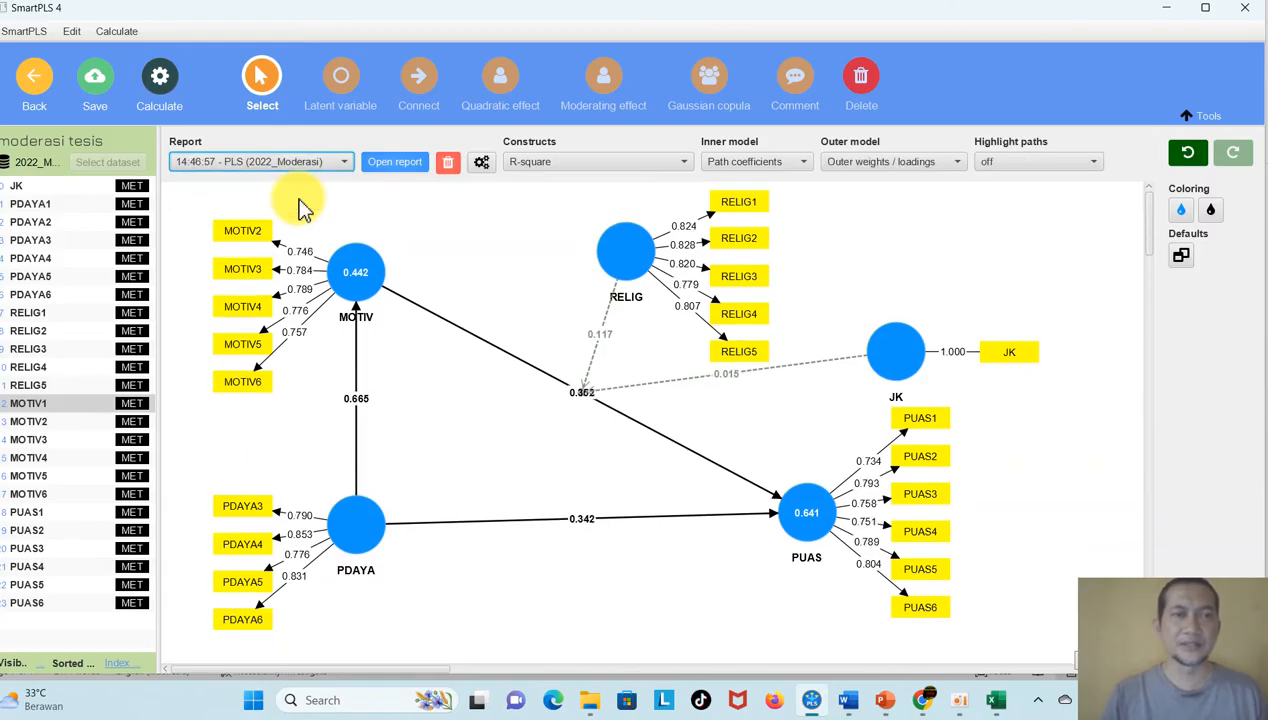
click(380, 164)
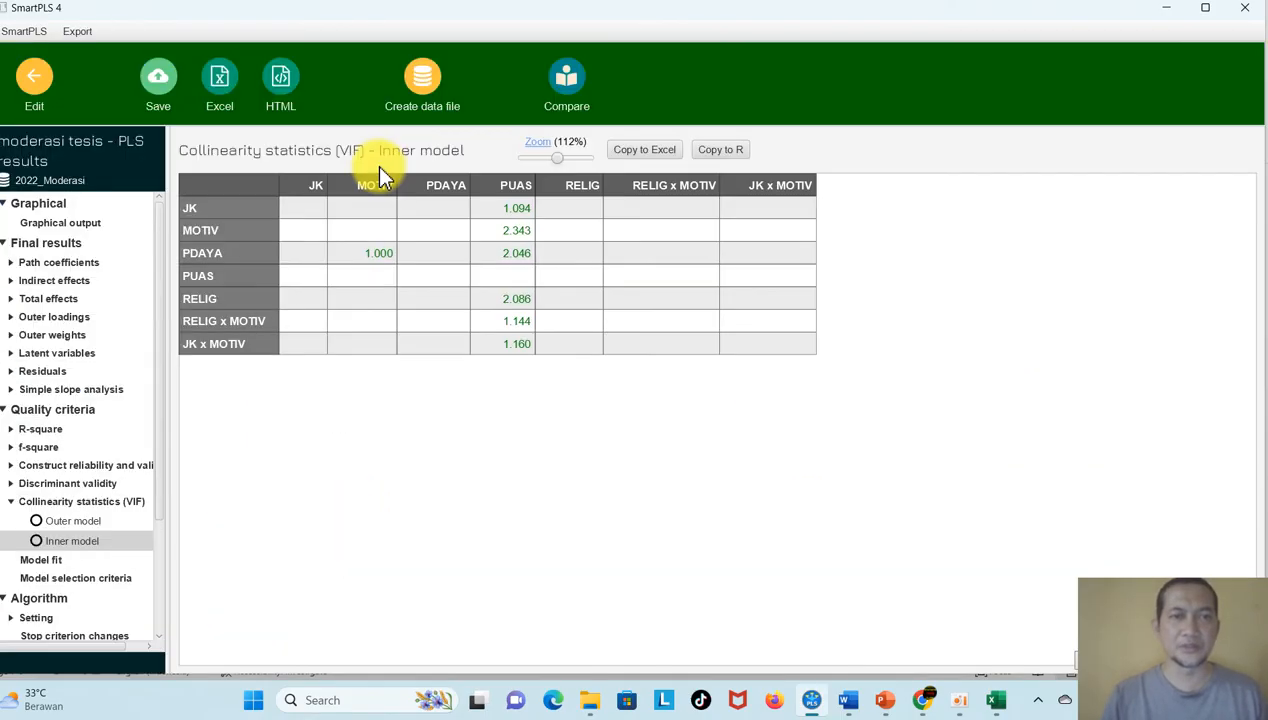
click(84, 391)
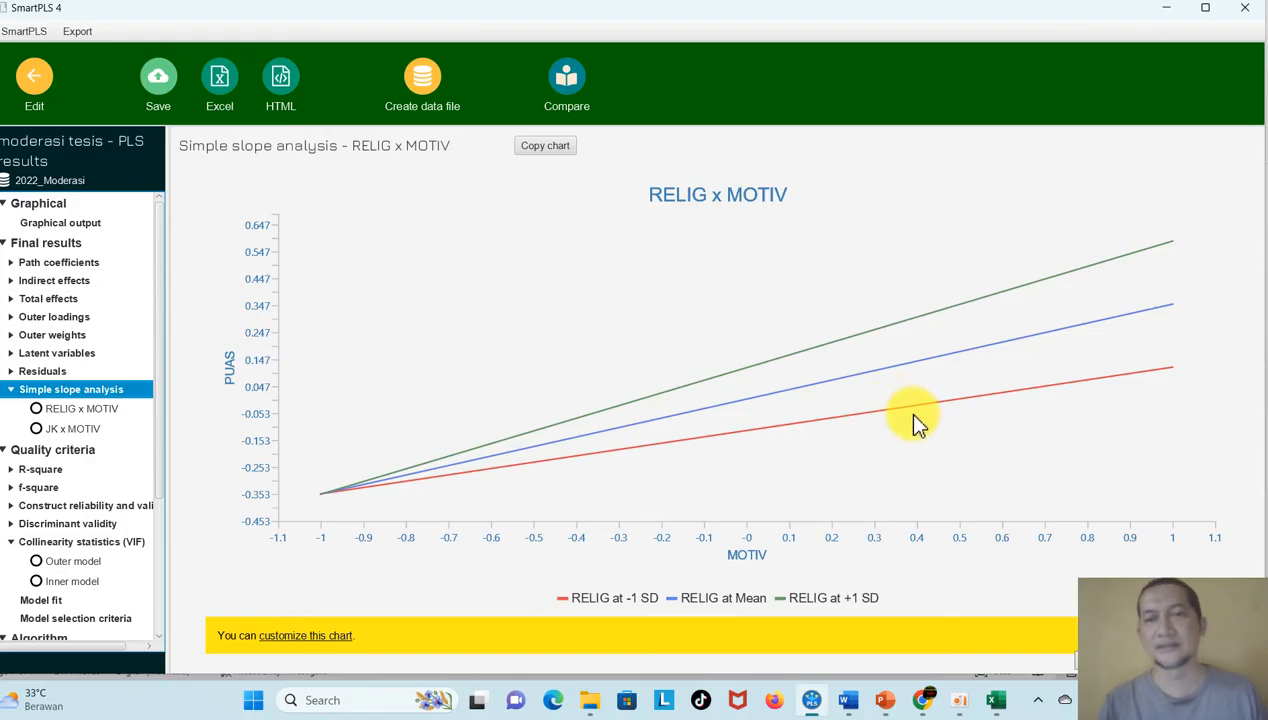
Step: In Word, write below "Interpretasi disini….": "Guru dengan tingkat religiusitas tinggi akan mempunyai pengaruh motivasi terhadap kepuasan LEBIH TINGGI dibandingkan kelompok guru dengan reliagiusitas rendah"
click(847, 700)
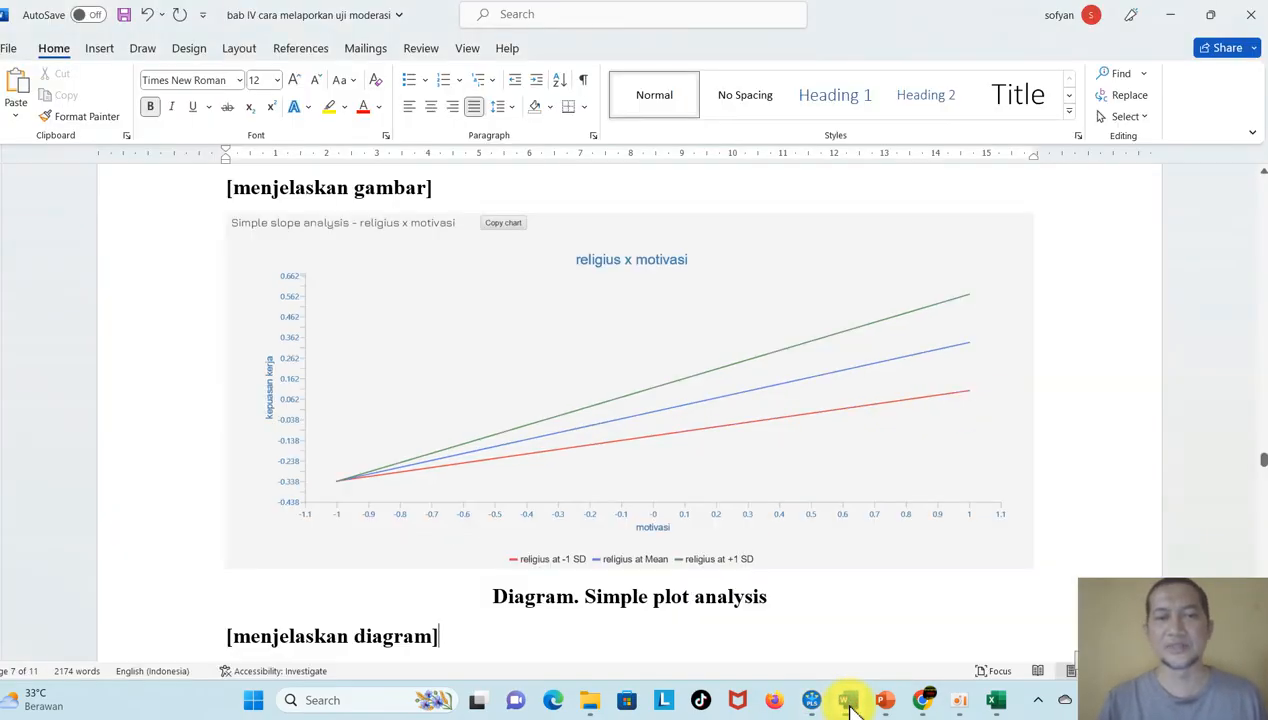
scroll(806, 612, down, 4)
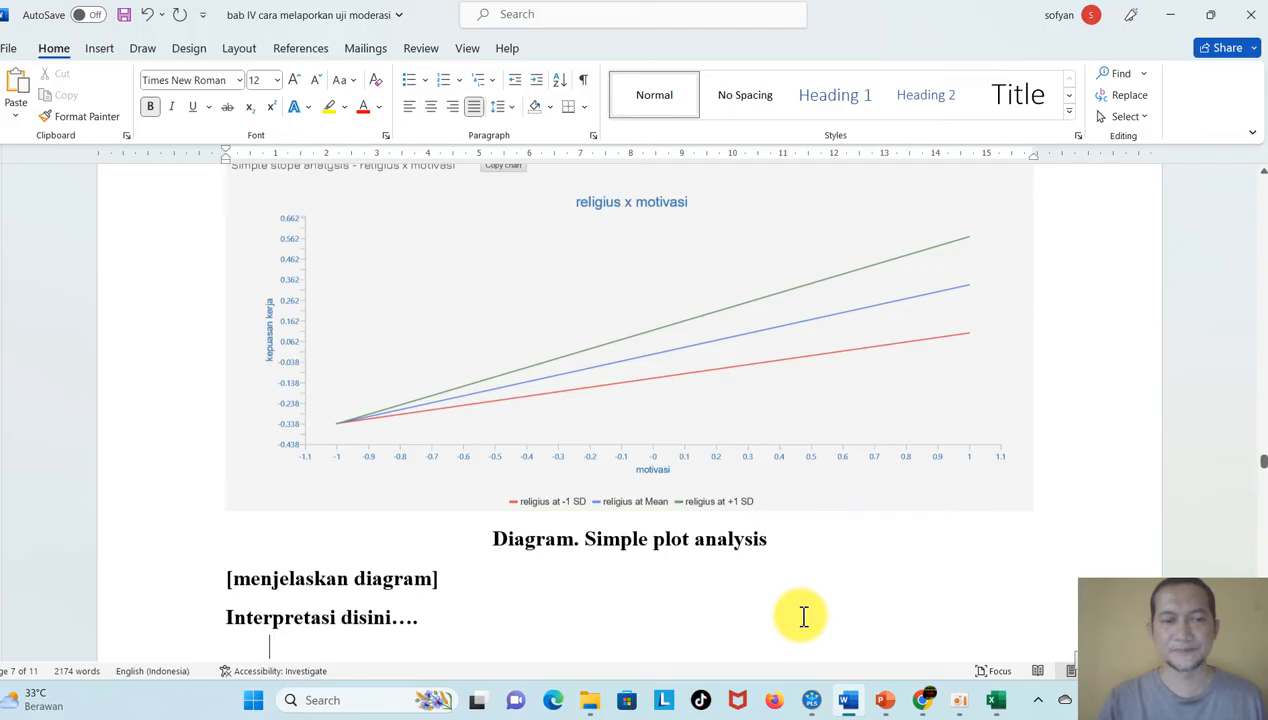
key(Up)
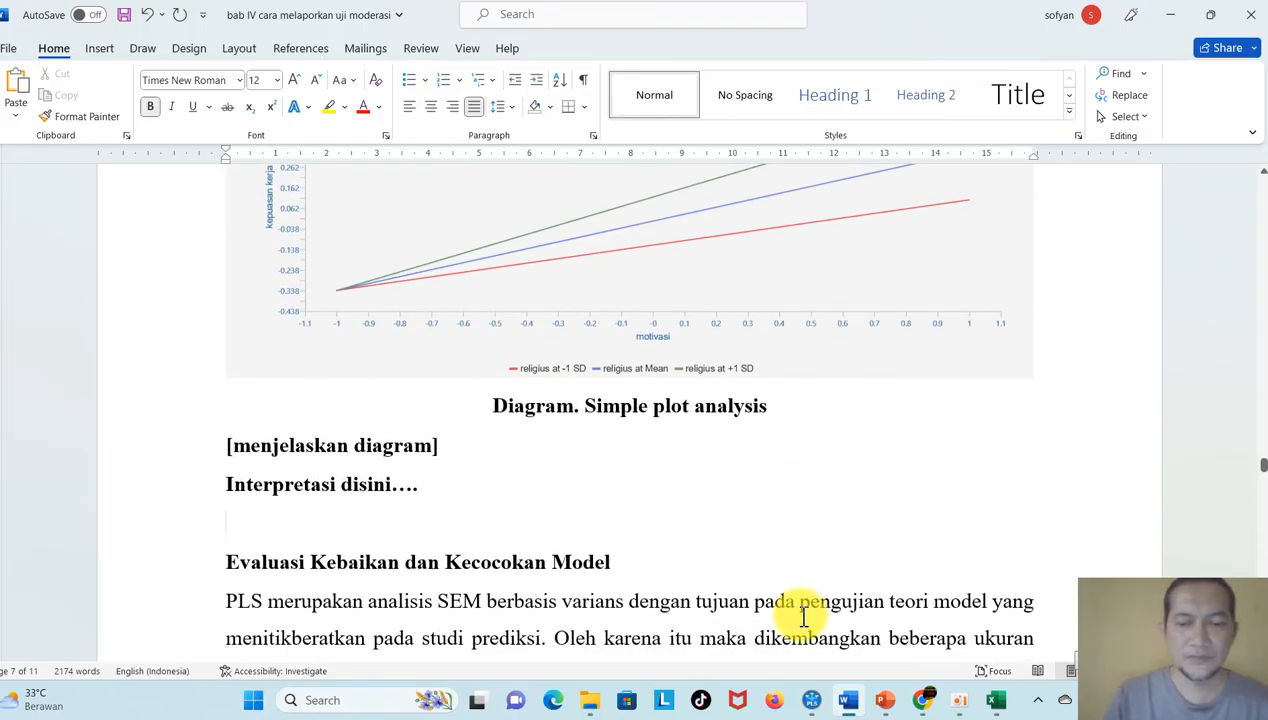
key(Return)
key(Return)
key(Return)
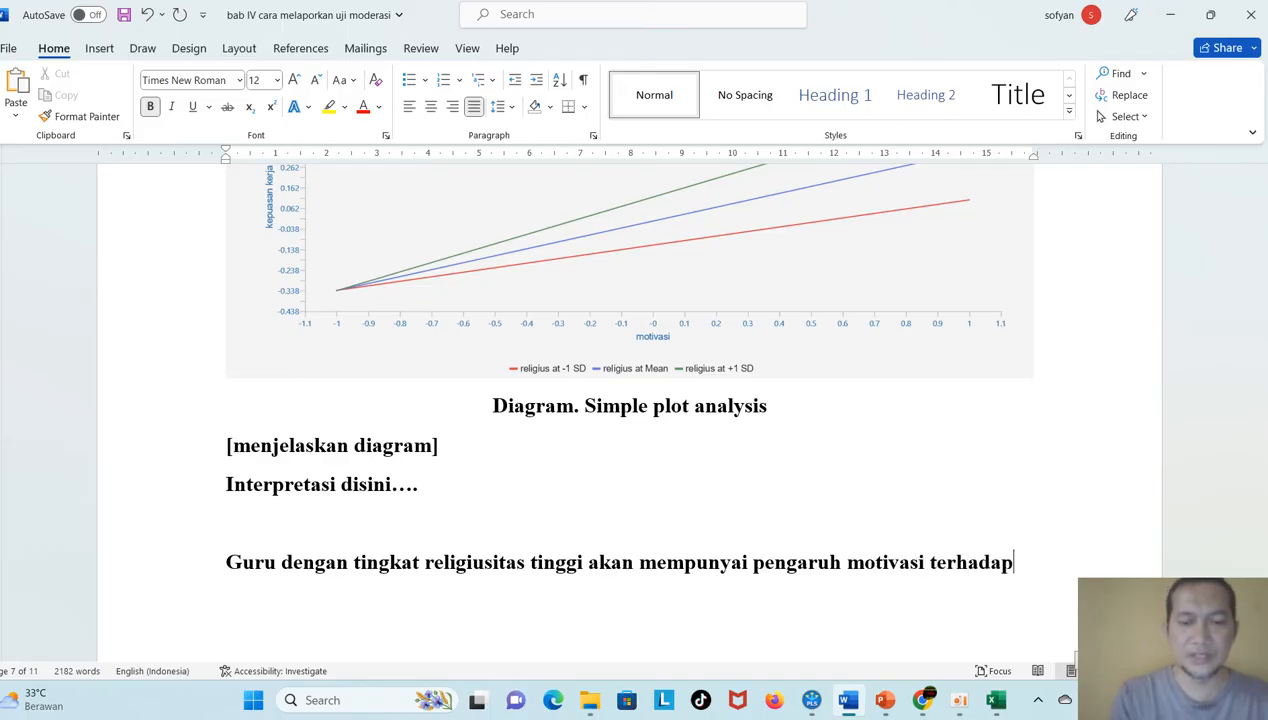
text(kepuasan)
key(Caps_Lock)
text(LEBIH TINGGI)
key(Caps_Lock)
text(dibandin)
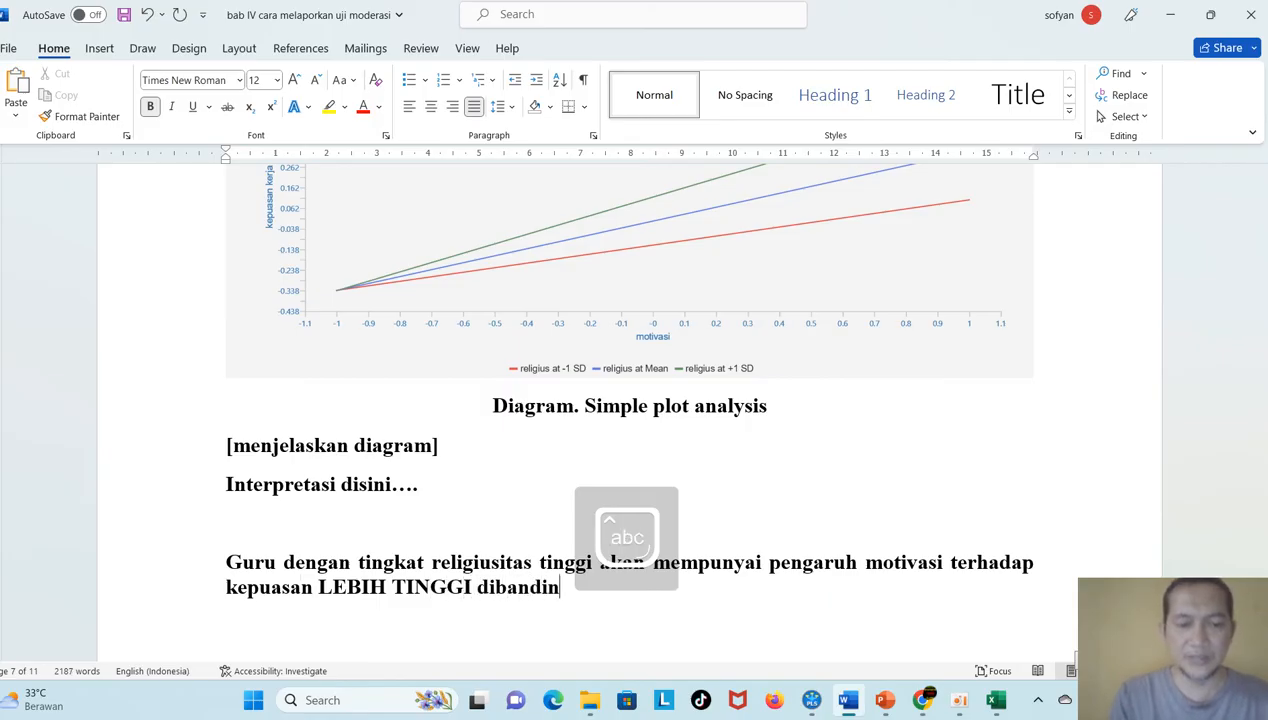
text(gkan kelompok guru dengan reliagiusitas rendah)
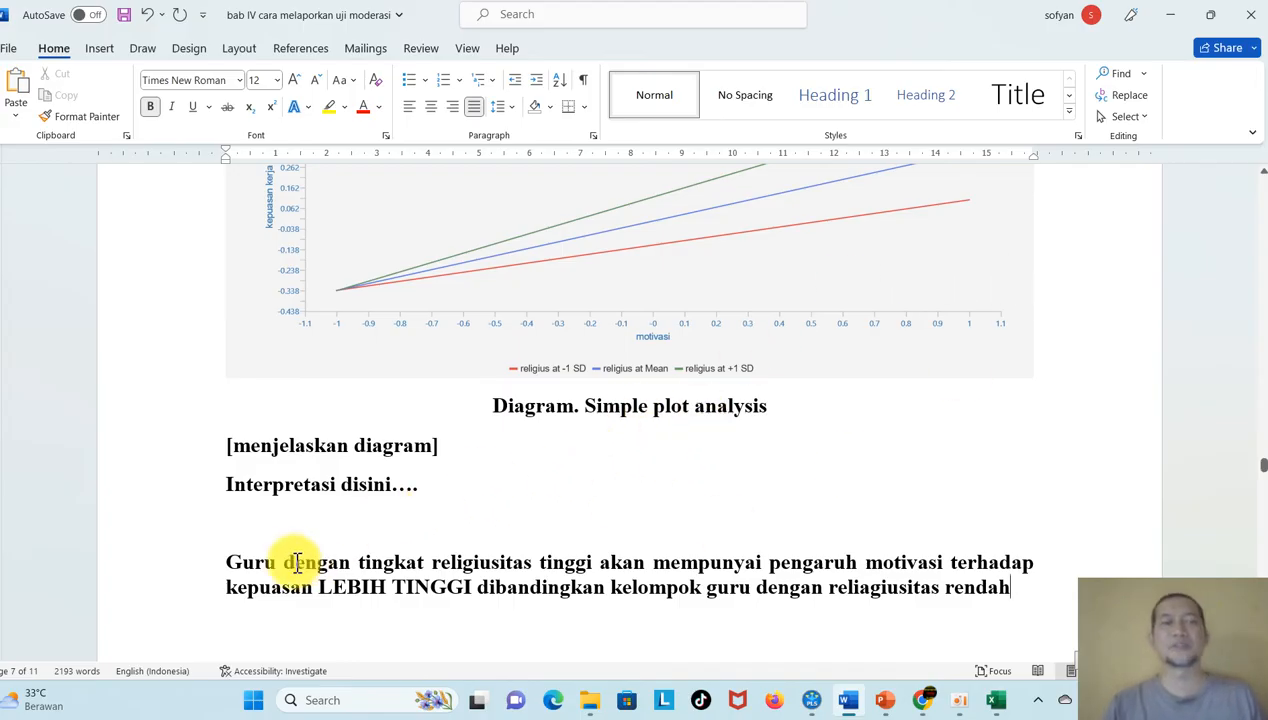
Step: Increase the font size of the new interpretation sentence under the Simple plot analysis diagram by four points
drag(228, 562, 1053, 611)
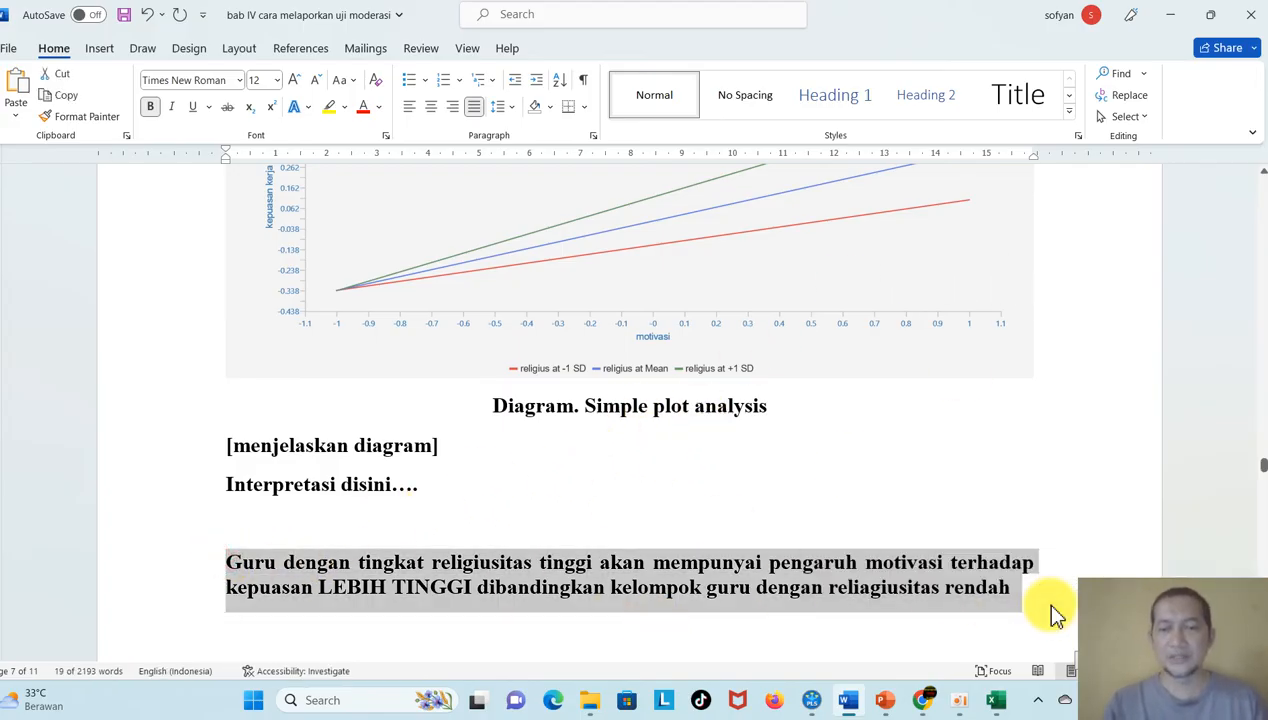
key(ctrl+bracketright)
key(ctrl+bracketright)
key(ctrl+bracketright)
key(ctrl+bracketright)
key(Down)
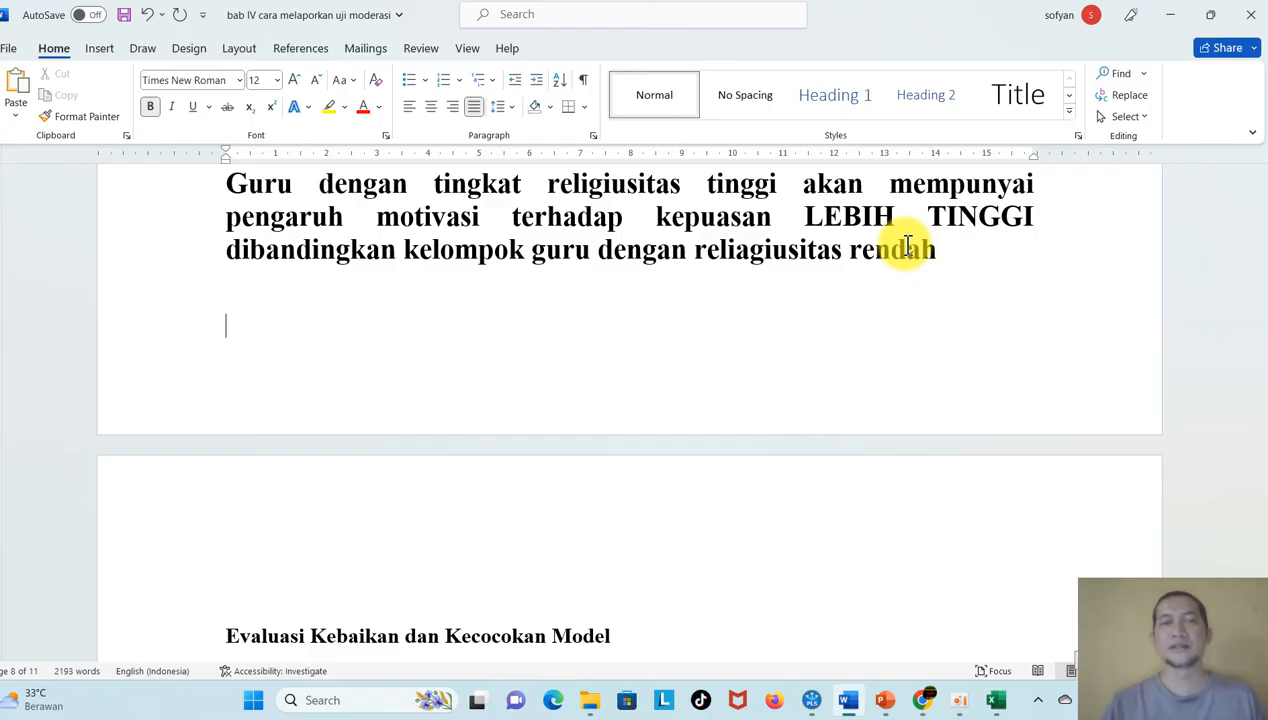
Step: Review the Simple plot analysis diagram together with the interpretation sentence written below it
key(Up)
key(Up)
key(Up)
key(Up)
key(Up)
key(Up)
key(Up)
key(Up)
key(Up)
key(Up)
key(Down)
key(Down)
key(Down)
key(Down)
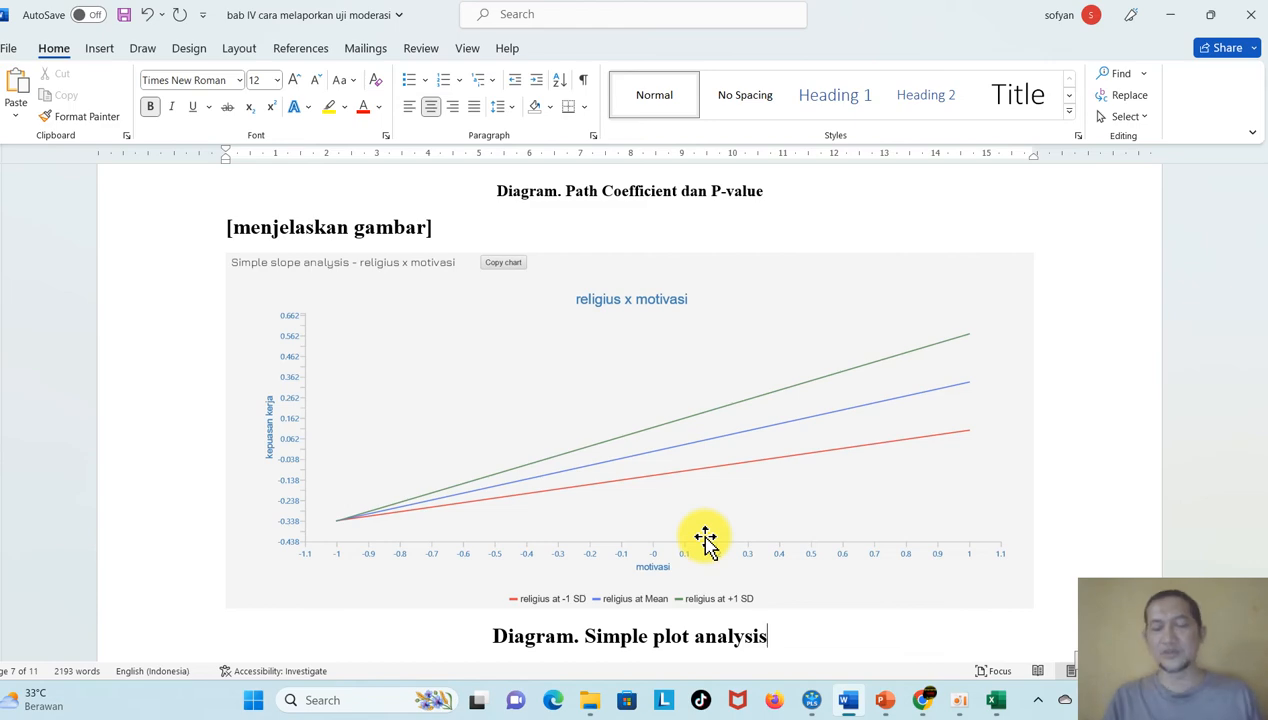
key(Down)
key(Down)
key(Down)
key(Down)
key(Down)
key(Down)
key(Down)
key(Down)
key(Down)
key(Down)
key(Down)
key(Down)
key(Down)
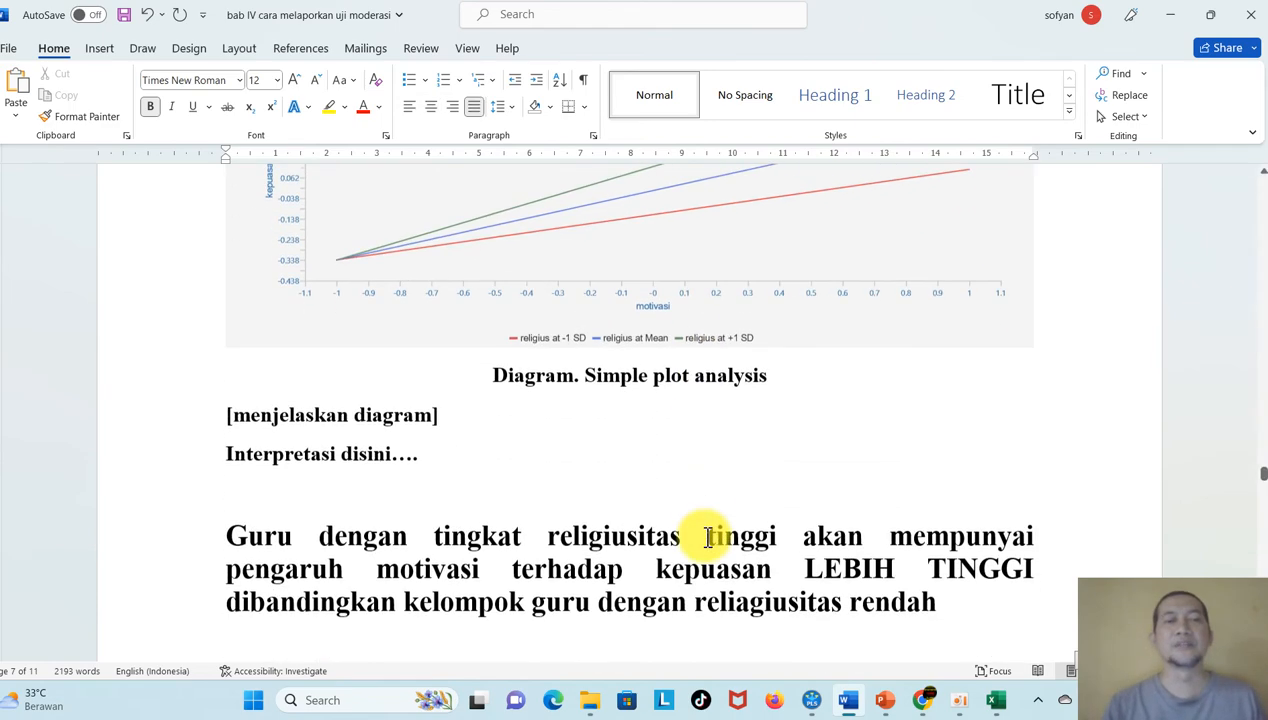
Step: Read the Evaluasi Kebaikan dan Kecocokan Model introduction, then switch to PowerPoint and examine the Evaluasi Kecocokan & Kebaikan Model criteria slide
scroll(707, 537, down, 3)
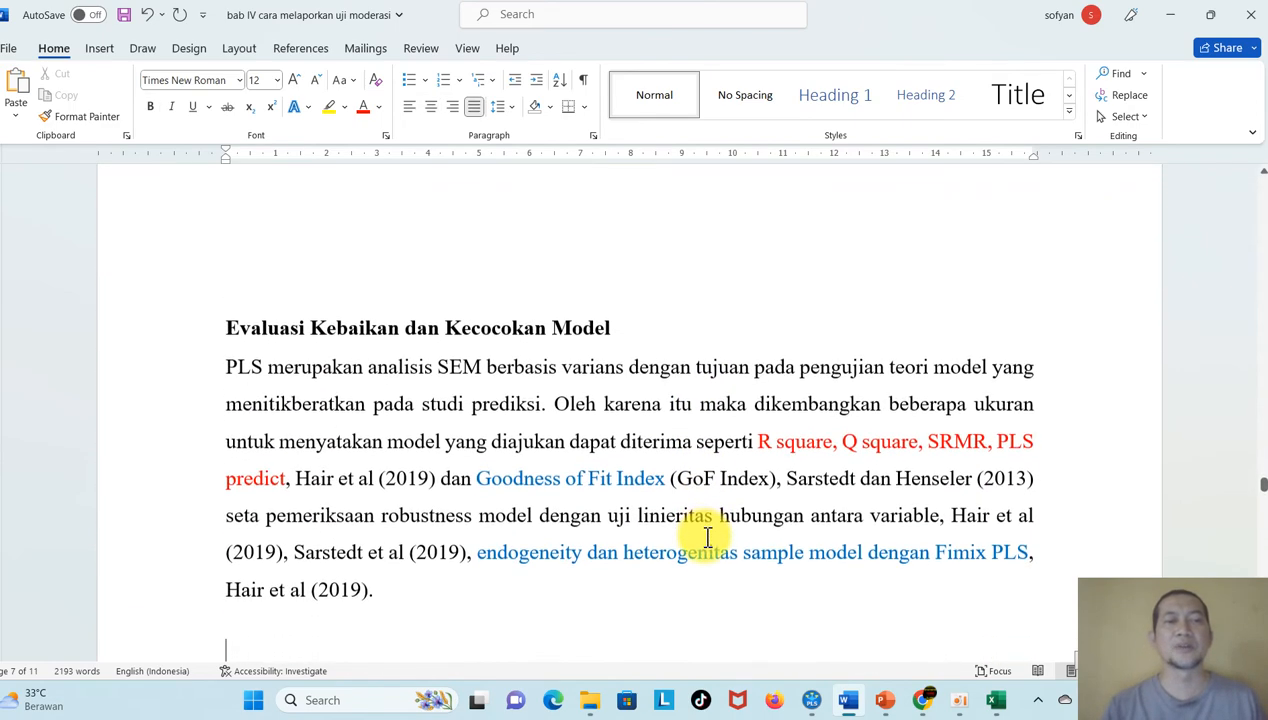
click(888, 702)
key(Down)
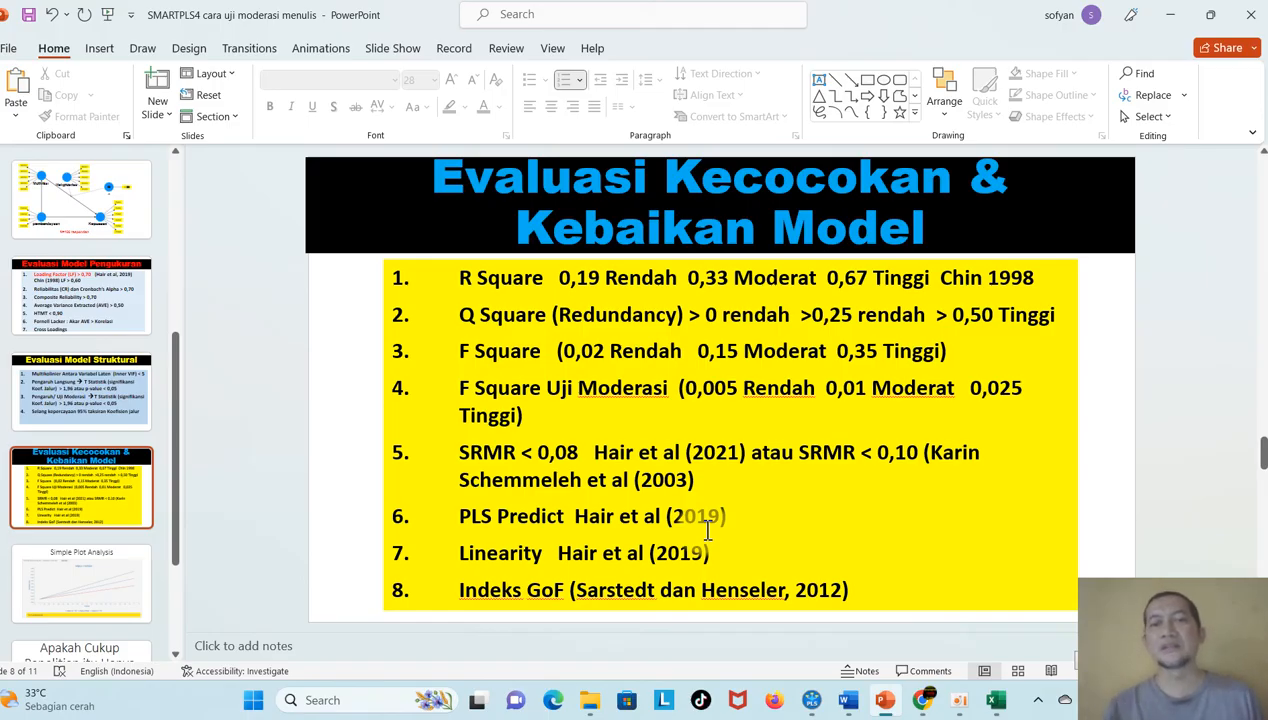
Step: Back in Word, highlight the phrase "ukuran akurasi prediksi" in yellow in the Q square paragraph below Tabel R square
click(848, 700)
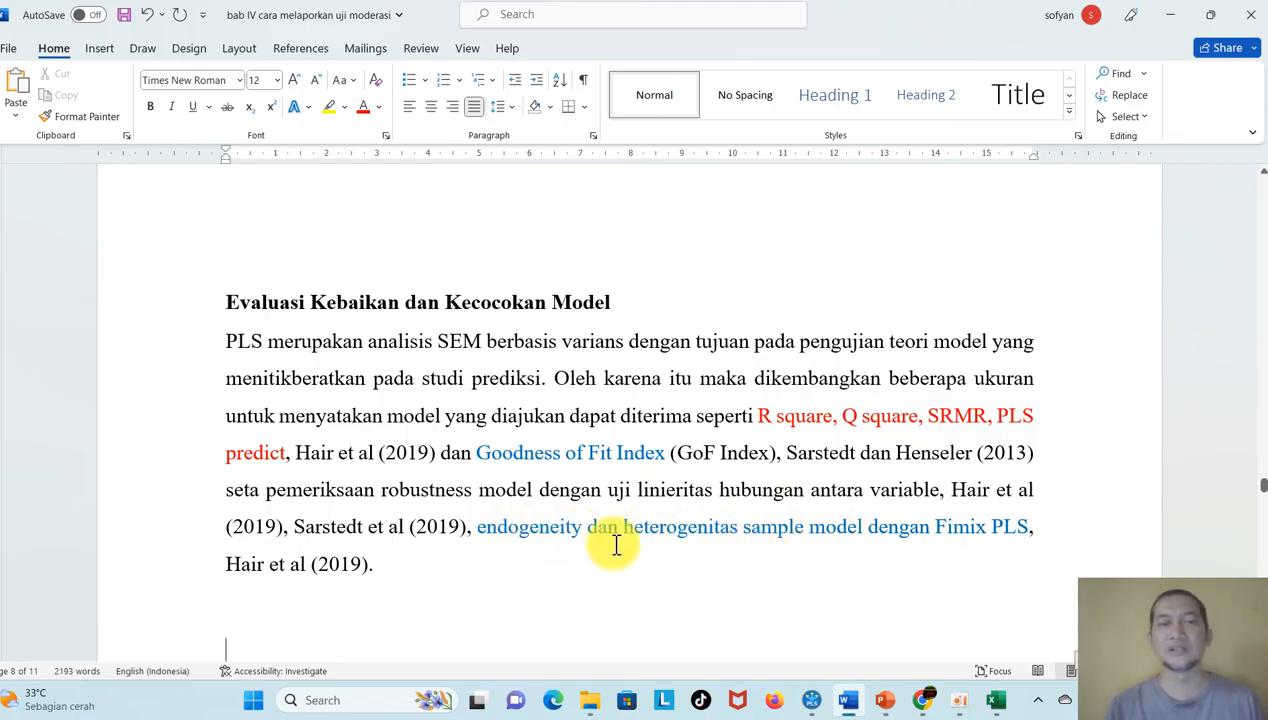
scroll(444, 554, down, 1)
scroll(444, 554, down, 5)
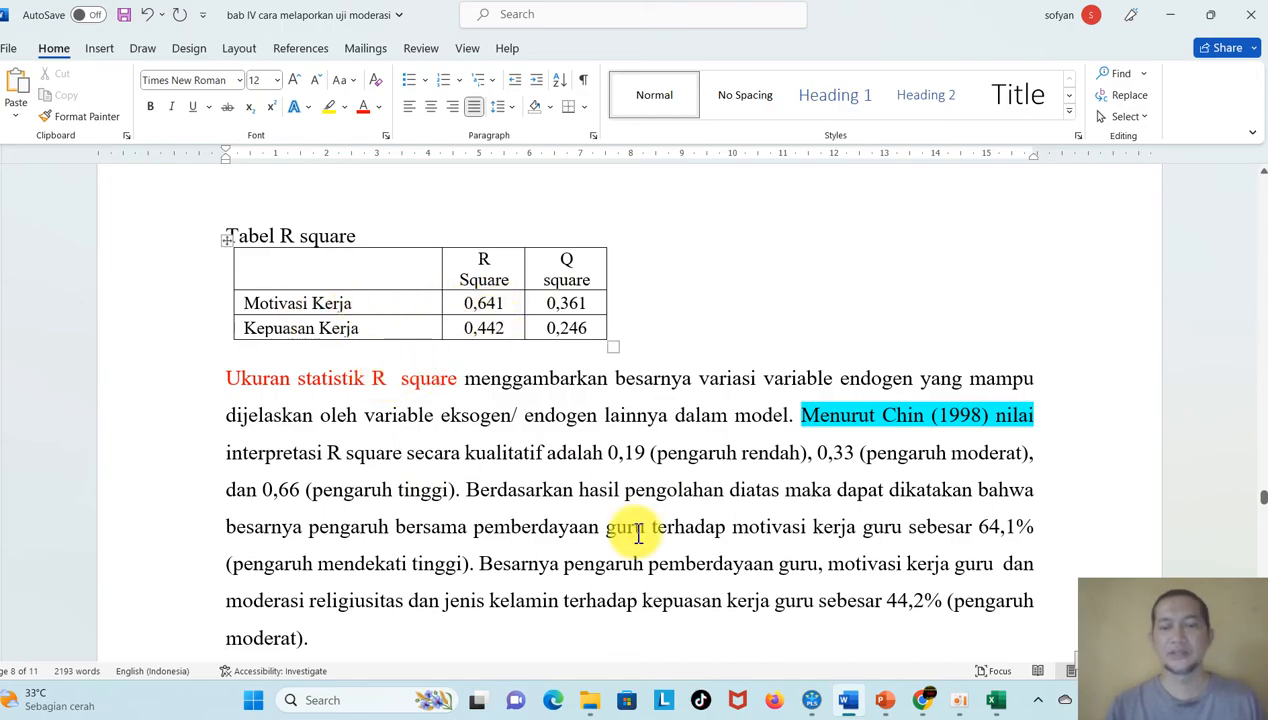
scroll(640, 529, down, 5)
scroll(640, 533, down, 2)
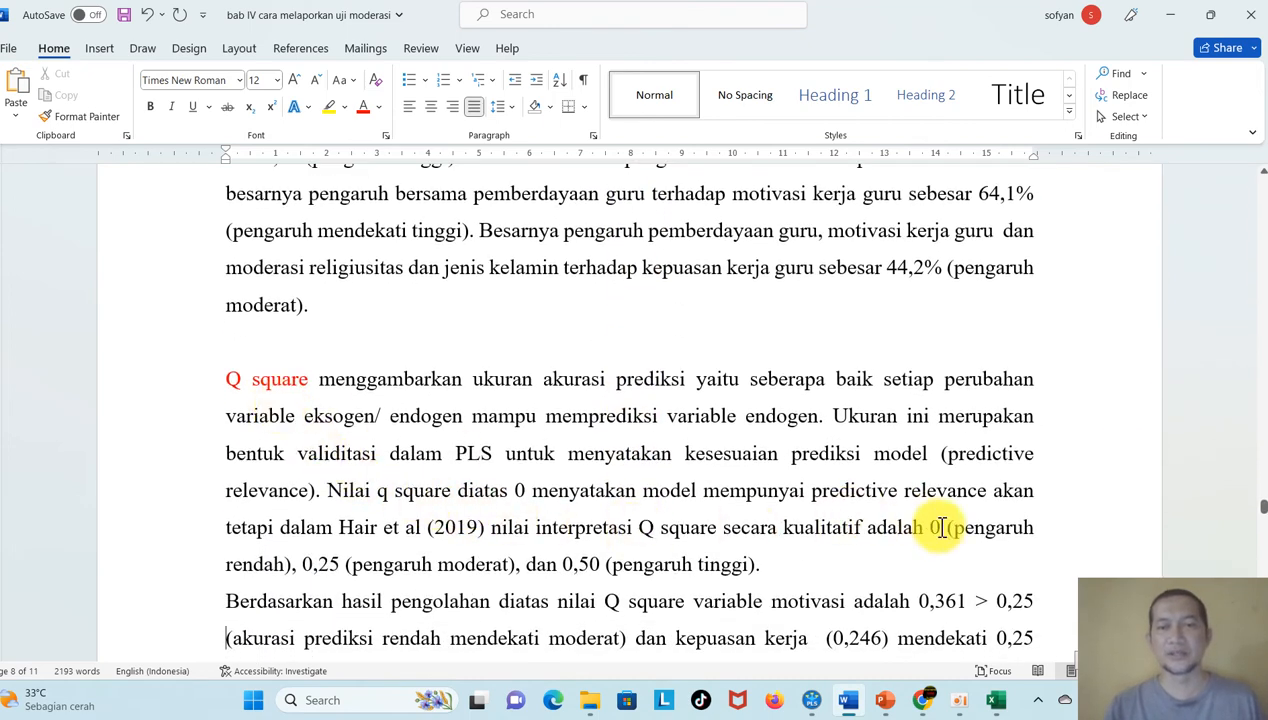
scroll(817, 556, down, 2)
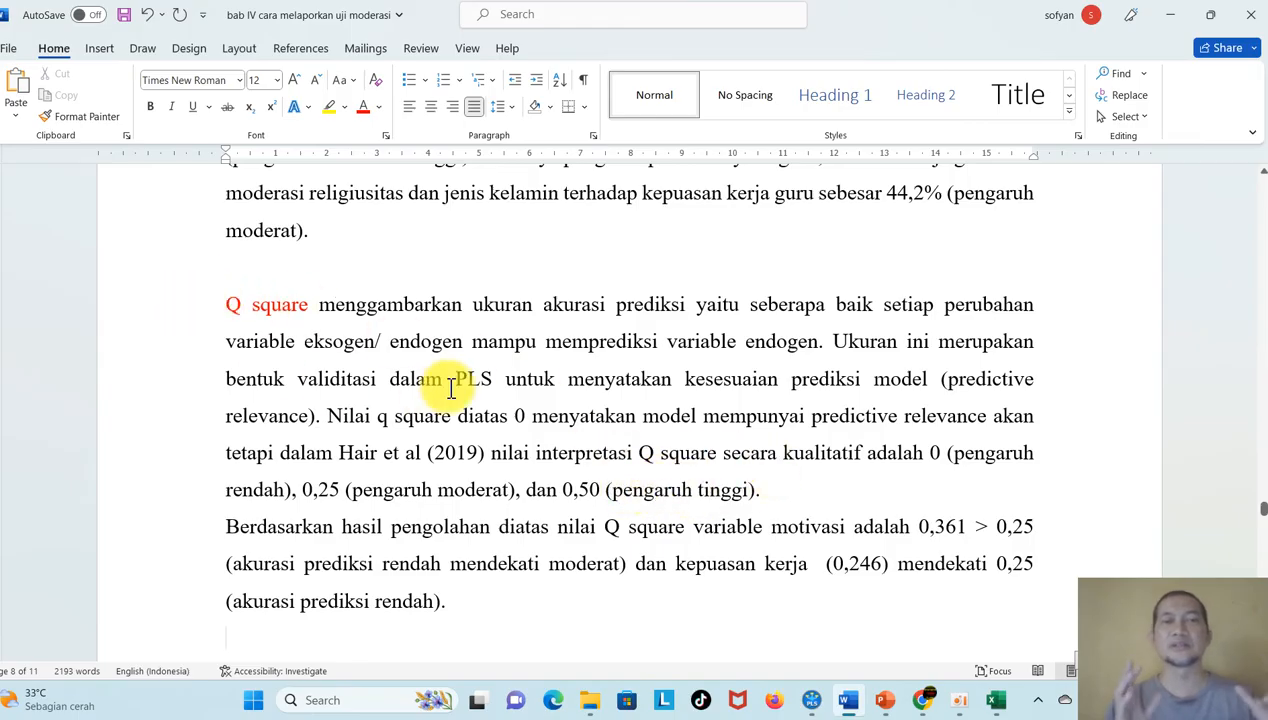
drag(470, 304, 686, 303)
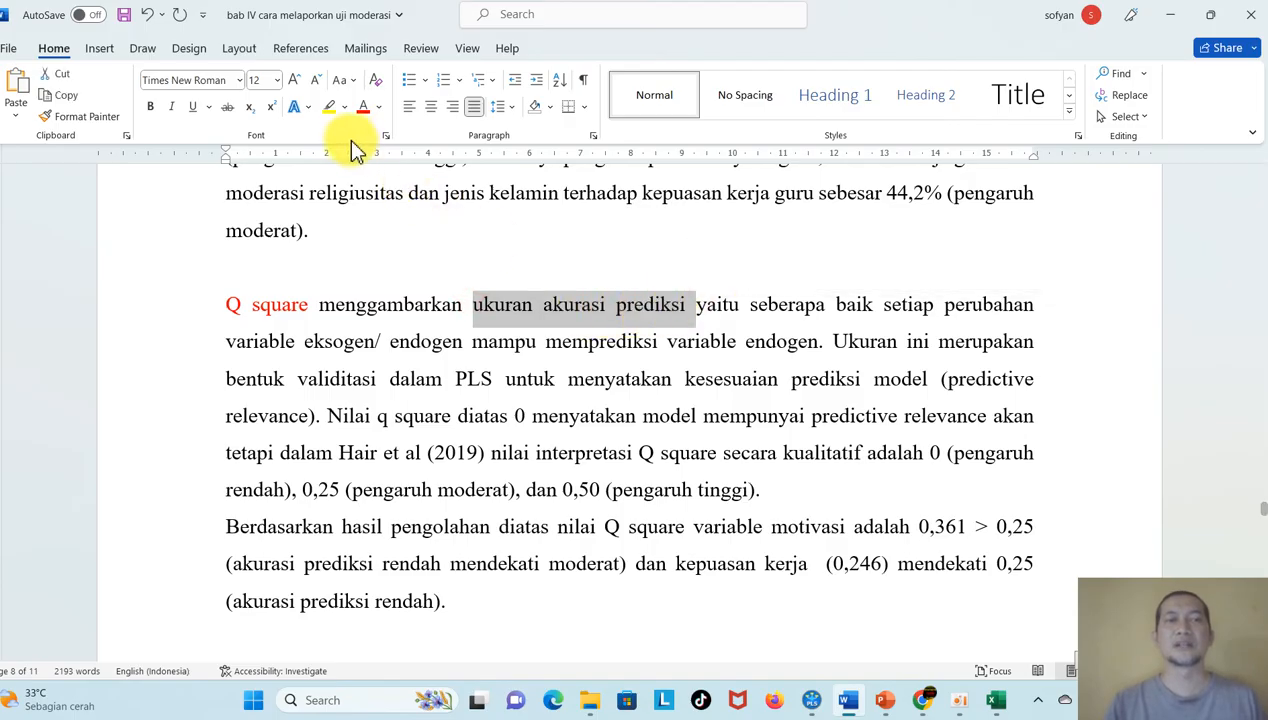
click(330, 110)
click(673, 385)
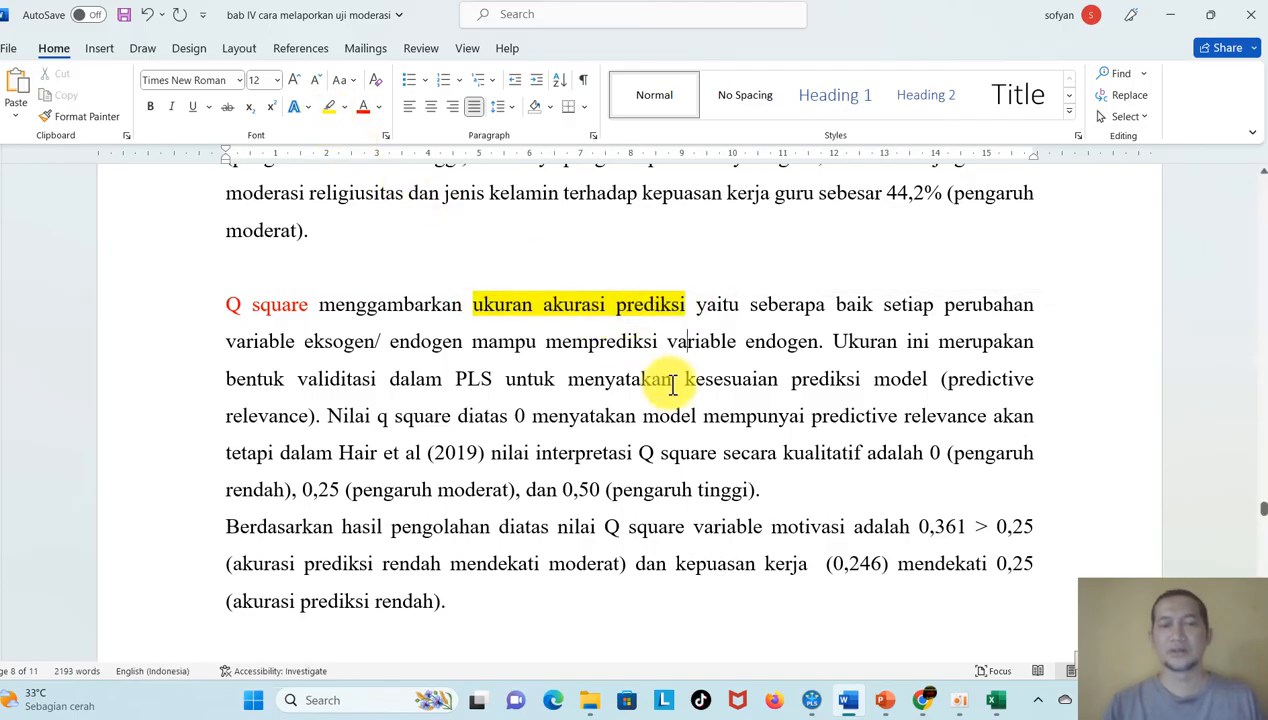
Step: Read the Tabel SRMR section, then switch to SmartPLS and open the Model fit results to check the estimated model's SRMR
scroll(673, 385, down, 10)
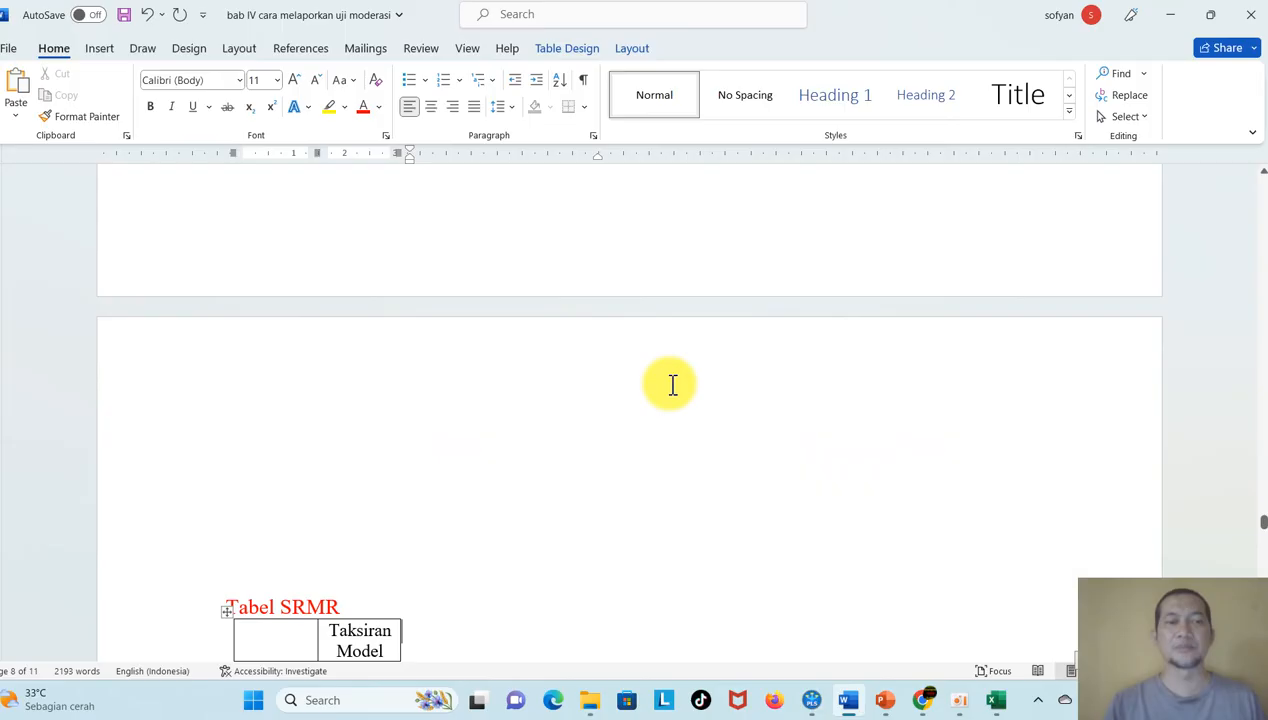
key(Down)
key(Down)
key(Down)
key(Down)
key(Down)
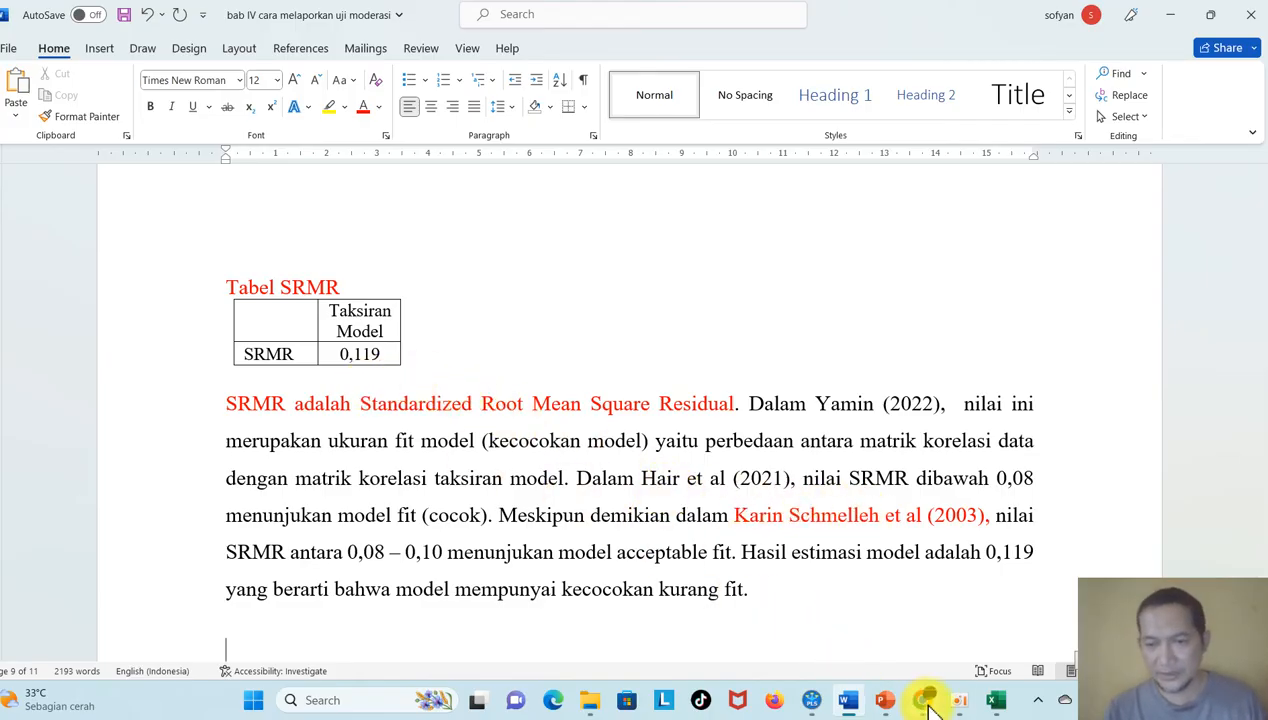
click(813, 703)
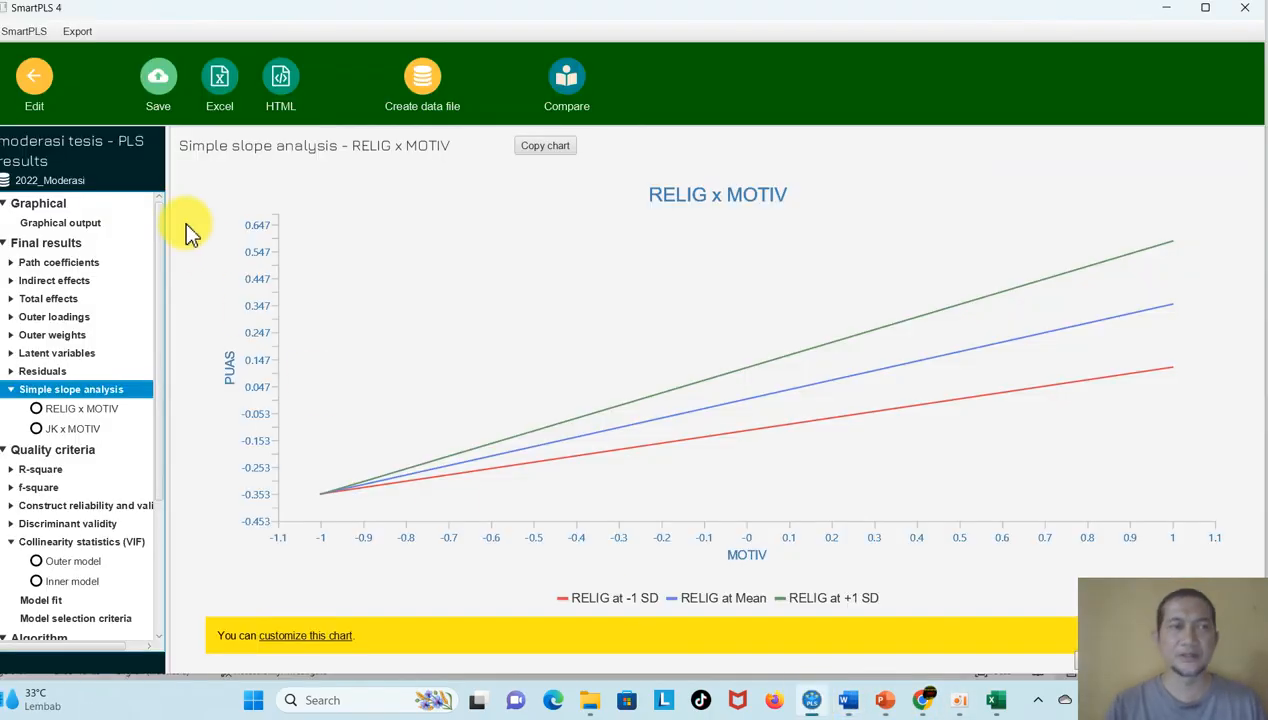
click(10, 542)
click(48, 566)
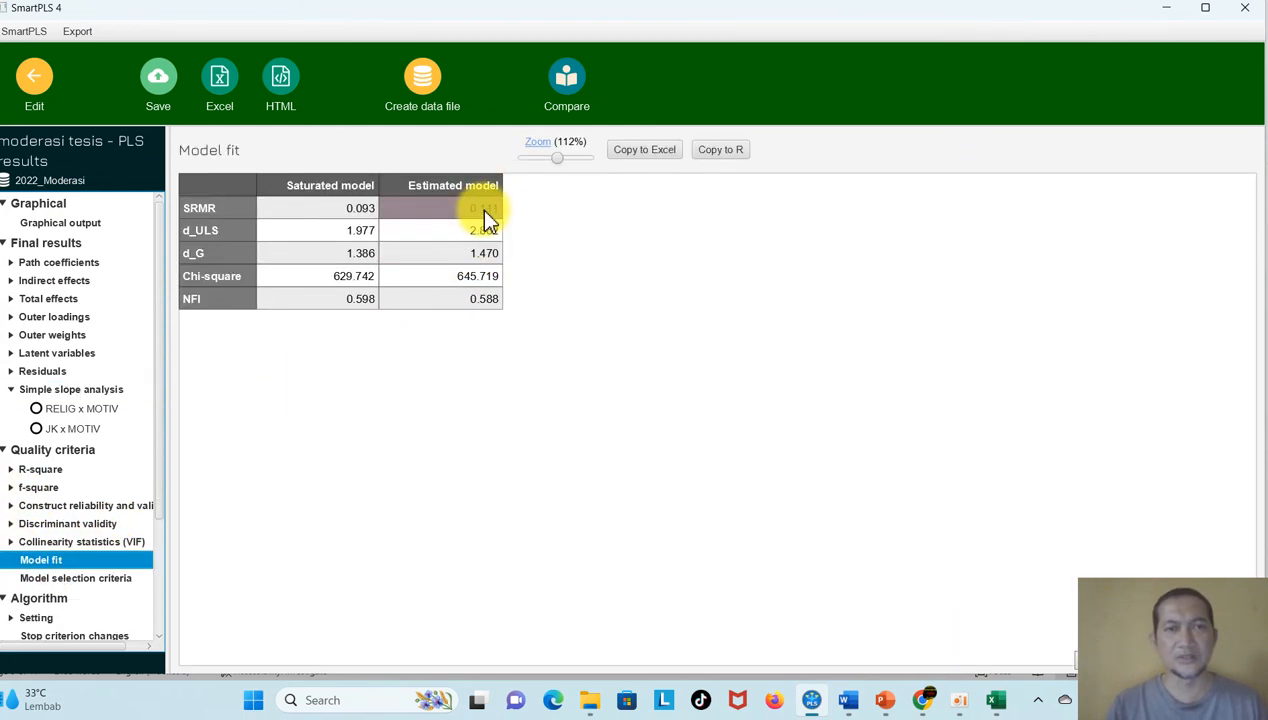
Step: In Word, set the Taksiran Model value in Tabel SRMR to 0,111
click(848, 700)
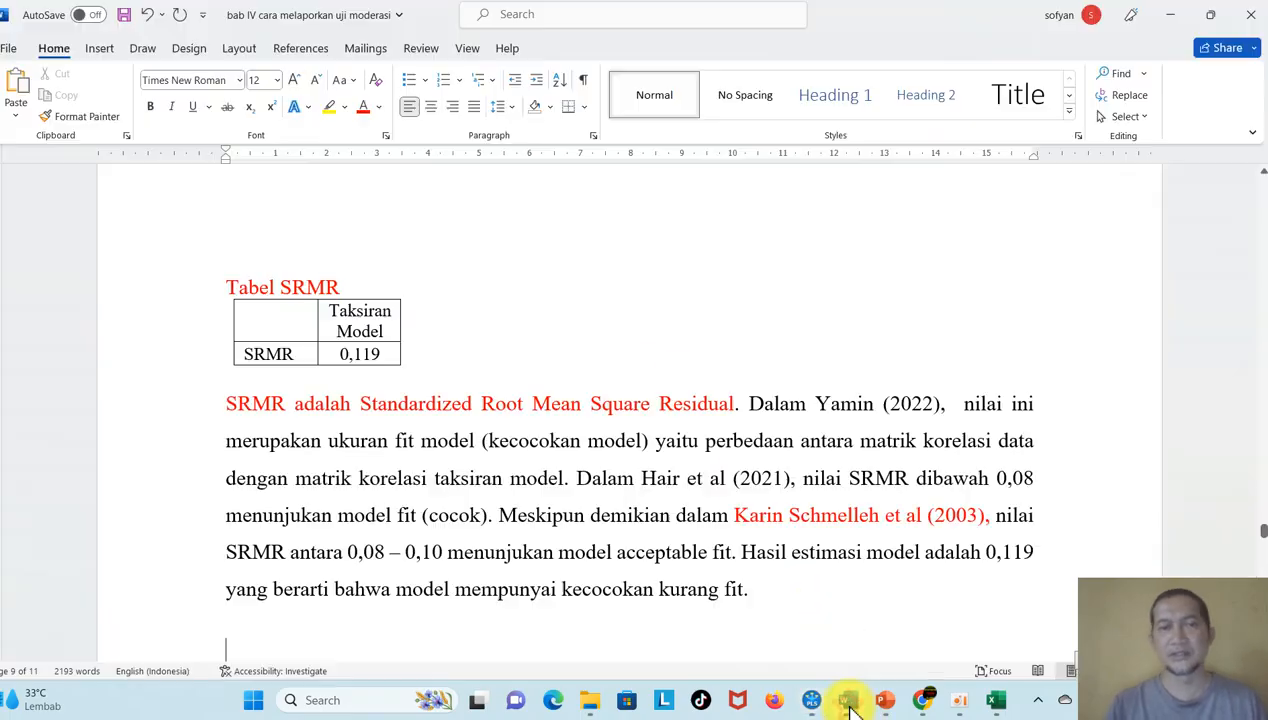
click(384, 354)
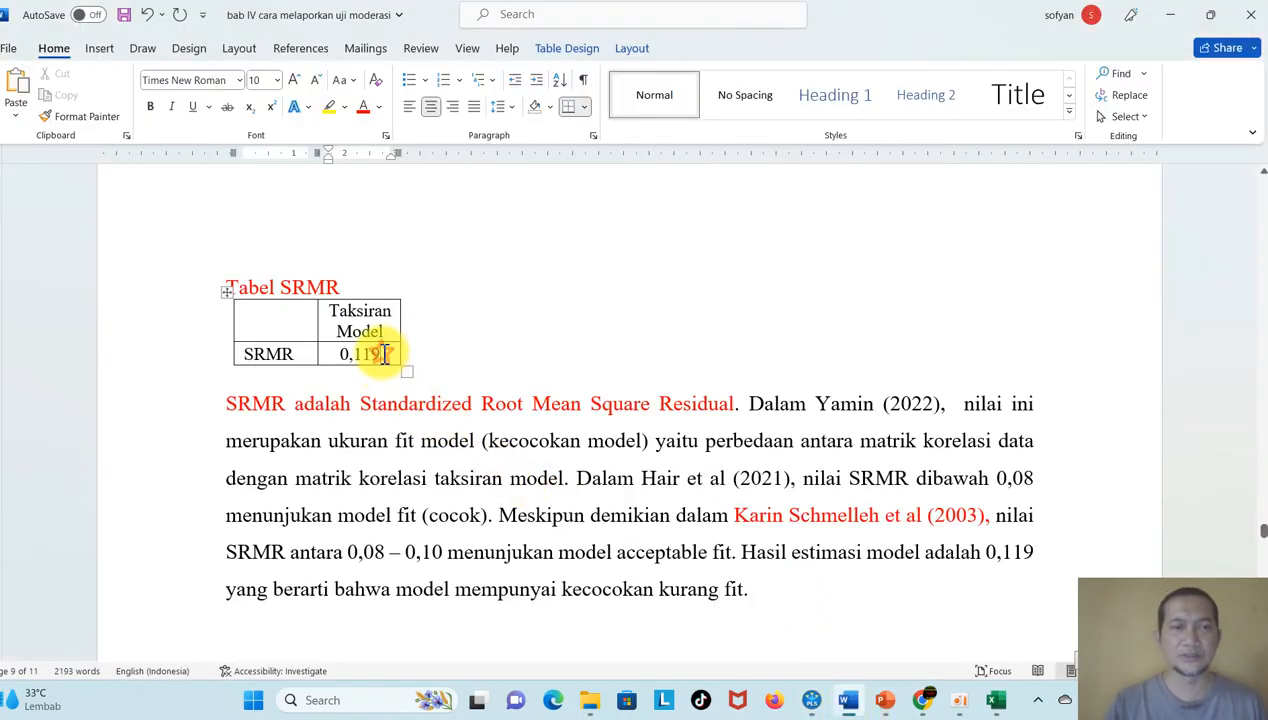
key(BackSpace)
text(1)
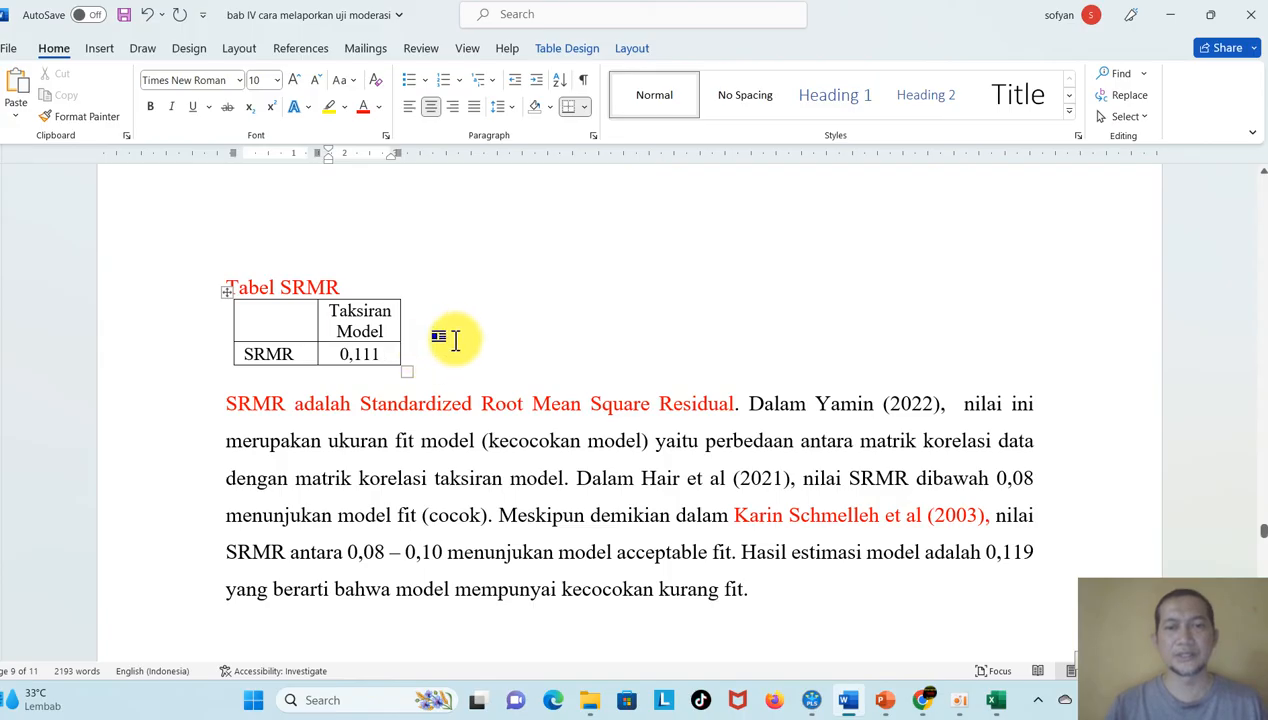
Step: Set the model estimate quoted after "Hasil estimasi model adalah" in the SRMR paragraph to 0,111
click(907, 517)
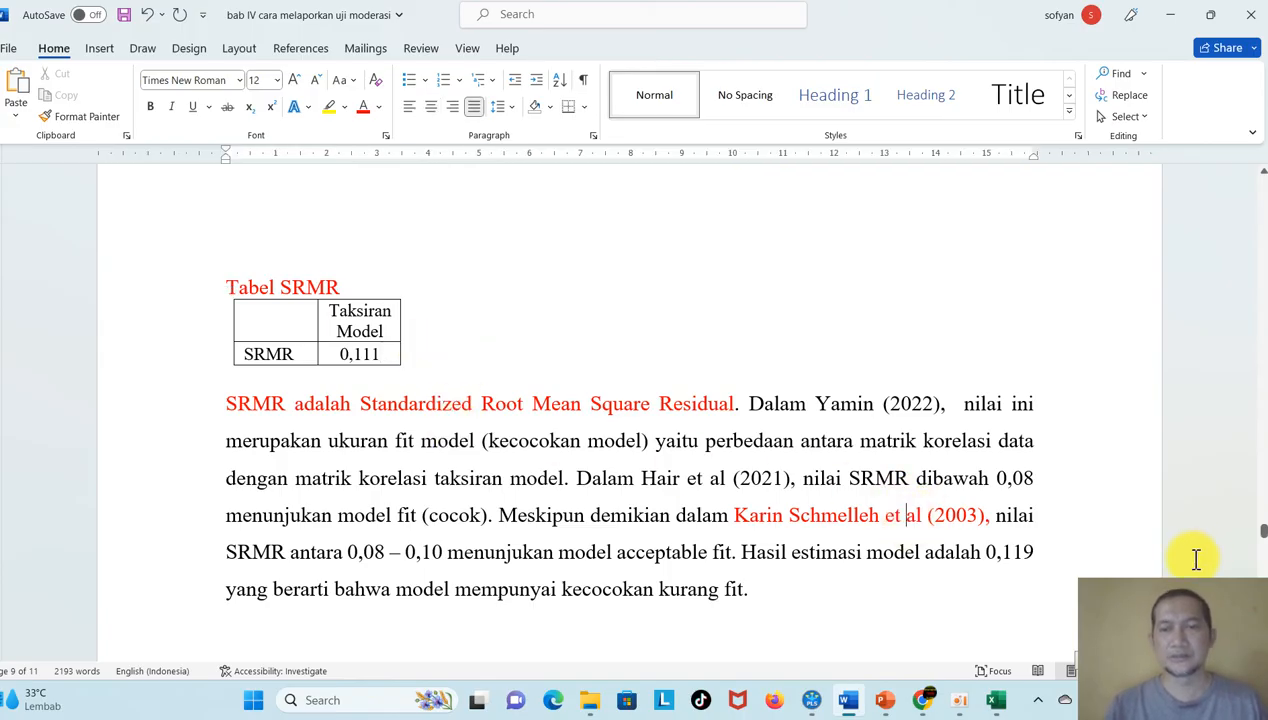
click(1041, 552)
key(Delete)
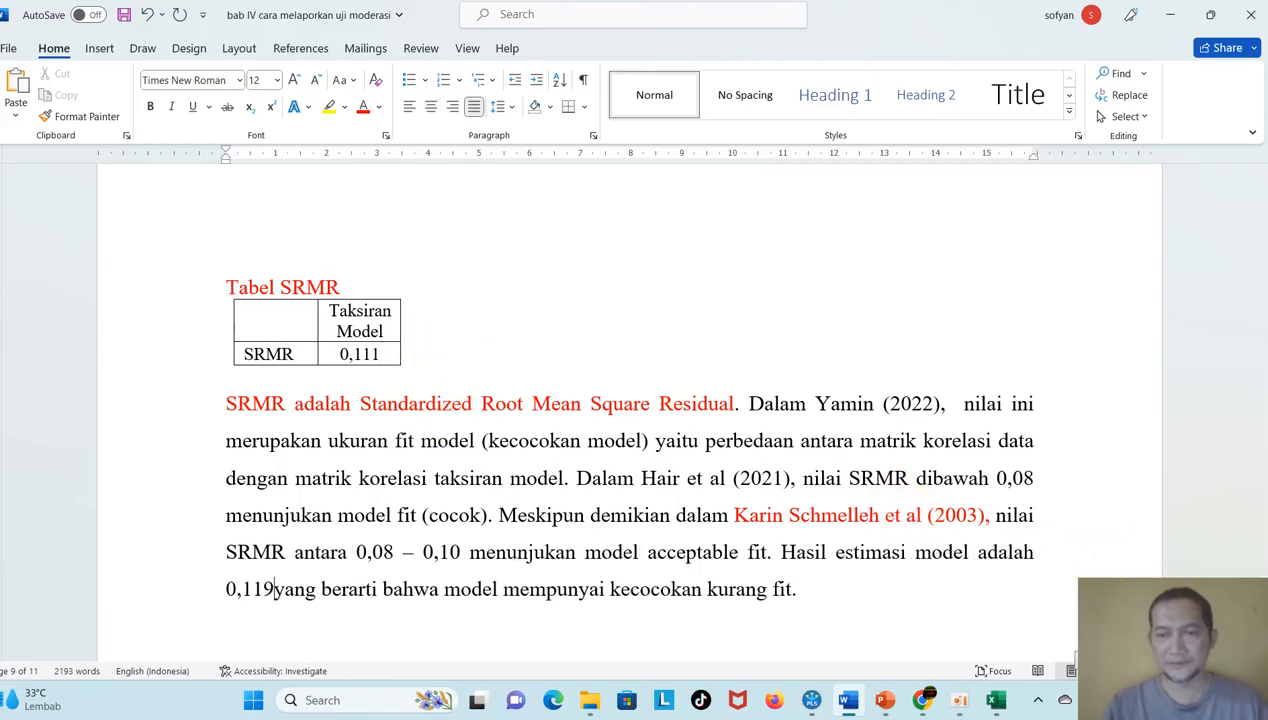
key(BackSpace)
text(111)
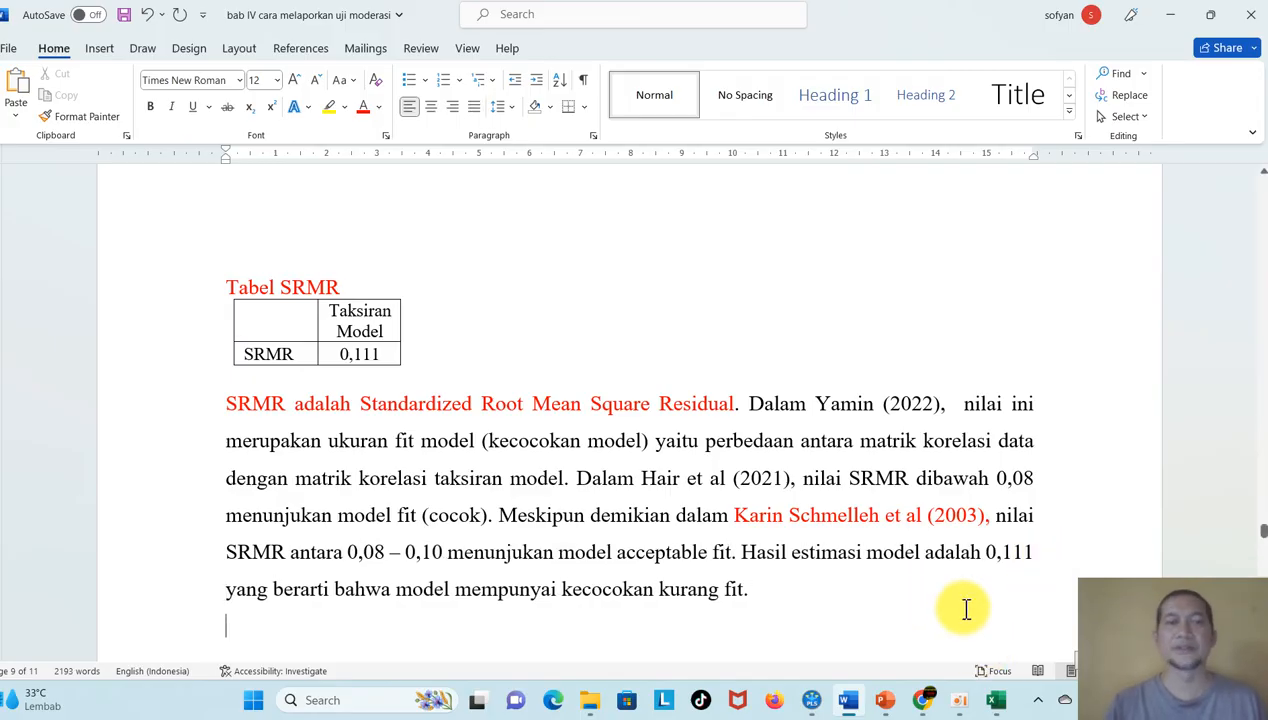
Step: Review the Tabel GoF Index with its interpretation and the RMSE and MAE values in Tabel PLS Predict
scroll(966, 609, down, 4)
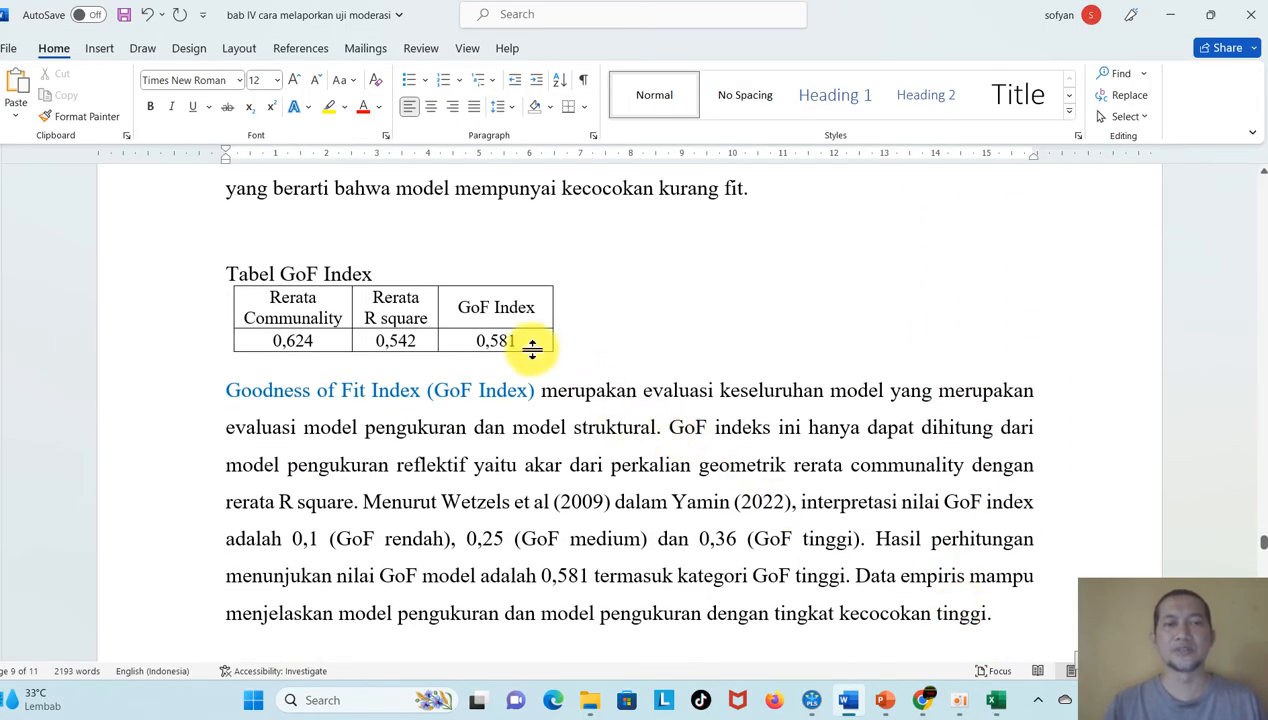
scroll(734, 575, down, 2)
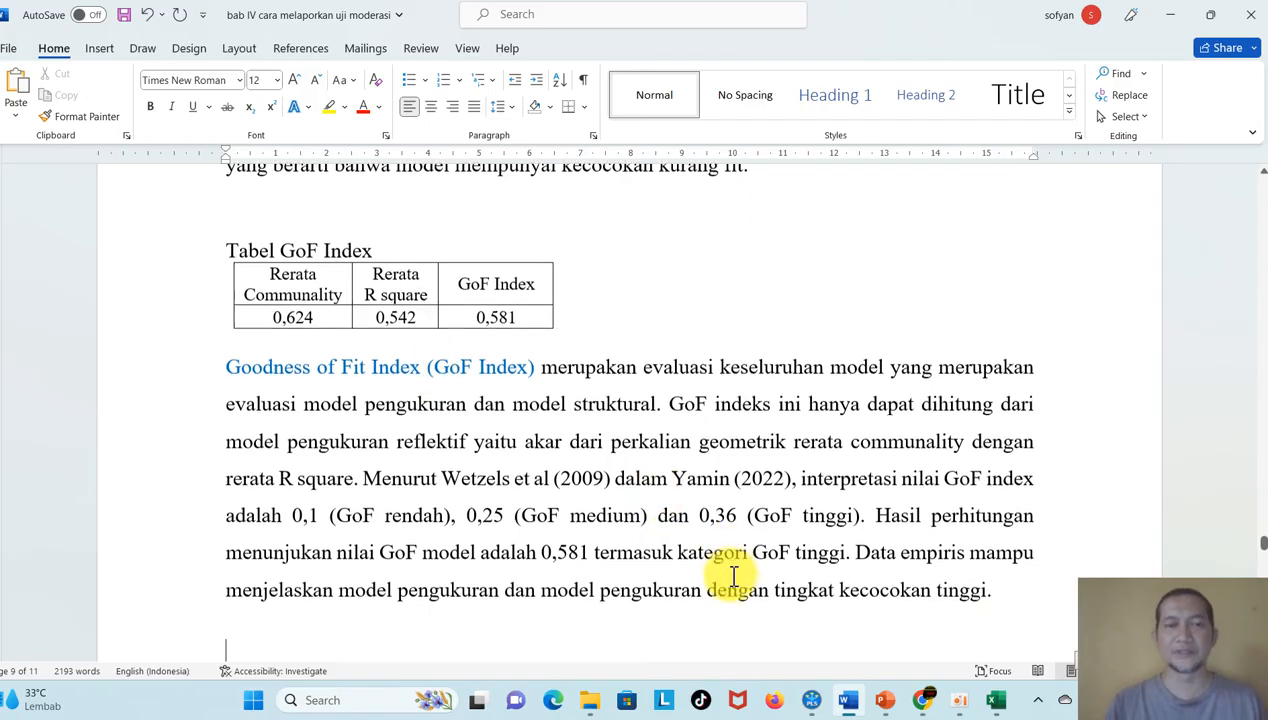
scroll(734, 575, down, 8)
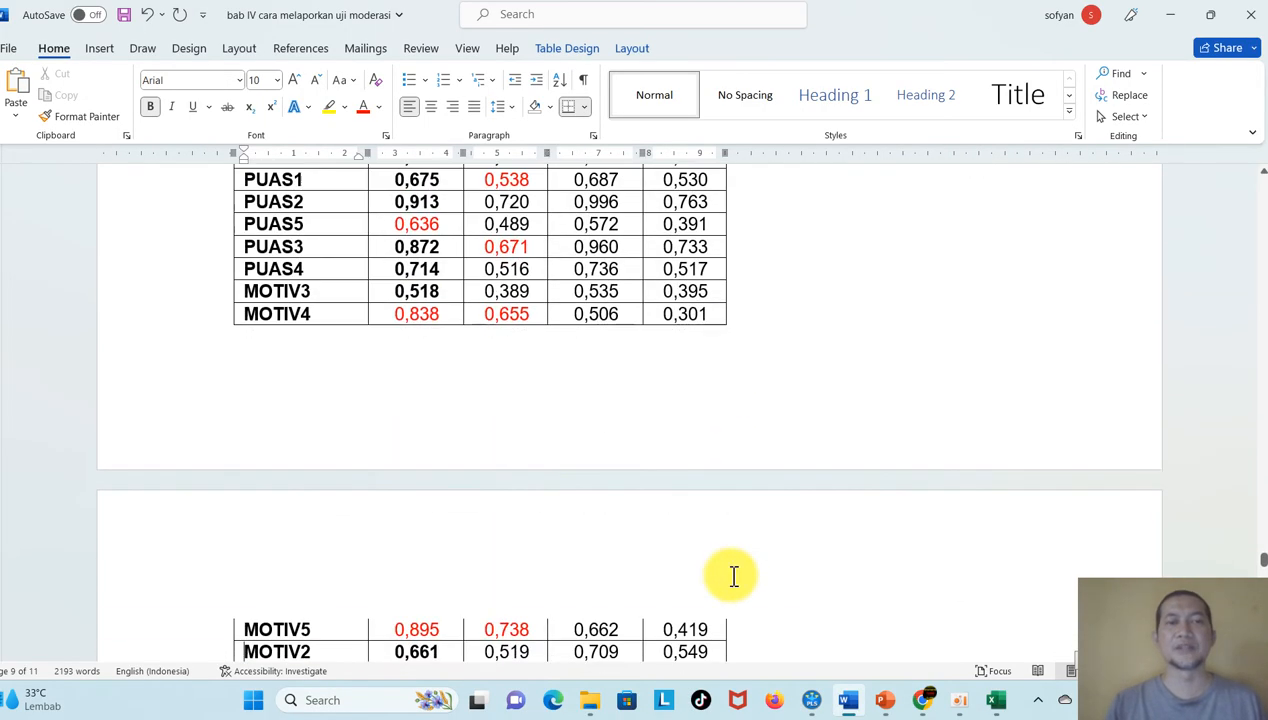
key(Up)
key(Up)
key(Up)
key(Up)
key(Up)
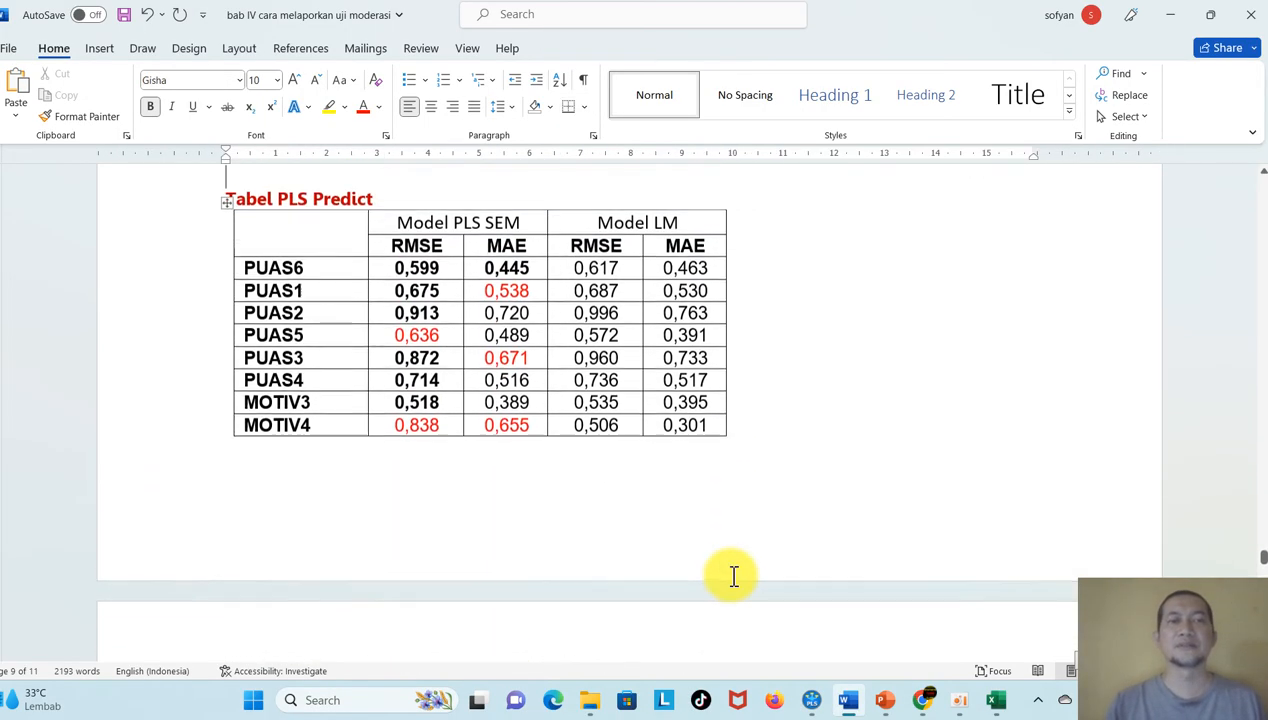